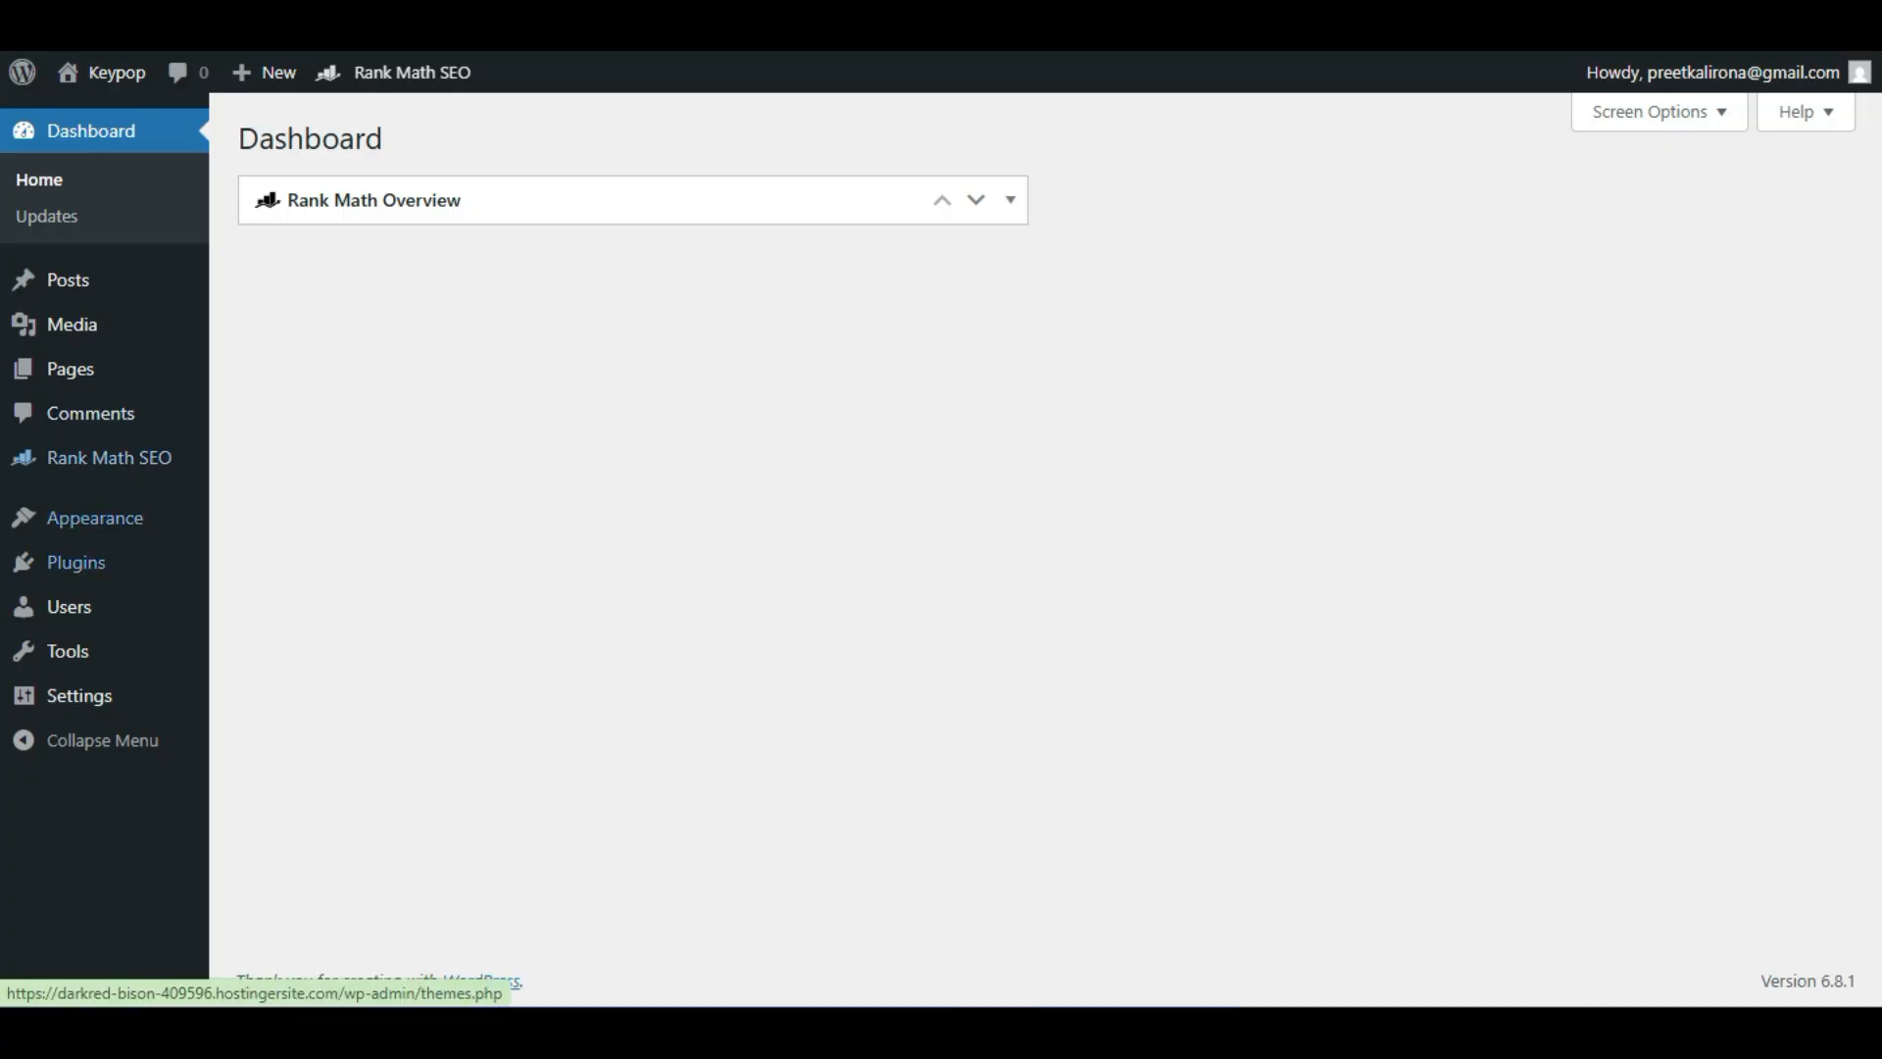
Open the General Settings and select the WordPress Address URL.
{"action": "mouse_move", "coordinate": [78, 695]}
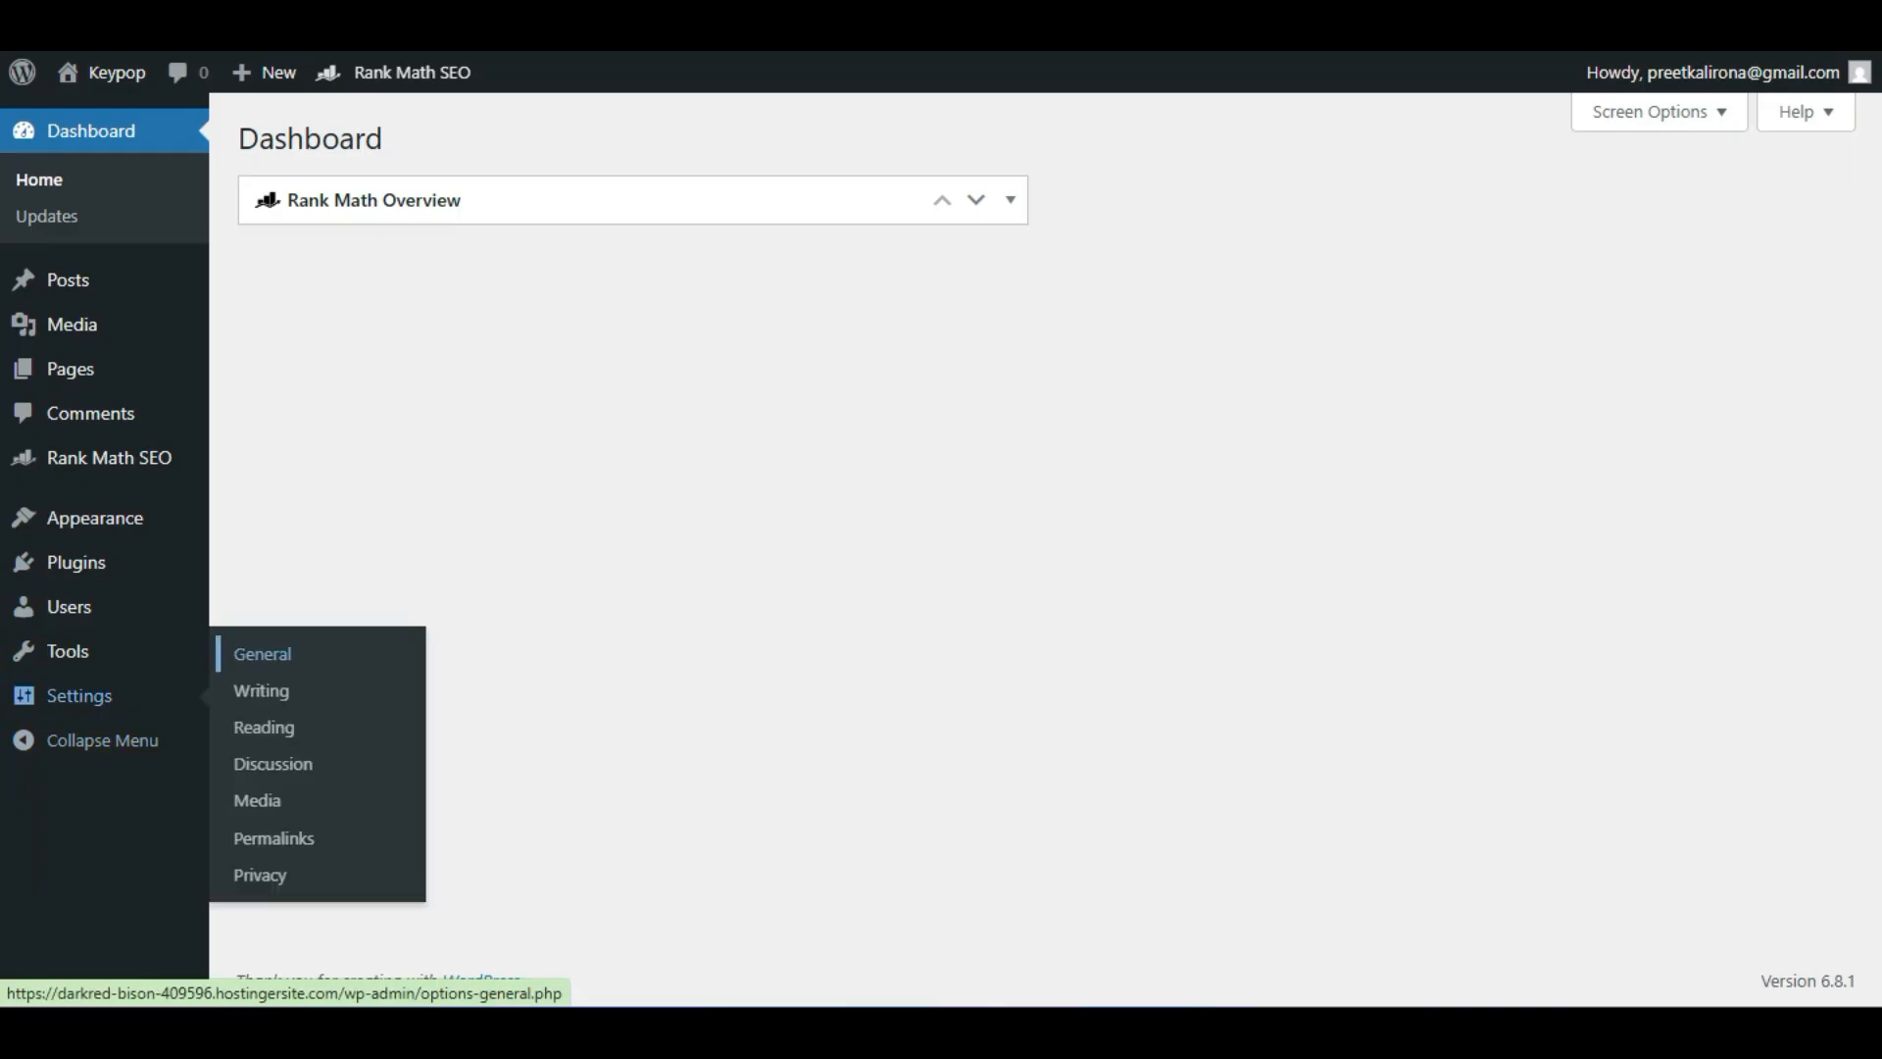
{"action": "left_click", "coordinate": [262, 654]}
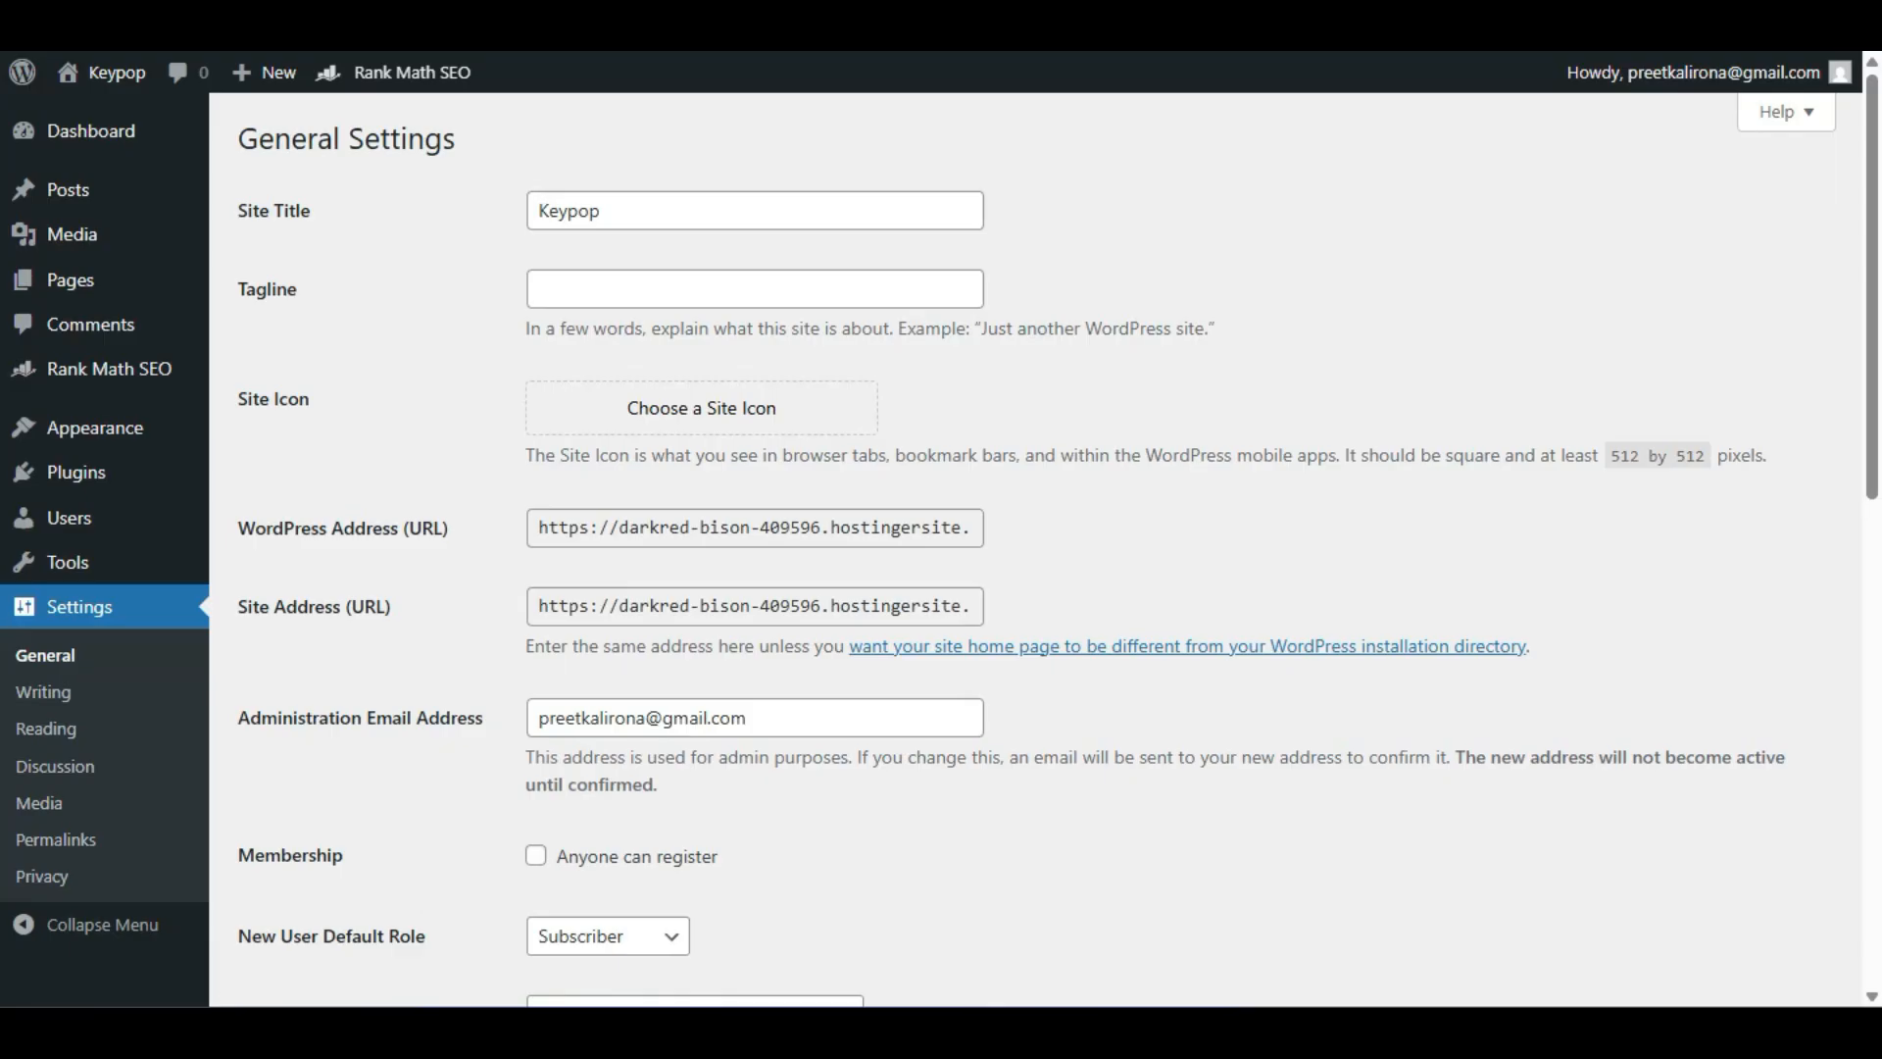
{"action": "left_click_drag", "start_coordinate": [789, 528], "coordinate": [538, 528]}
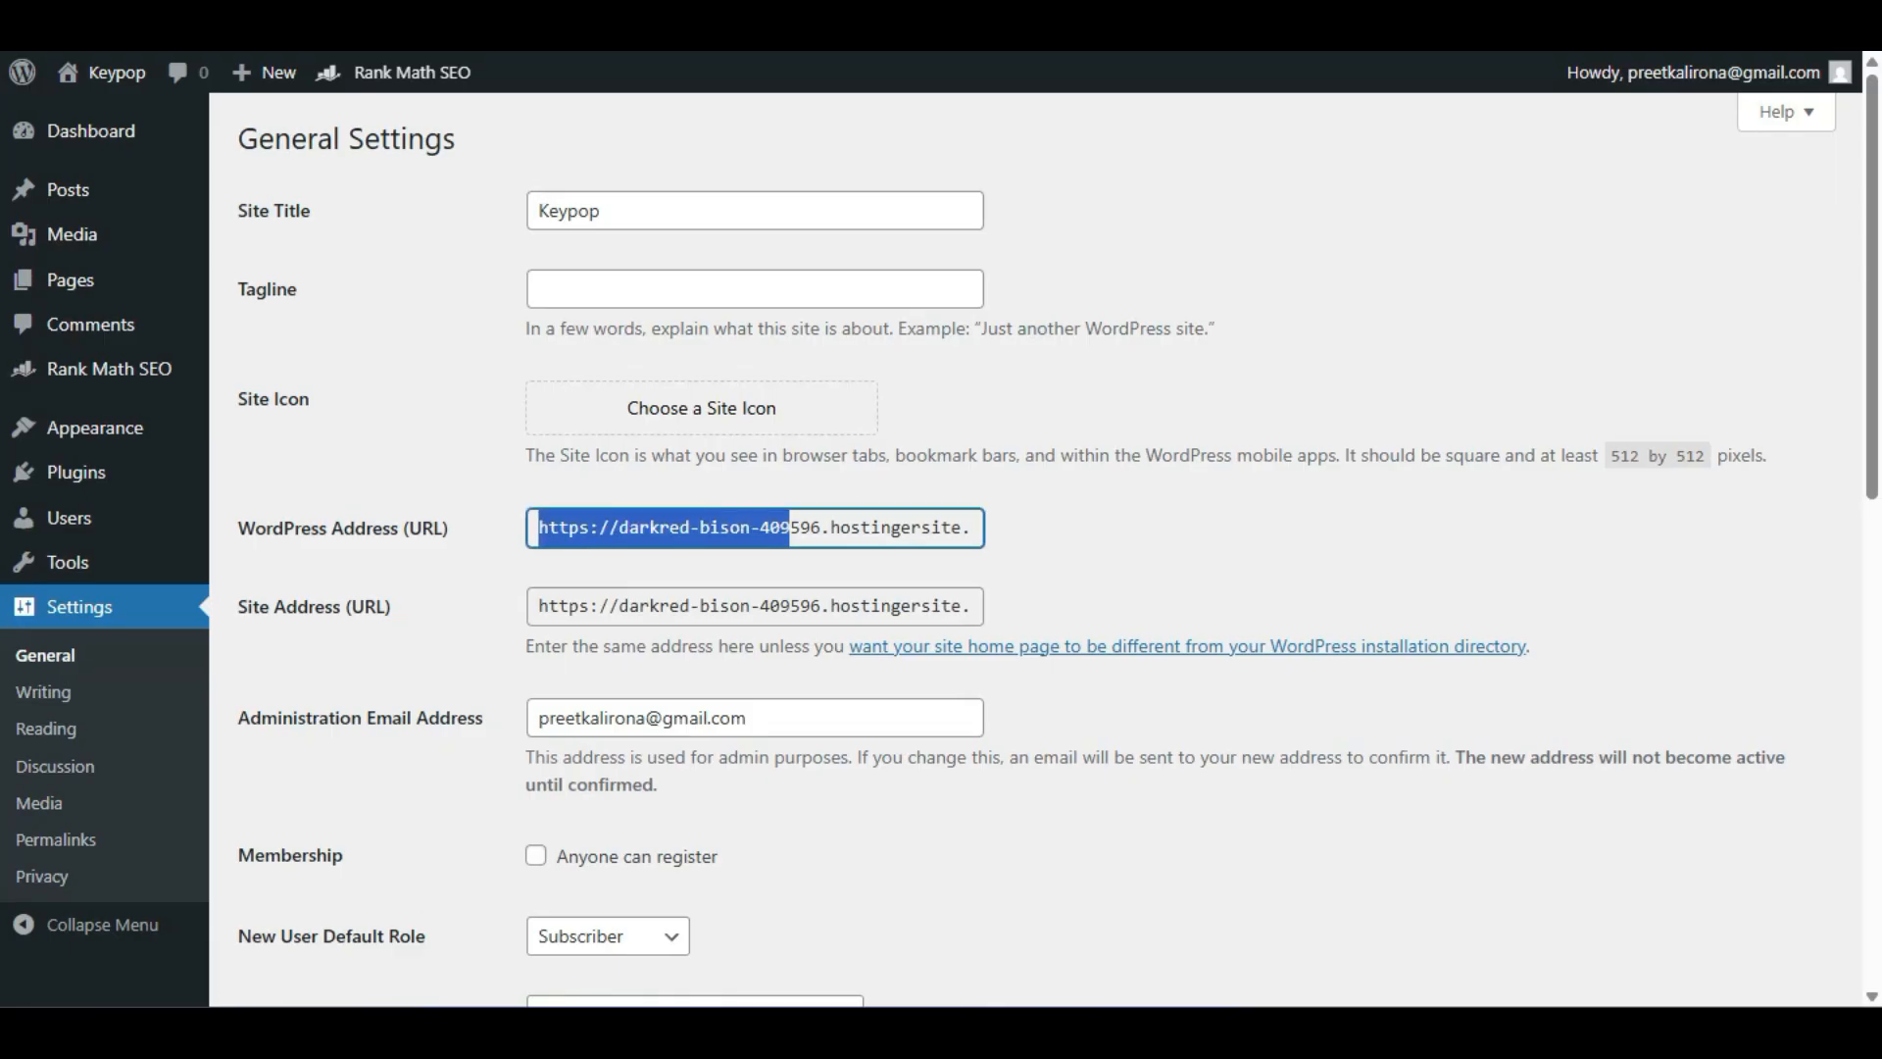
Open the Permalink Settings and review the permalink structure.
{"action": "left_click", "coordinate": [56, 840]}
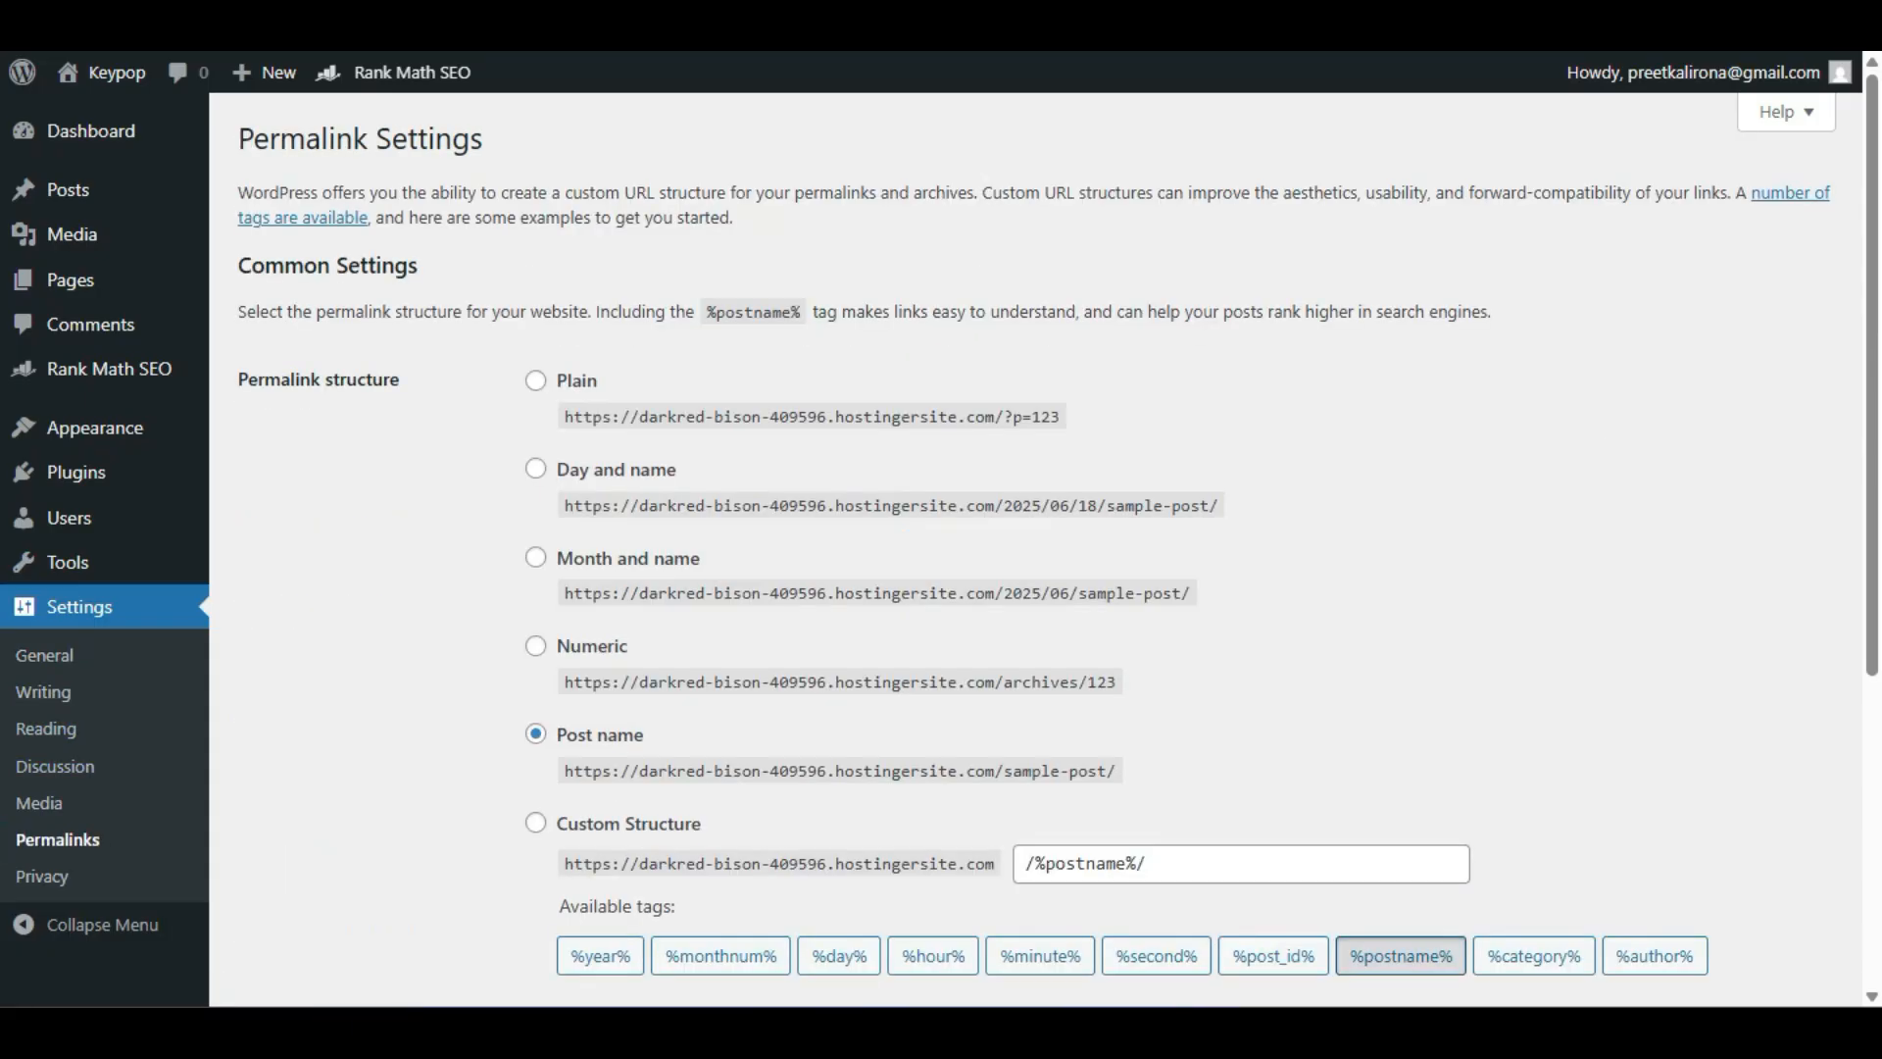
{"action": "scroll", "coordinate": [1035, 549], "scroll_direction": "down", "scroll_amount": 5}
{"action": "scroll", "coordinate": [1035, 549], "scroll_direction": "up", "scroll_amount": 5}
Open the Add Plugin page and search for rank math.
{"action": "mouse_move", "coordinate": [76, 472]}
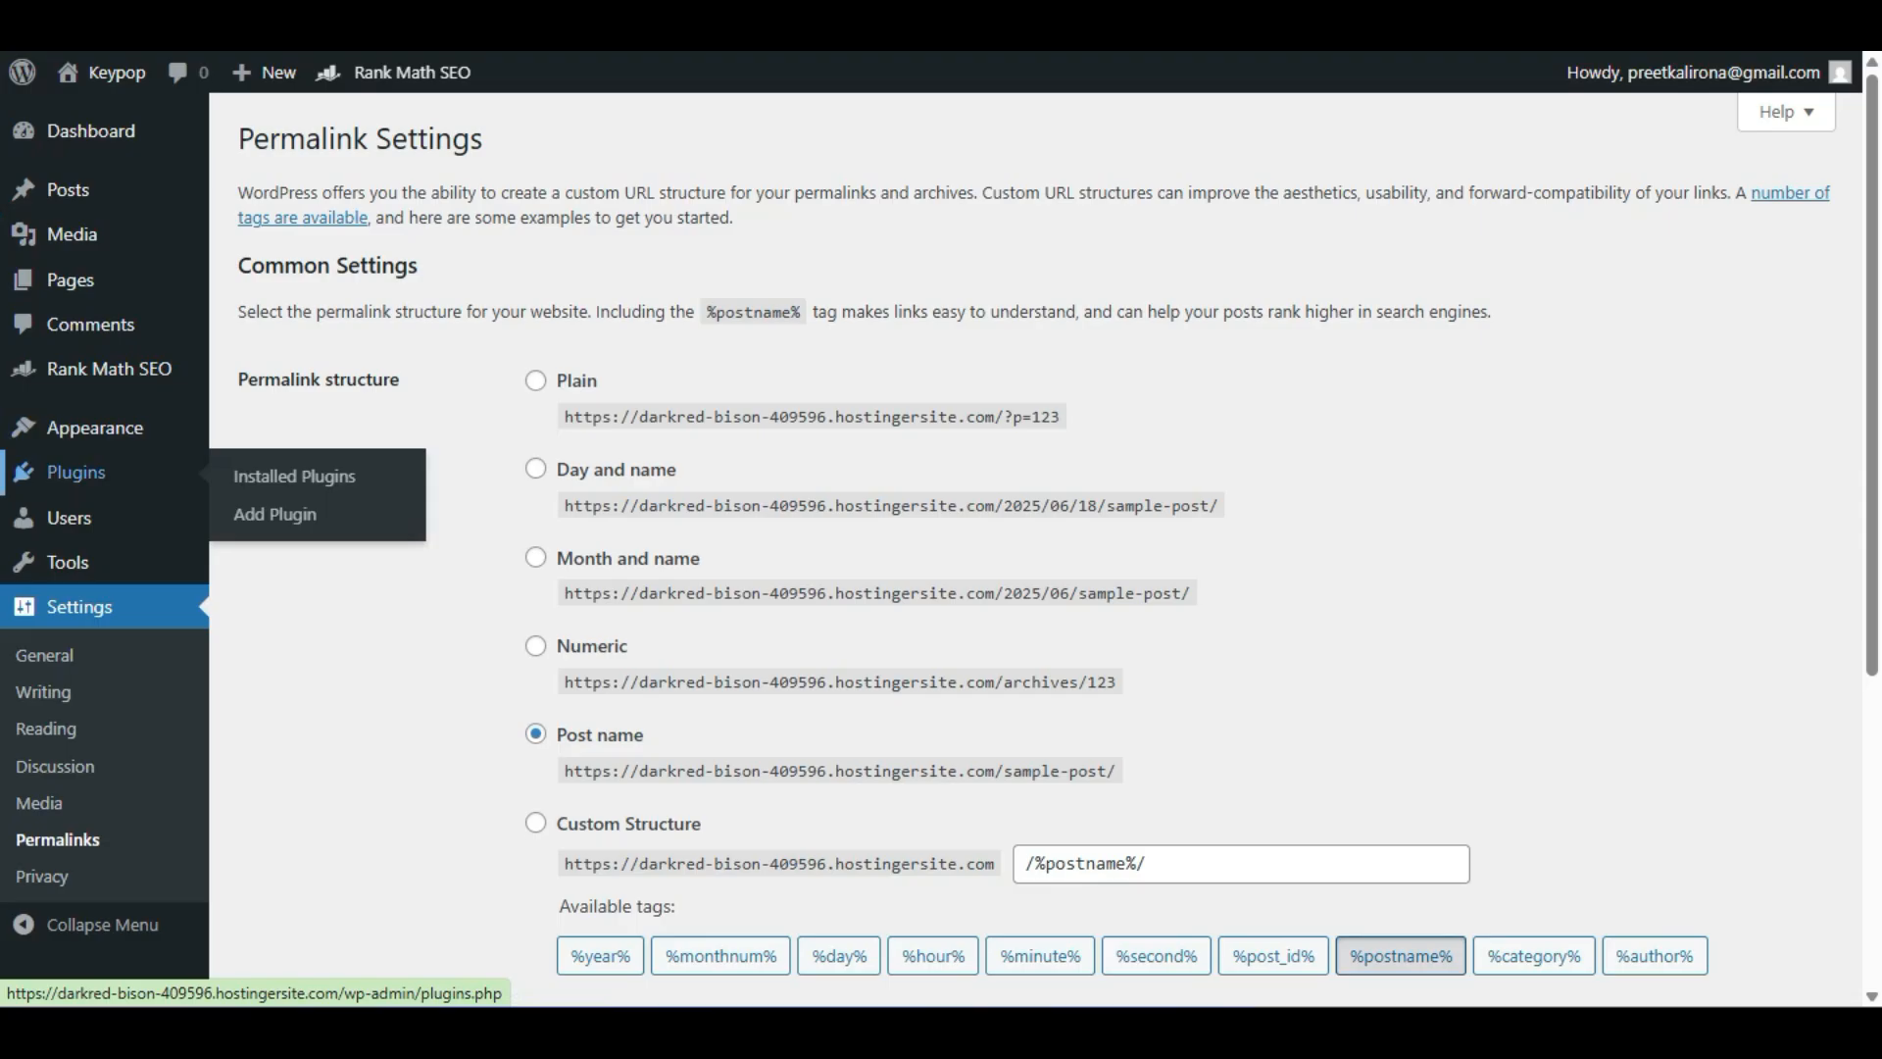
{"action": "left_click", "coordinate": [275, 513]}
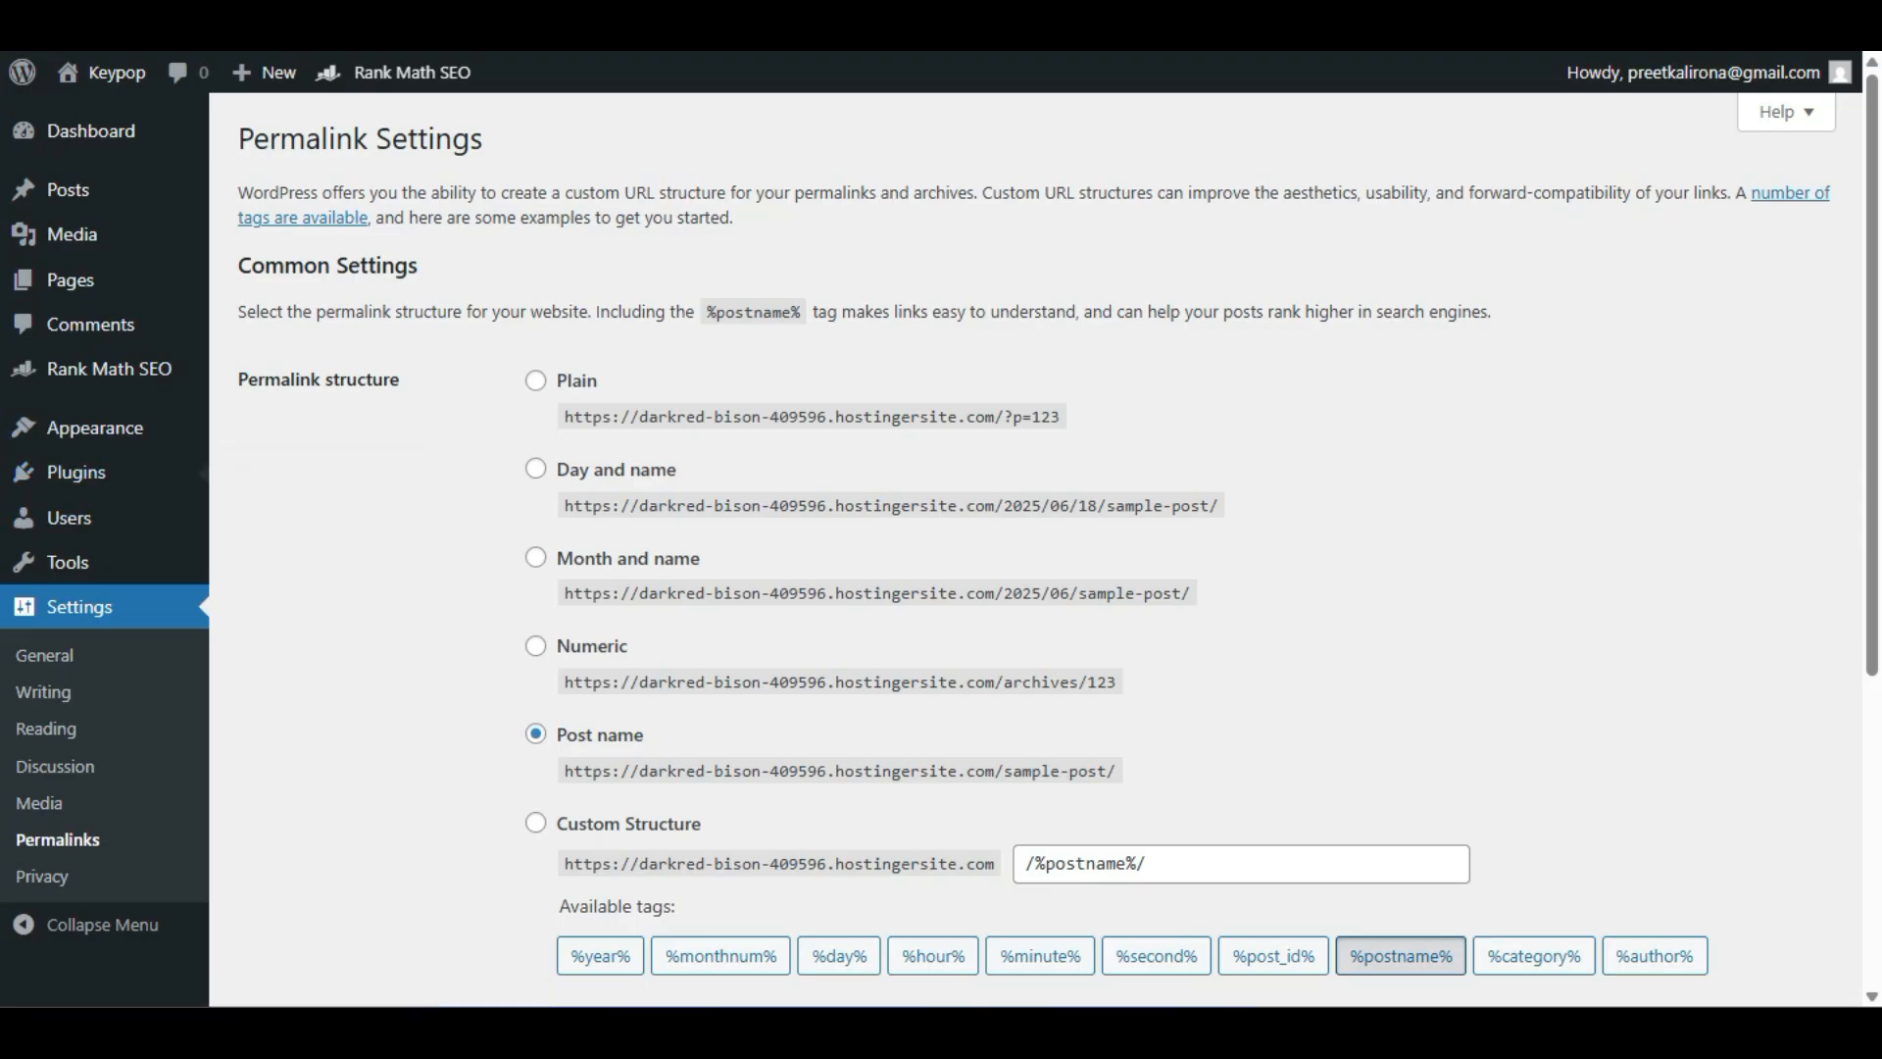
{"action": "type", "text": "rank math"}
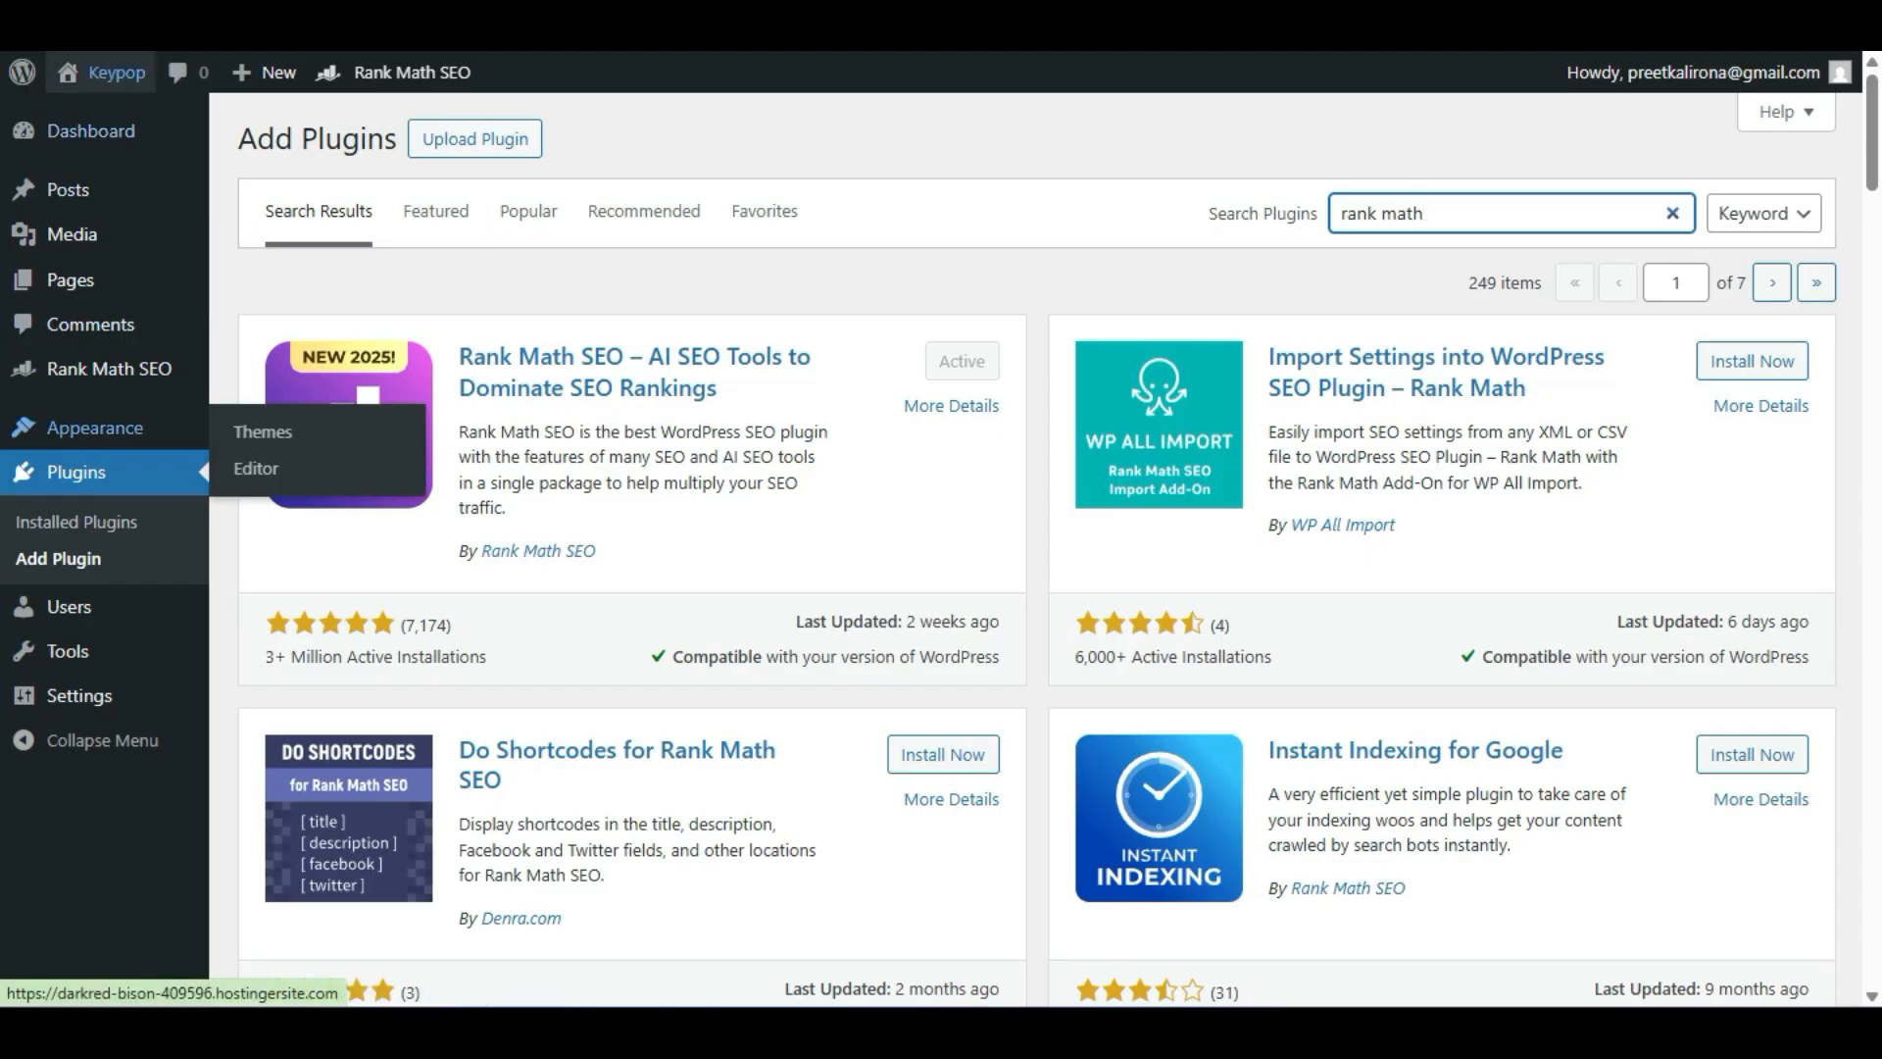
Open the Rank Math SEO dashboard and start the setup wizard in Advanced mode.
{"action": "mouse_move", "coordinate": [108, 369]}
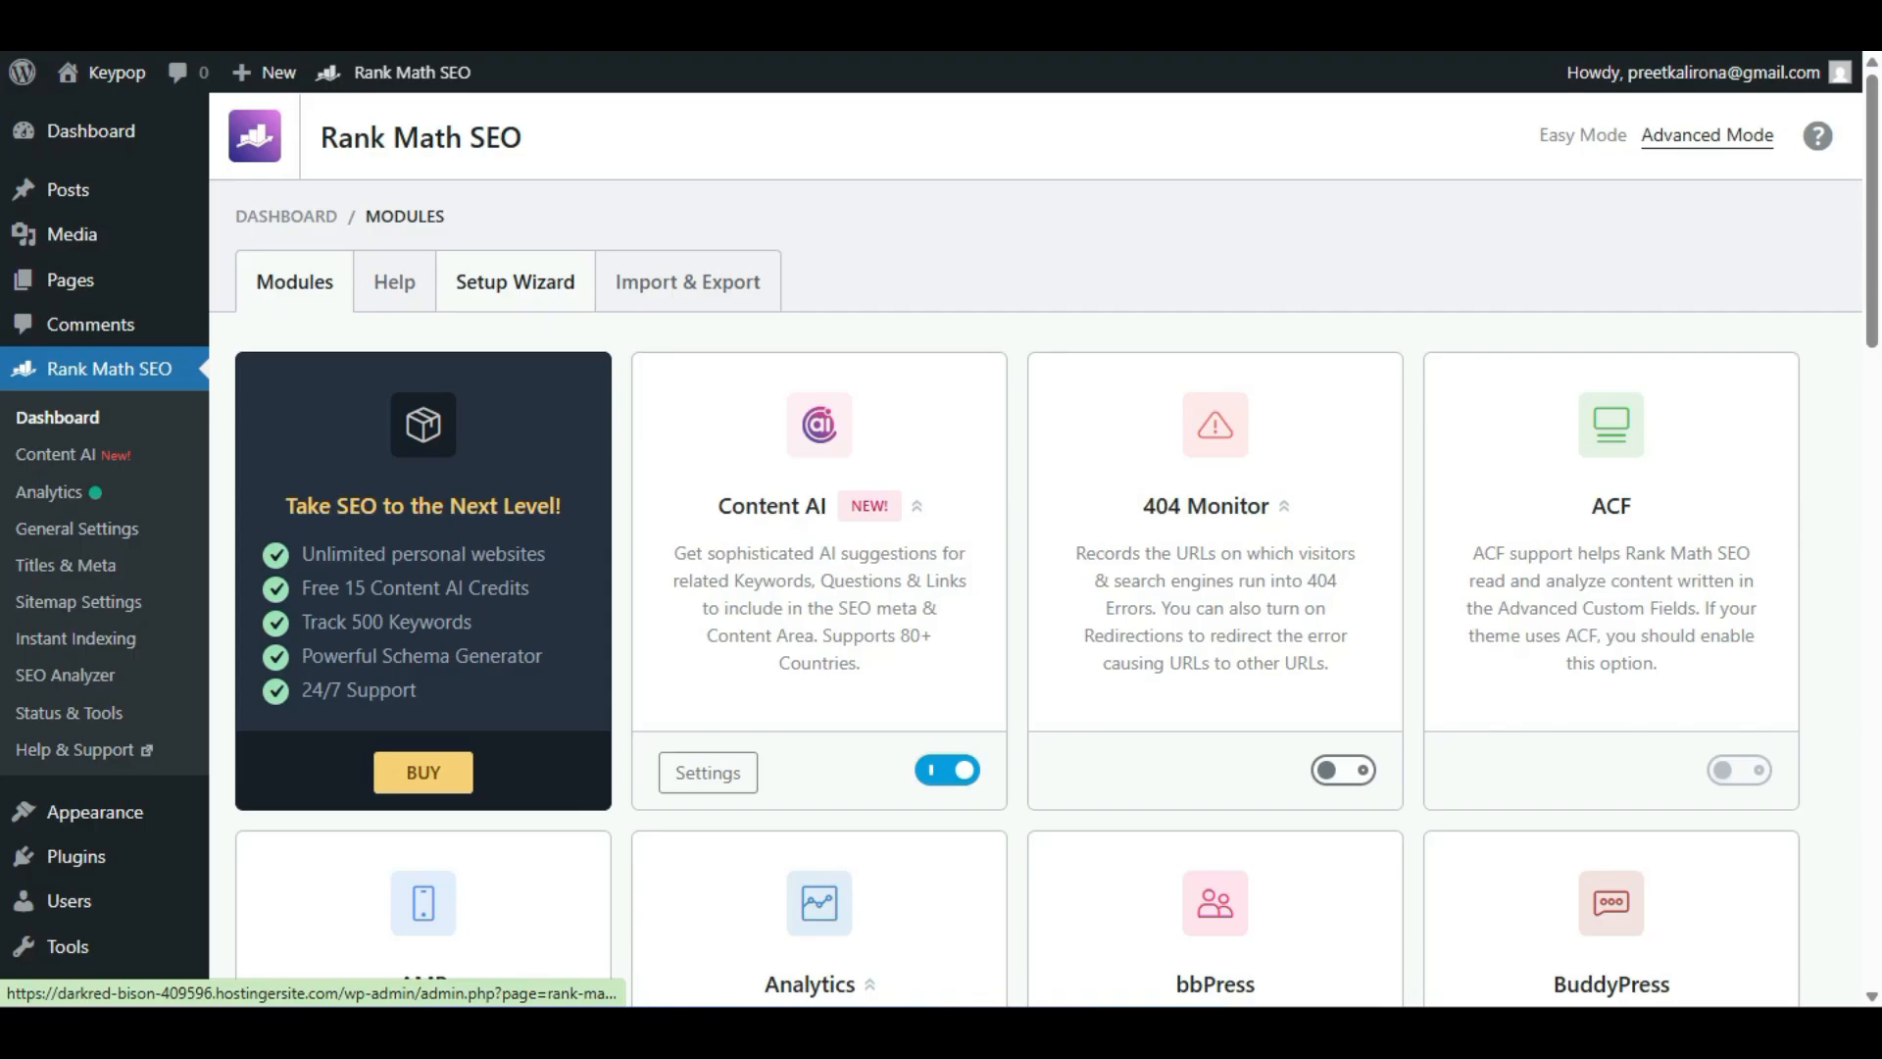
{"action": "left_click", "coordinate": [515, 282]}
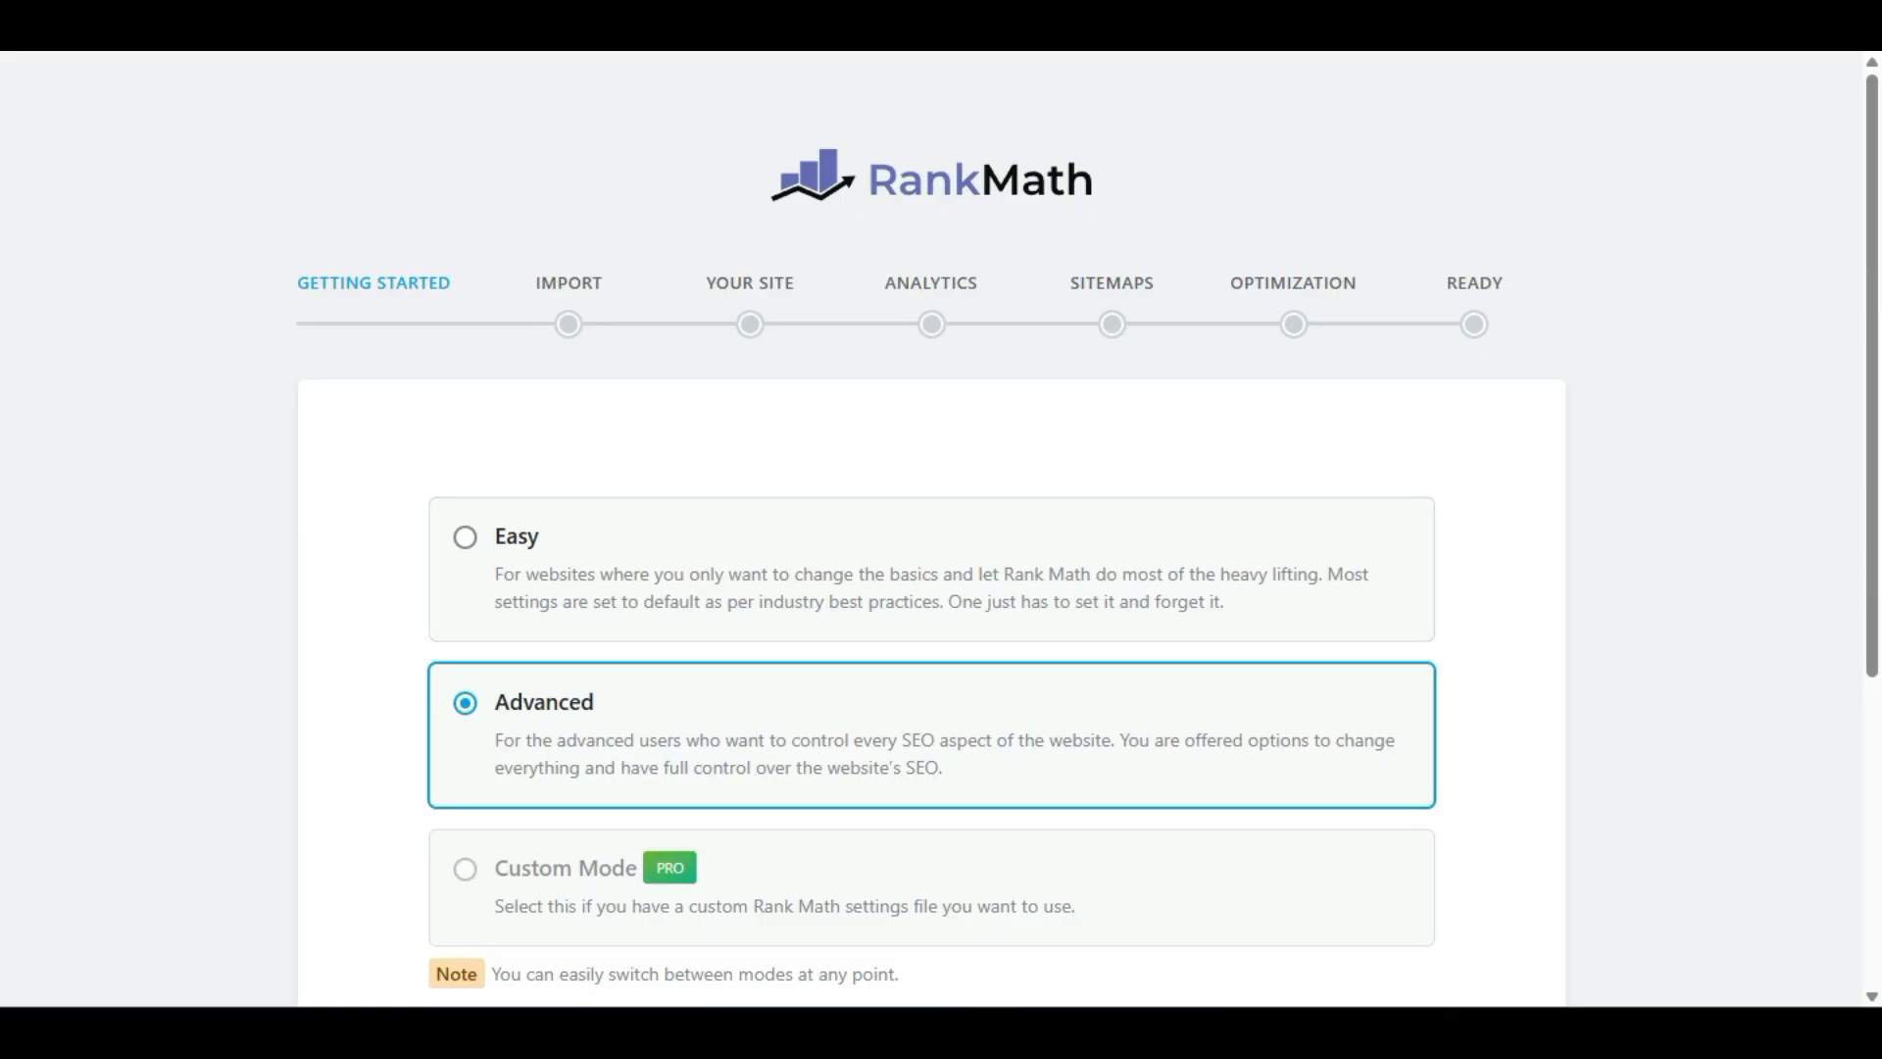
{"action": "scroll", "coordinate": [931, 588], "scroll_direction": "down", "scroll_amount": 2}
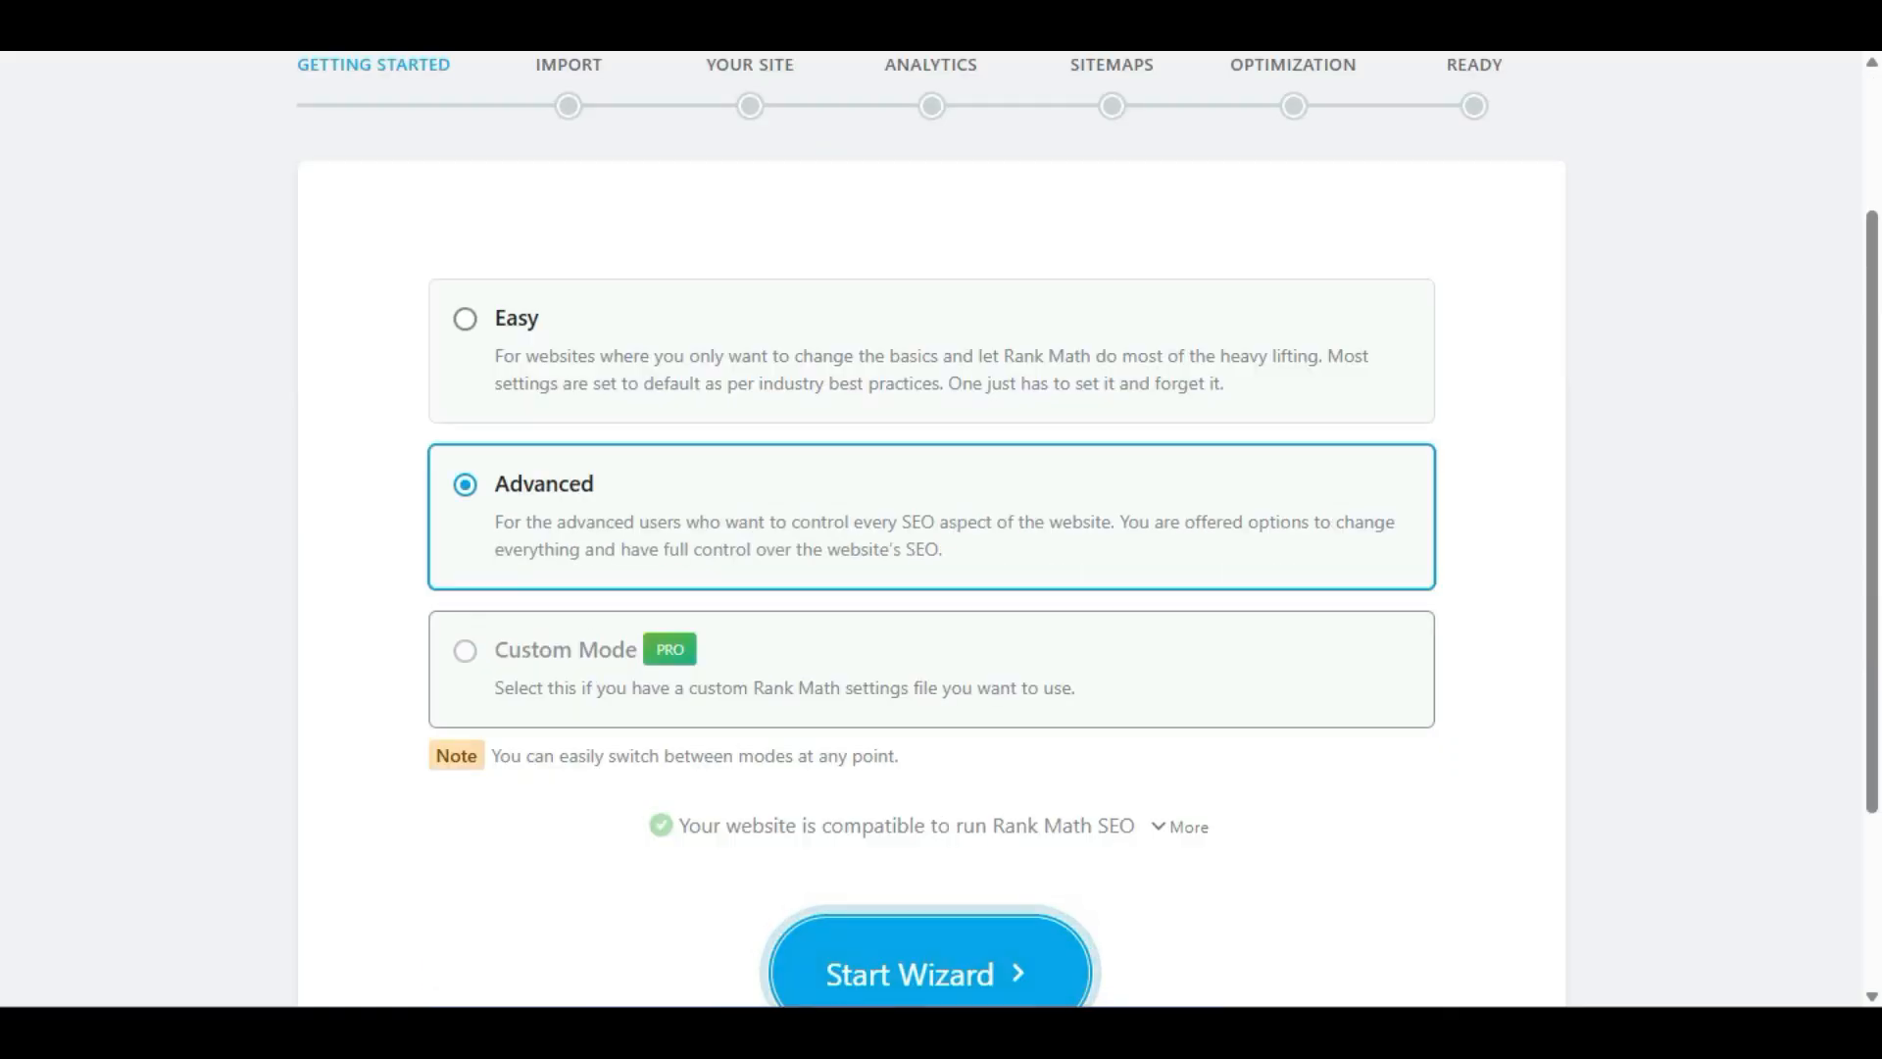
{"action": "left_click", "coordinate": [930, 973]}
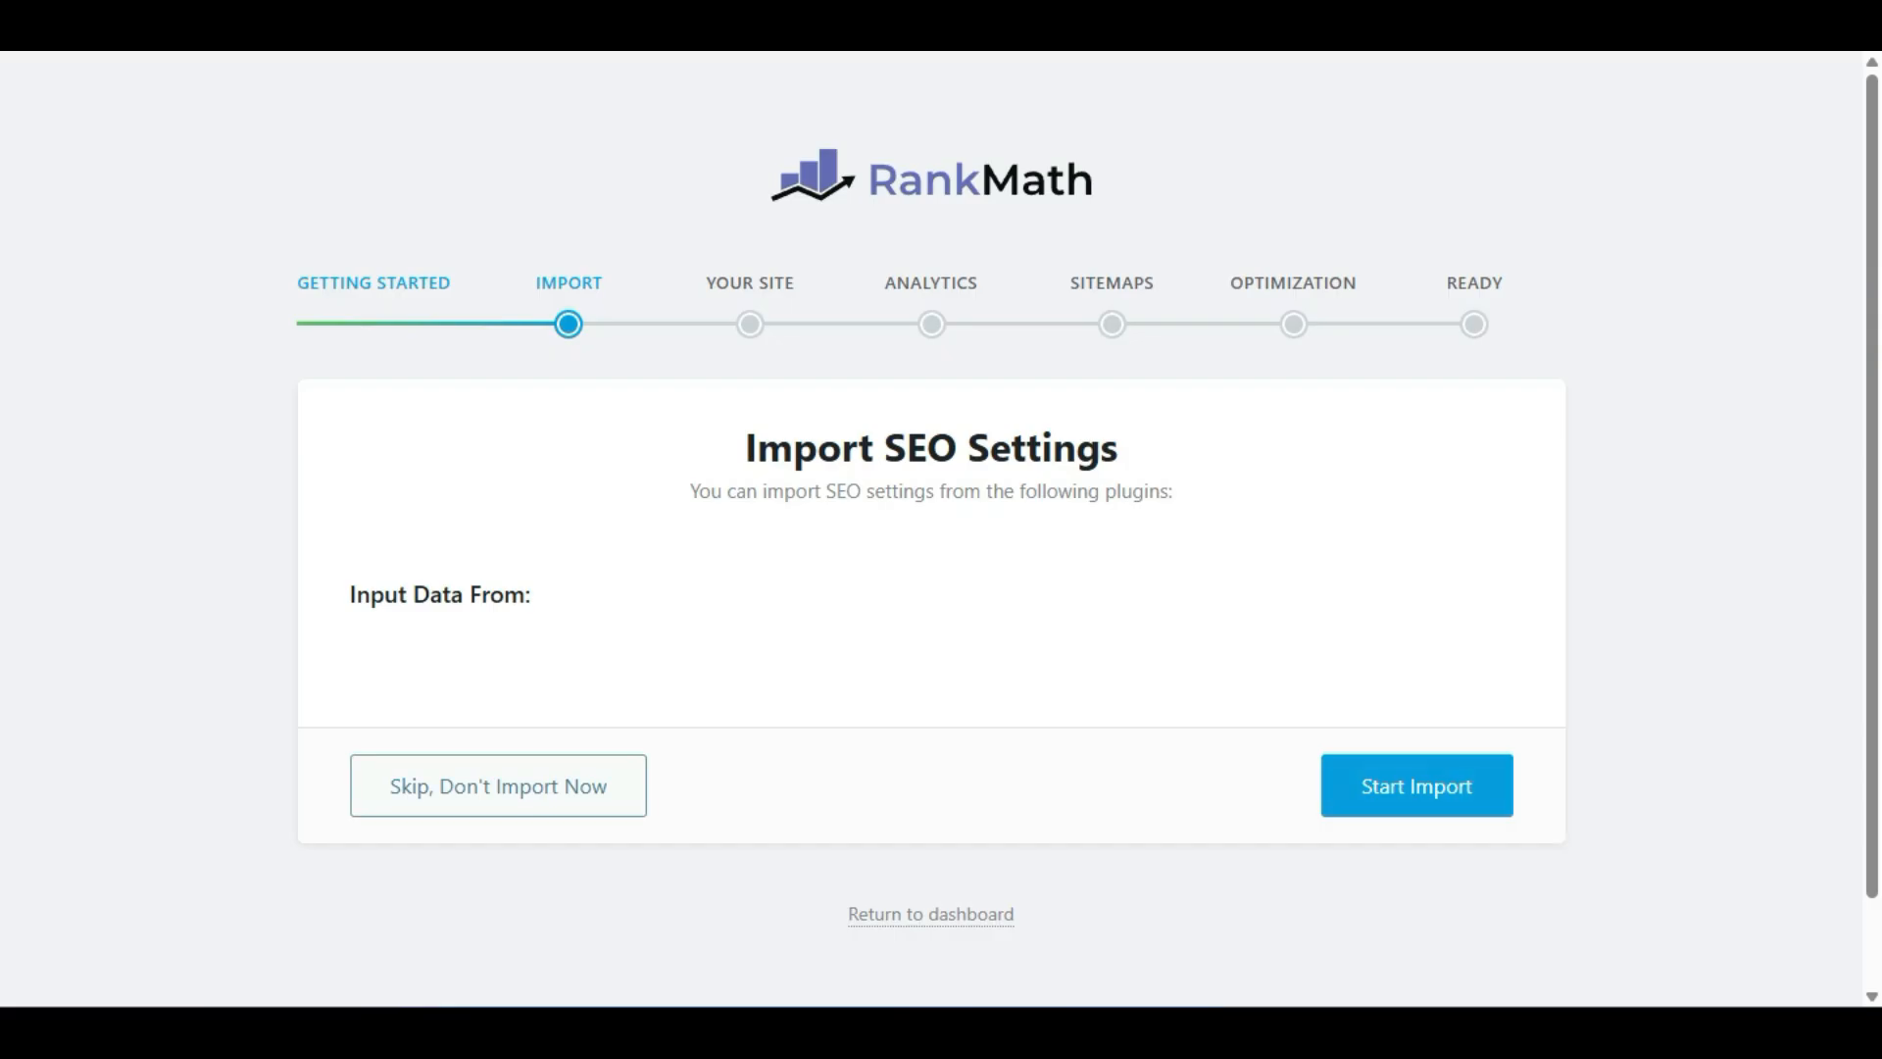
Skip the SEO settings import and save the site details as a Personal Blog named Keypop.
{"action": "left_click", "coordinate": [498, 786]}
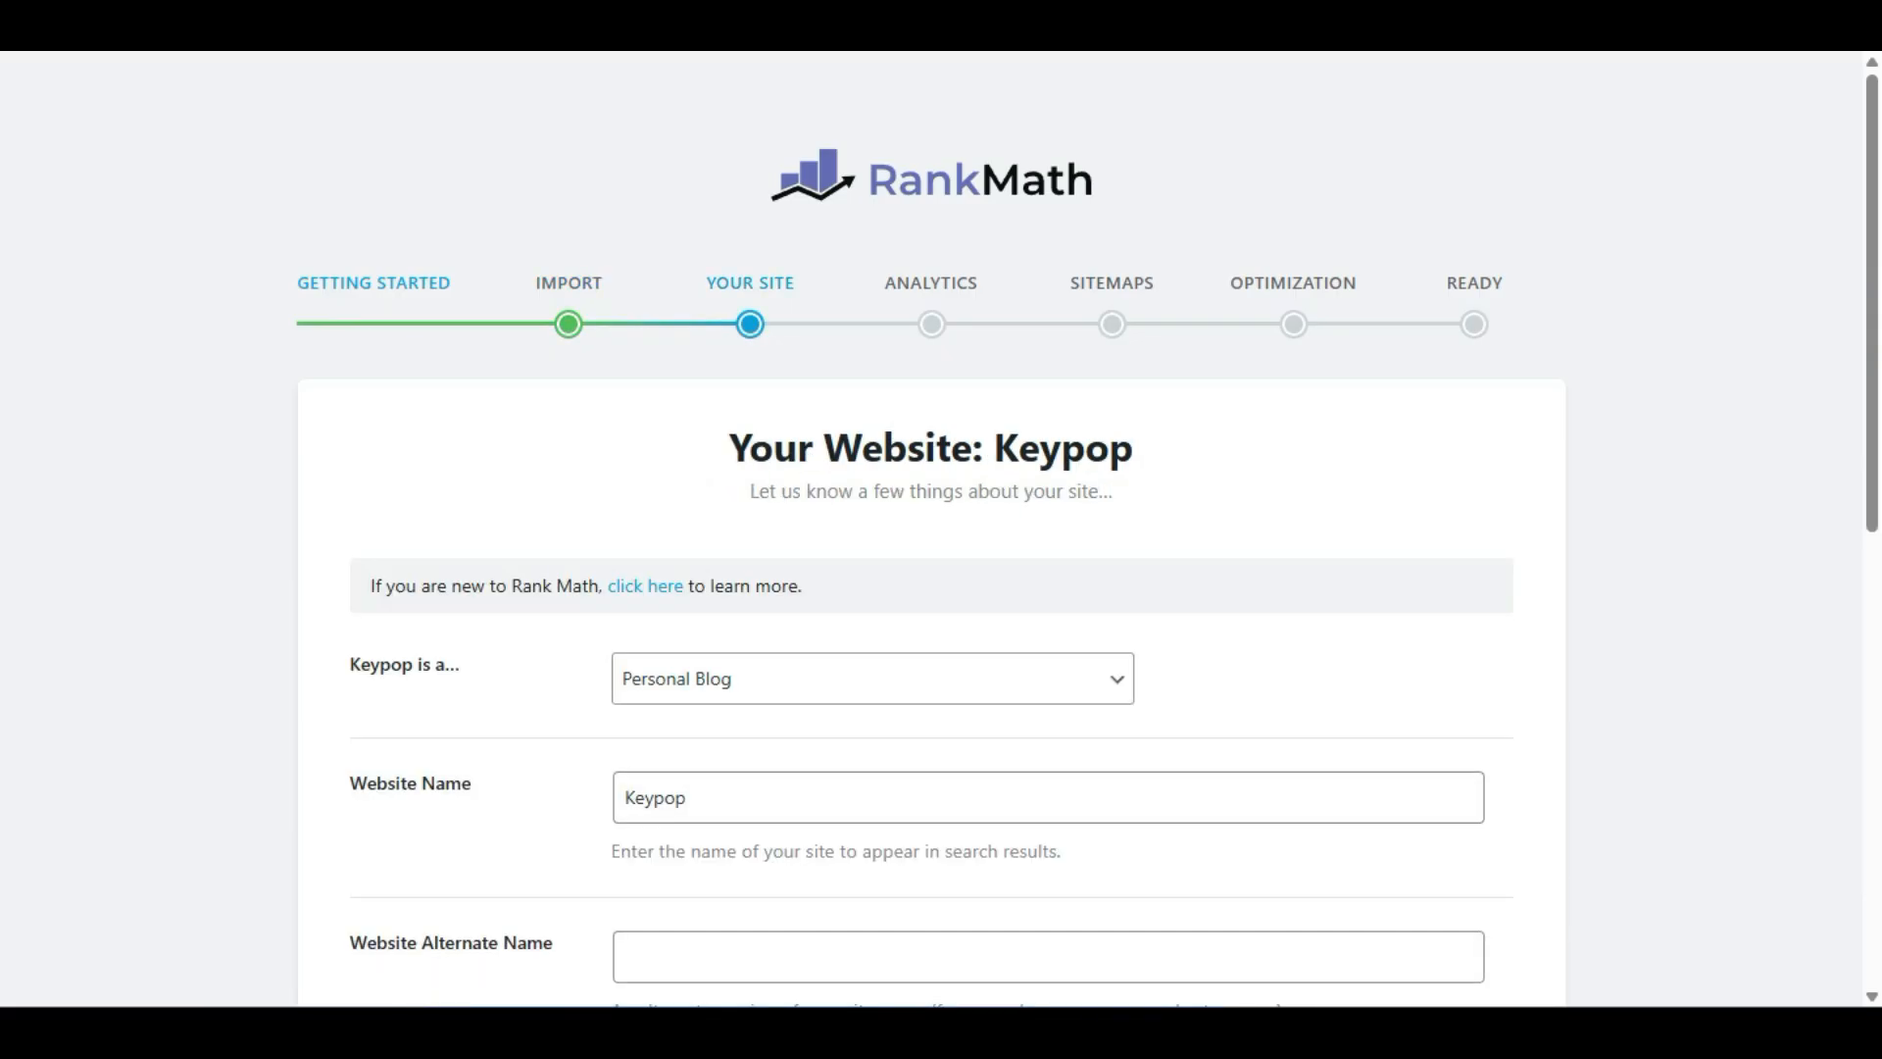
{"action": "scroll", "coordinate": [931, 530], "scroll_direction": "down", "scroll_amount": 2}
{"action": "left_click", "coordinate": [873, 460]}
{"action": "left_click", "coordinate": [872, 459]}
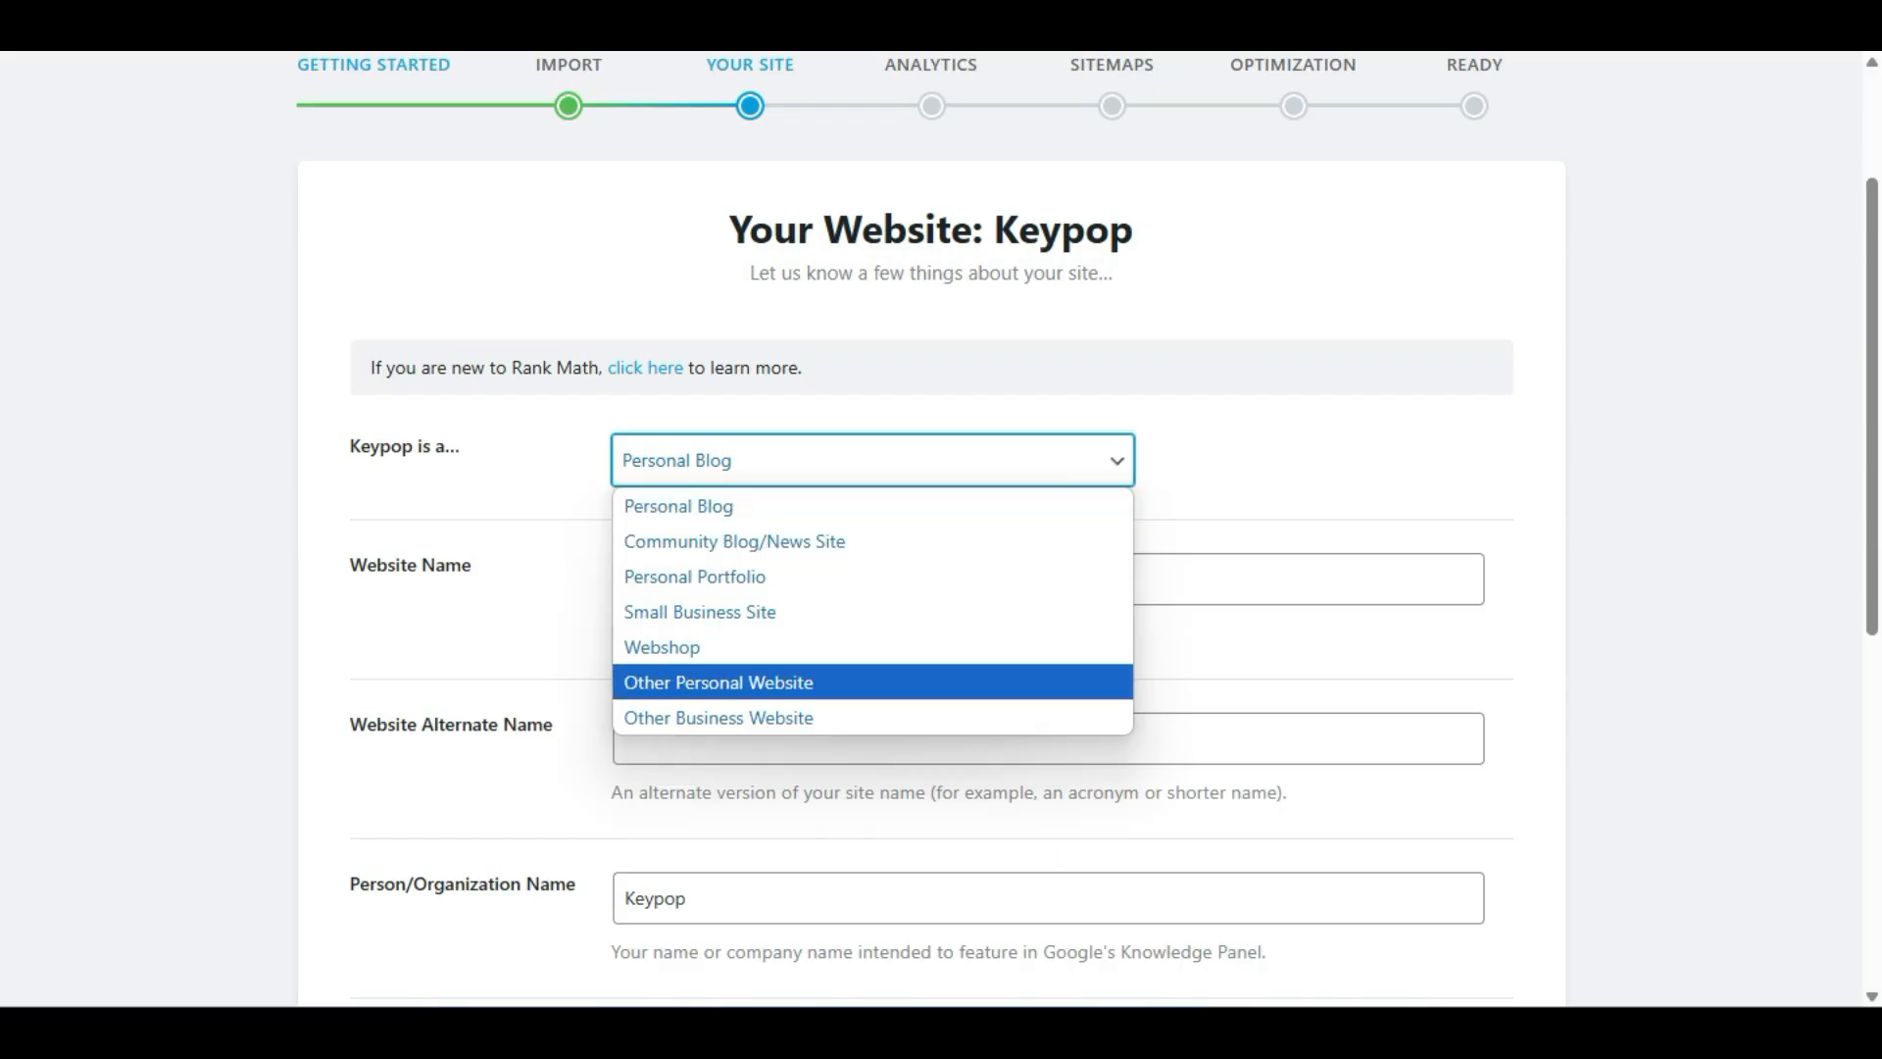
{"action": "left_click", "coordinate": [1275, 678]}
{"action": "left_click", "coordinate": [1048, 579]}
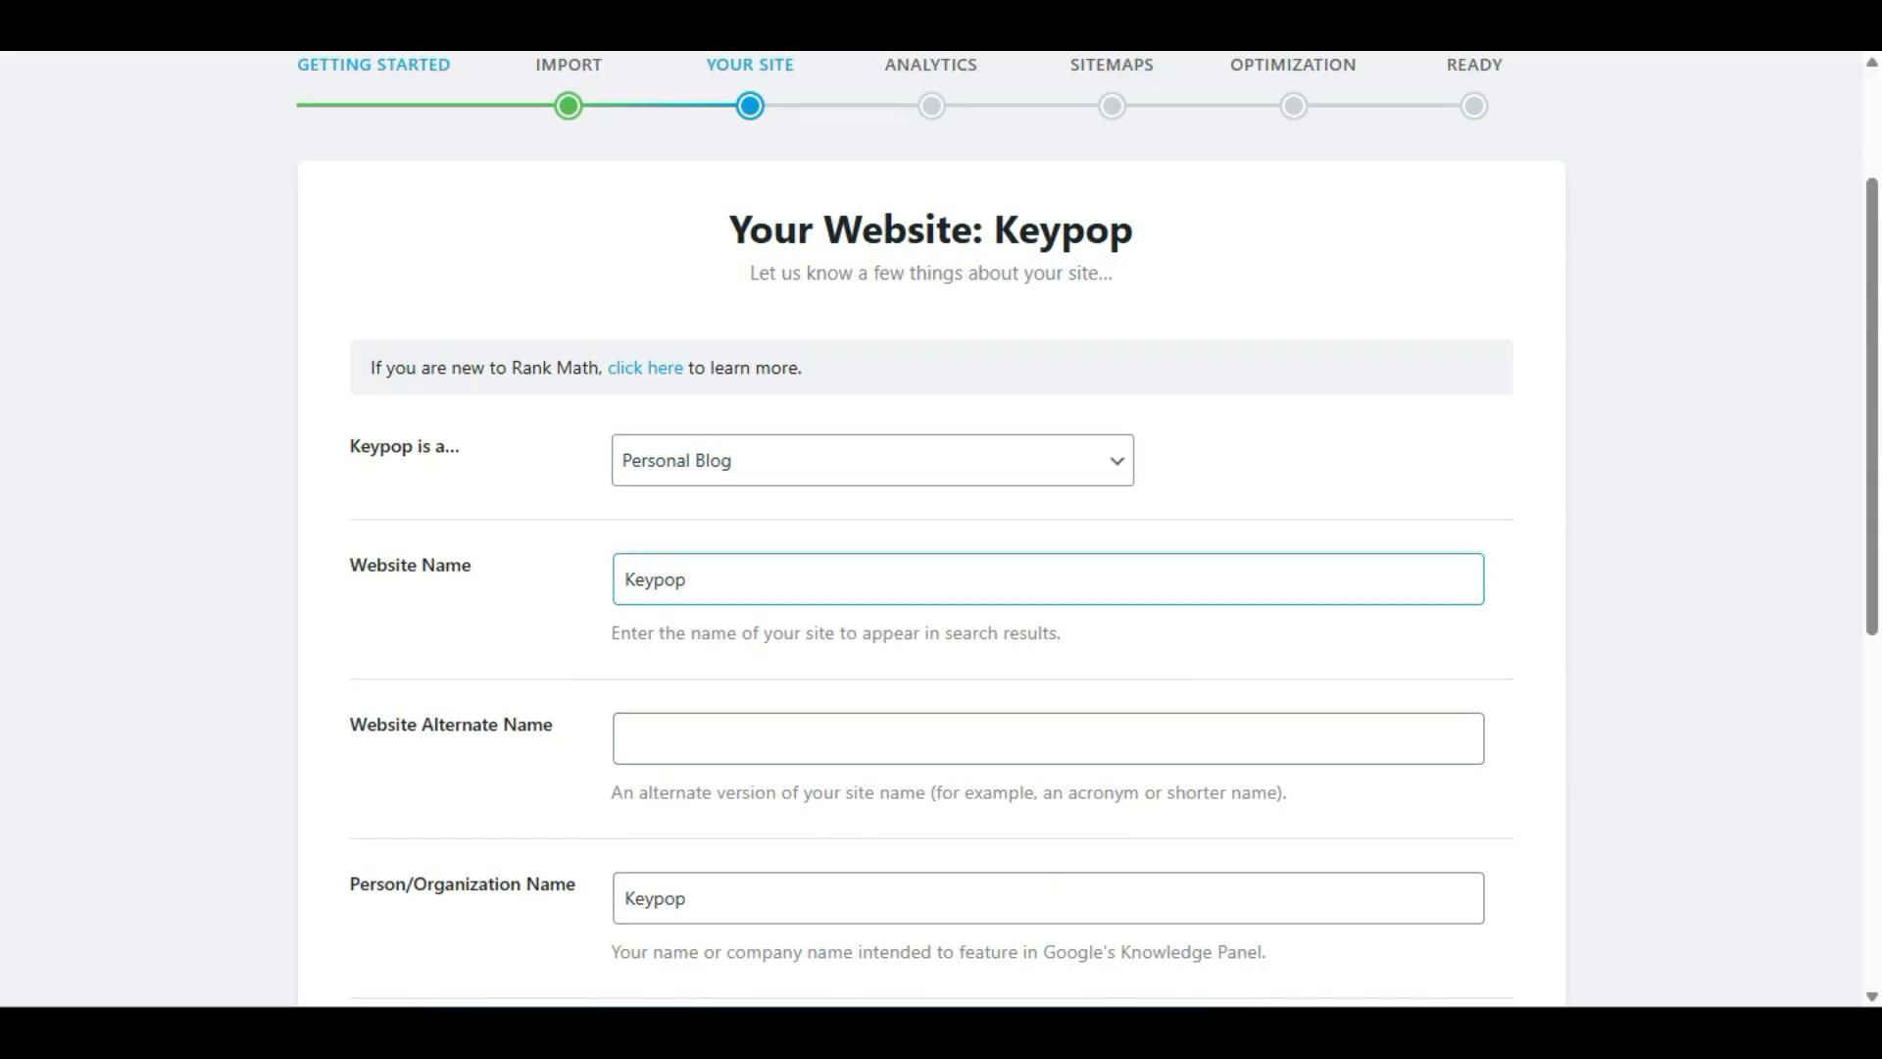
{"action": "scroll", "coordinate": [931, 530], "scroll_direction": "down", "scroll_amount": 2}
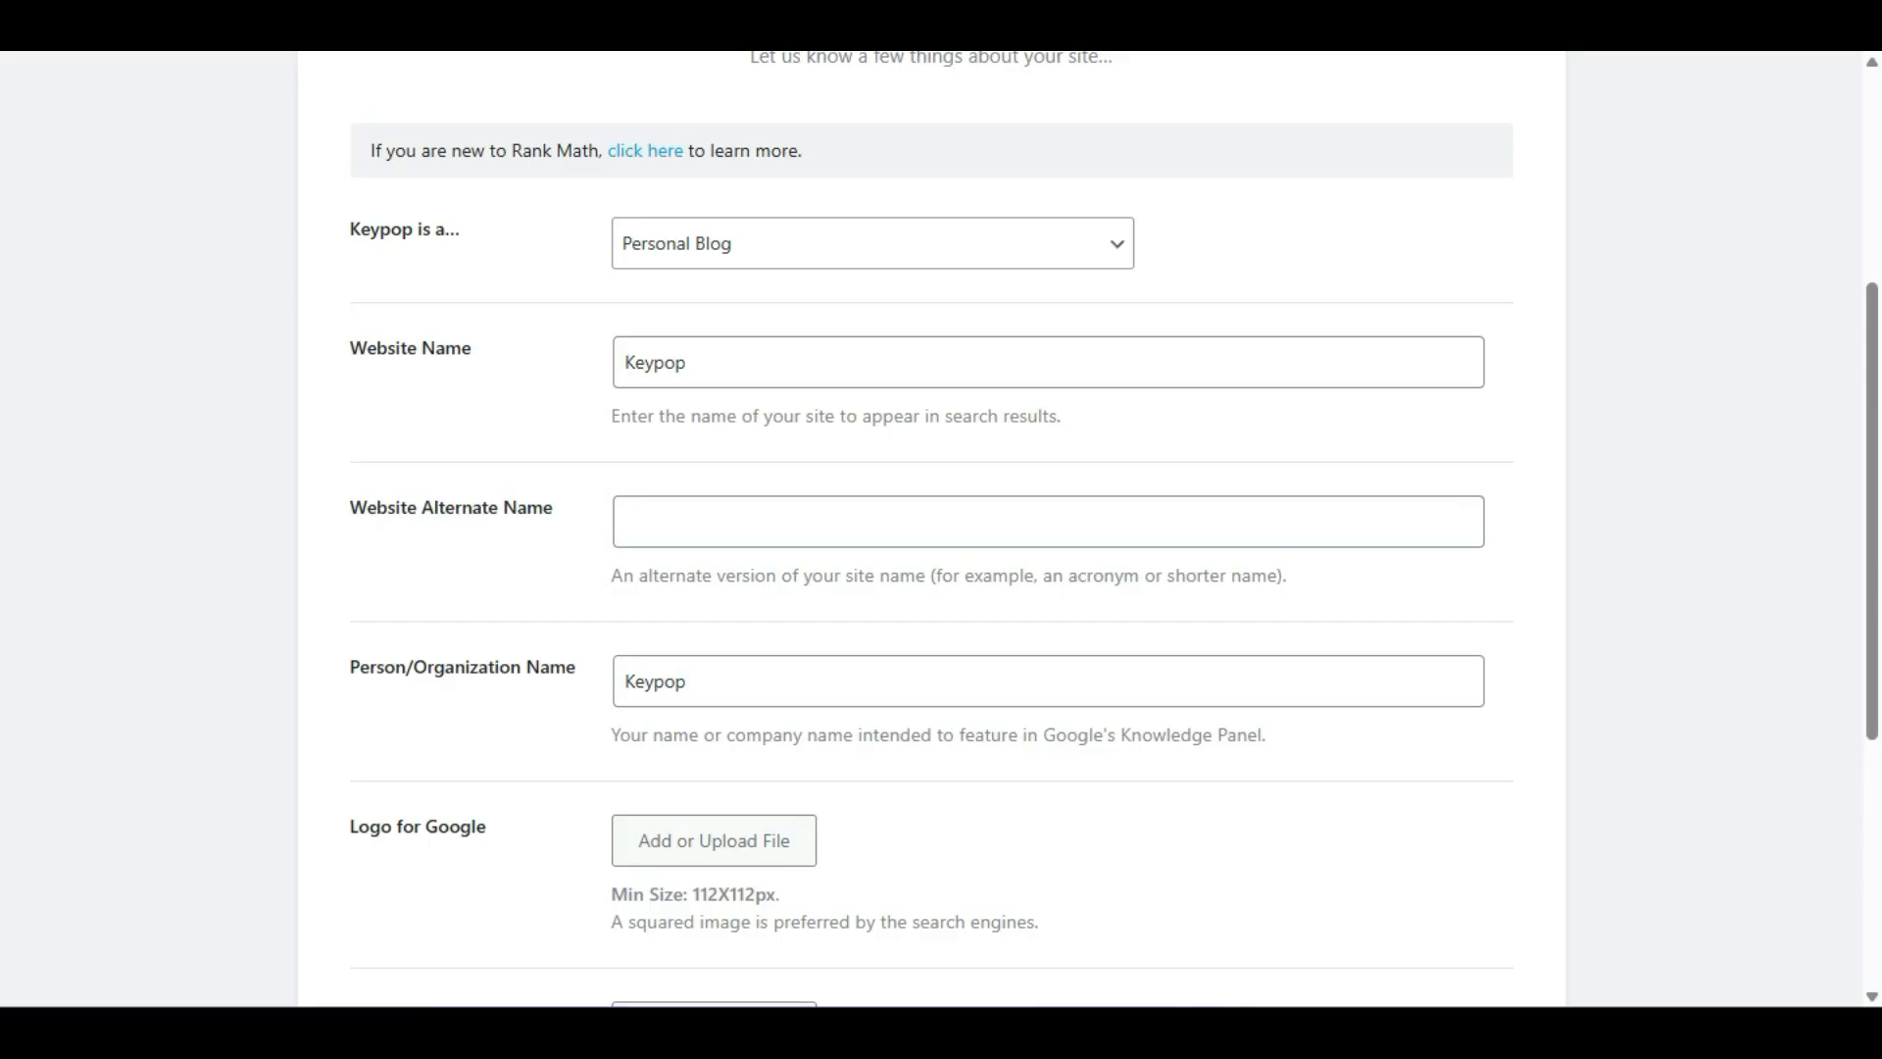
{"action": "scroll", "coordinate": [931, 529], "scroll_direction": "down", "scroll_amount": 2}
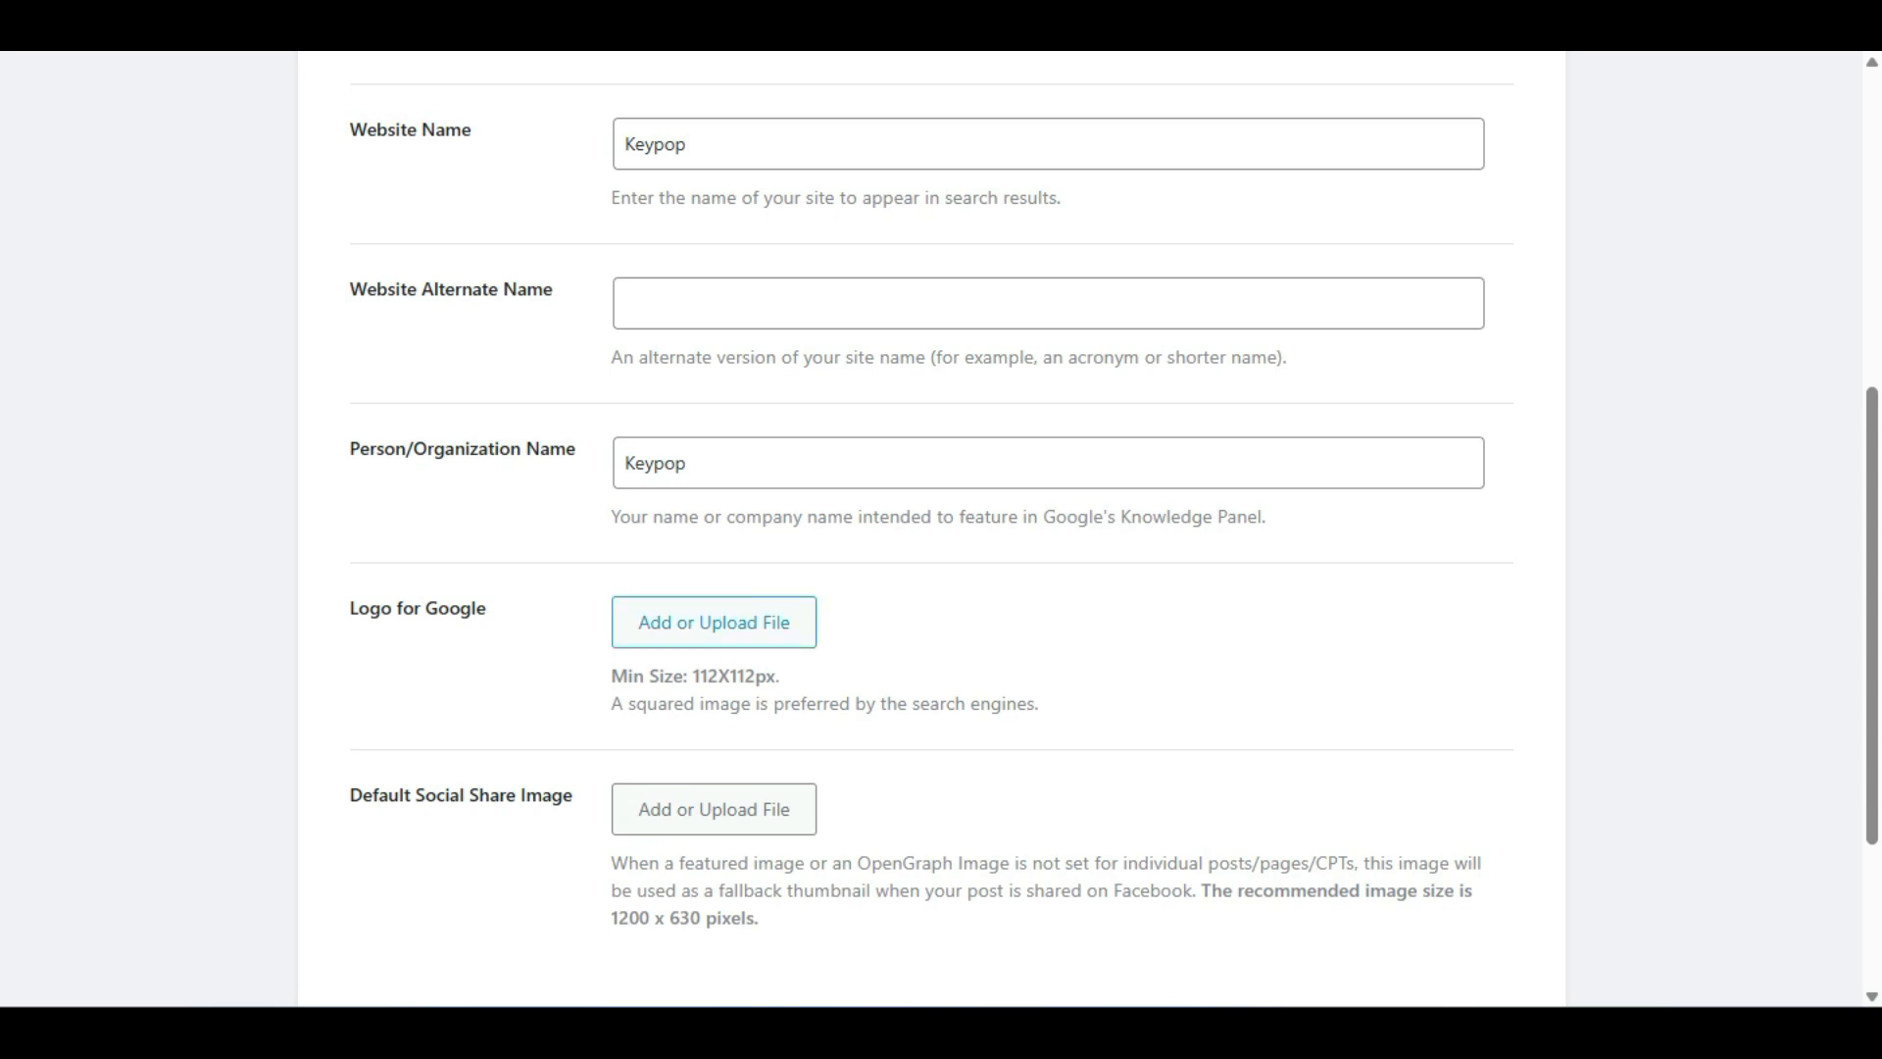
{"action": "scroll", "coordinate": [931, 530], "scroll_direction": "down", "scroll_amount": 2}
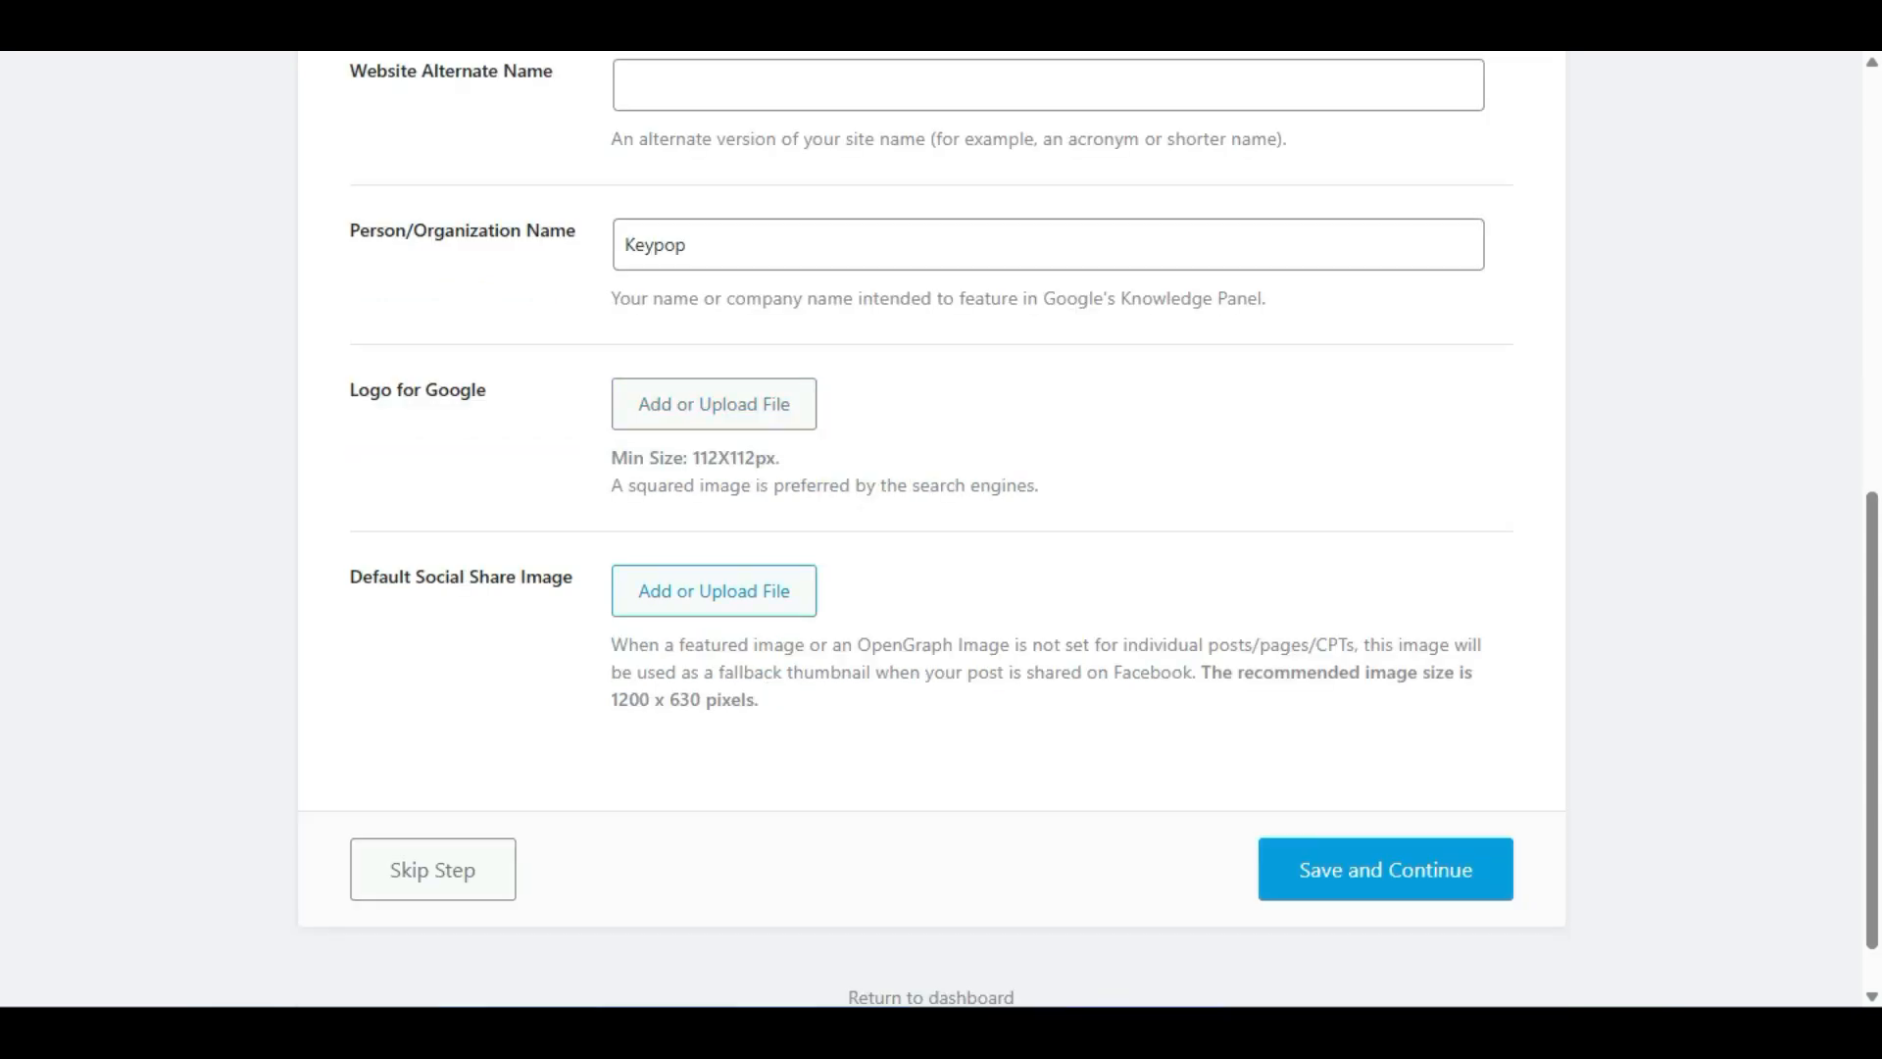
{"action": "left_click", "coordinate": [1386, 868]}
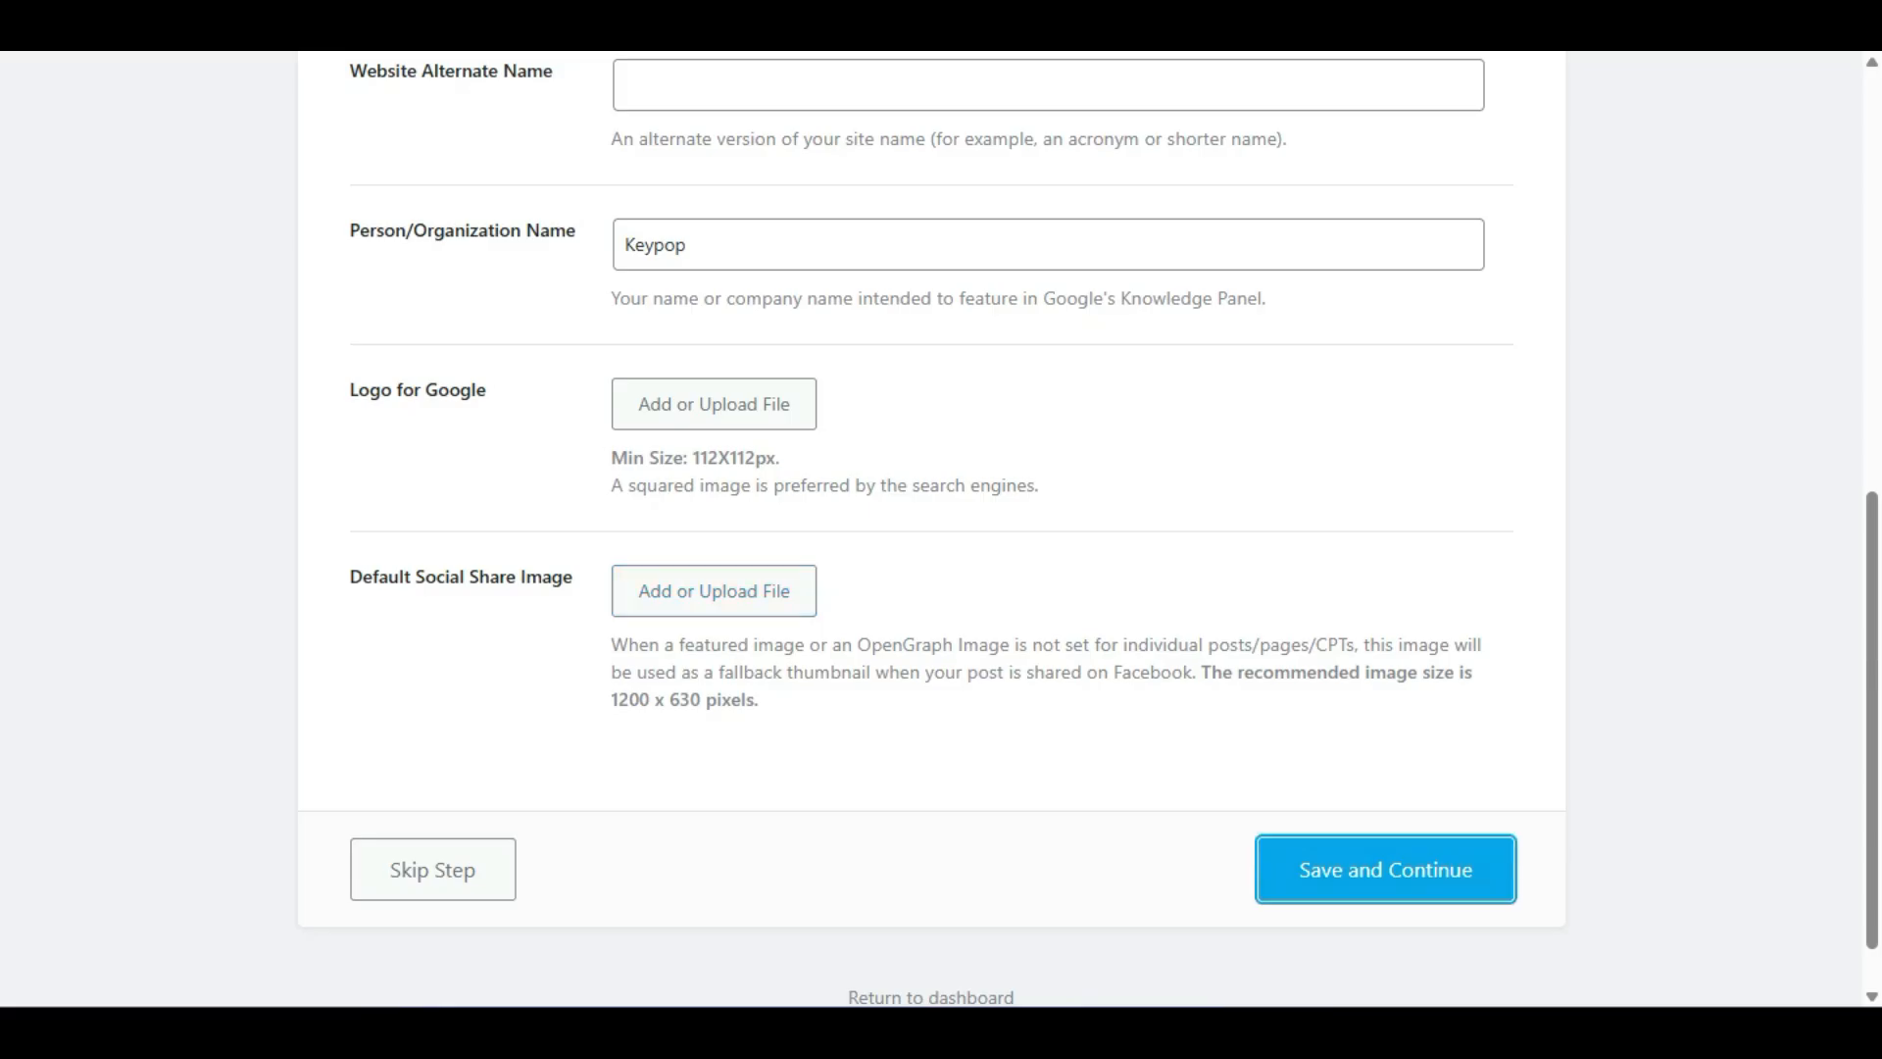
Connect Google Services by signing in with the Google account and granting Rank Math SEO access.
{"action": "scroll", "coordinate": [932, 529], "scroll_direction": "down", "scroll_amount": 4}
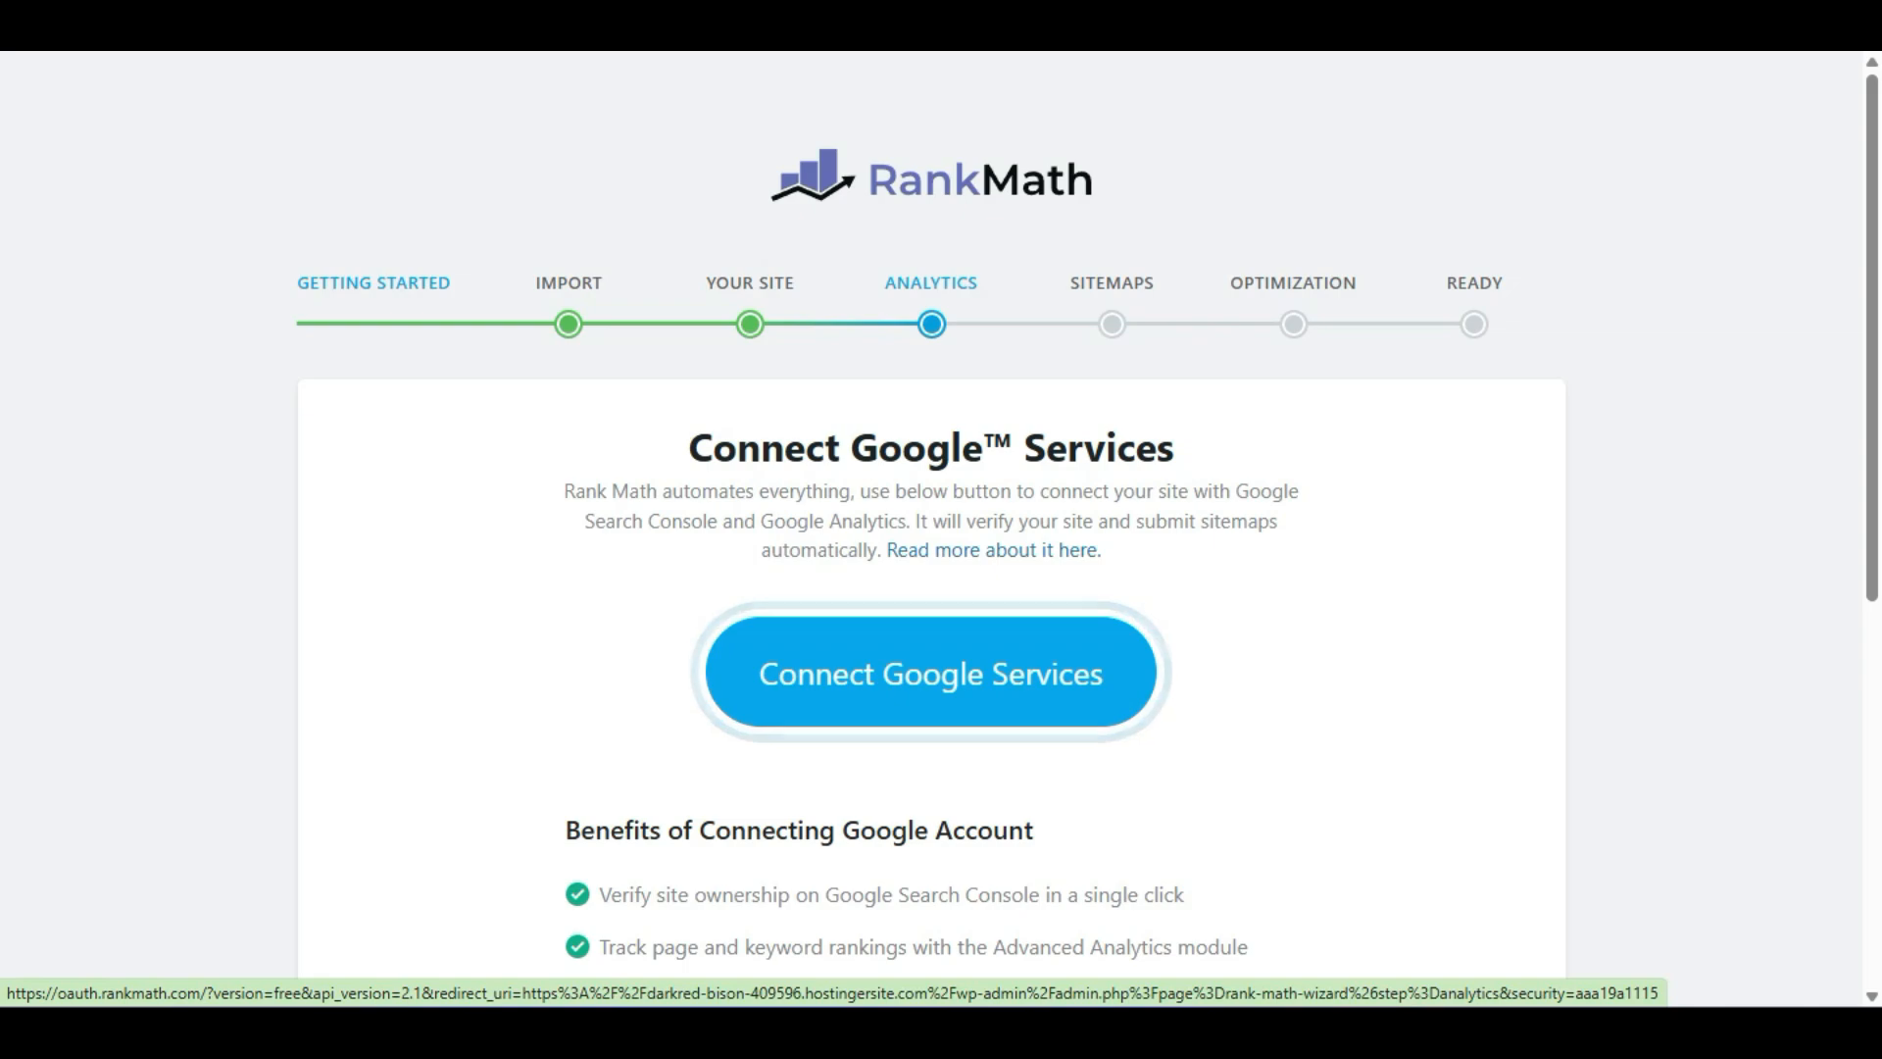
{"action": "left_click", "coordinate": [931, 673]}
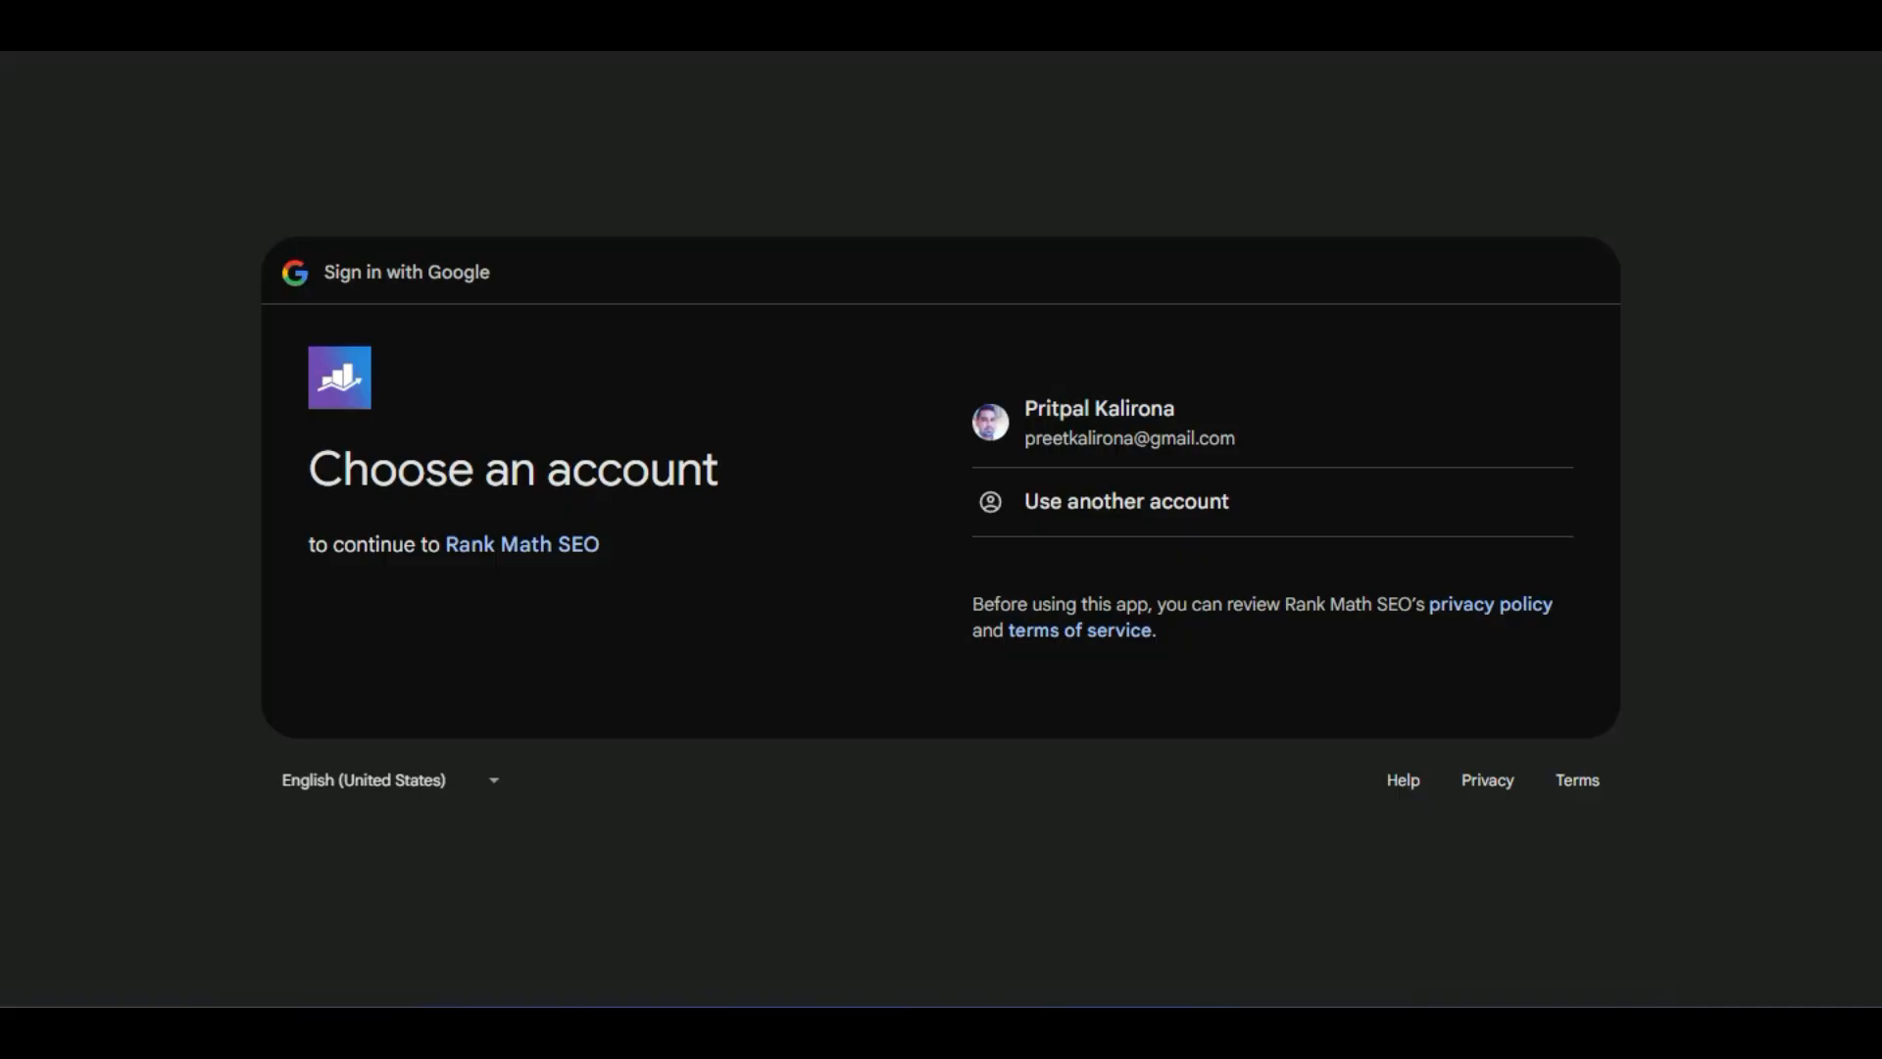
{"action": "left_click", "coordinate": [1176, 422]}
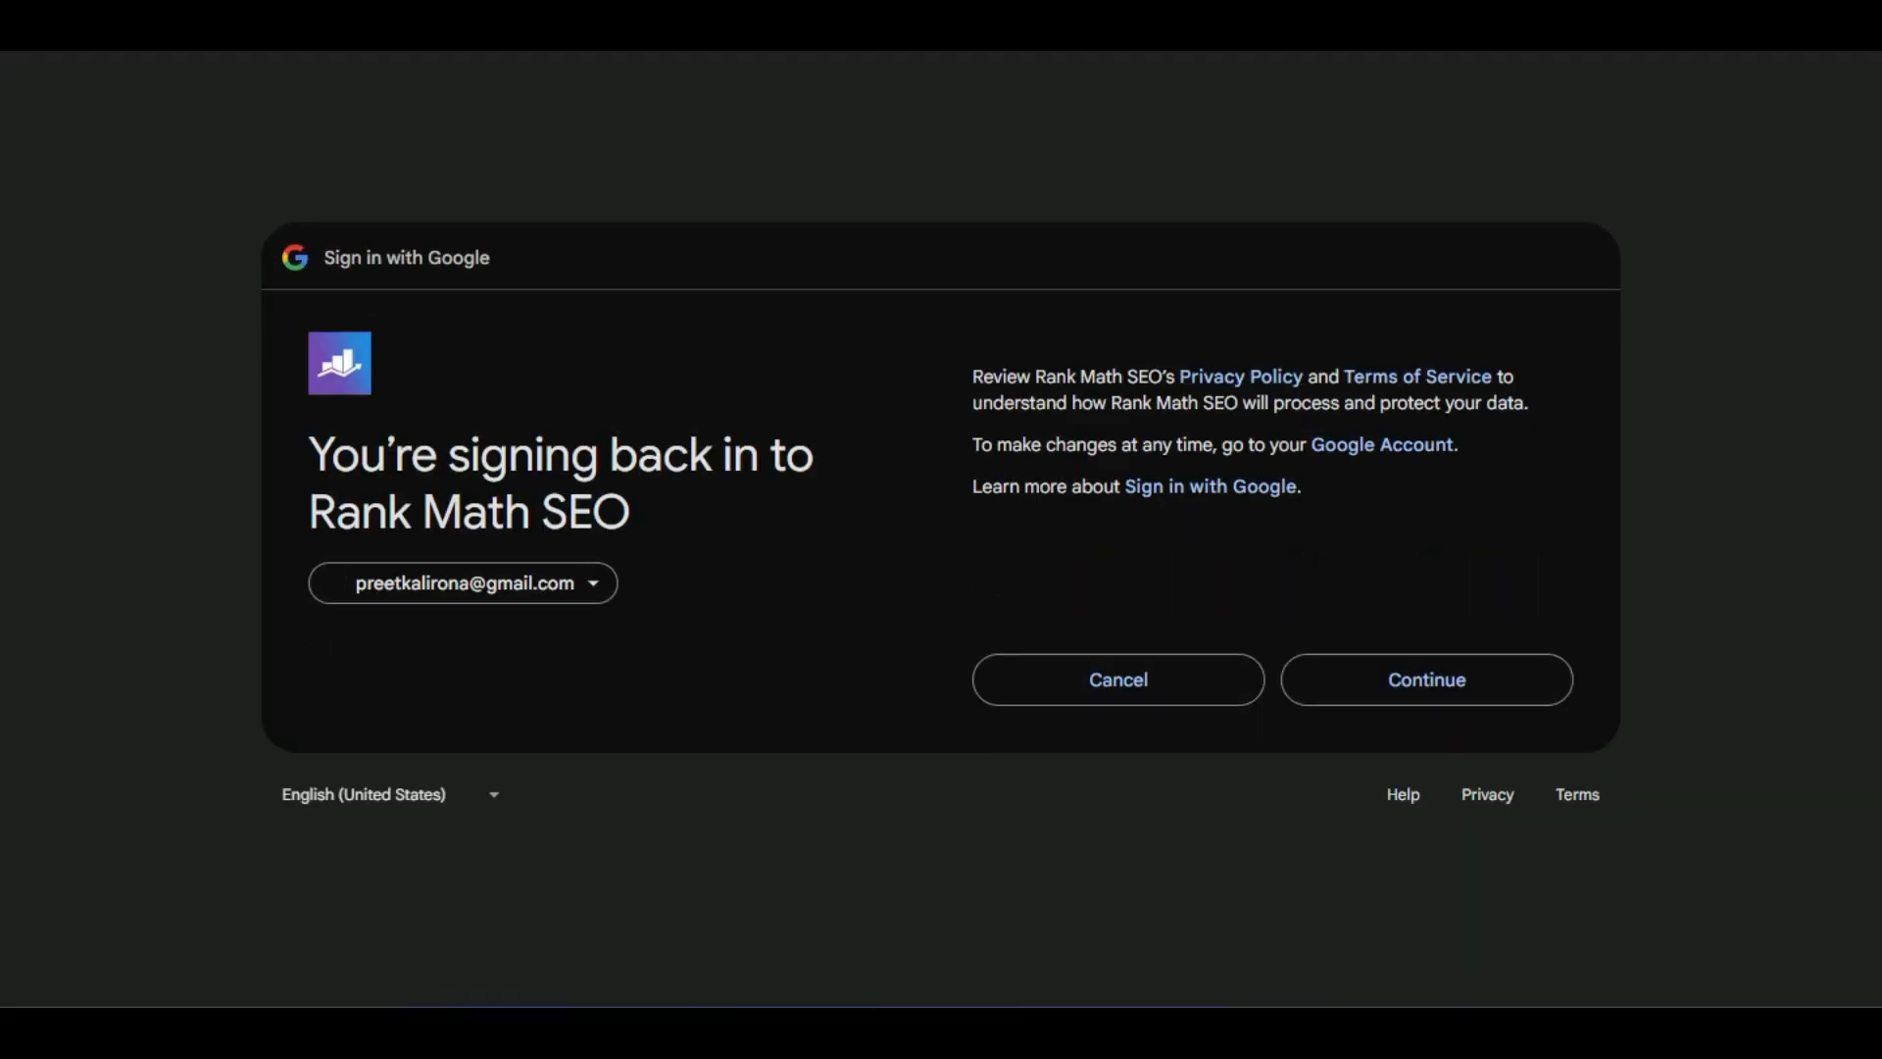
{"action": "left_click", "coordinate": [1426, 679]}
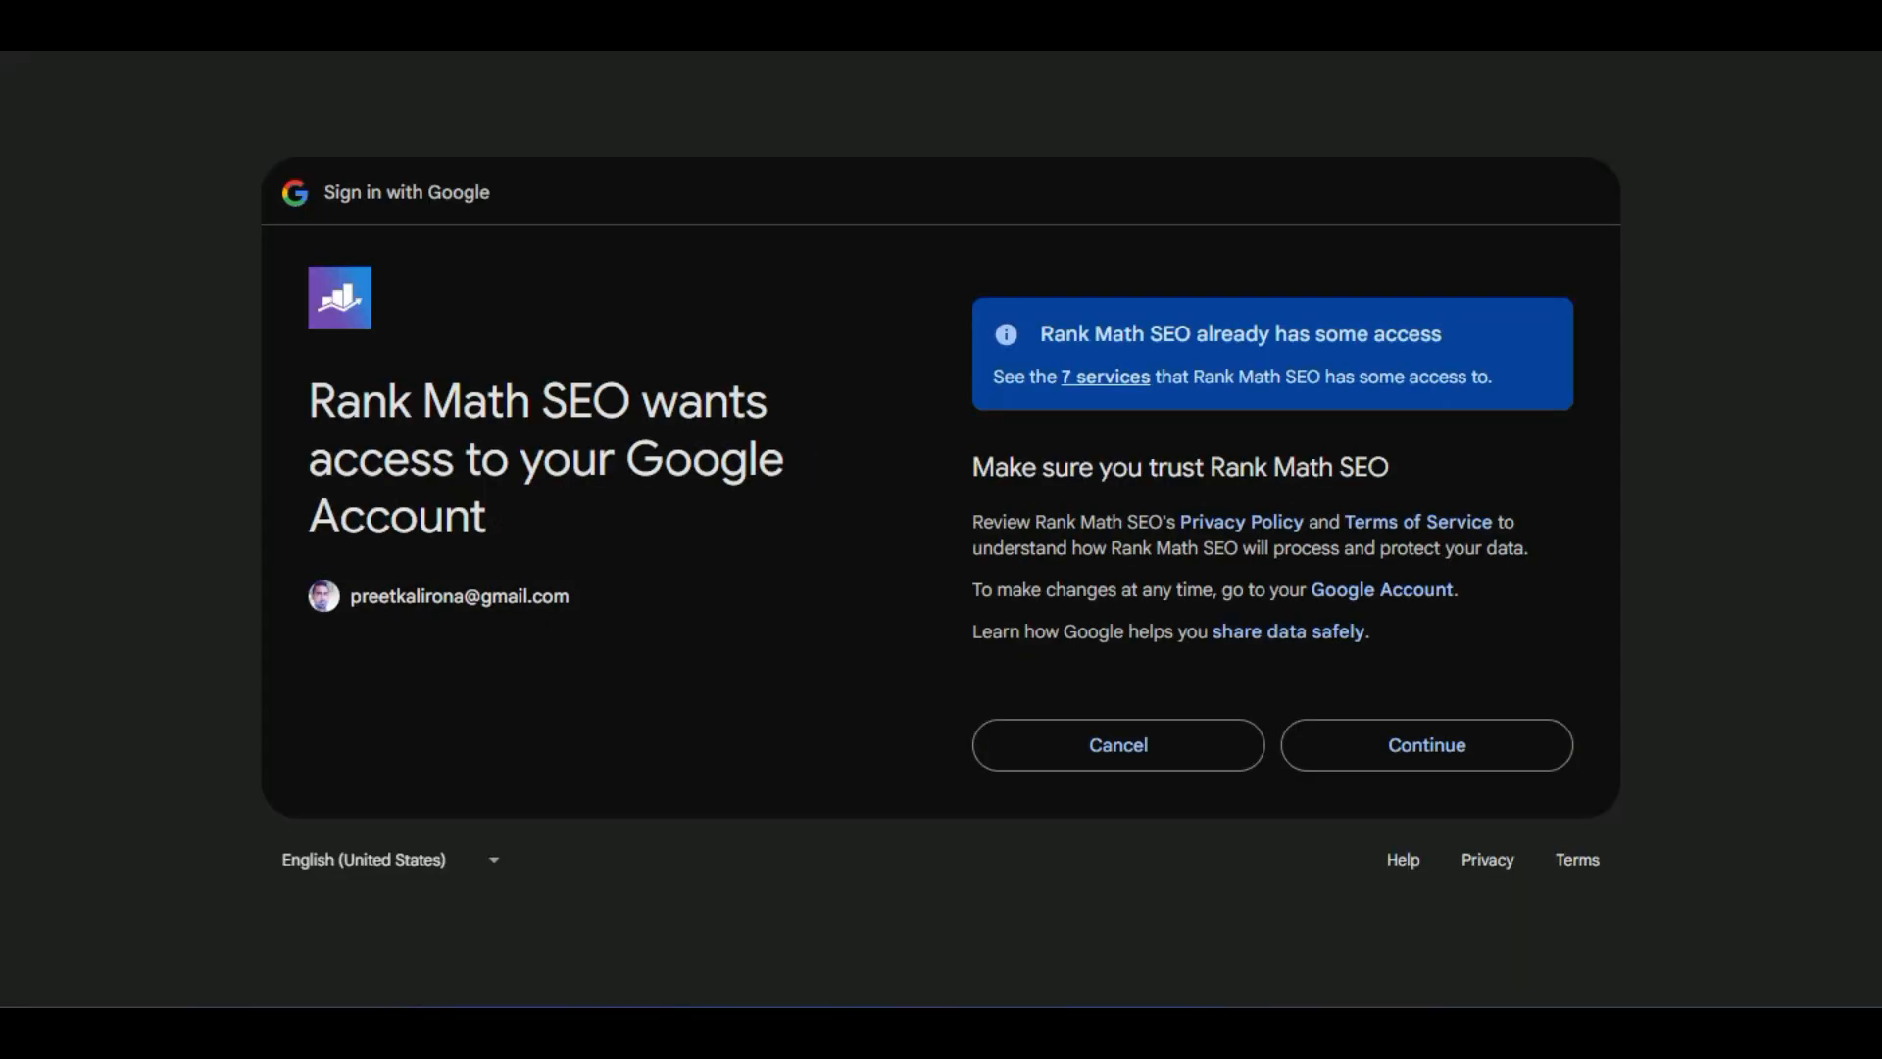
{"action": "left_click", "coordinate": [1426, 745]}
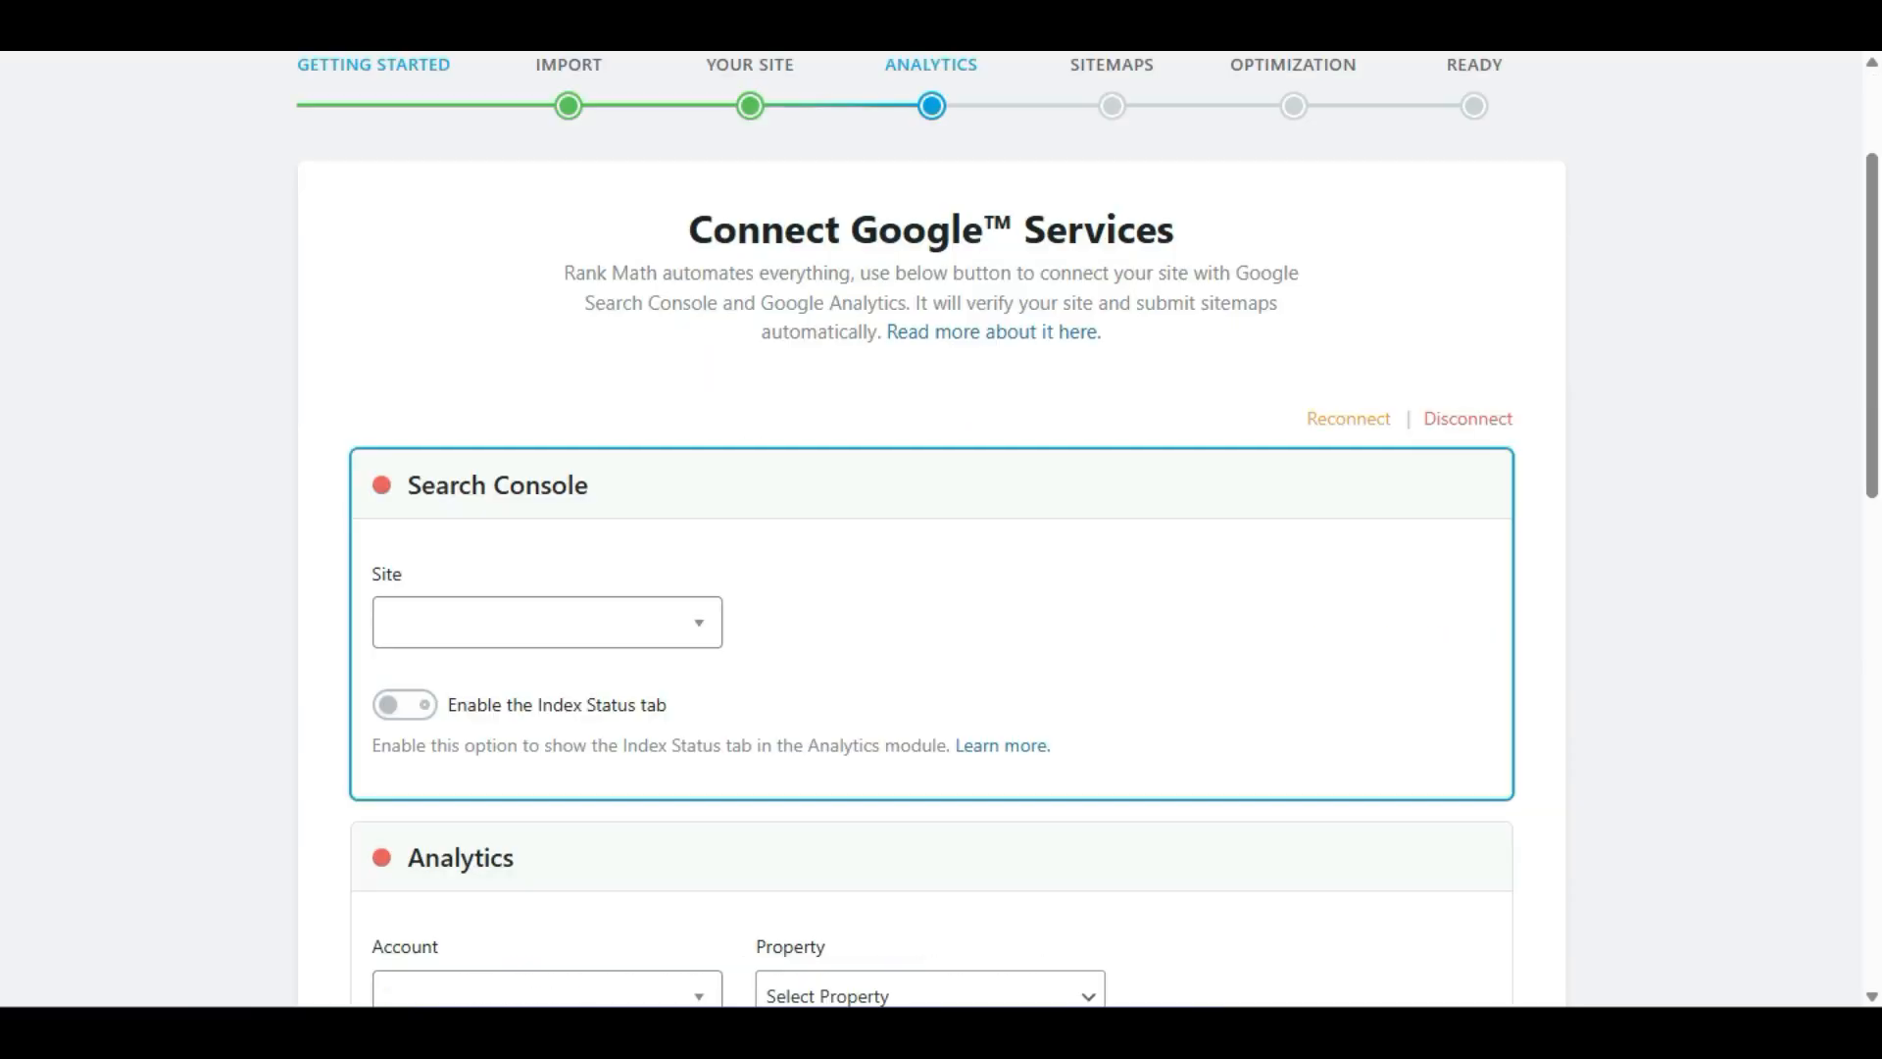
Choose the zeelancing account in the Analytics section.
{"action": "scroll", "coordinate": [931, 627], "scroll_direction": "down", "scroll_amount": 3}
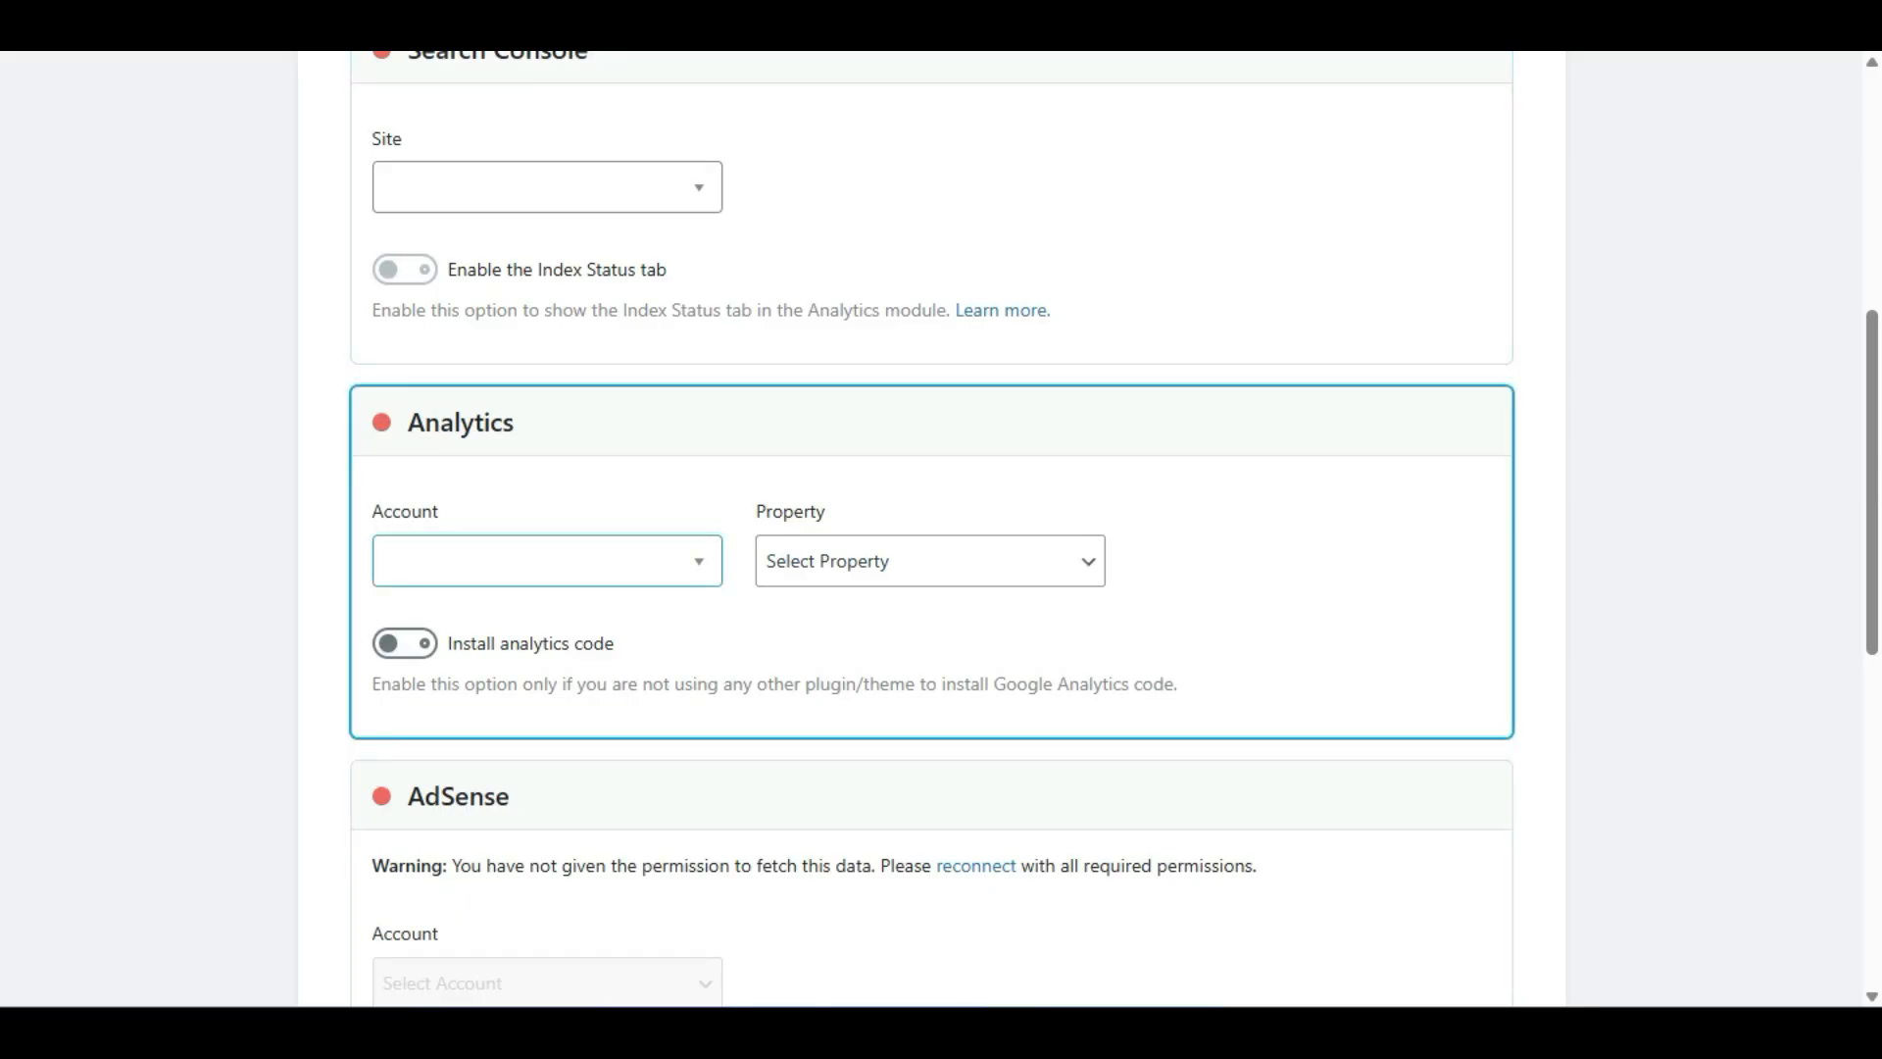
{"action": "left_click", "coordinate": [547, 561]}
{"action": "left_click", "coordinate": [547, 561]}
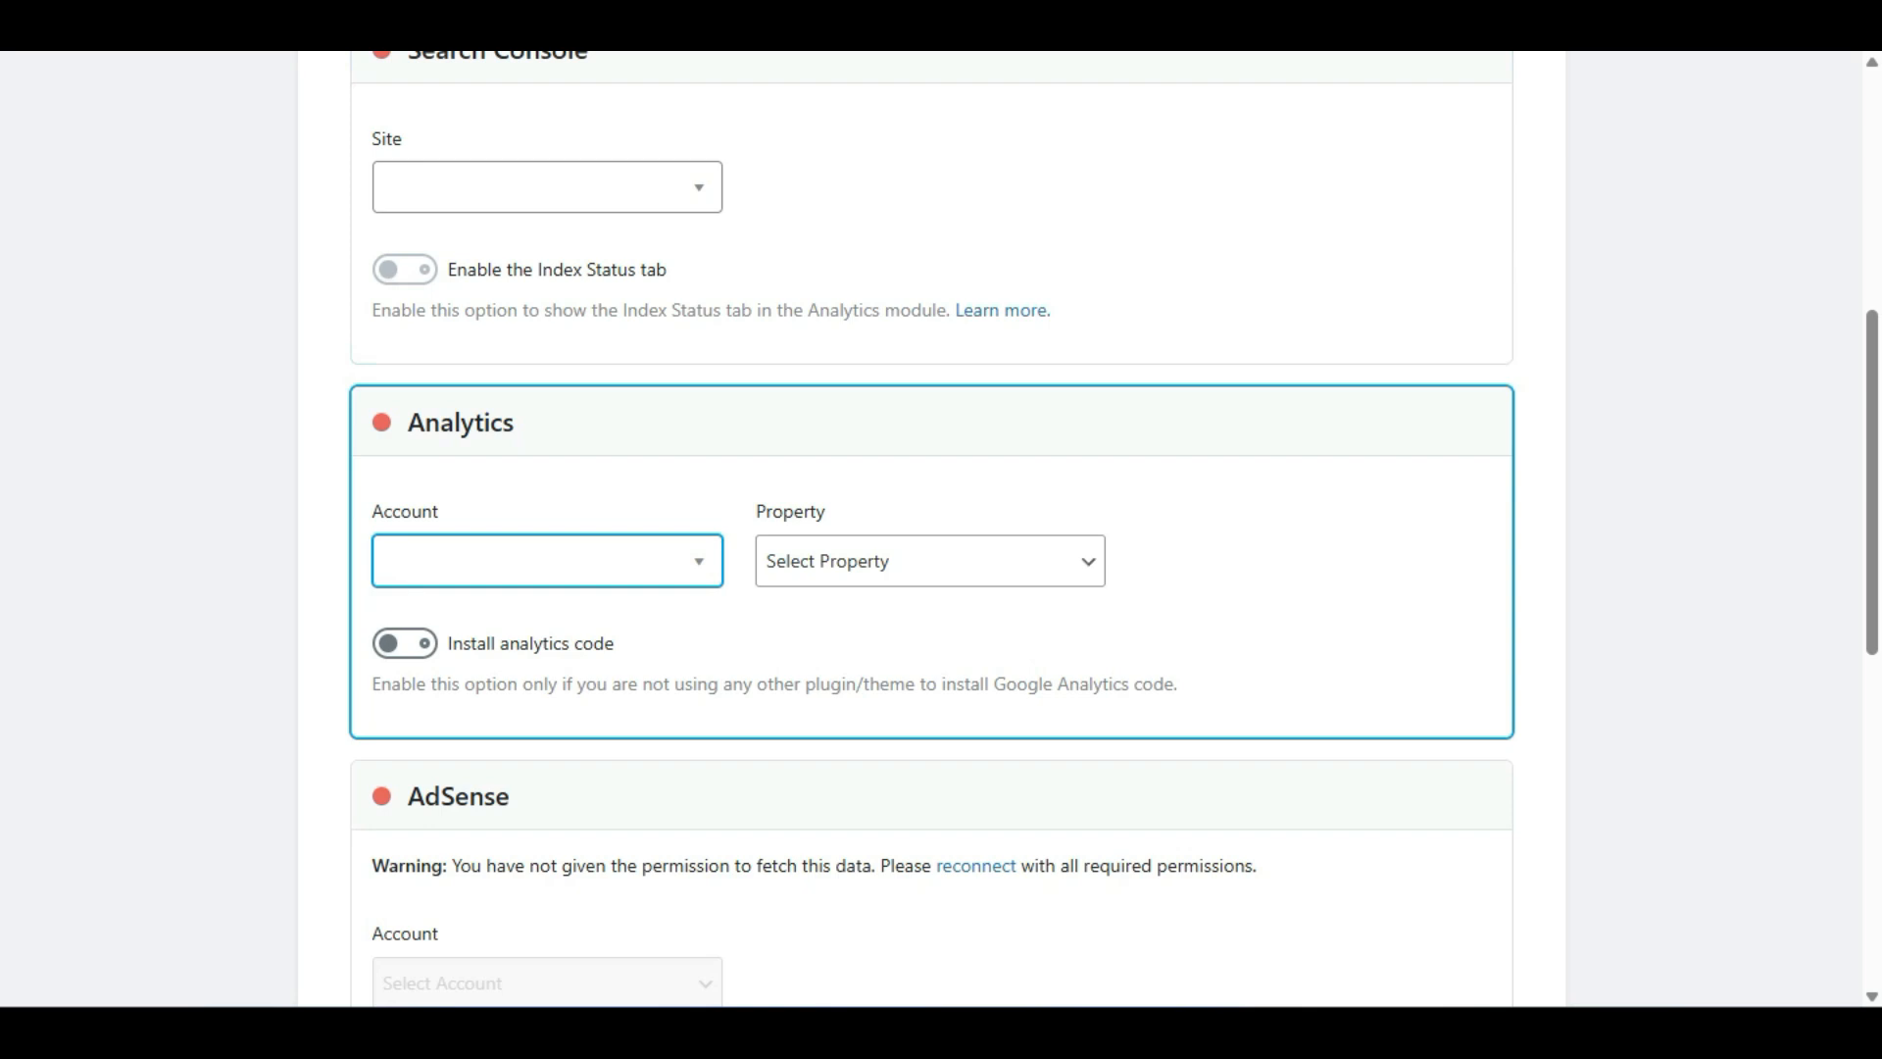
{"action": "left_click", "coordinate": [547, 561]}
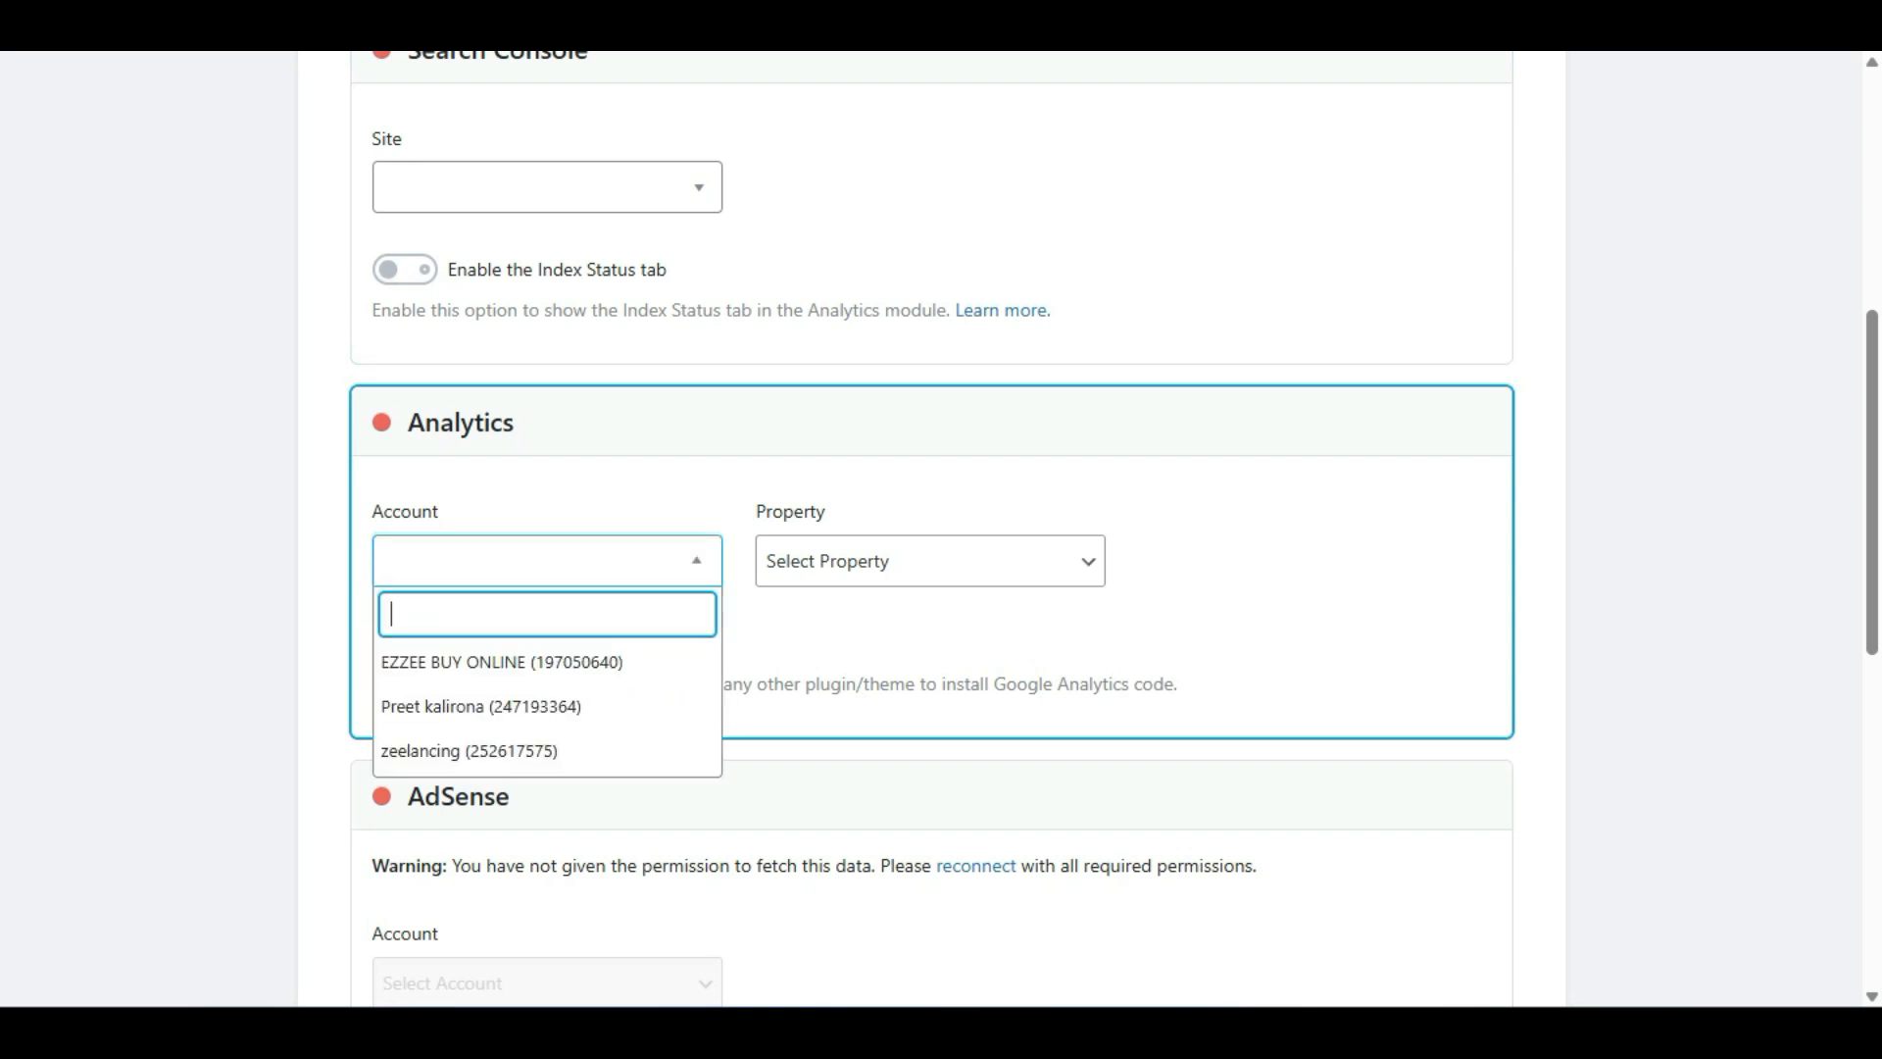
{"action": "left_click", "coordinate": [547, 751]}
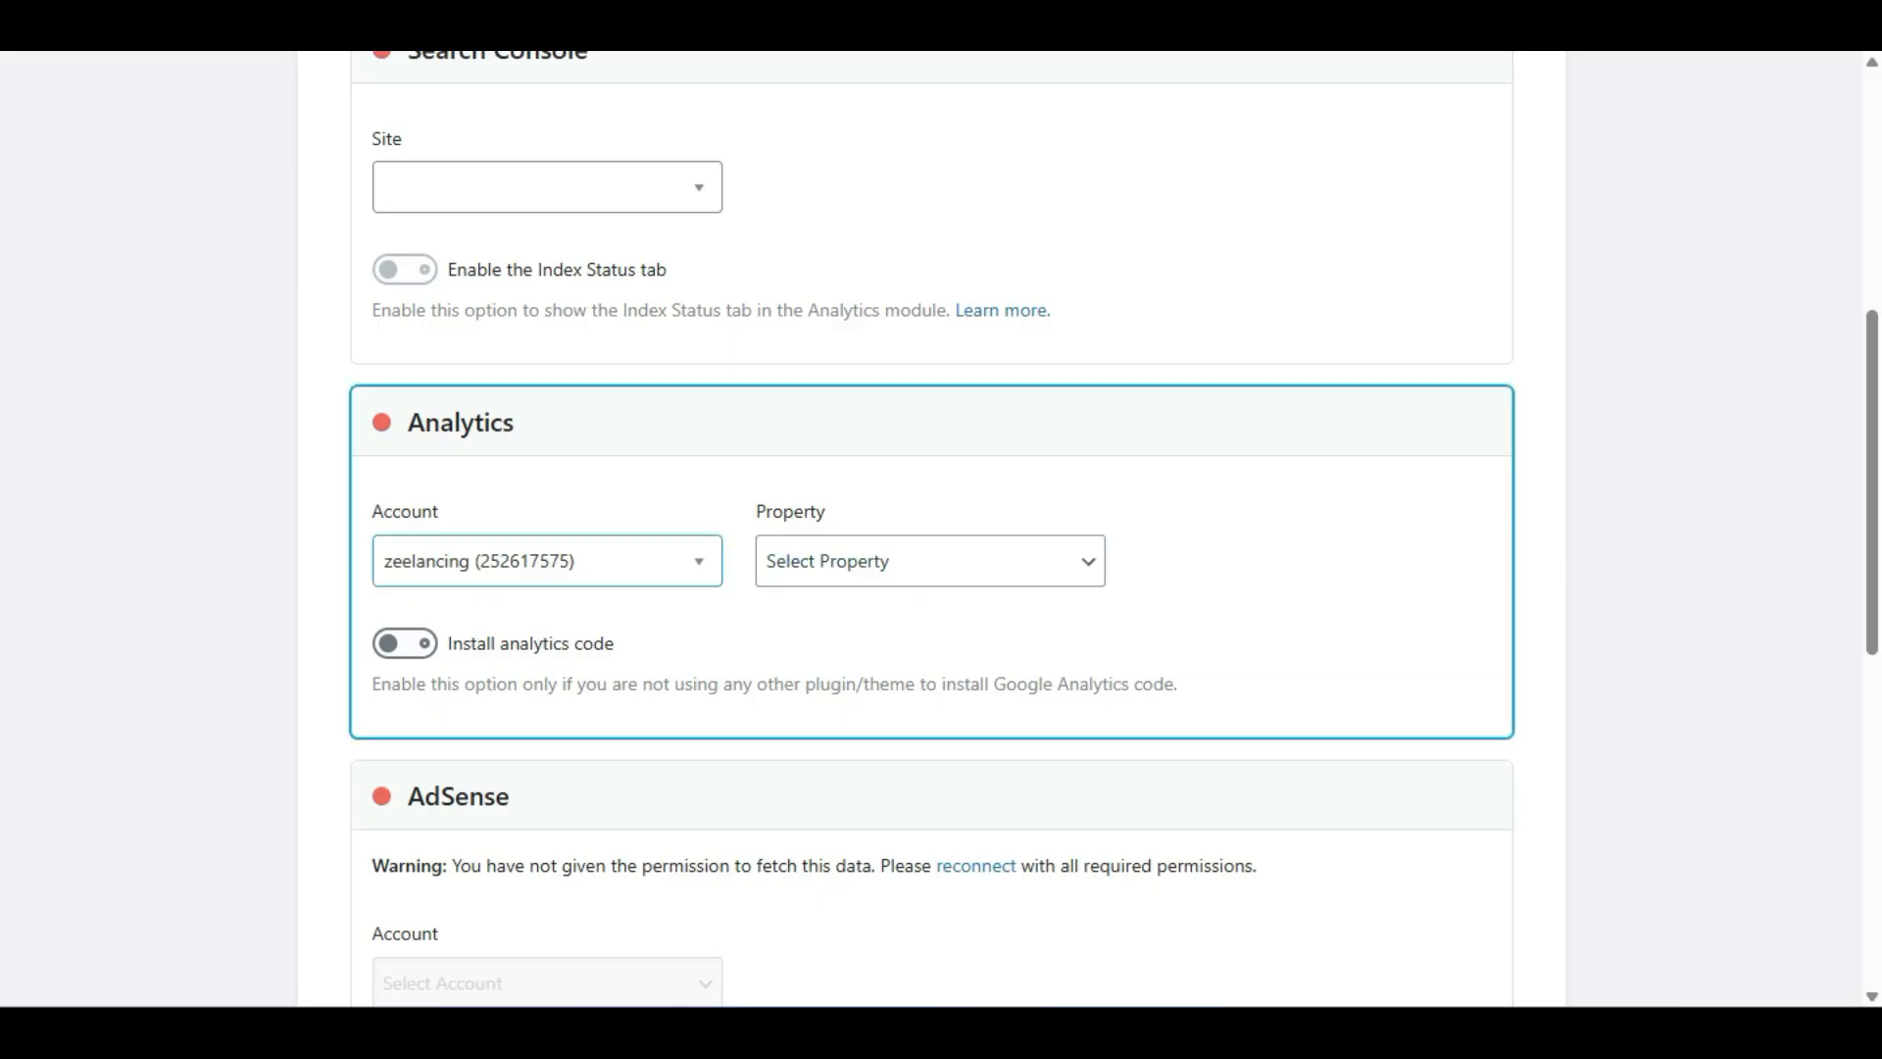
Create a new GA4 property for the Analytics account.
{"action": "left_click", "coordinate": [930, 561]}
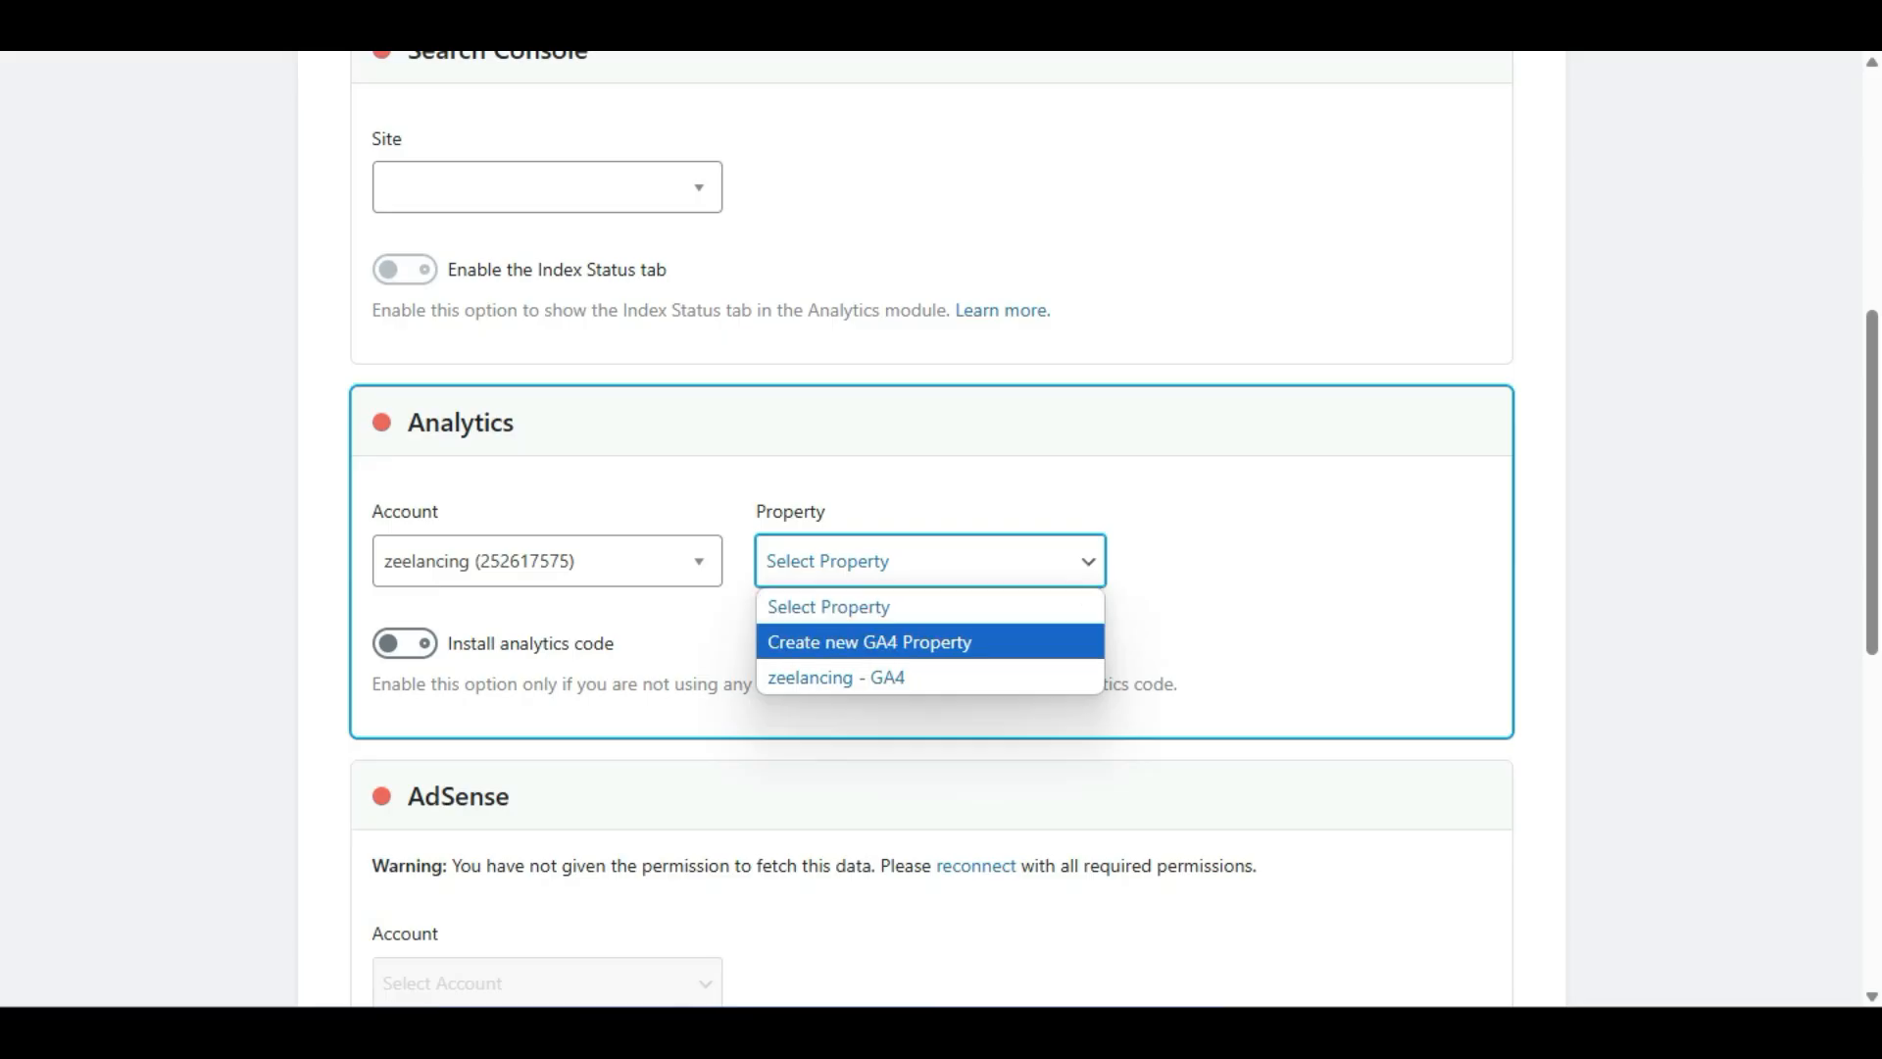
{"action": "key", "text": "Return"}
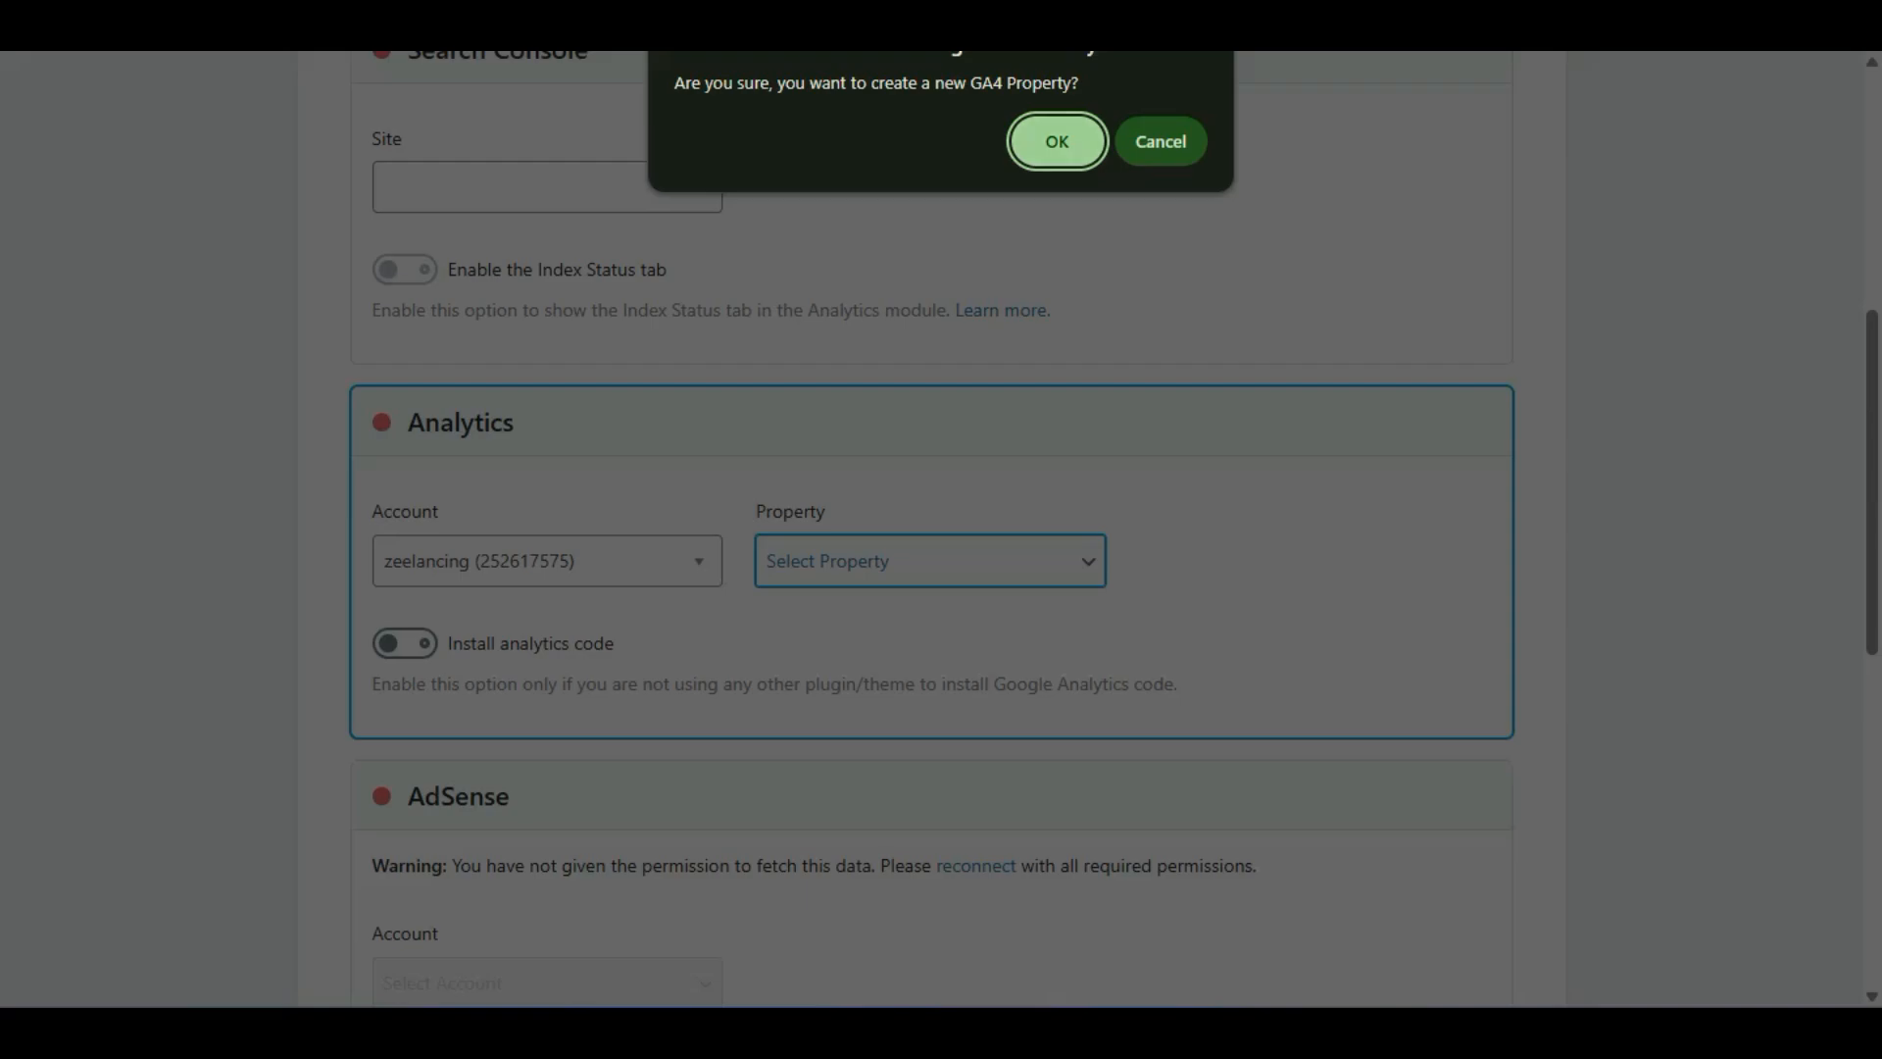
{"action": "key", "text": "Return"}
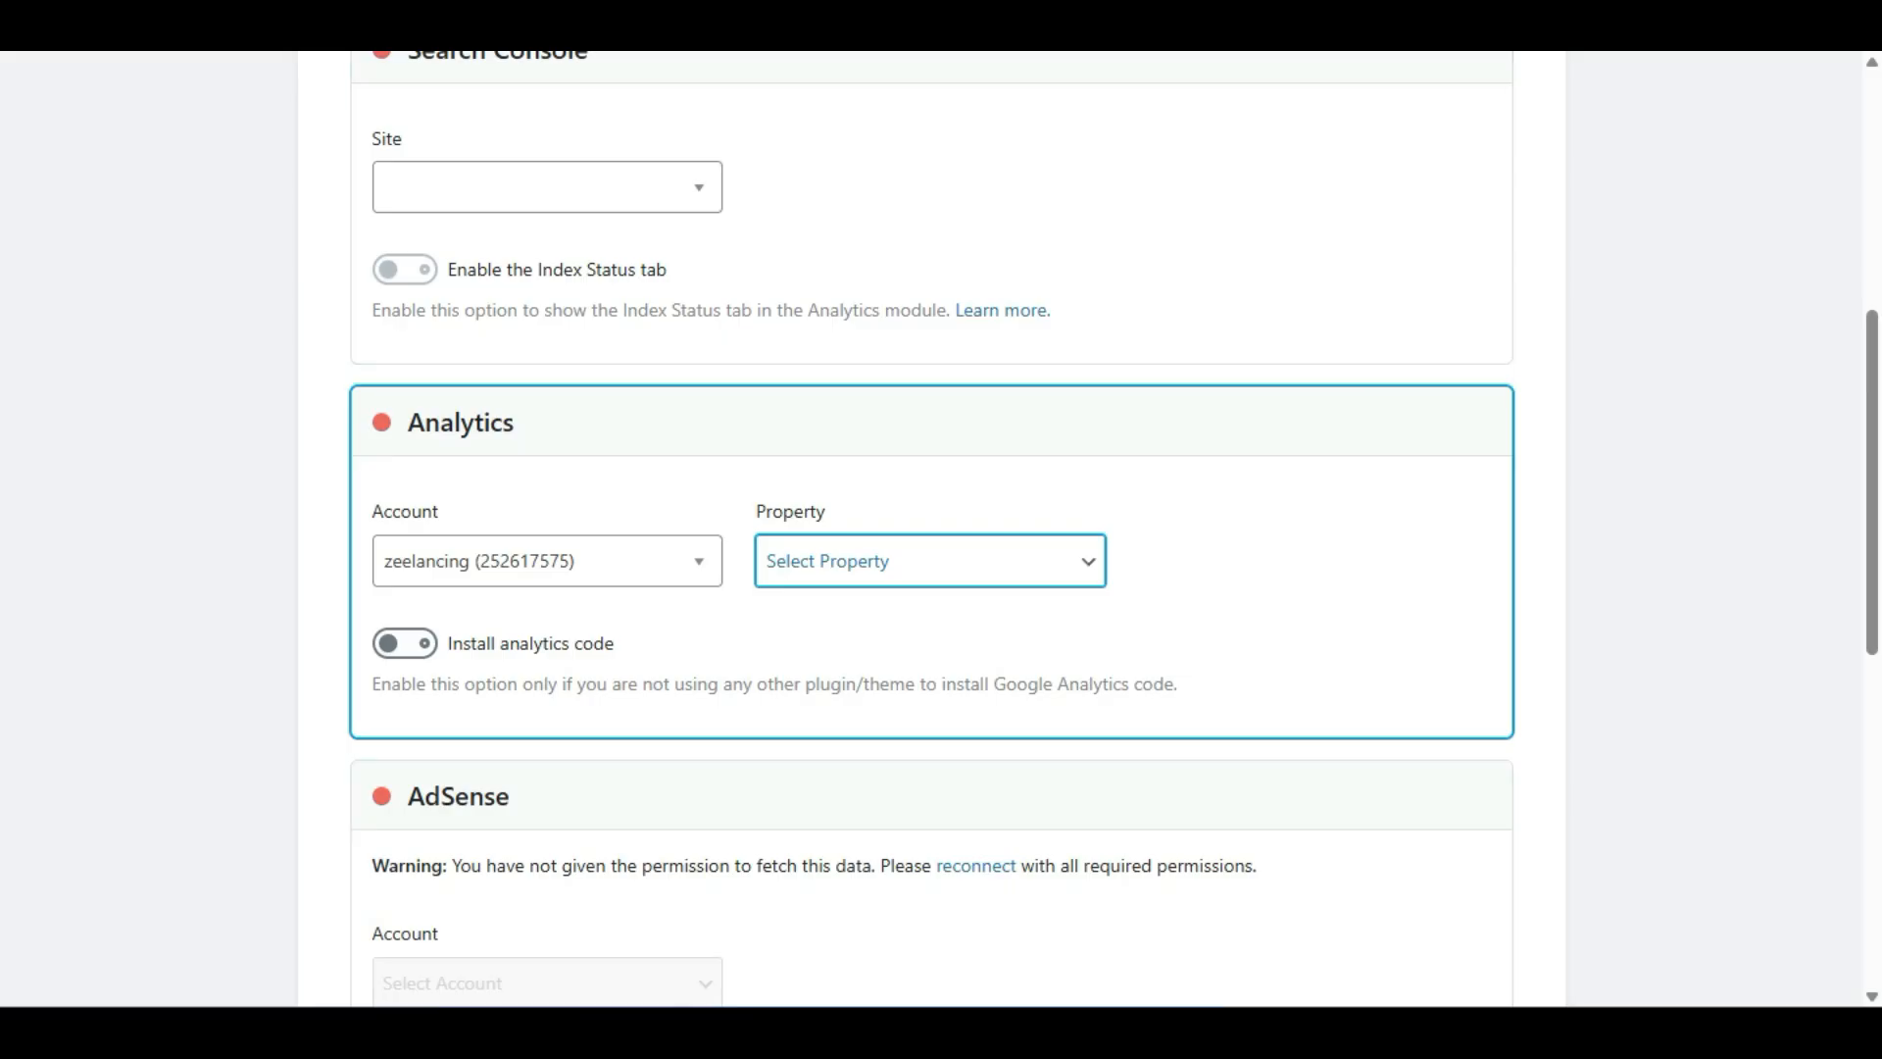
{"action": "key", "text": "Down"}
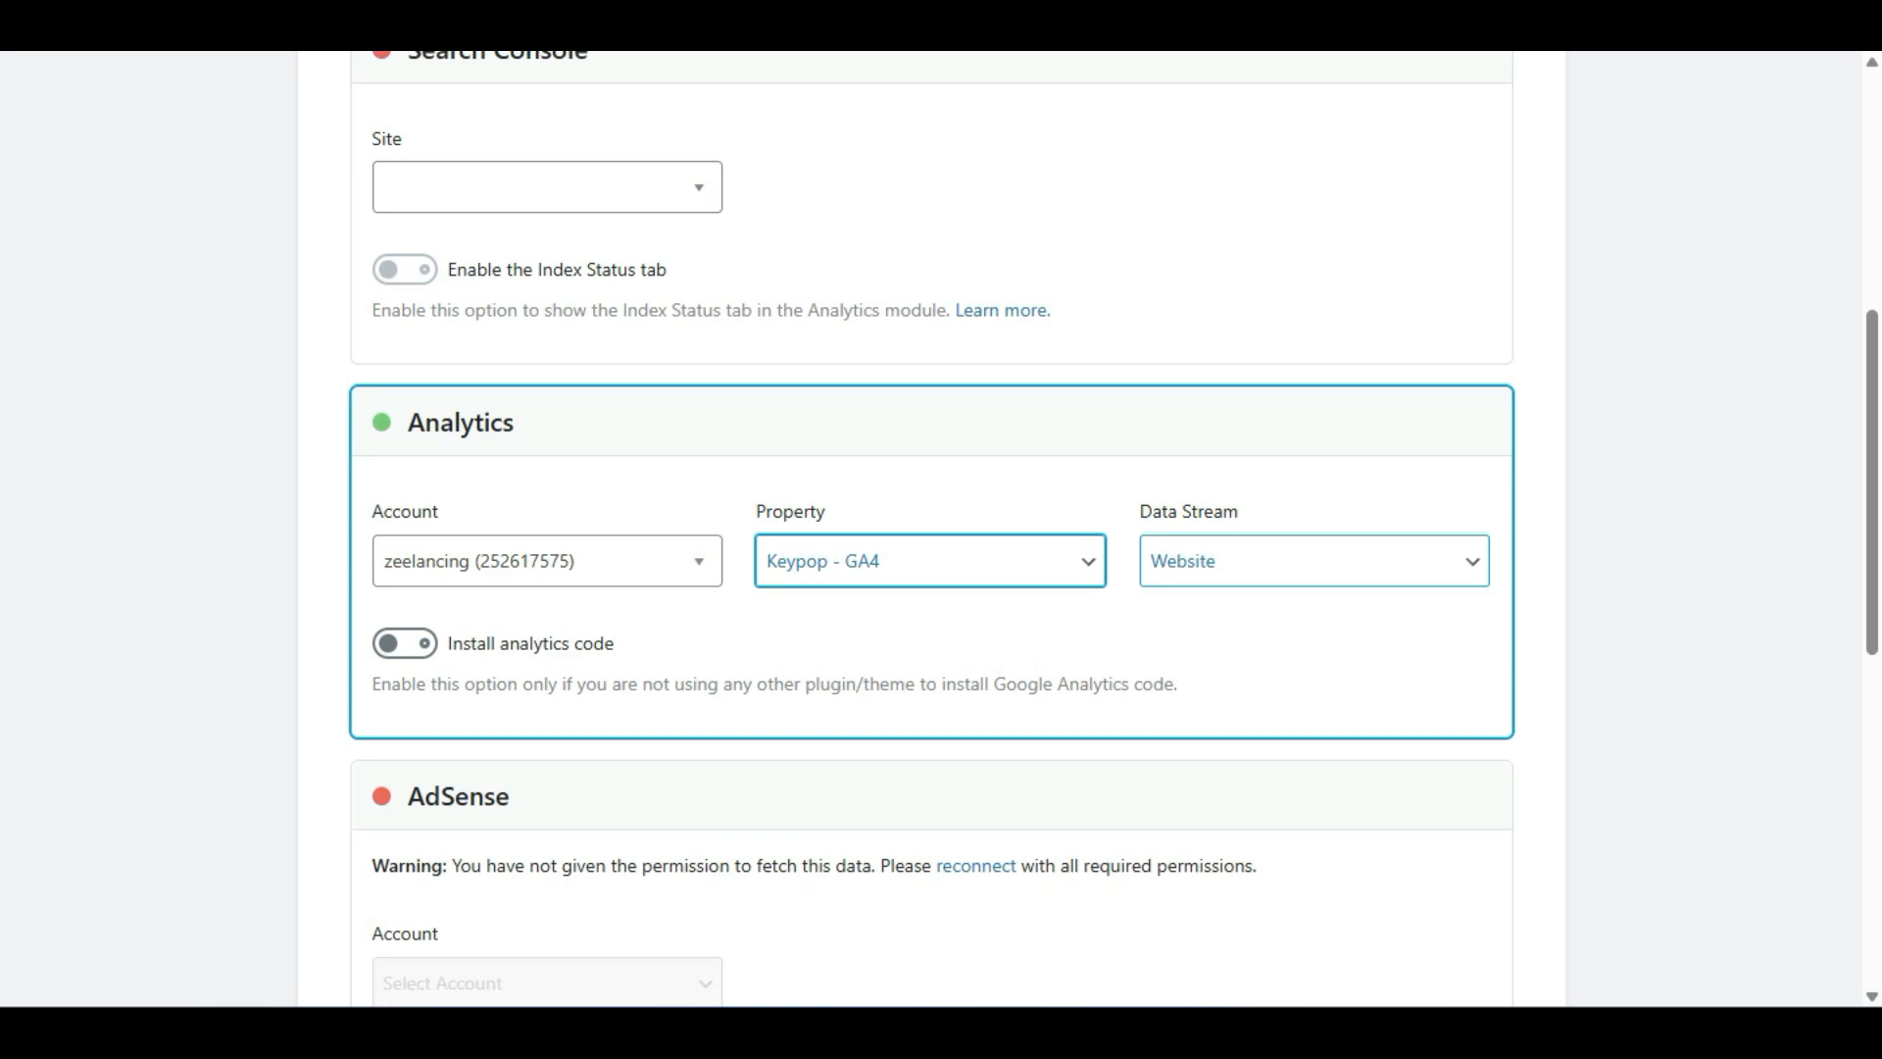
Set the data stream to Website and turn on Install analytics code.
{"action": "left_click", "coordinate": [1314, 561]}
{"action": "left_click", "coordinate": [1314, 606]}
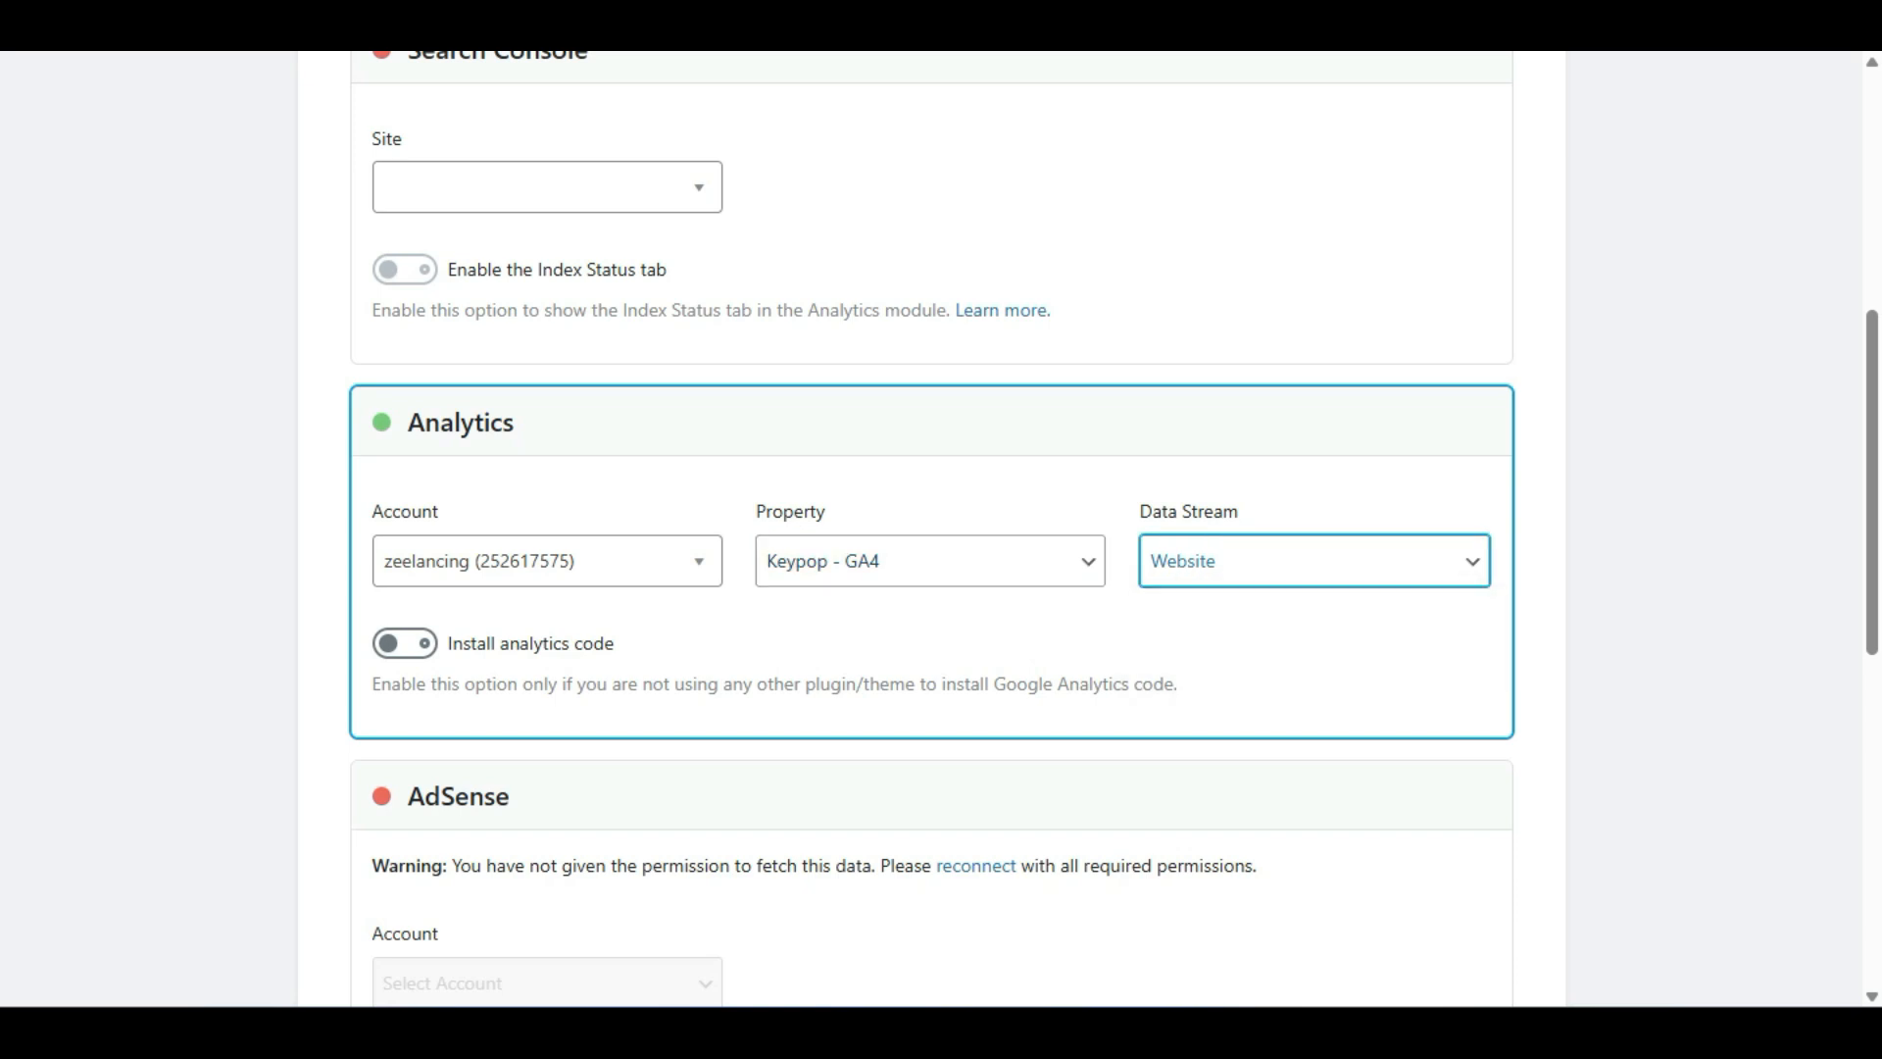
{"action": "left_click", "coordinate": [405, 643]}
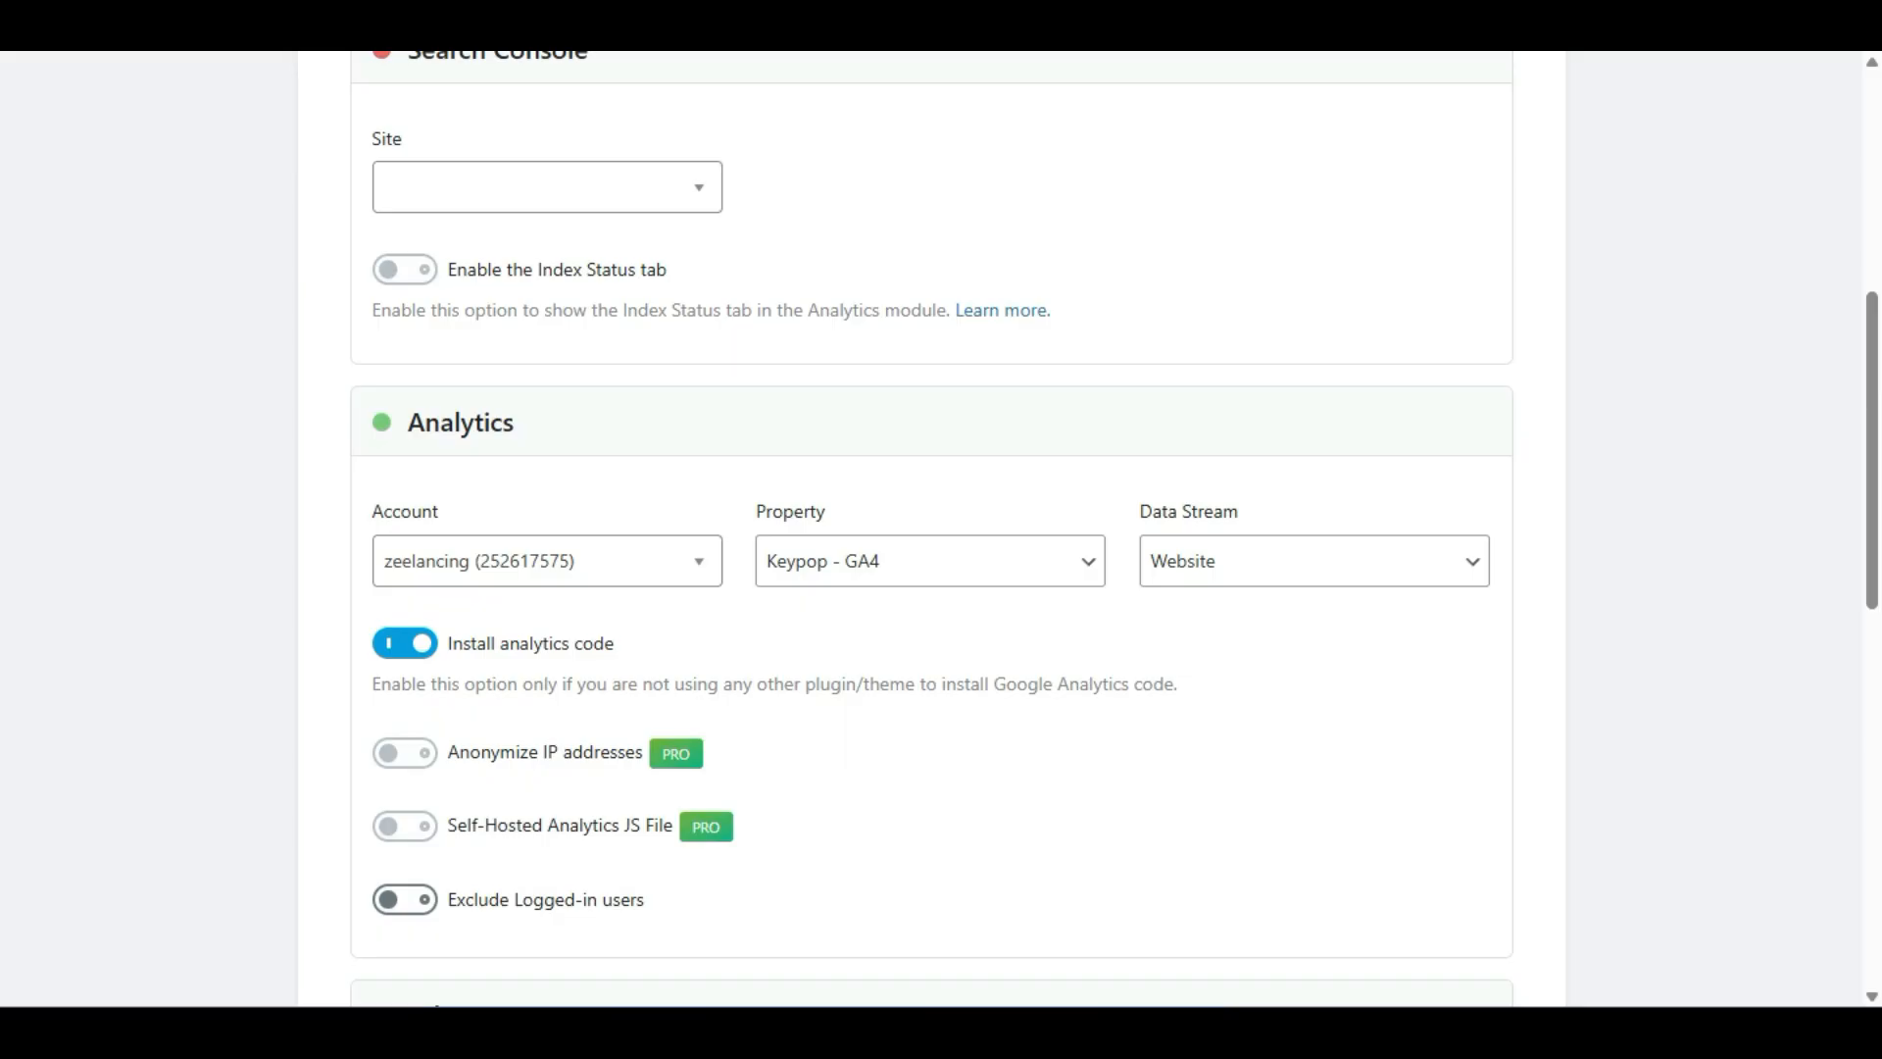
{"action": "scroll", "coordinate": [931, 530], "scroll_direction": "down", "scroll_amount": 2}
{"action": "scroll", "coordinate": [931, 529], "scroll_direction": "down", "scroll_amount": 2}
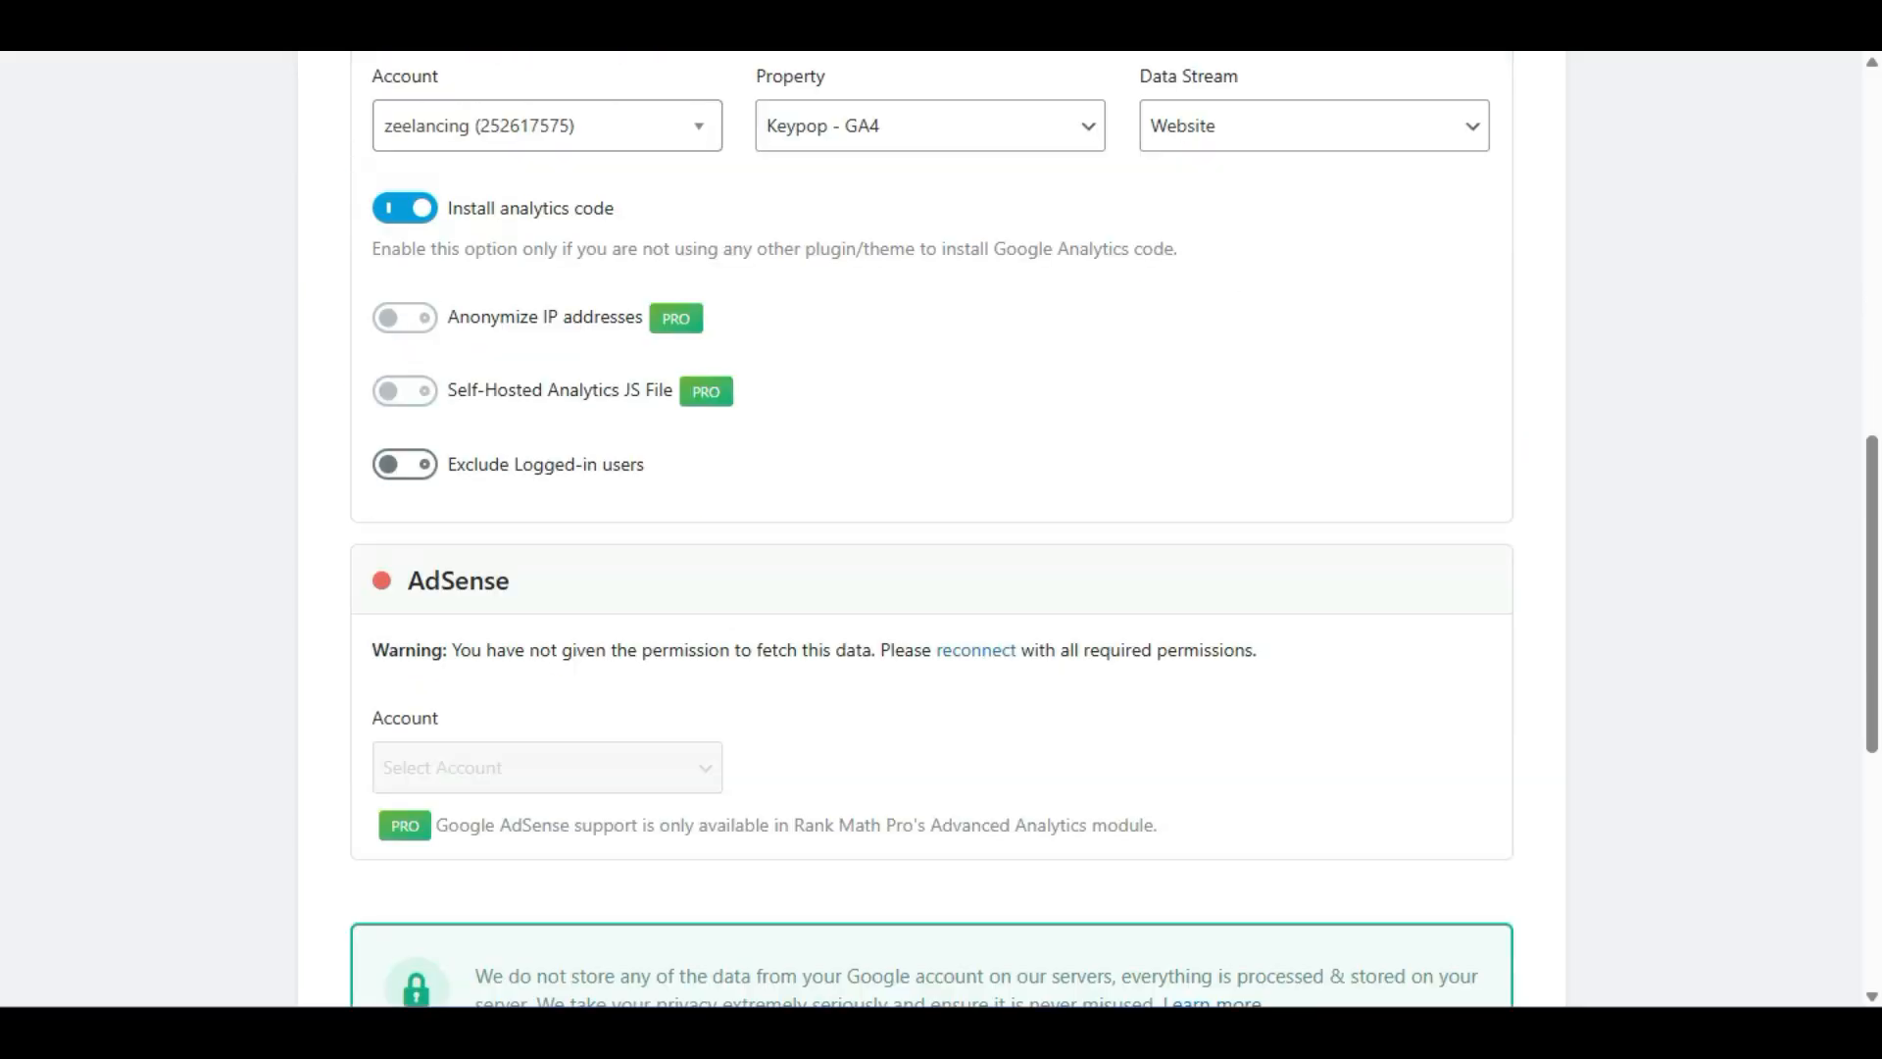
{"action": "scroll", "coordinate": [931, 529], "scroll_direction": "down", "scroll_amount": 6}
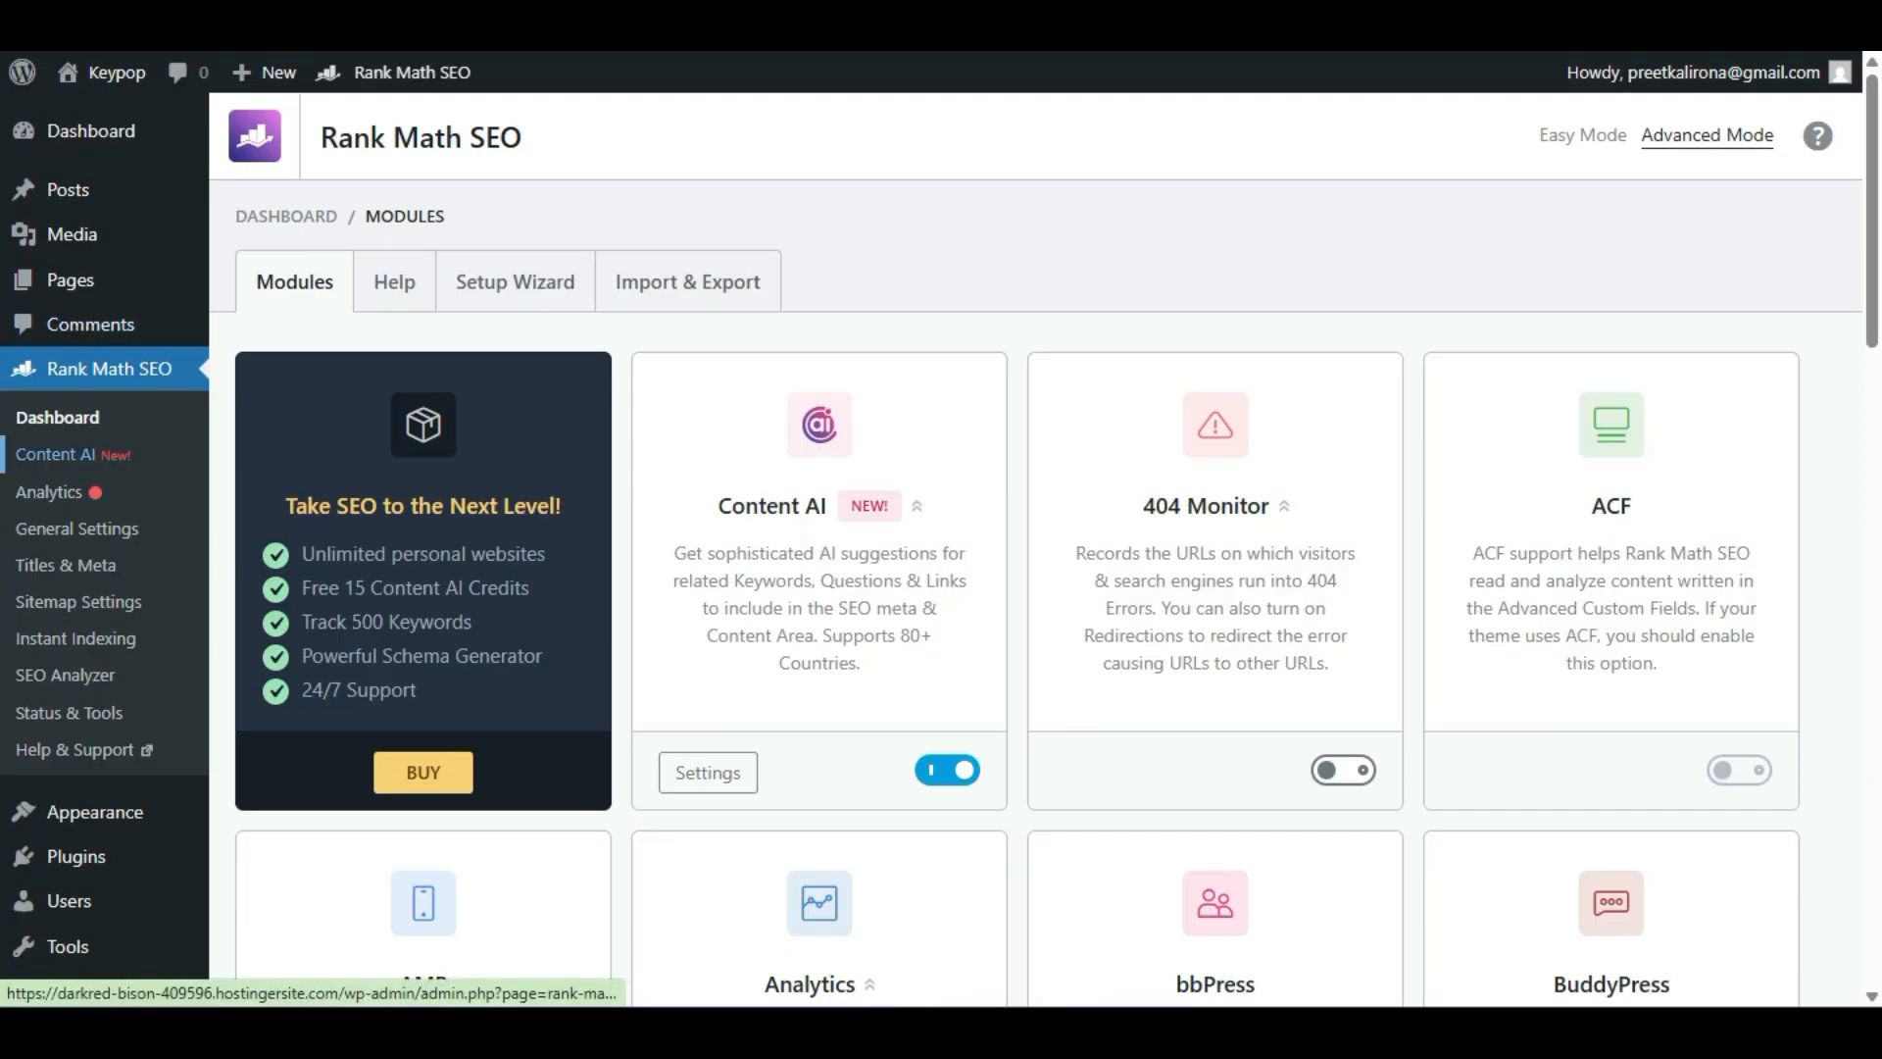
Open the Analytics module's settings in Rank Math and review the Search Console and Analytics connection.
{"action": "scroll", "coordinate": [1035, 549], "scroll_direction": "down", "scroll_amount": 5}
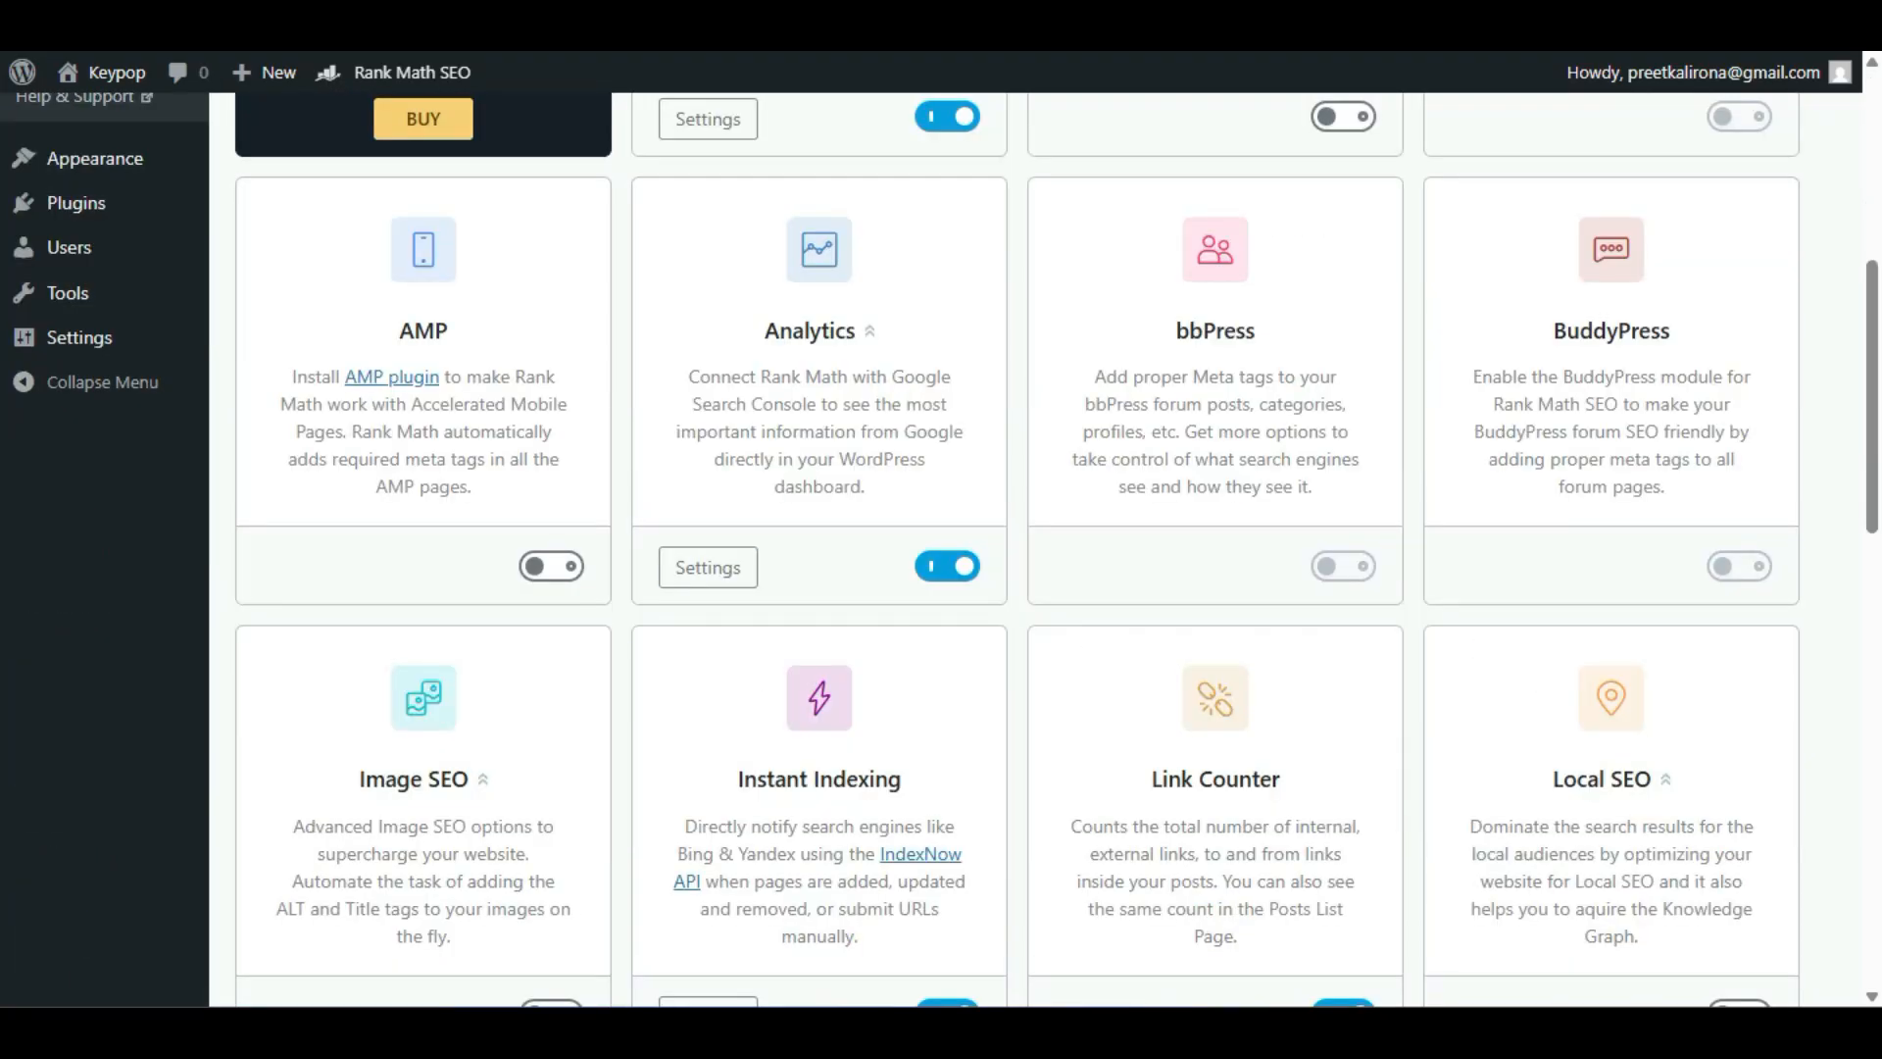
{"action": "left_click", "coordinate": [708, 566]}
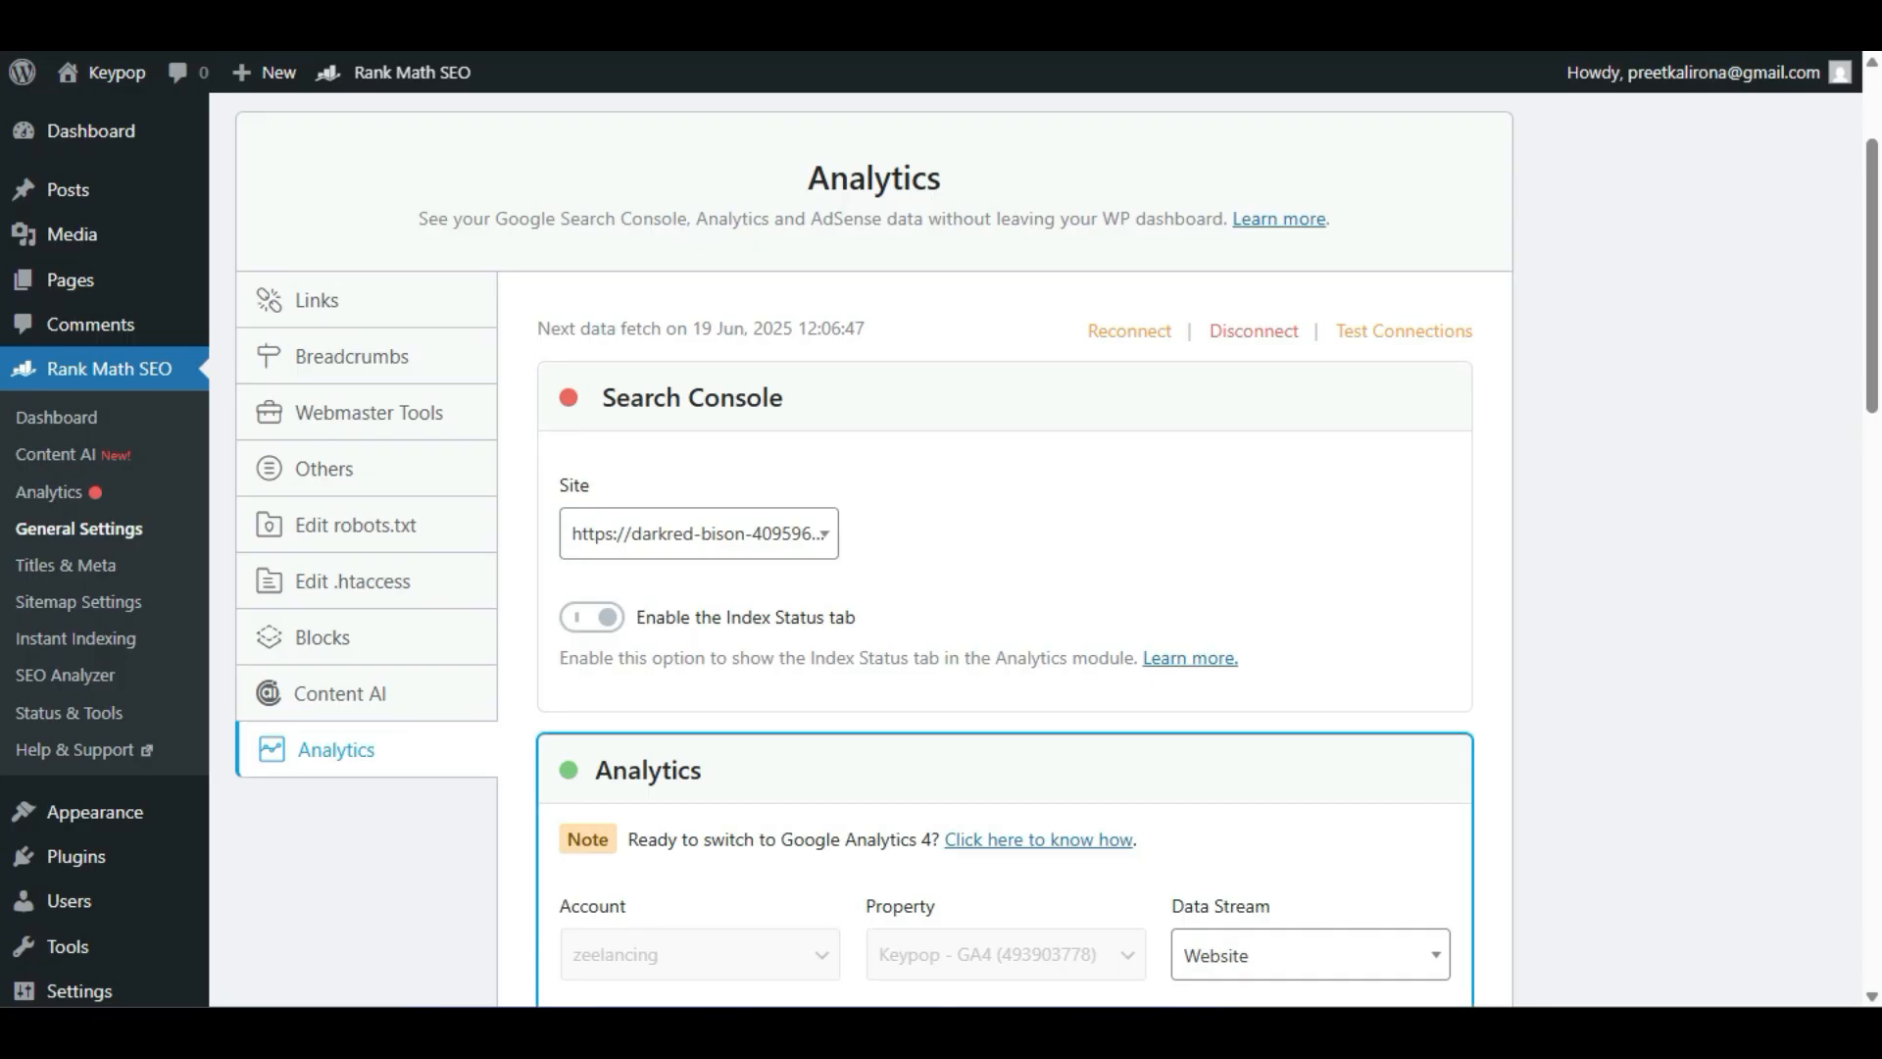
{"action": "scroll", "coordinate": [1035, 549], "scroll_direction": "down", "scroll_amount": 2}
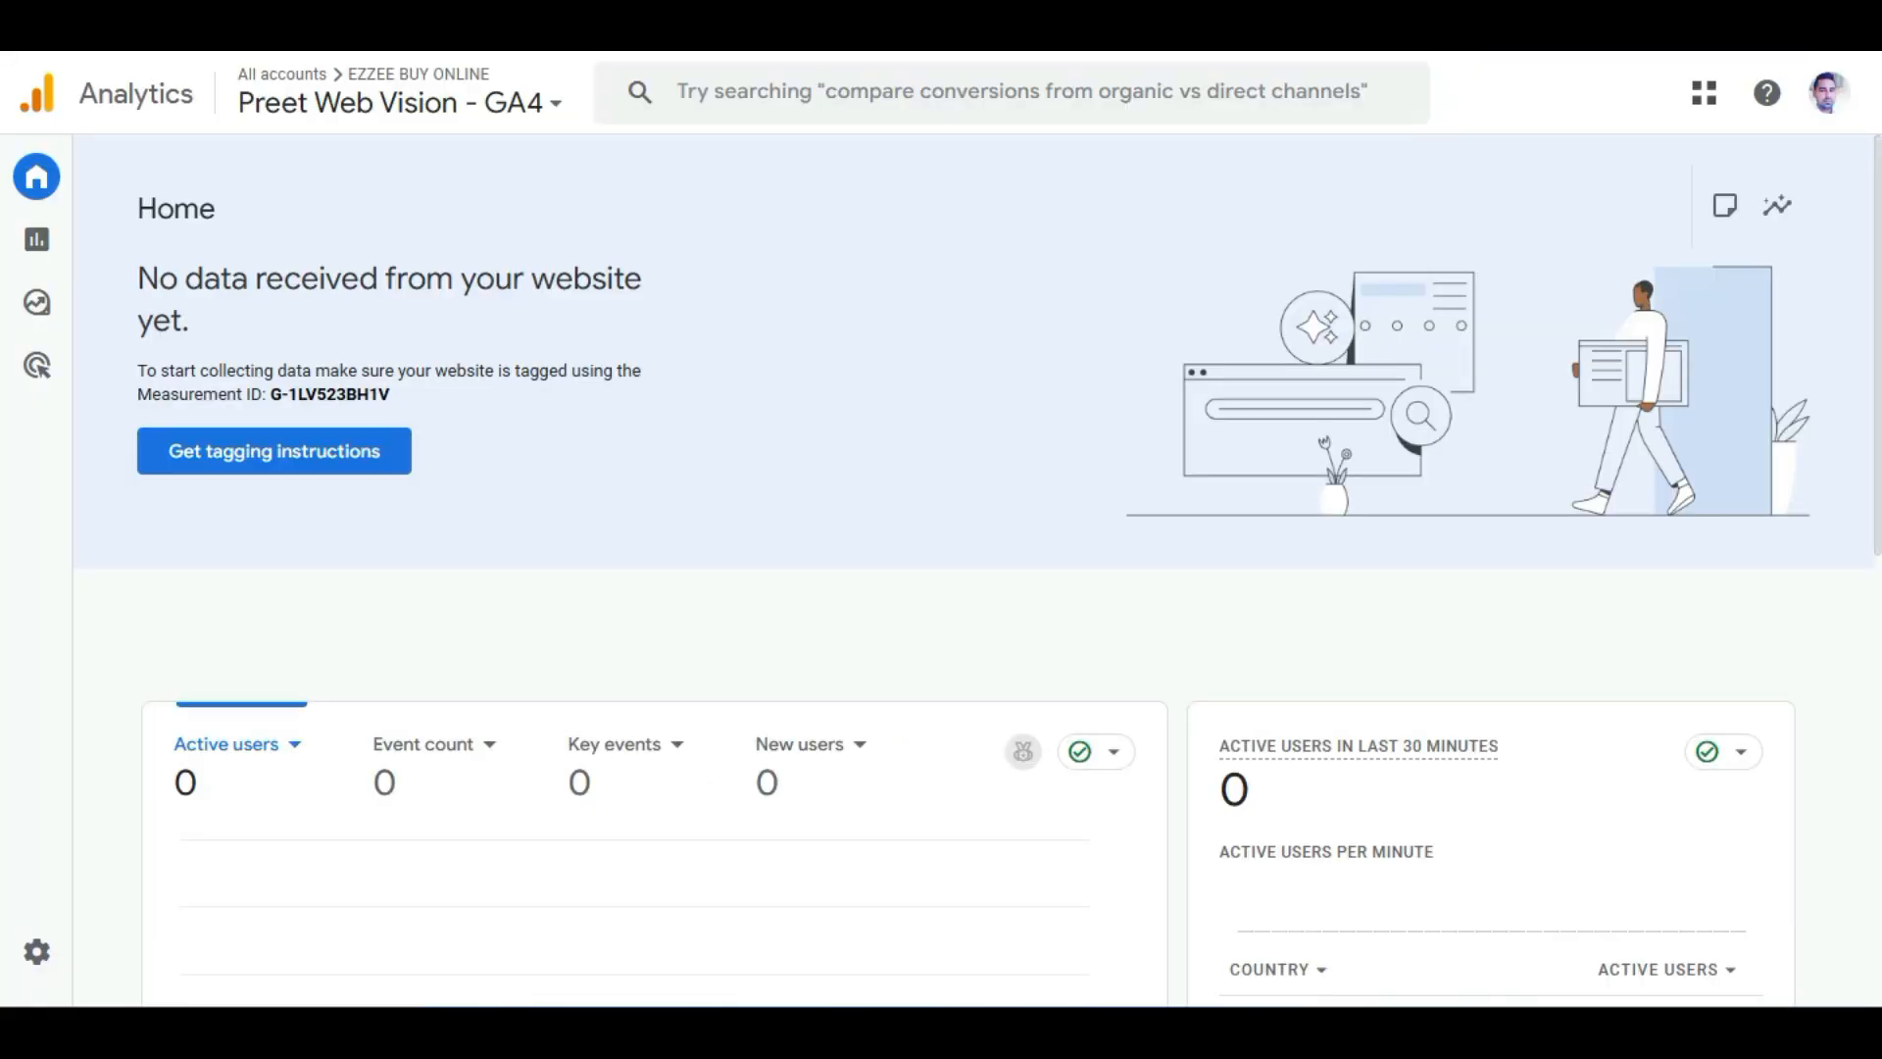
Open the Keypop - GA4 property in Google Analytics and look over its home dashboard metrics.
{"action": "left_click", "coordinate": [400, 102]}
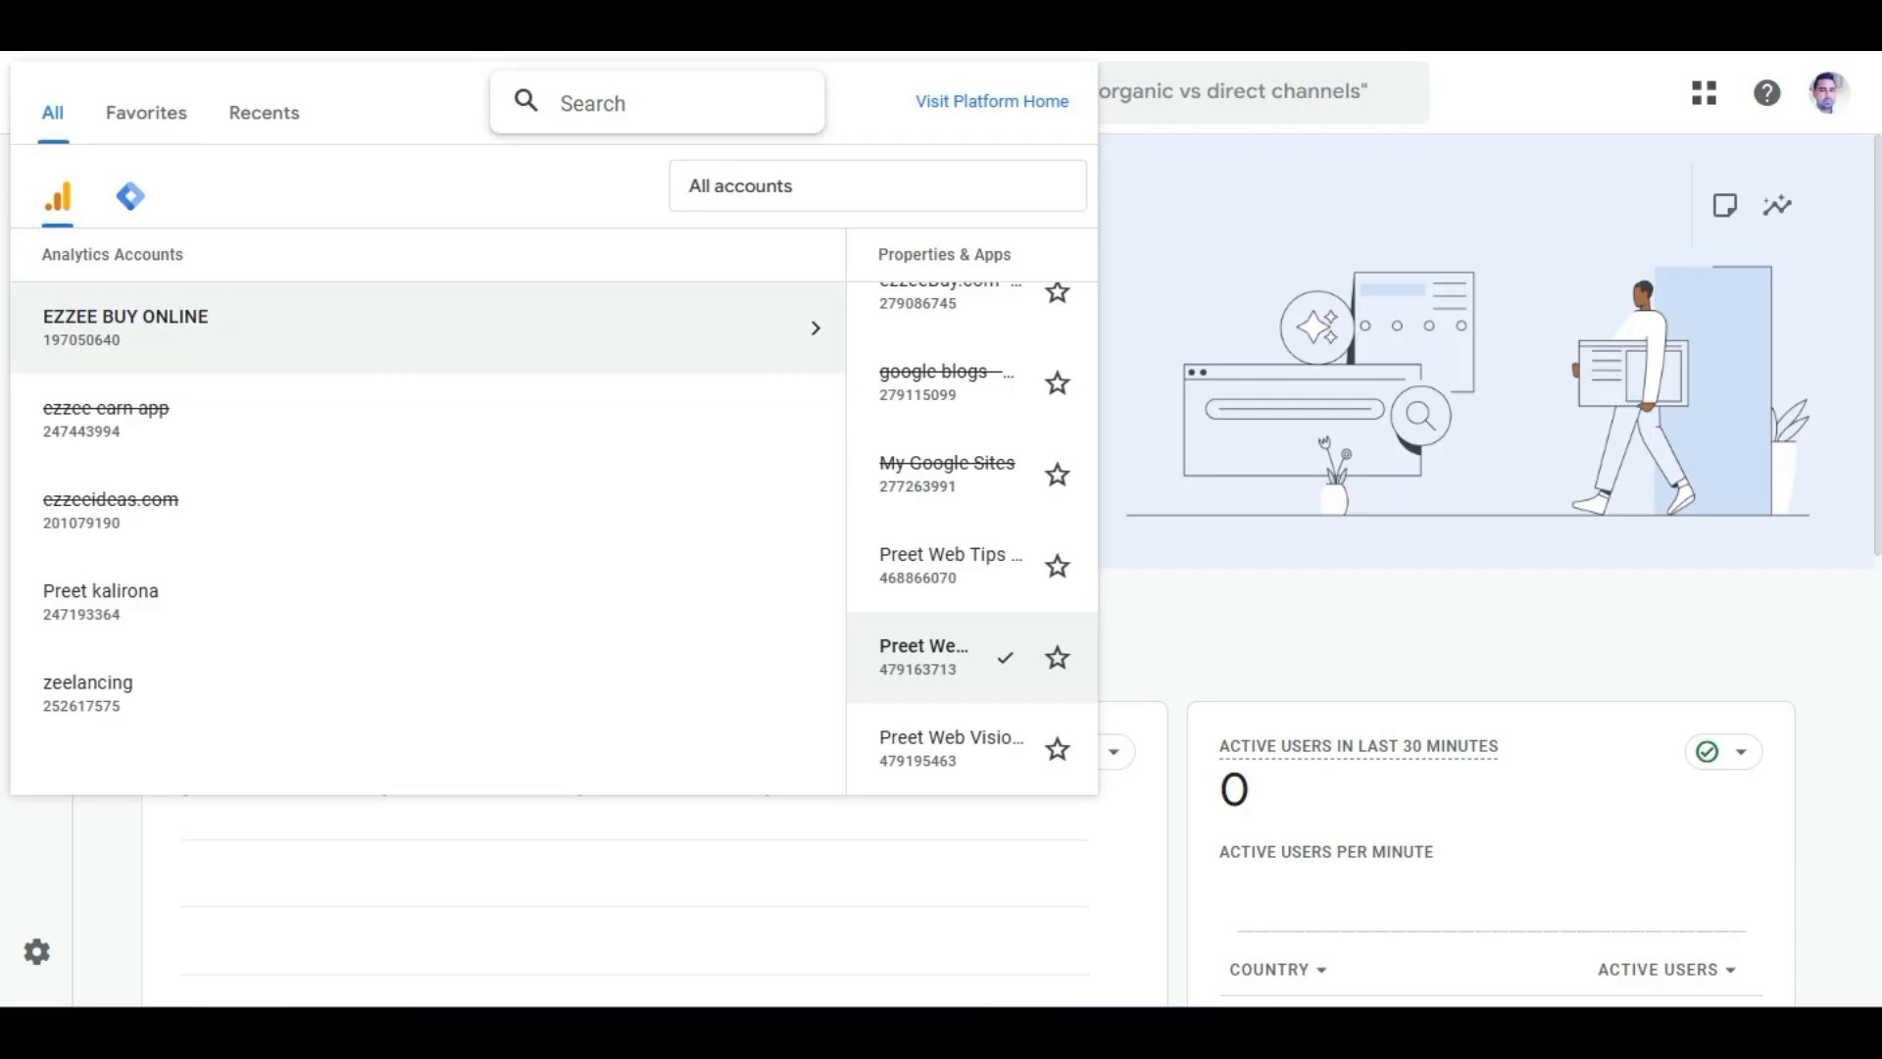
{"action": "left_click", "coordinate": [950, 748]}
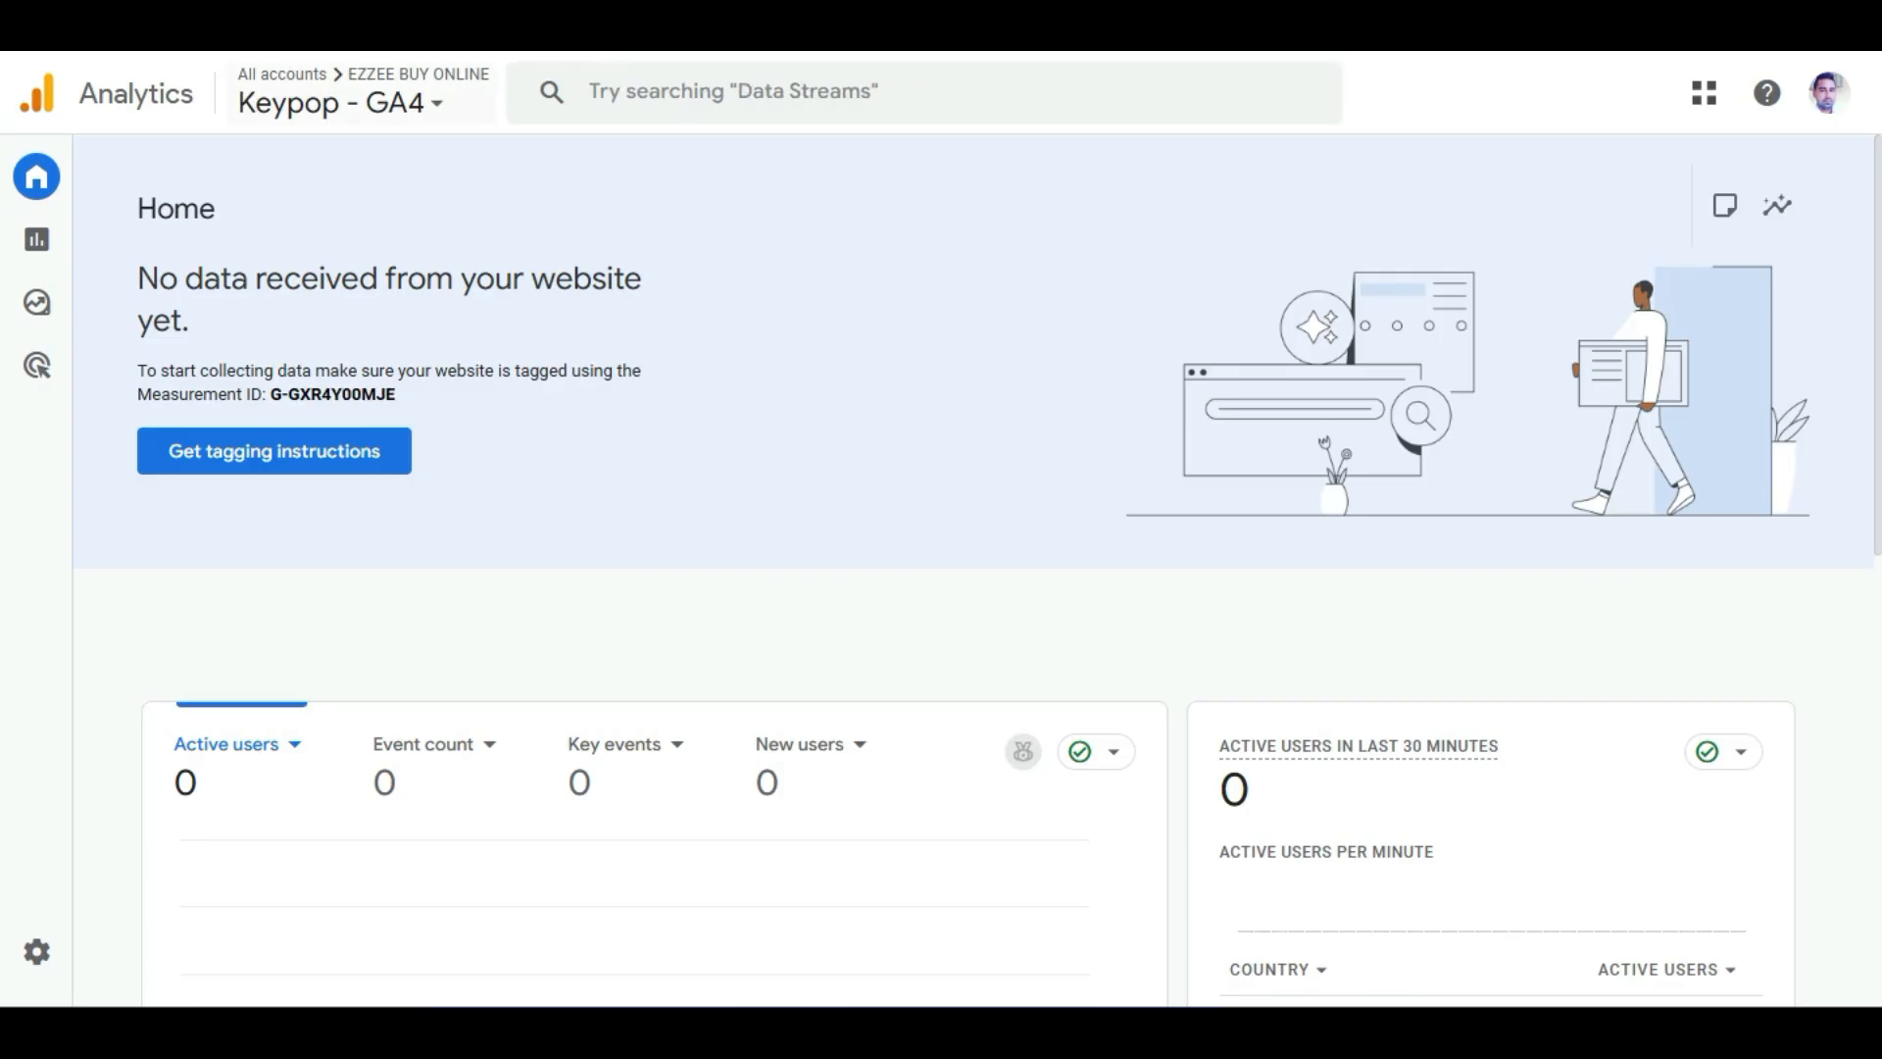
{"action": "left_click", "coordinate": [334, 102]}
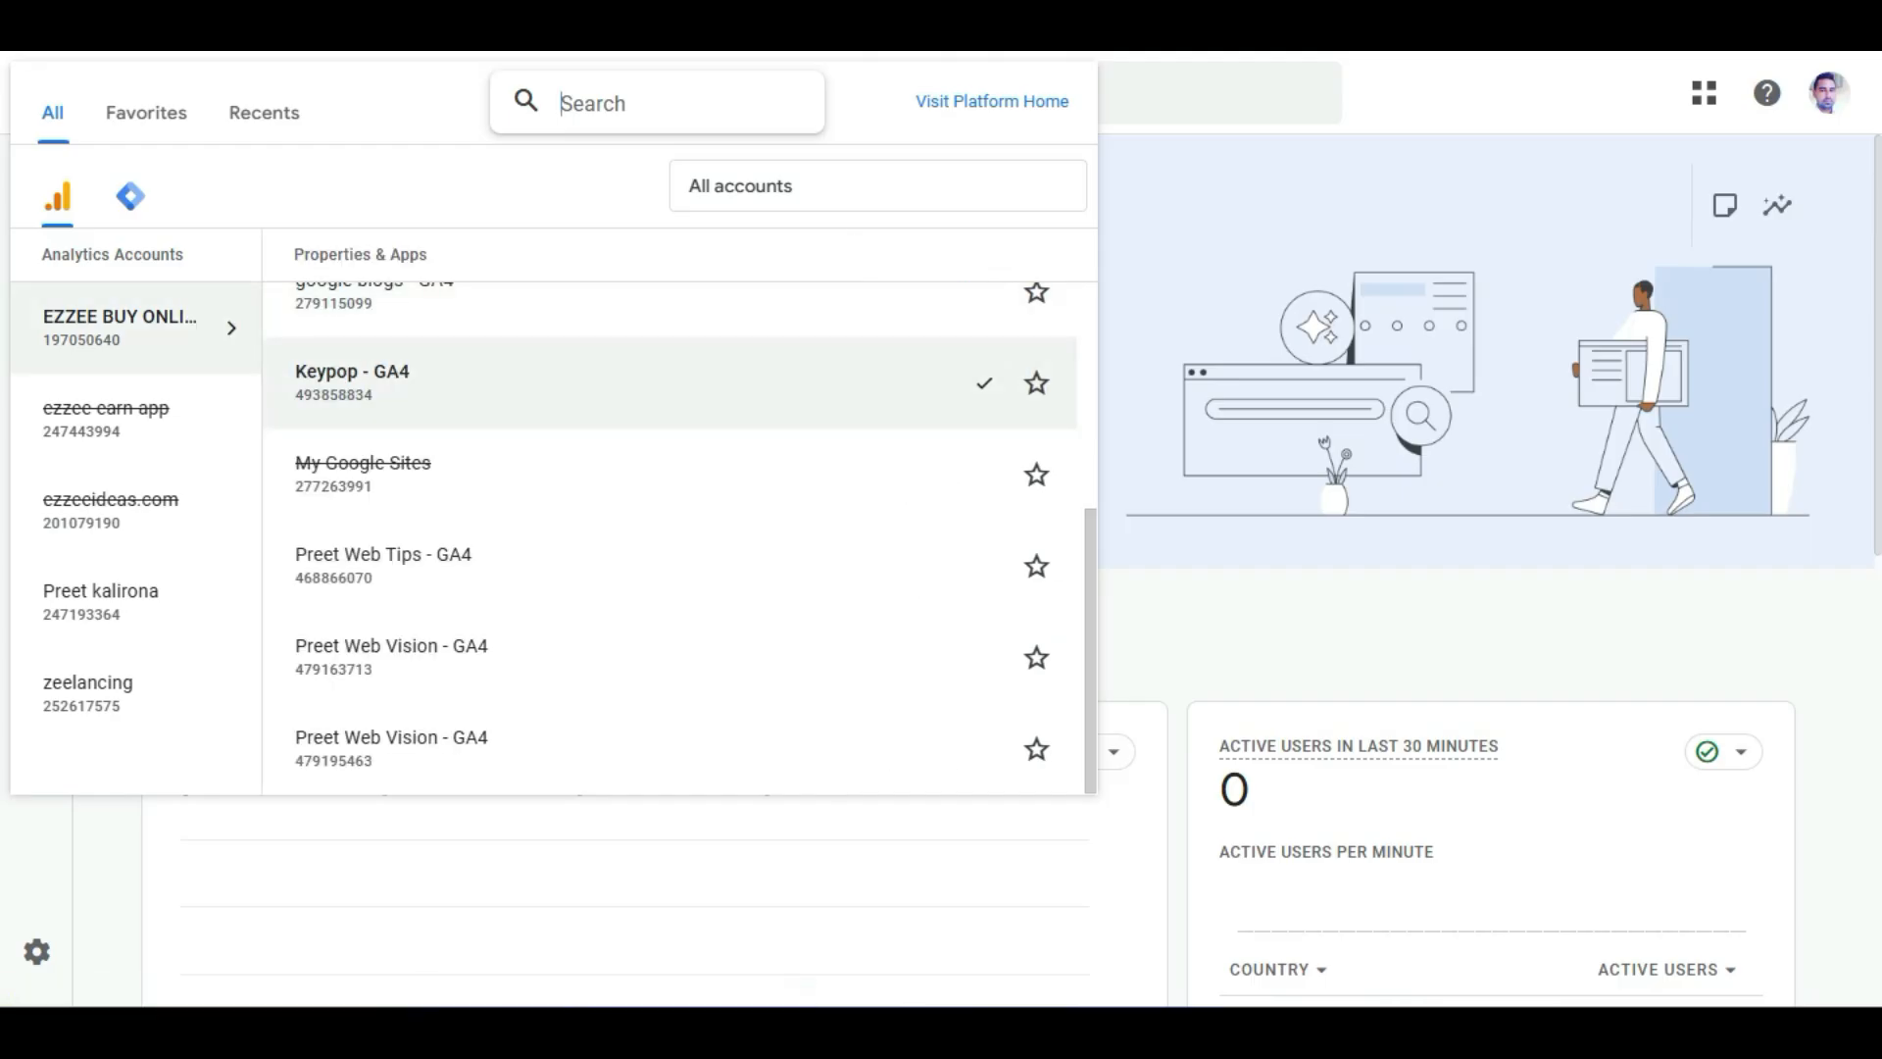
{"action": "key", "text": "Escape"}
{"action": "scroll", "coordinate": [979, 570], "scroll_direction": "down", "scroll_amount": 4}
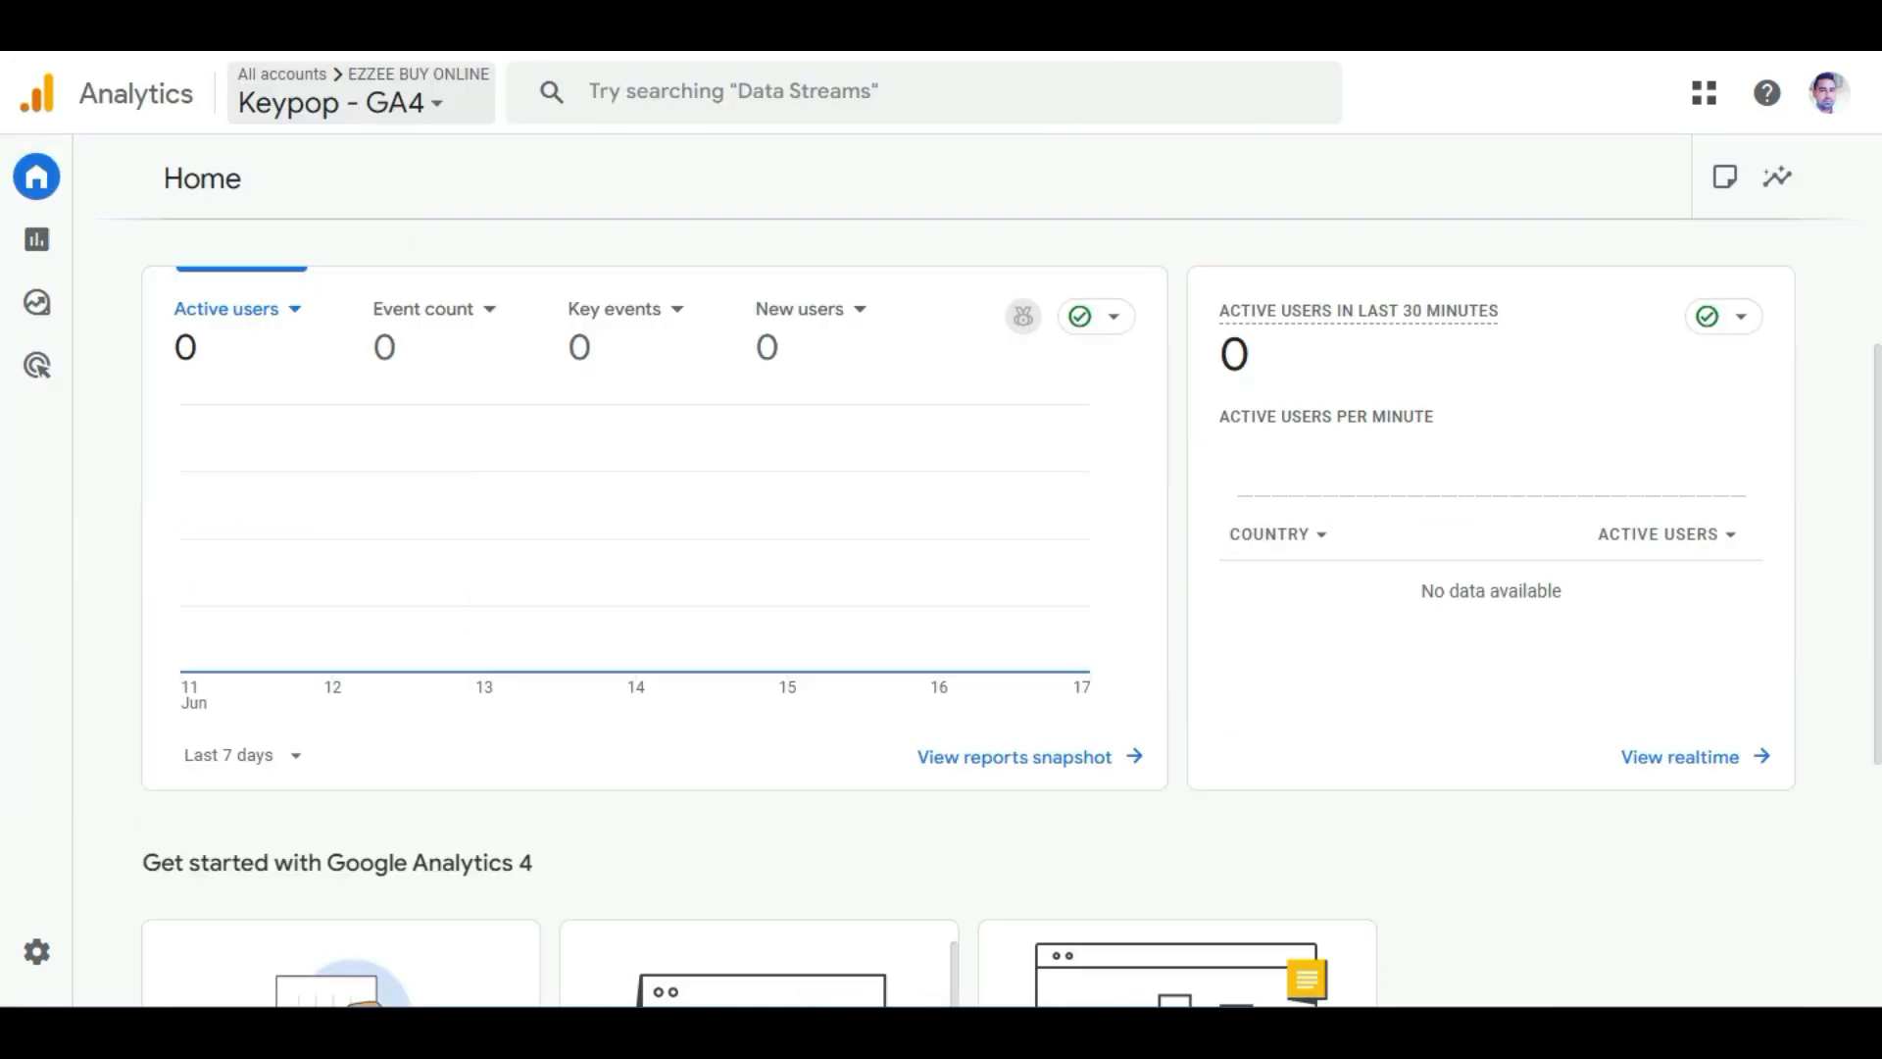
{"action": "left_click", "coordinate": [236, 309]}
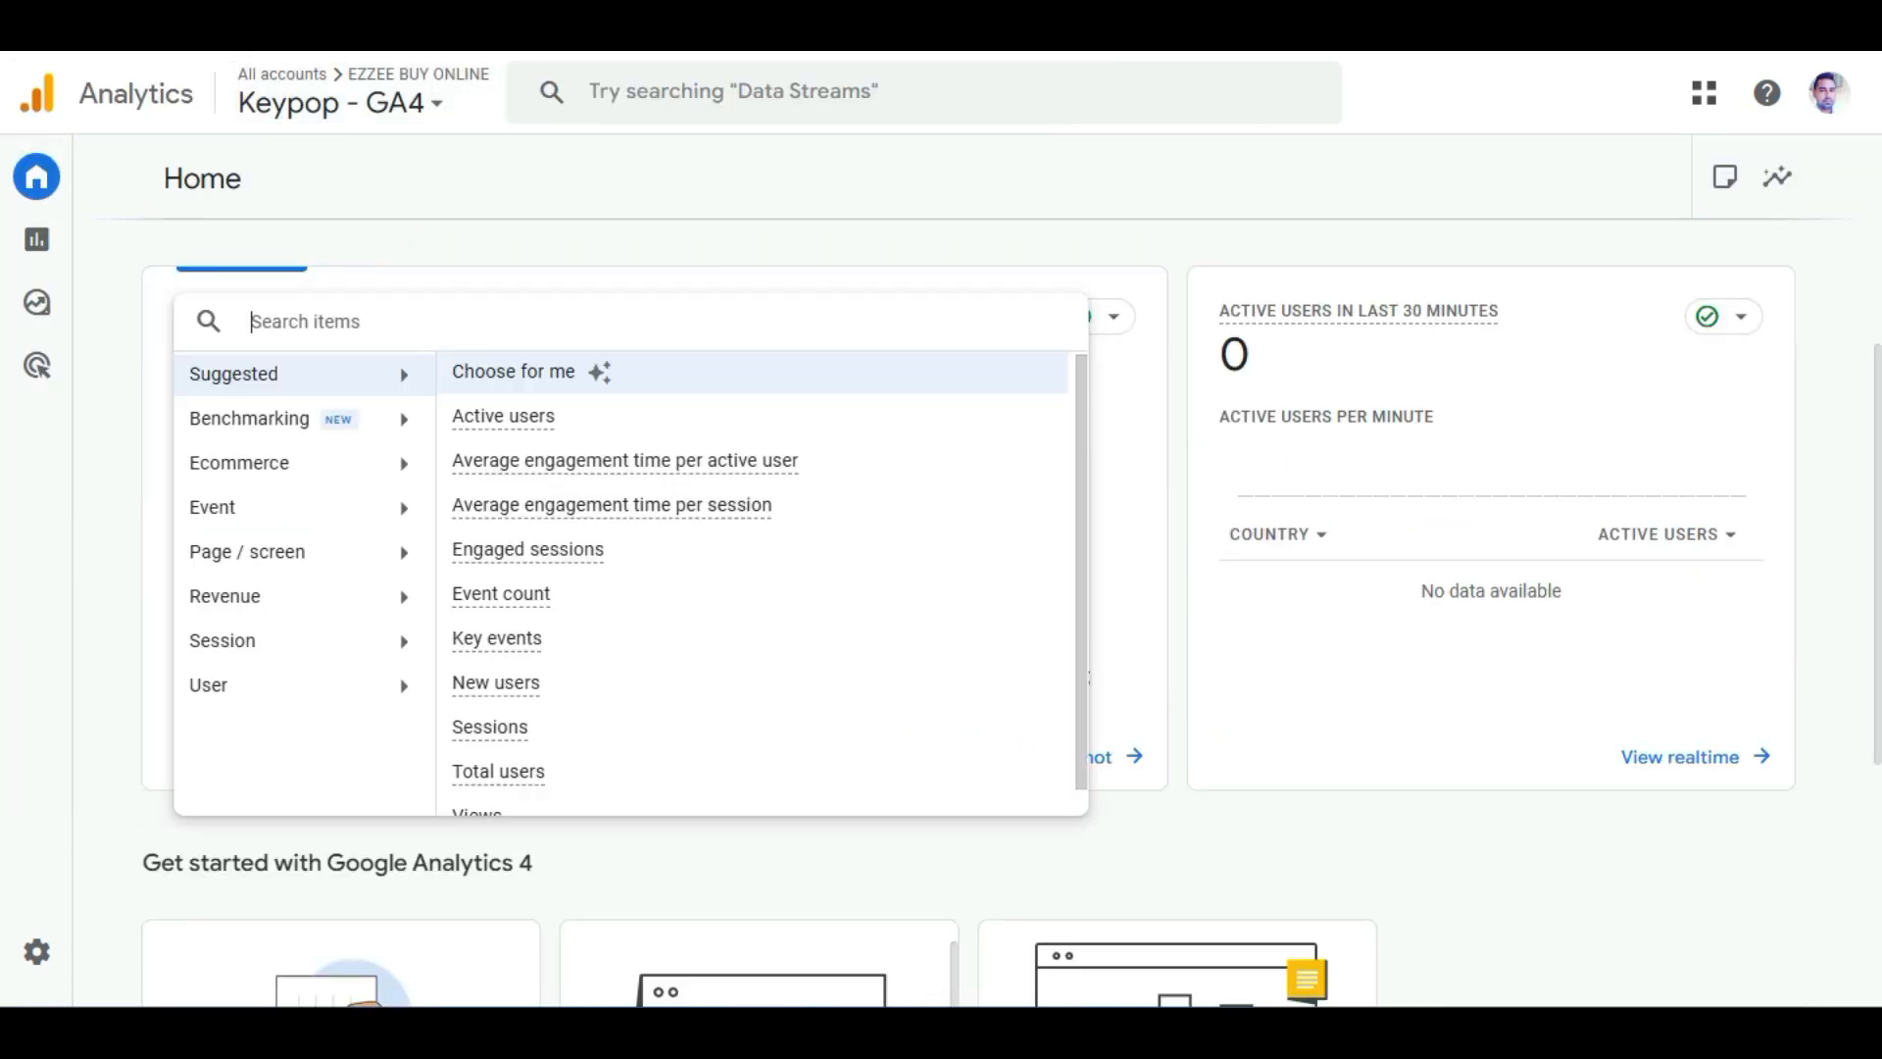
{"action": "key", "text": "Escape"}
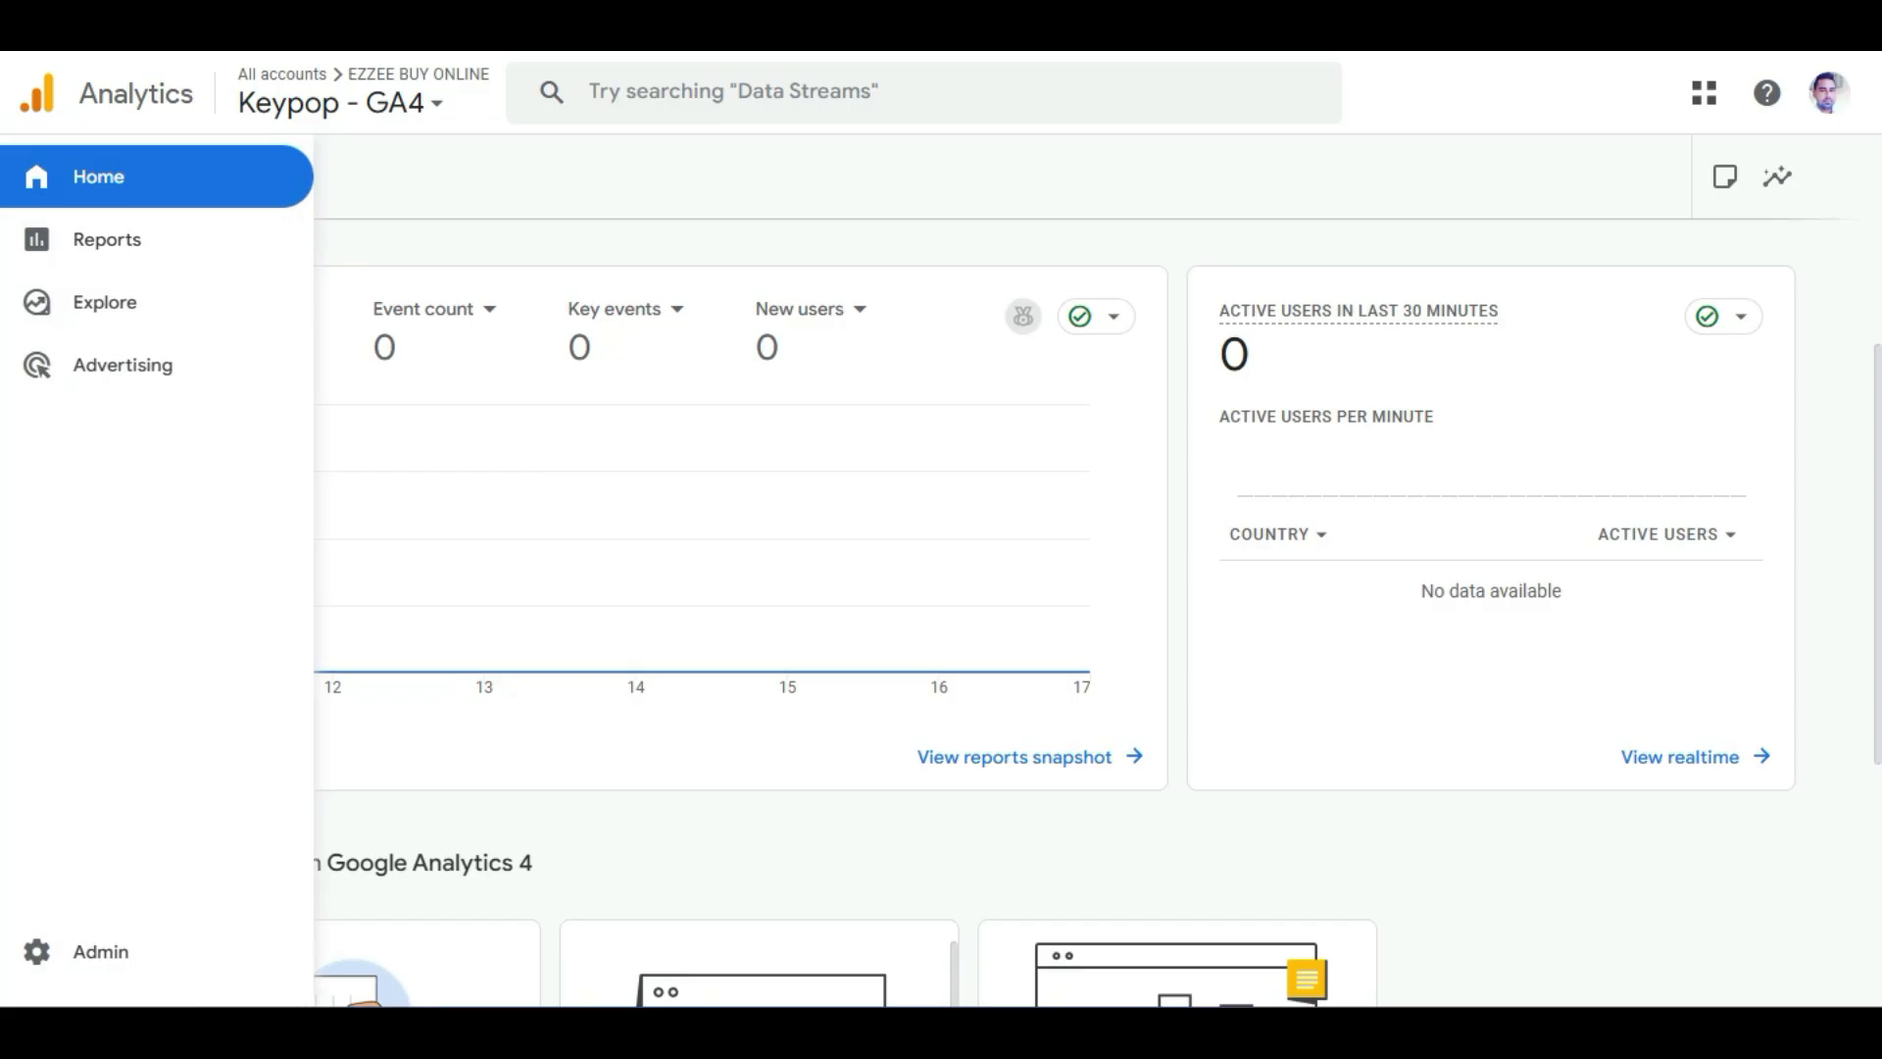
Open the Website data stream from the property's admin settings and turn on Enhanced measurement.
{"action": "left_click", "coordinate": [98, 951]}
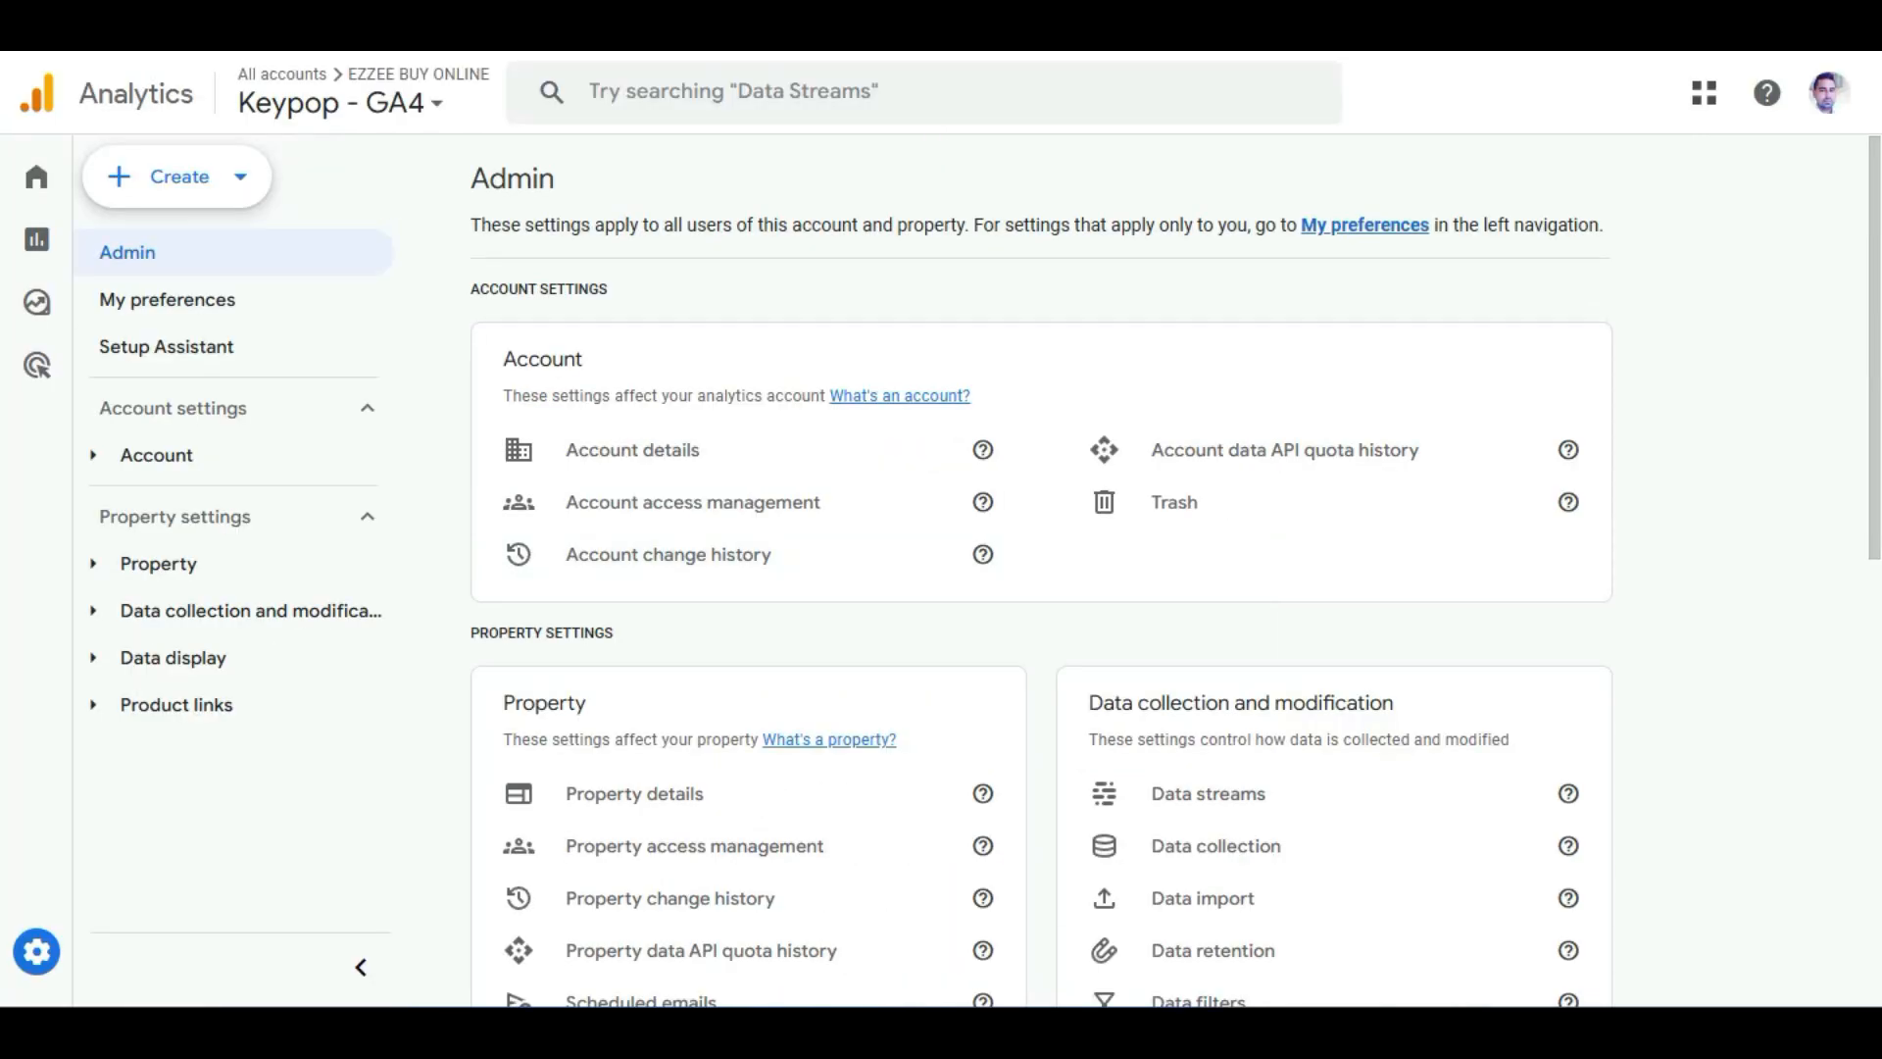
{"action": "scroll", "coordinate": [1323, 502], "scroll_direction": "down", "scroll_amount": 2}
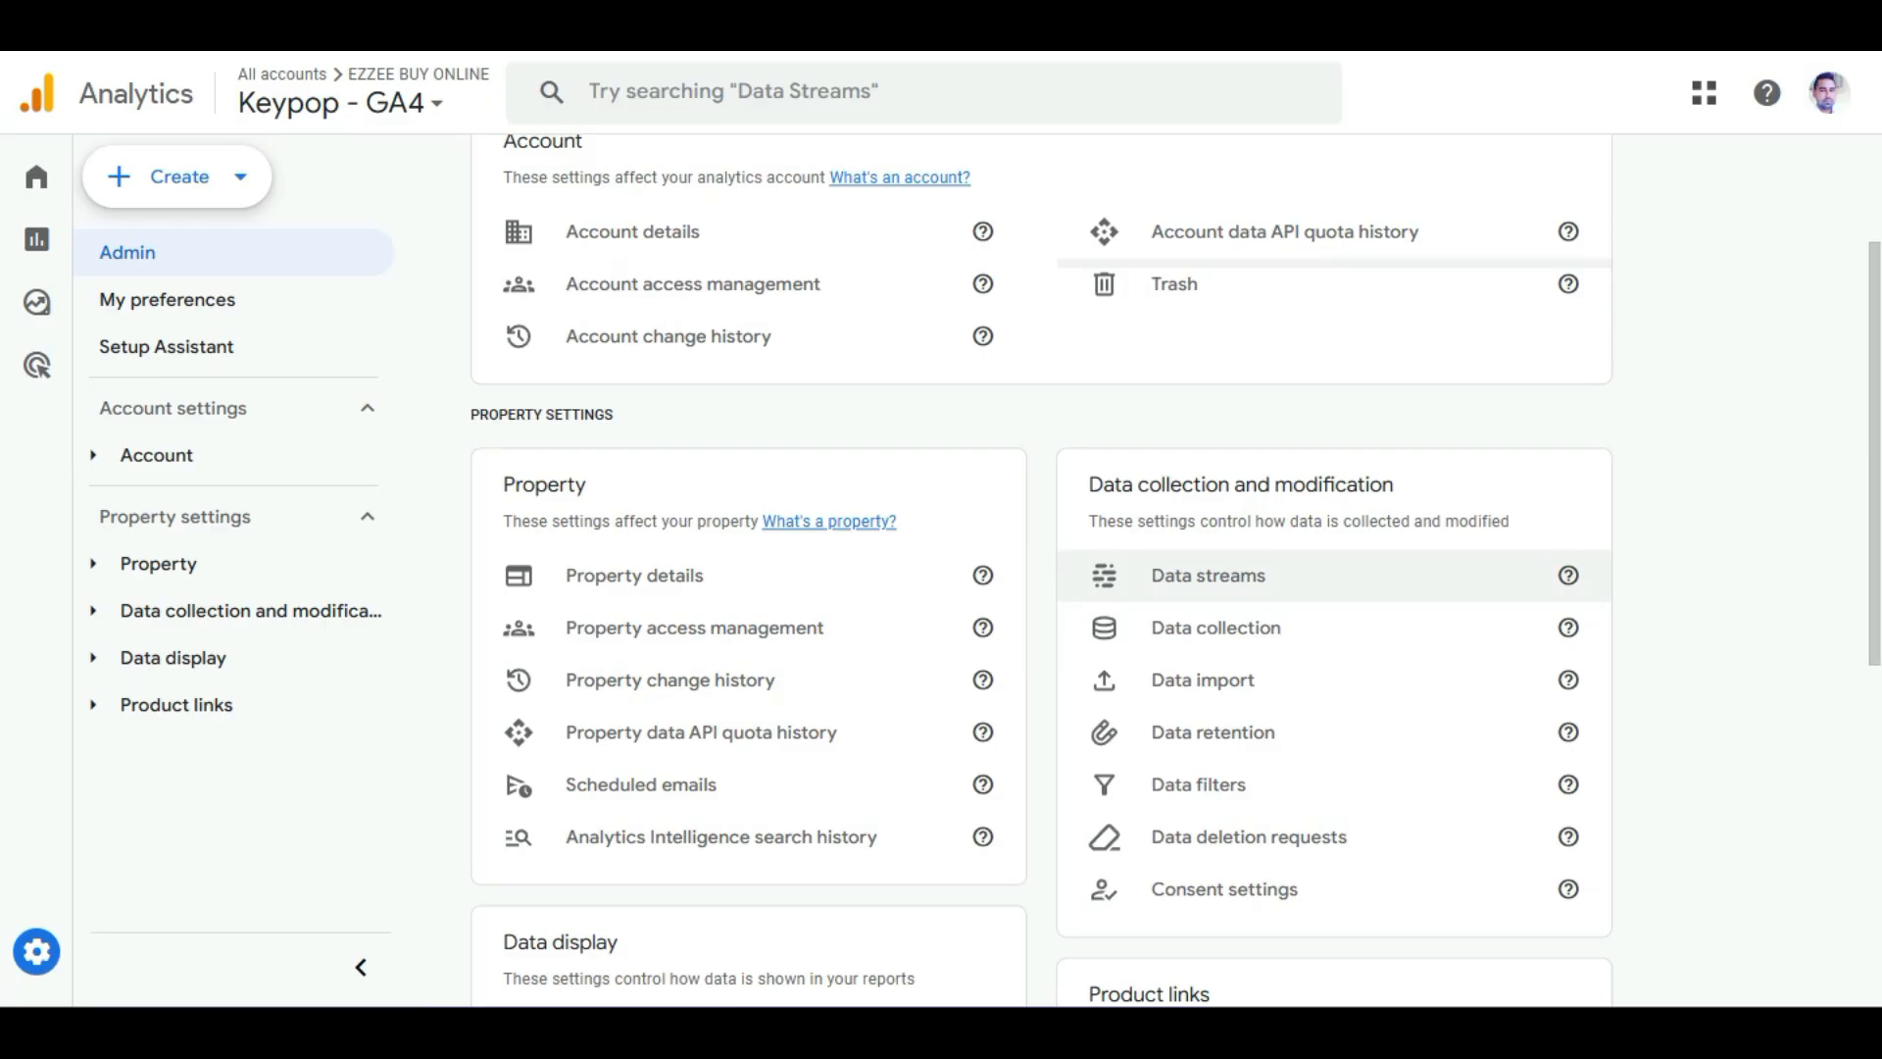
{"action": "left_click", "coordinate": [1208, 575]}
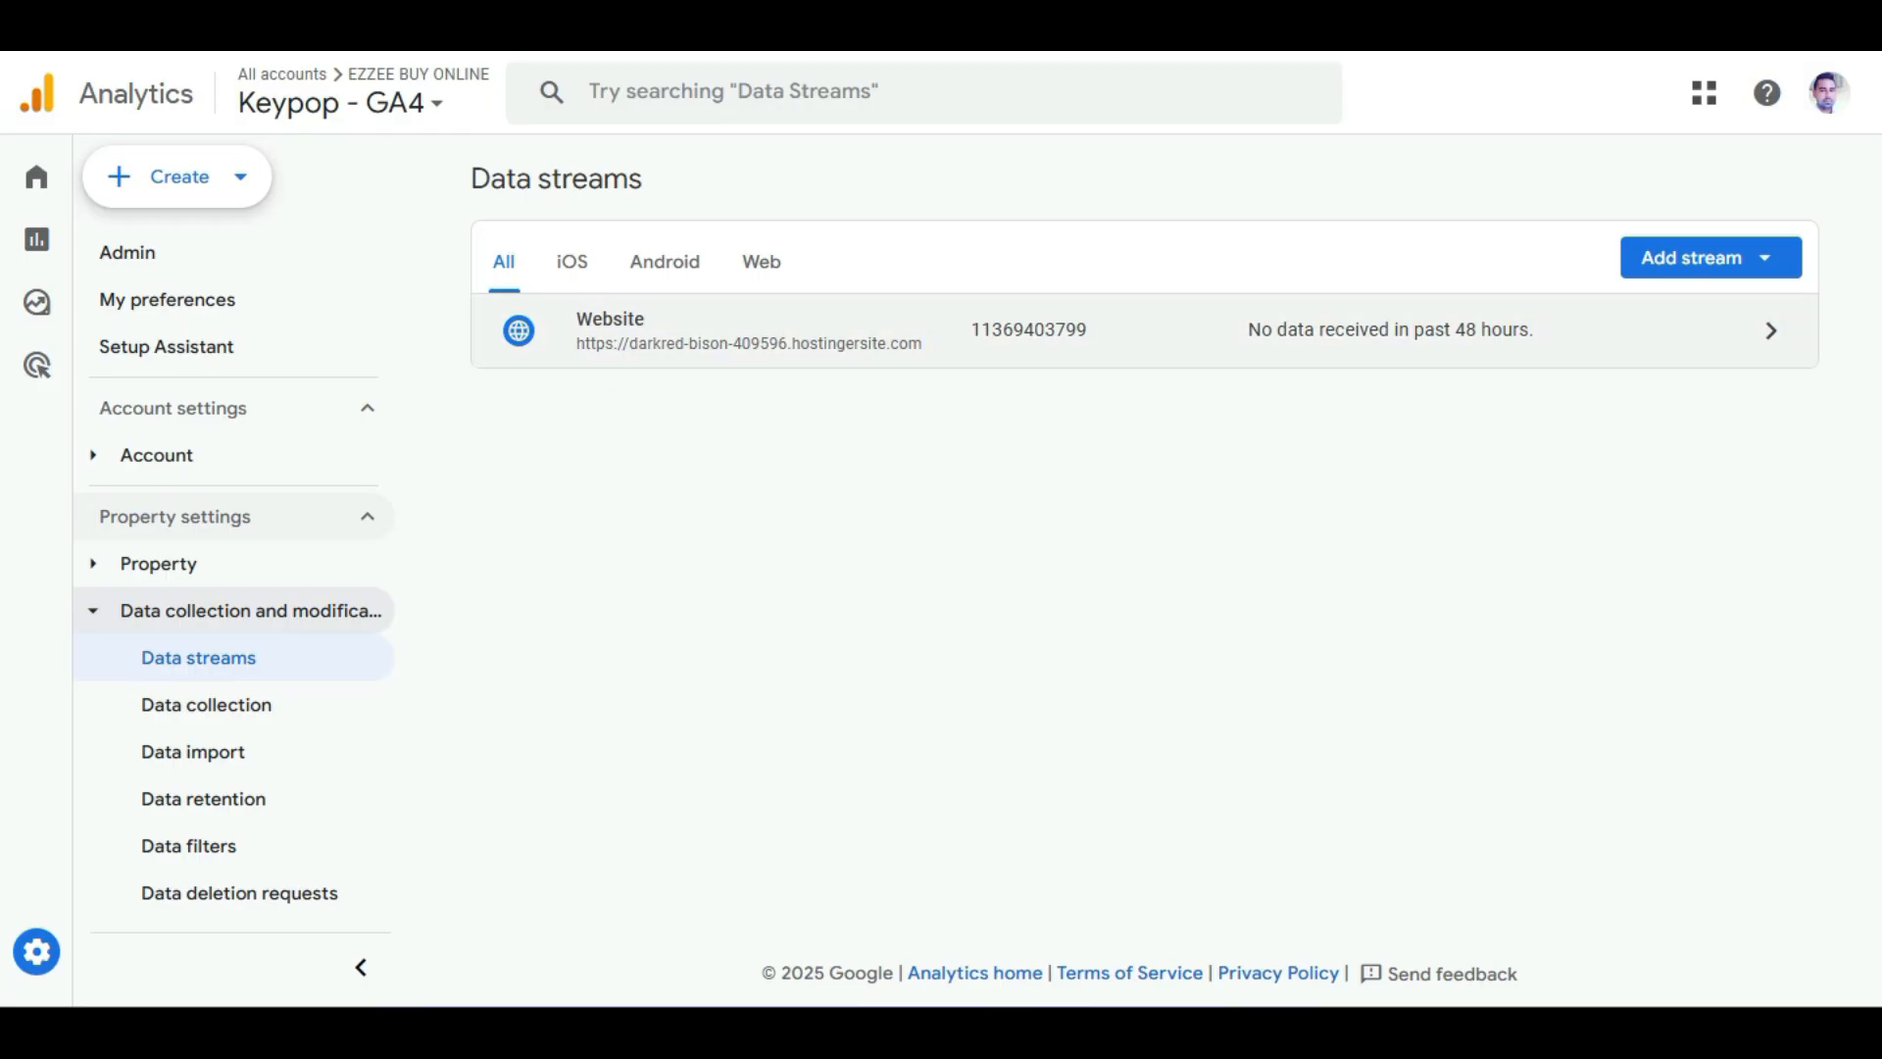
{"action": "left_click", "coordinate": [1144, 330]}
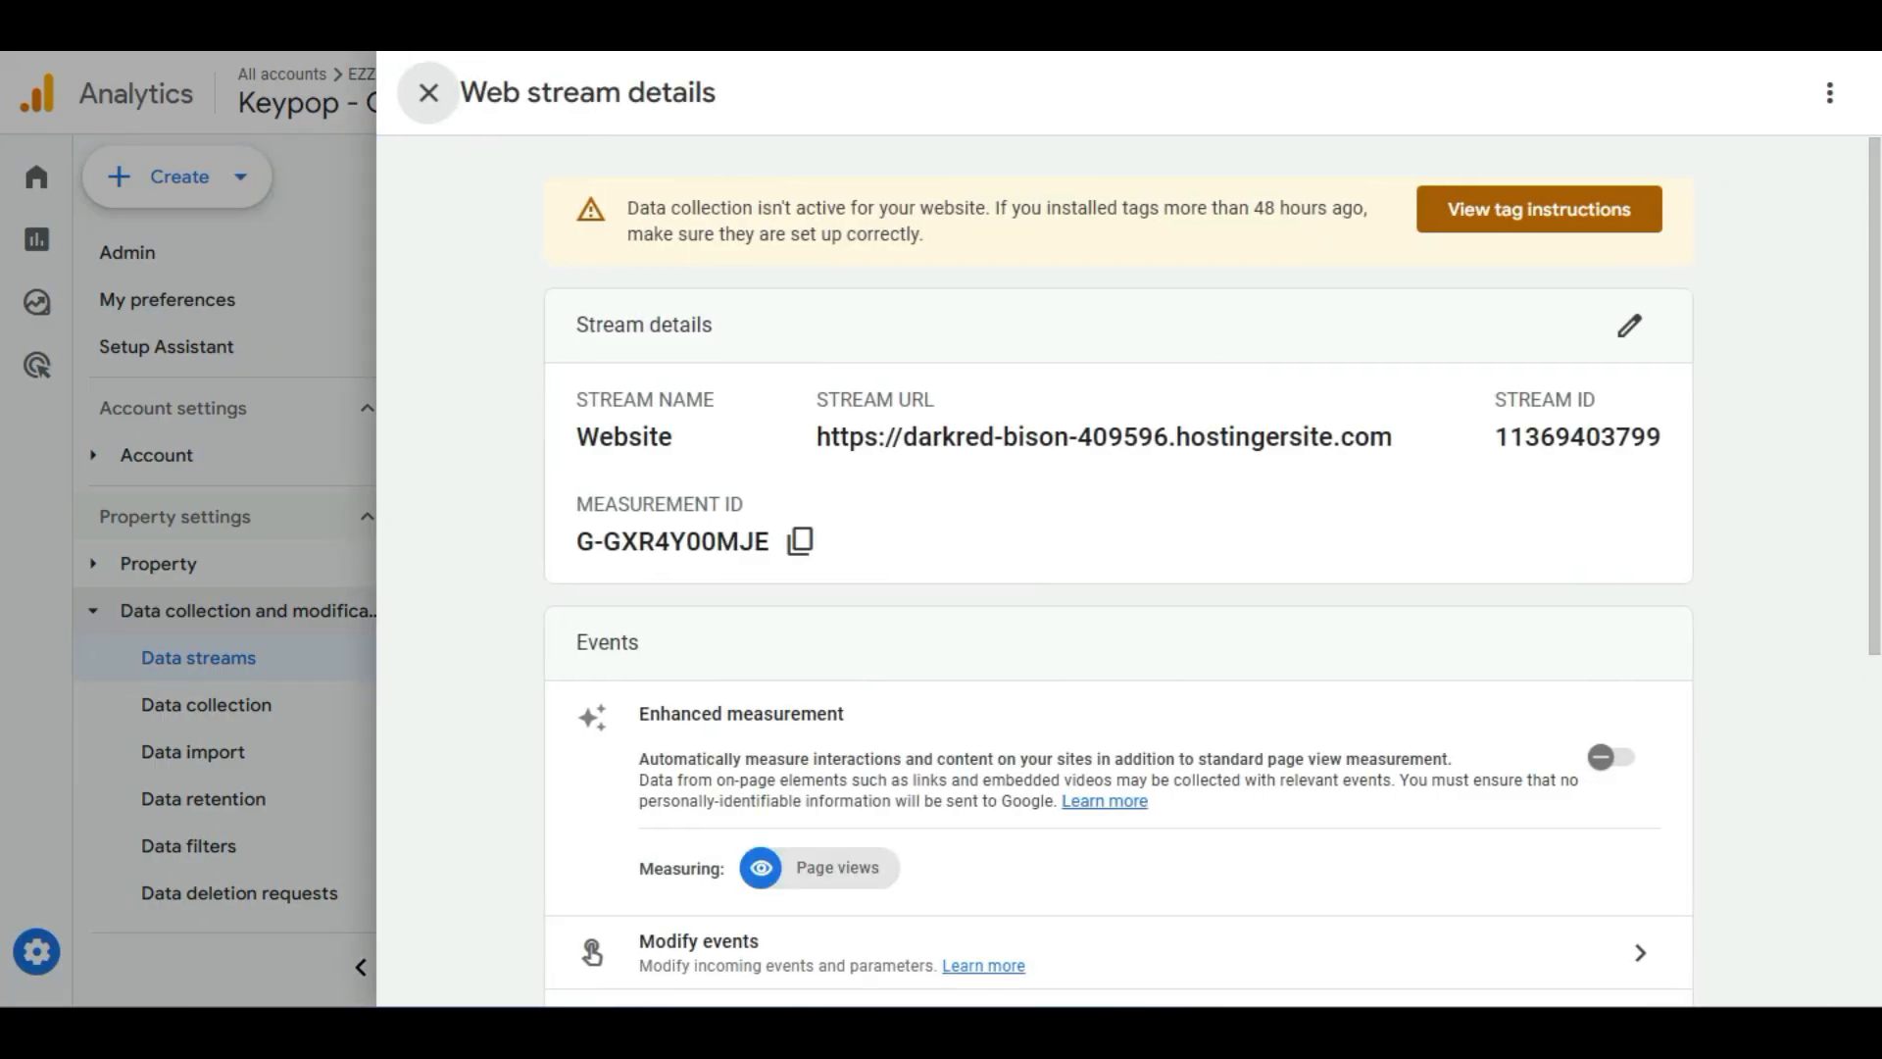
{"action": "scroll", "coordinate": [1117, 588], "scroll_direction": "down", "scroll_amount": 2}
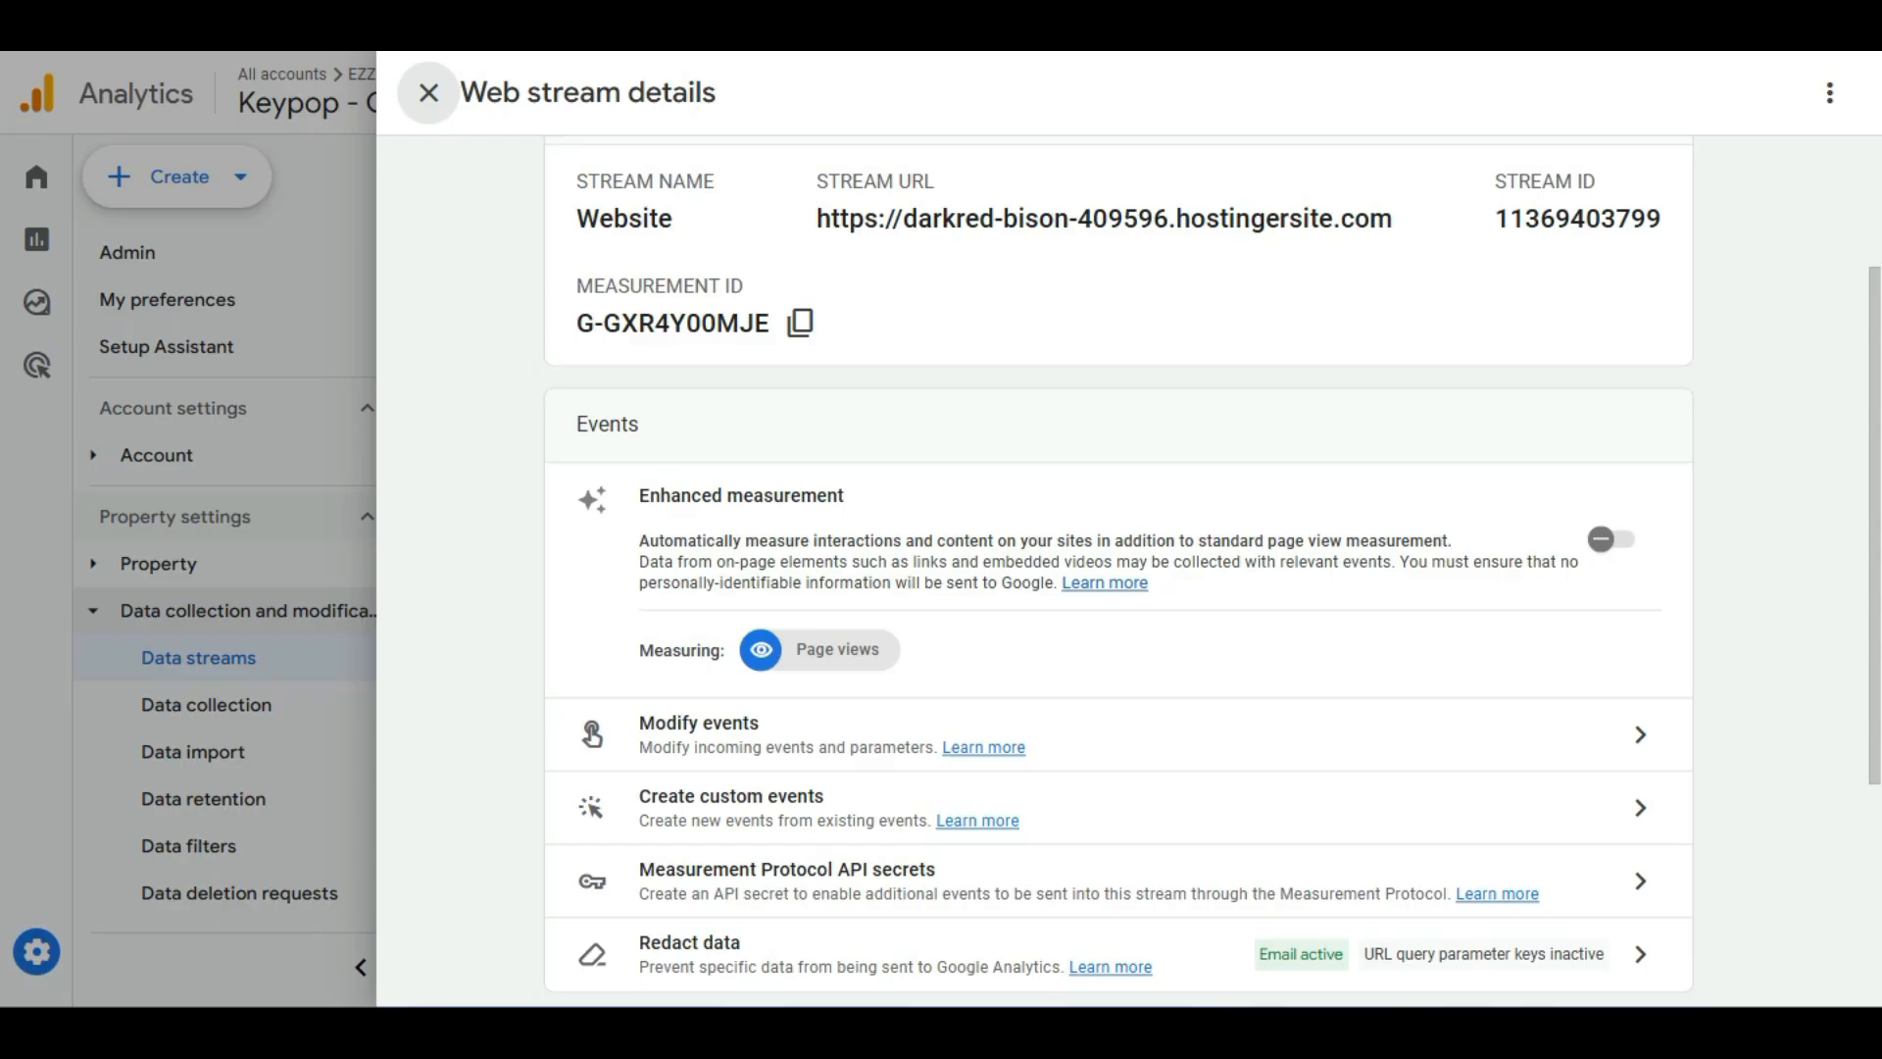
{"action": "scroll", "coordinate": [1118, 588], "scroll_direction": "down", "scroll_amount": 2}
{"action": "scroll", "coordinate": [1117, 588], "scroll_direction": "up", "scroll_amount": 2}
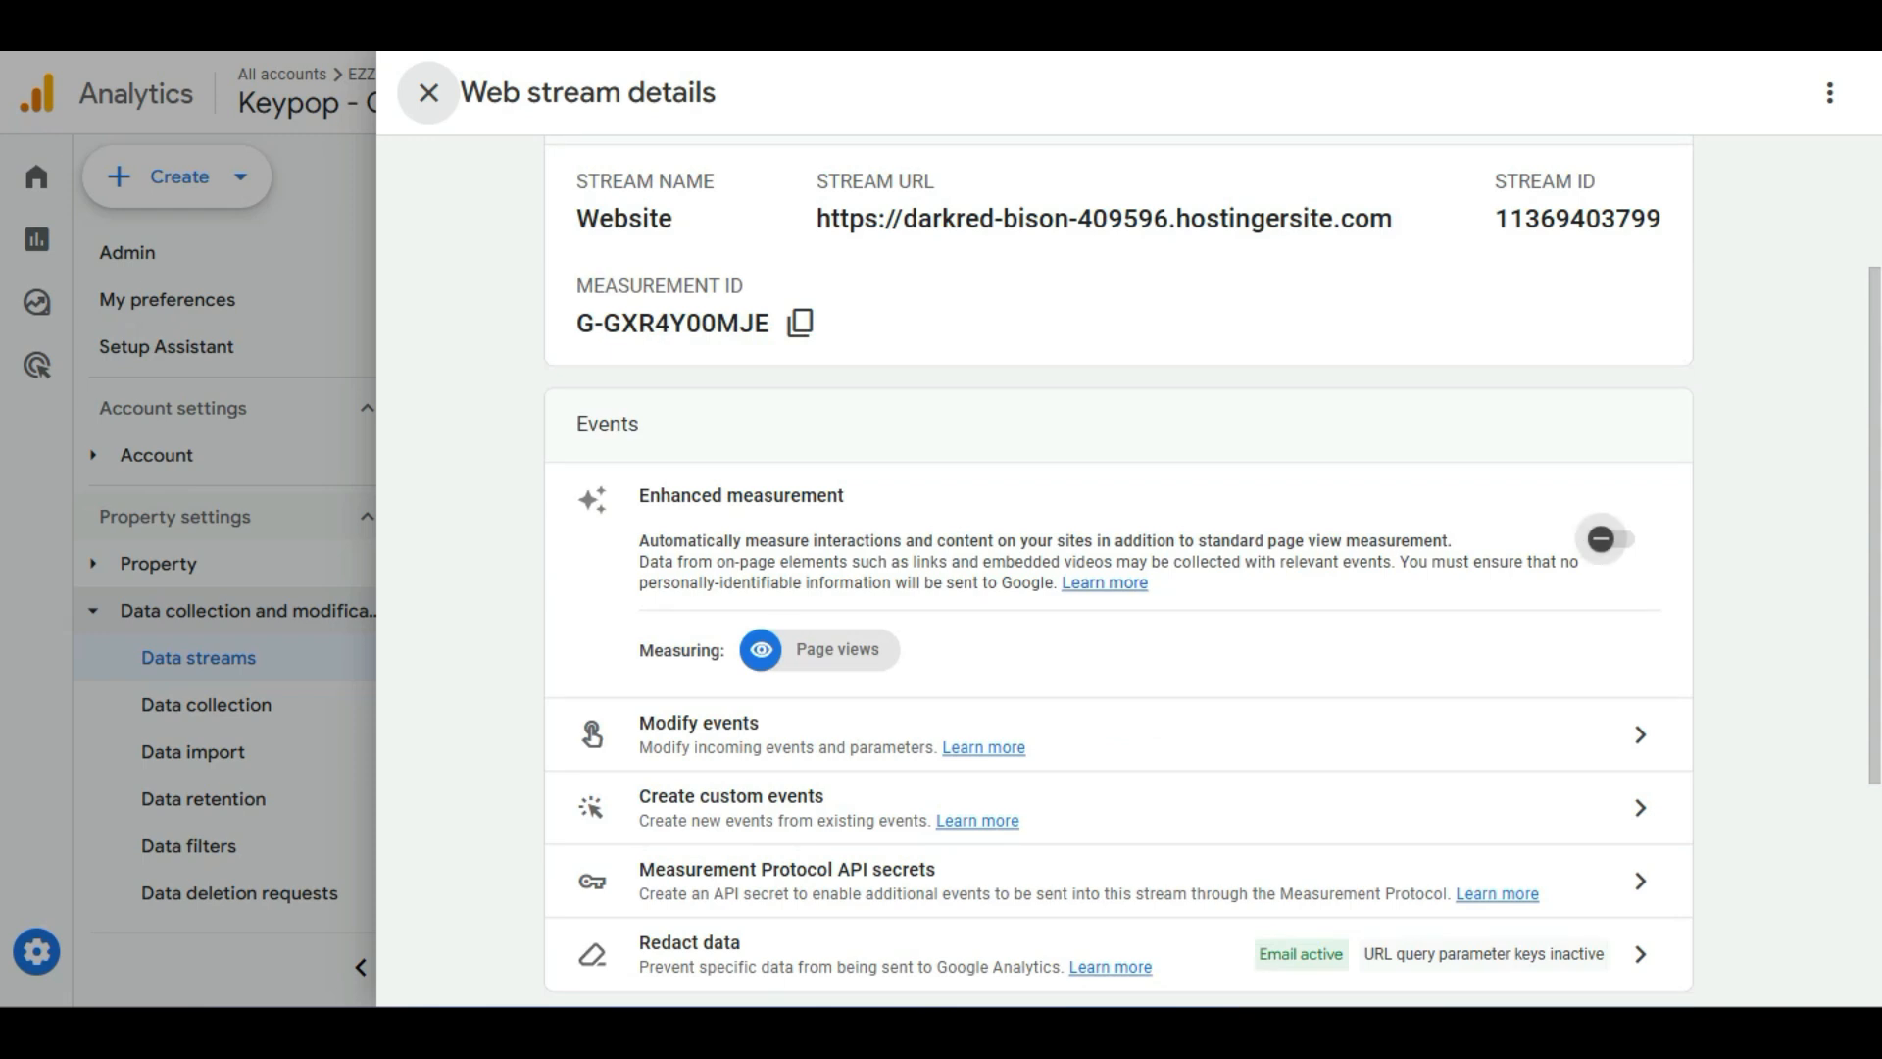
{"action": "left_click", "coordinate": [1609, 539]}
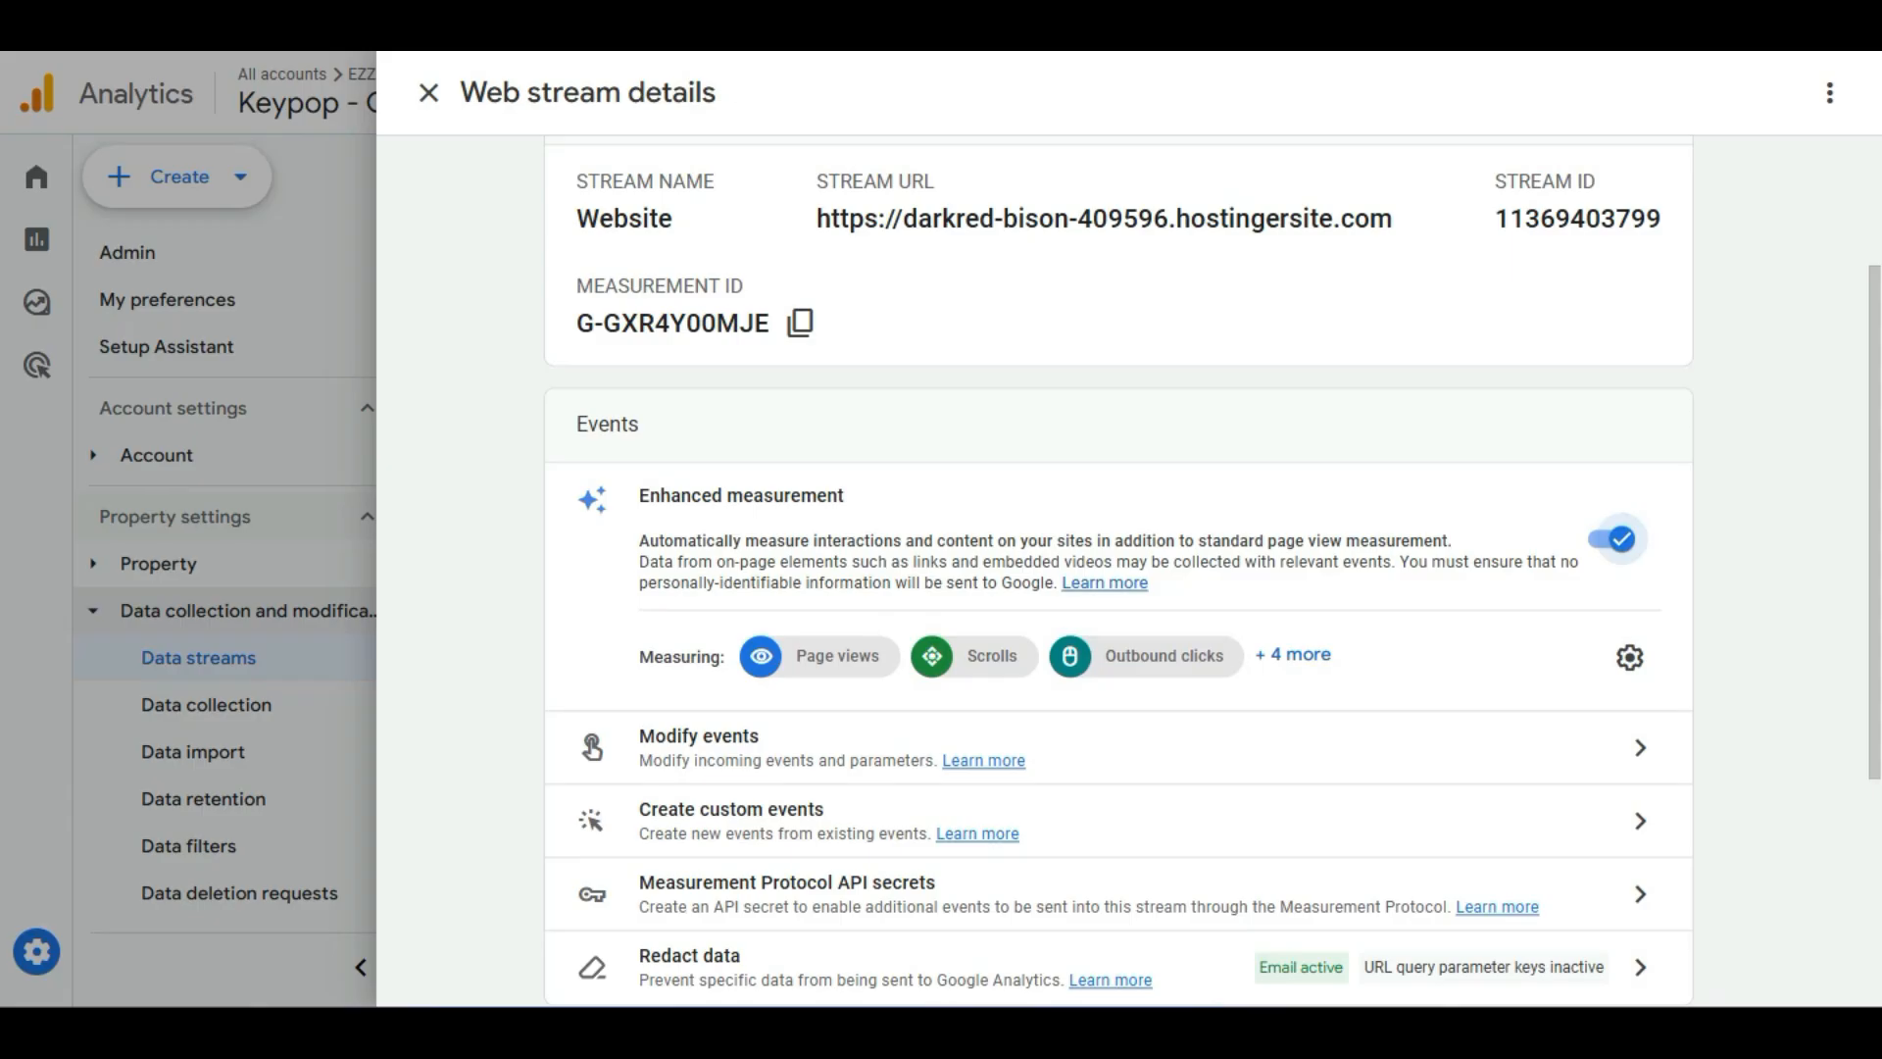
Review the full list of enhanced measurement events and their configuration panel.
{"action": "scroll", "coordinate": [1117, 588], "scroll_direction": "down", "scroll_amount": 2}
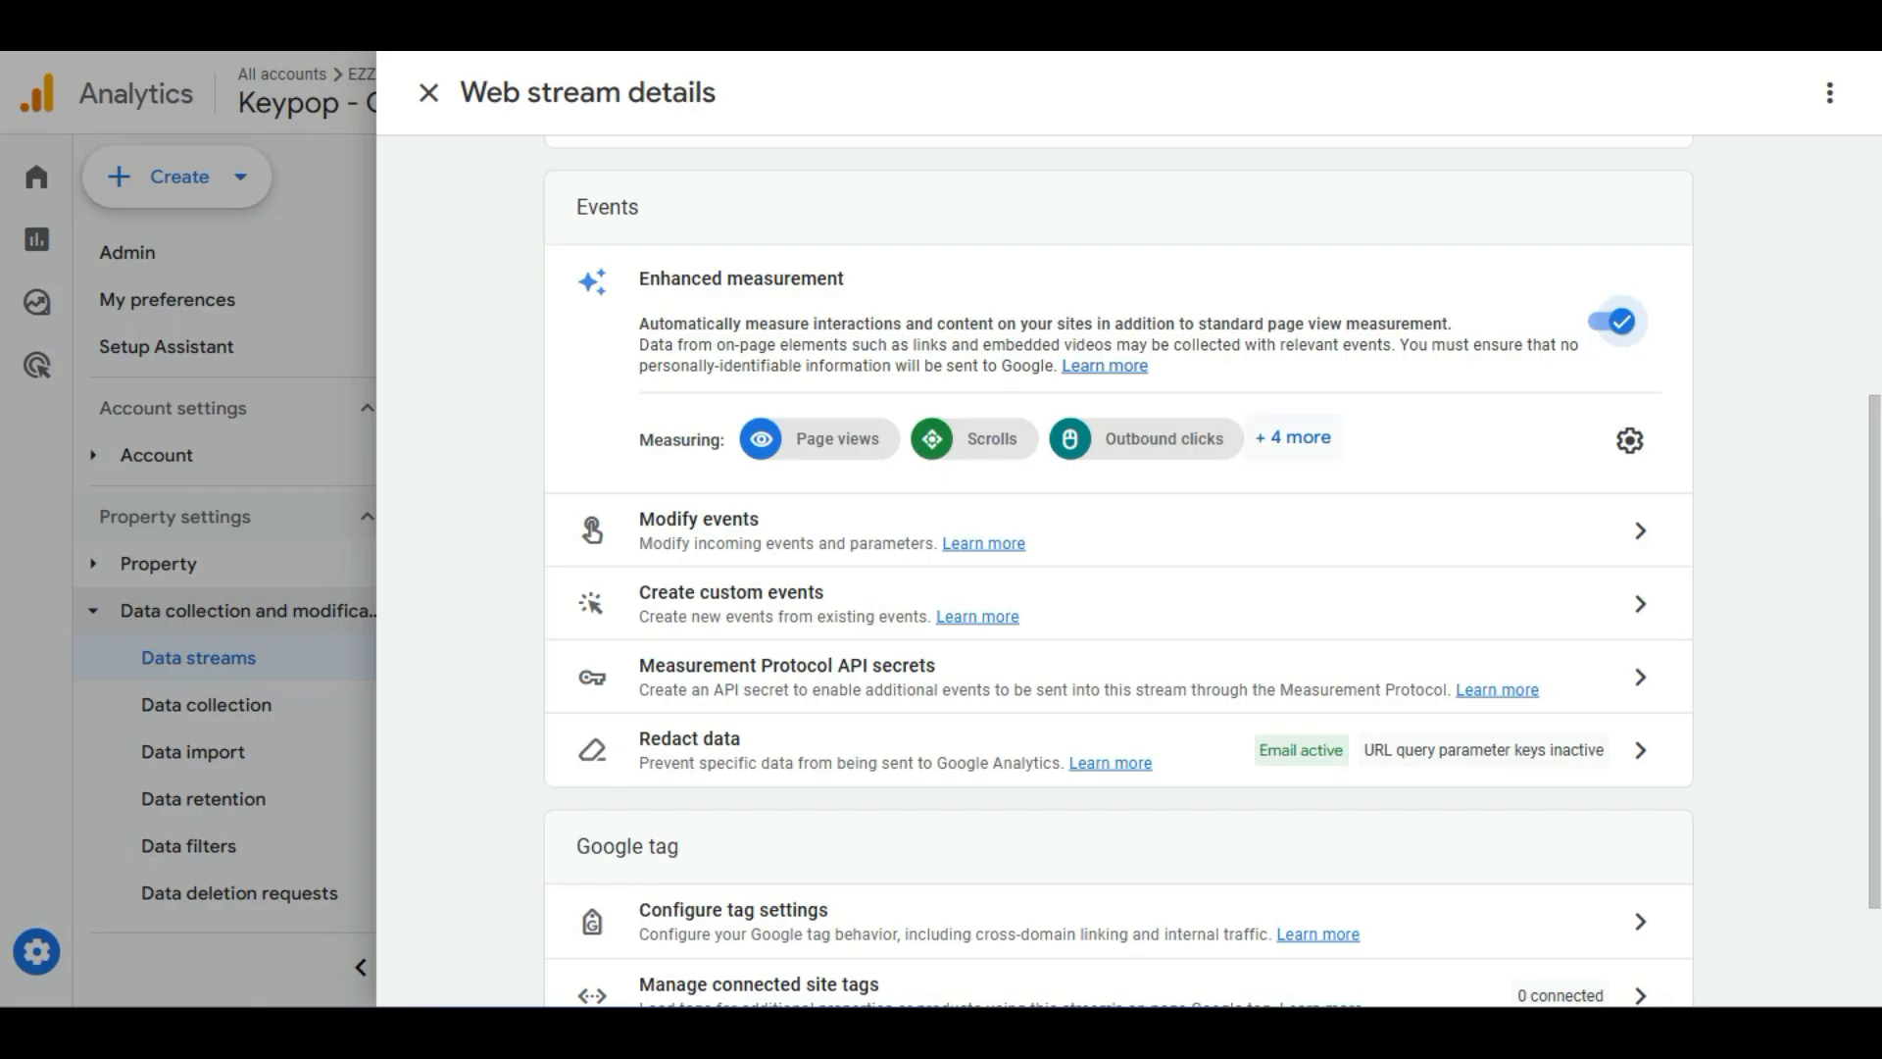
{"action": "left_click", "coordinate": [1294, 437]}
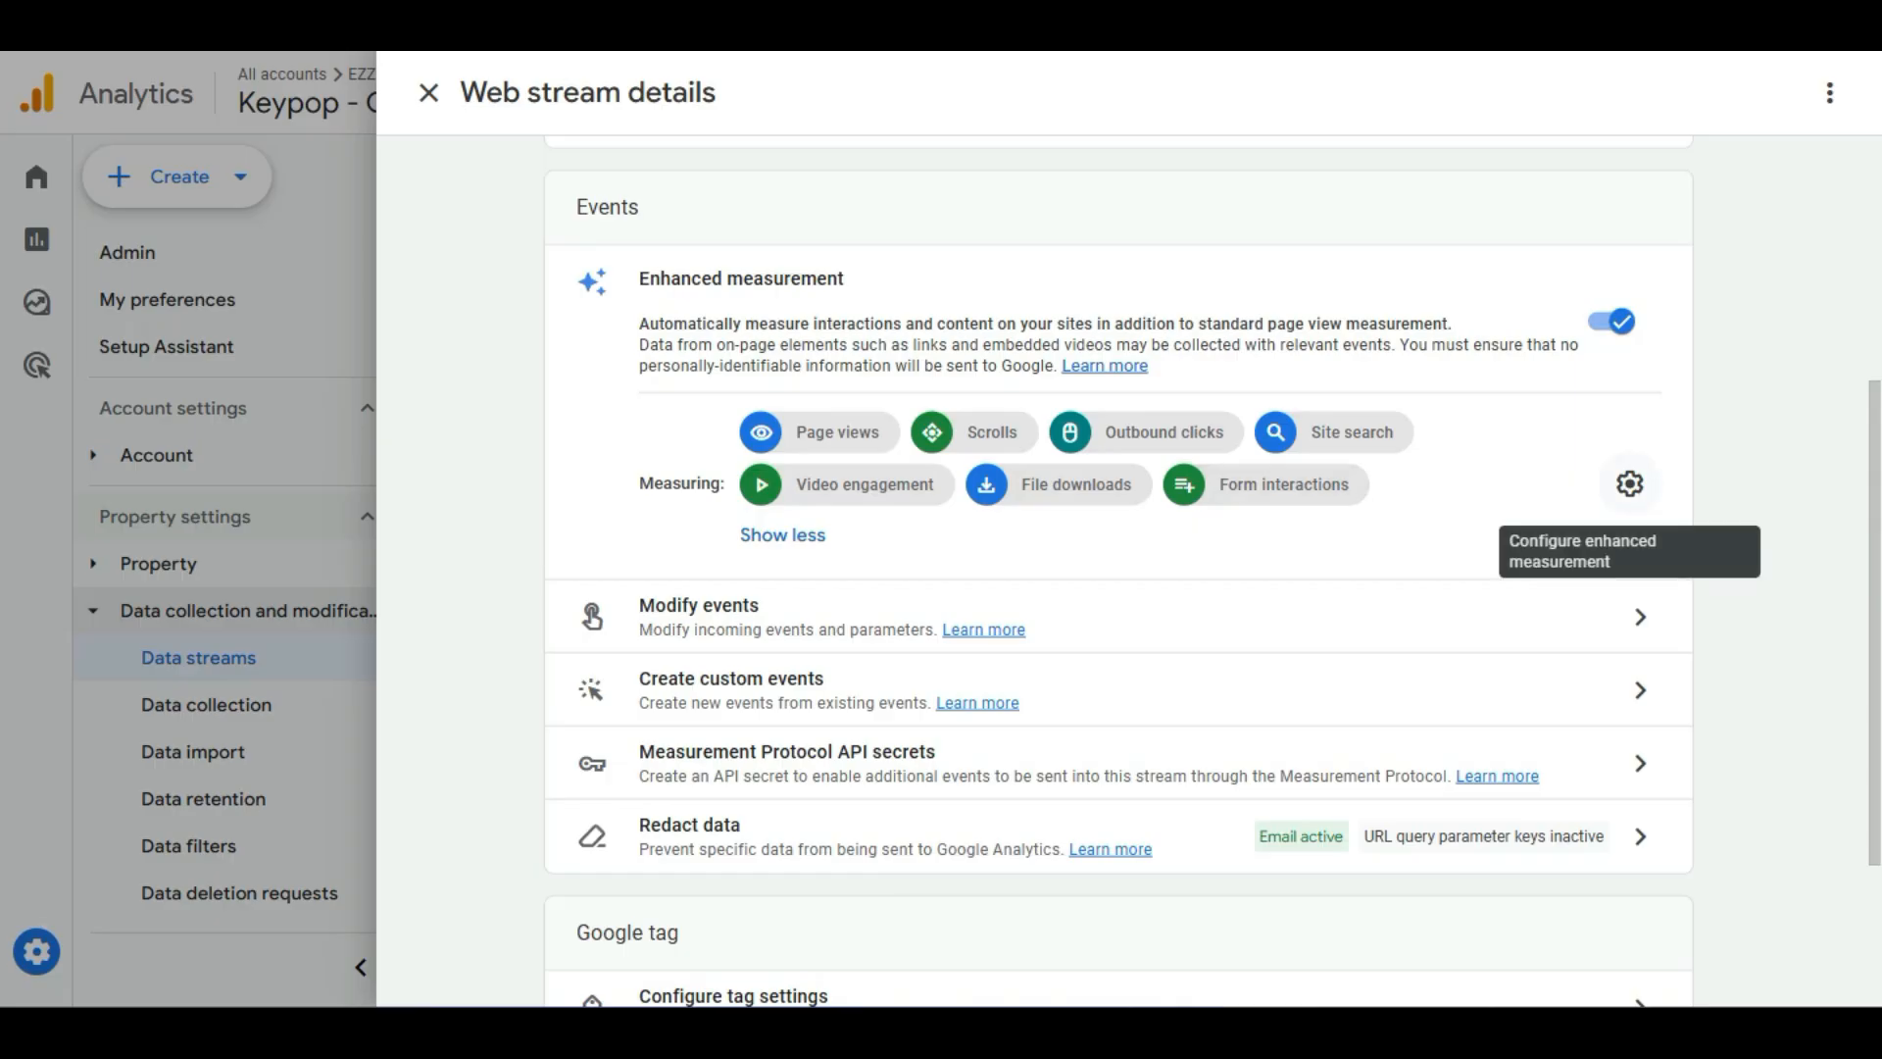
{"action": "left_click", "coordinate": [1629, 483]}
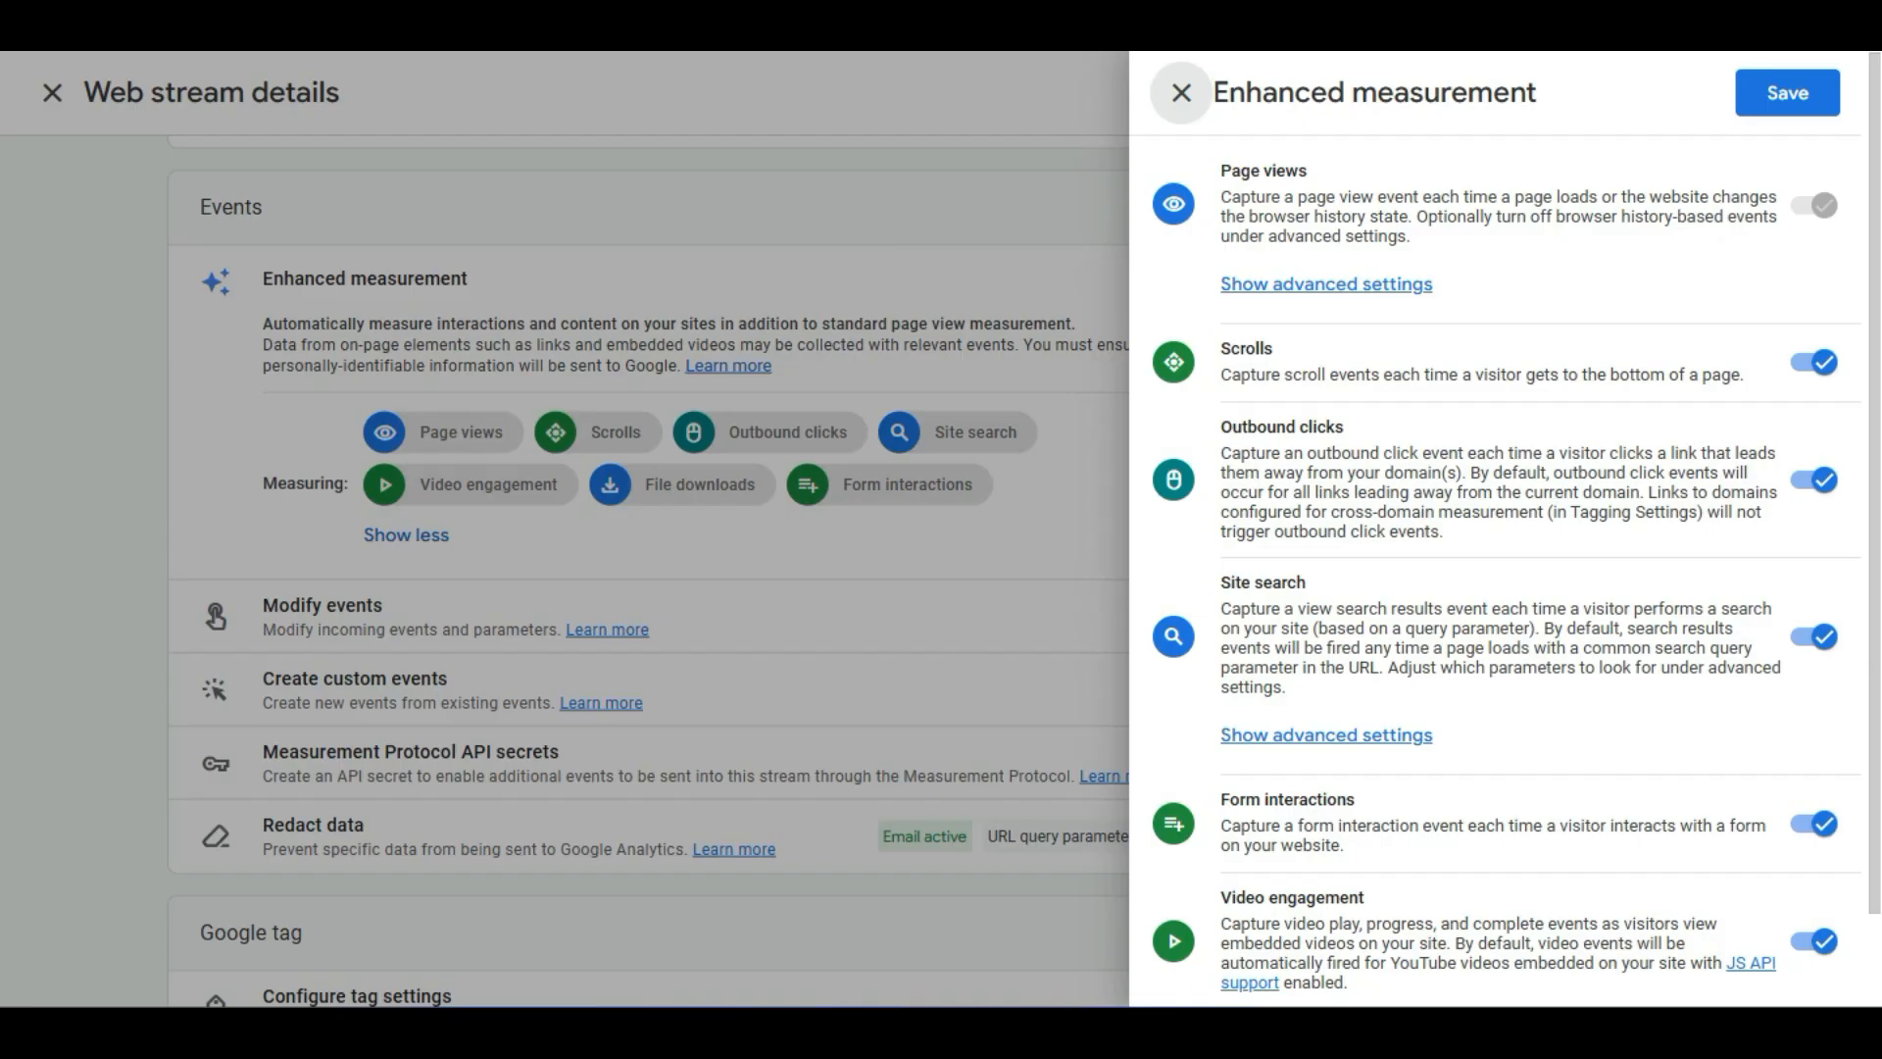
{"action": "scroll", "coordinate": [1499, 549], "scroll_direction": "down", "scroll_amount": 1}
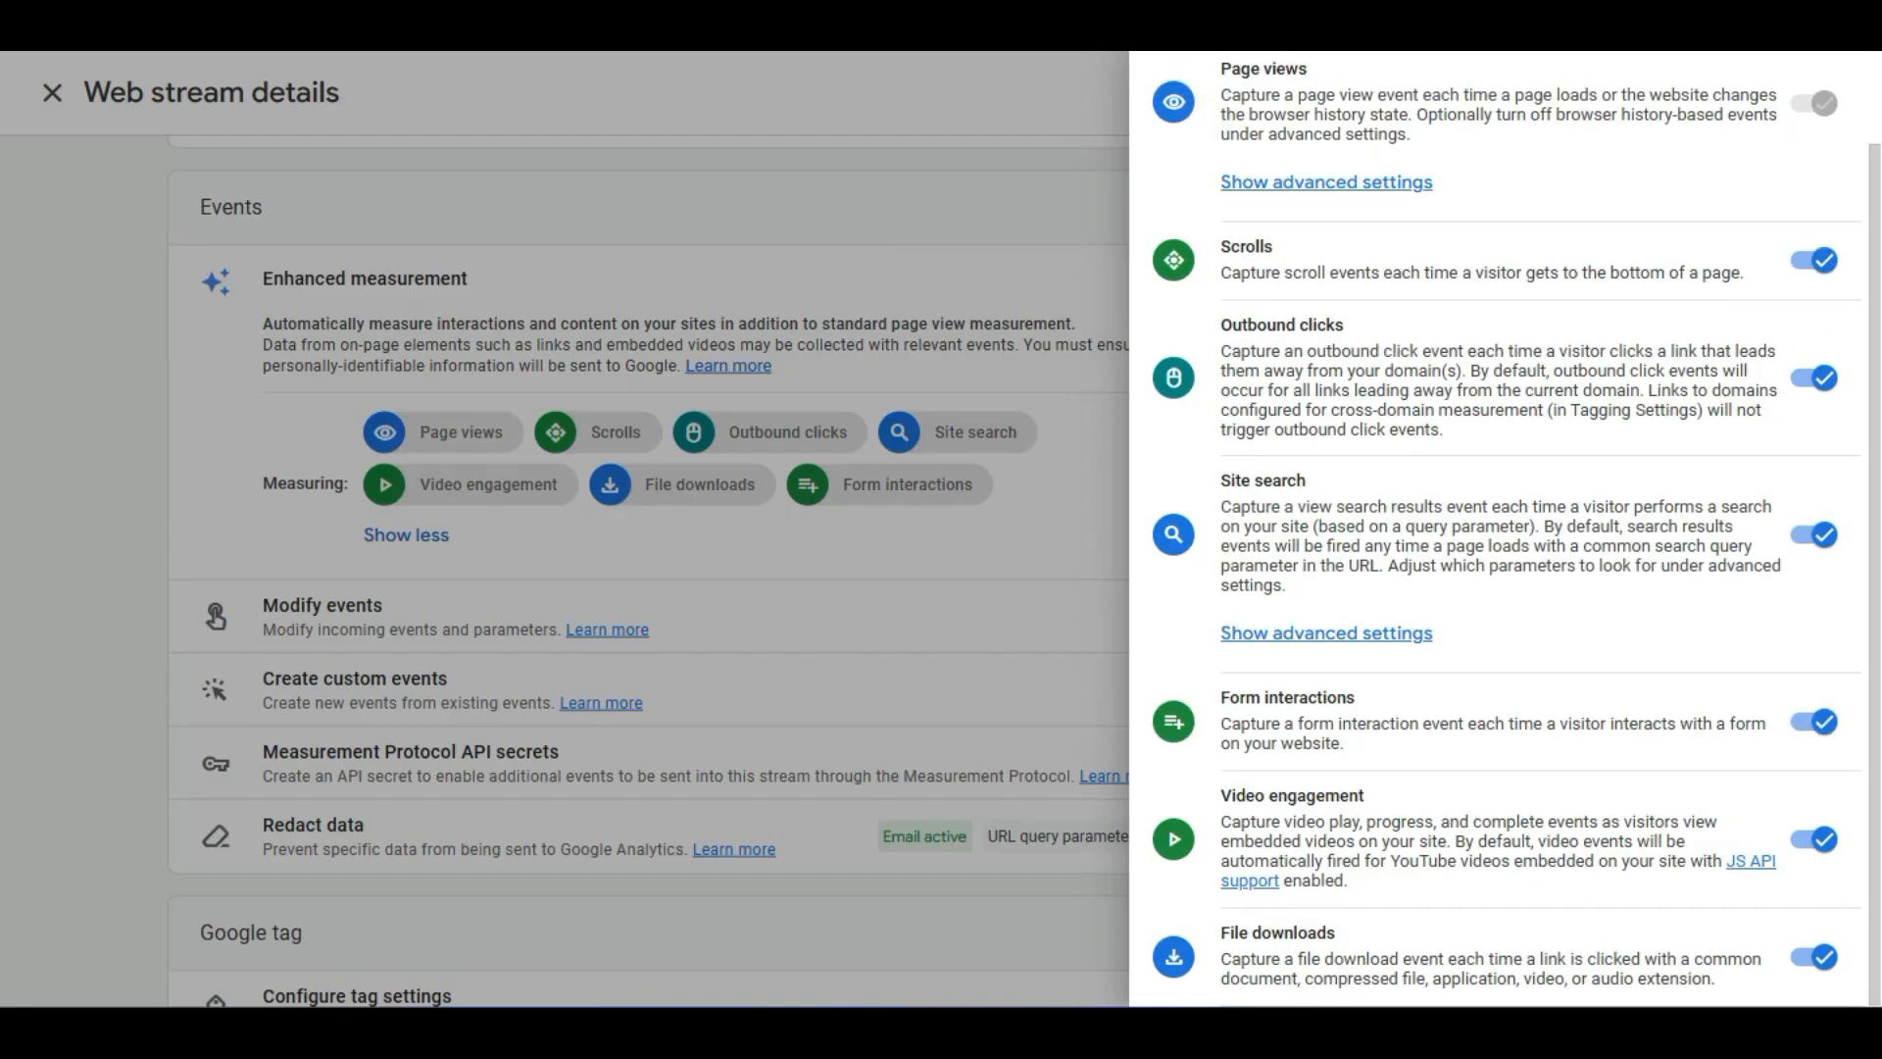
{"action": "scroll", "coordinate": [1499, 549], "scroll_direction": "up", "scroll_amount": 1}
{"action": "left_click", "coordinate": [1181, 92]}
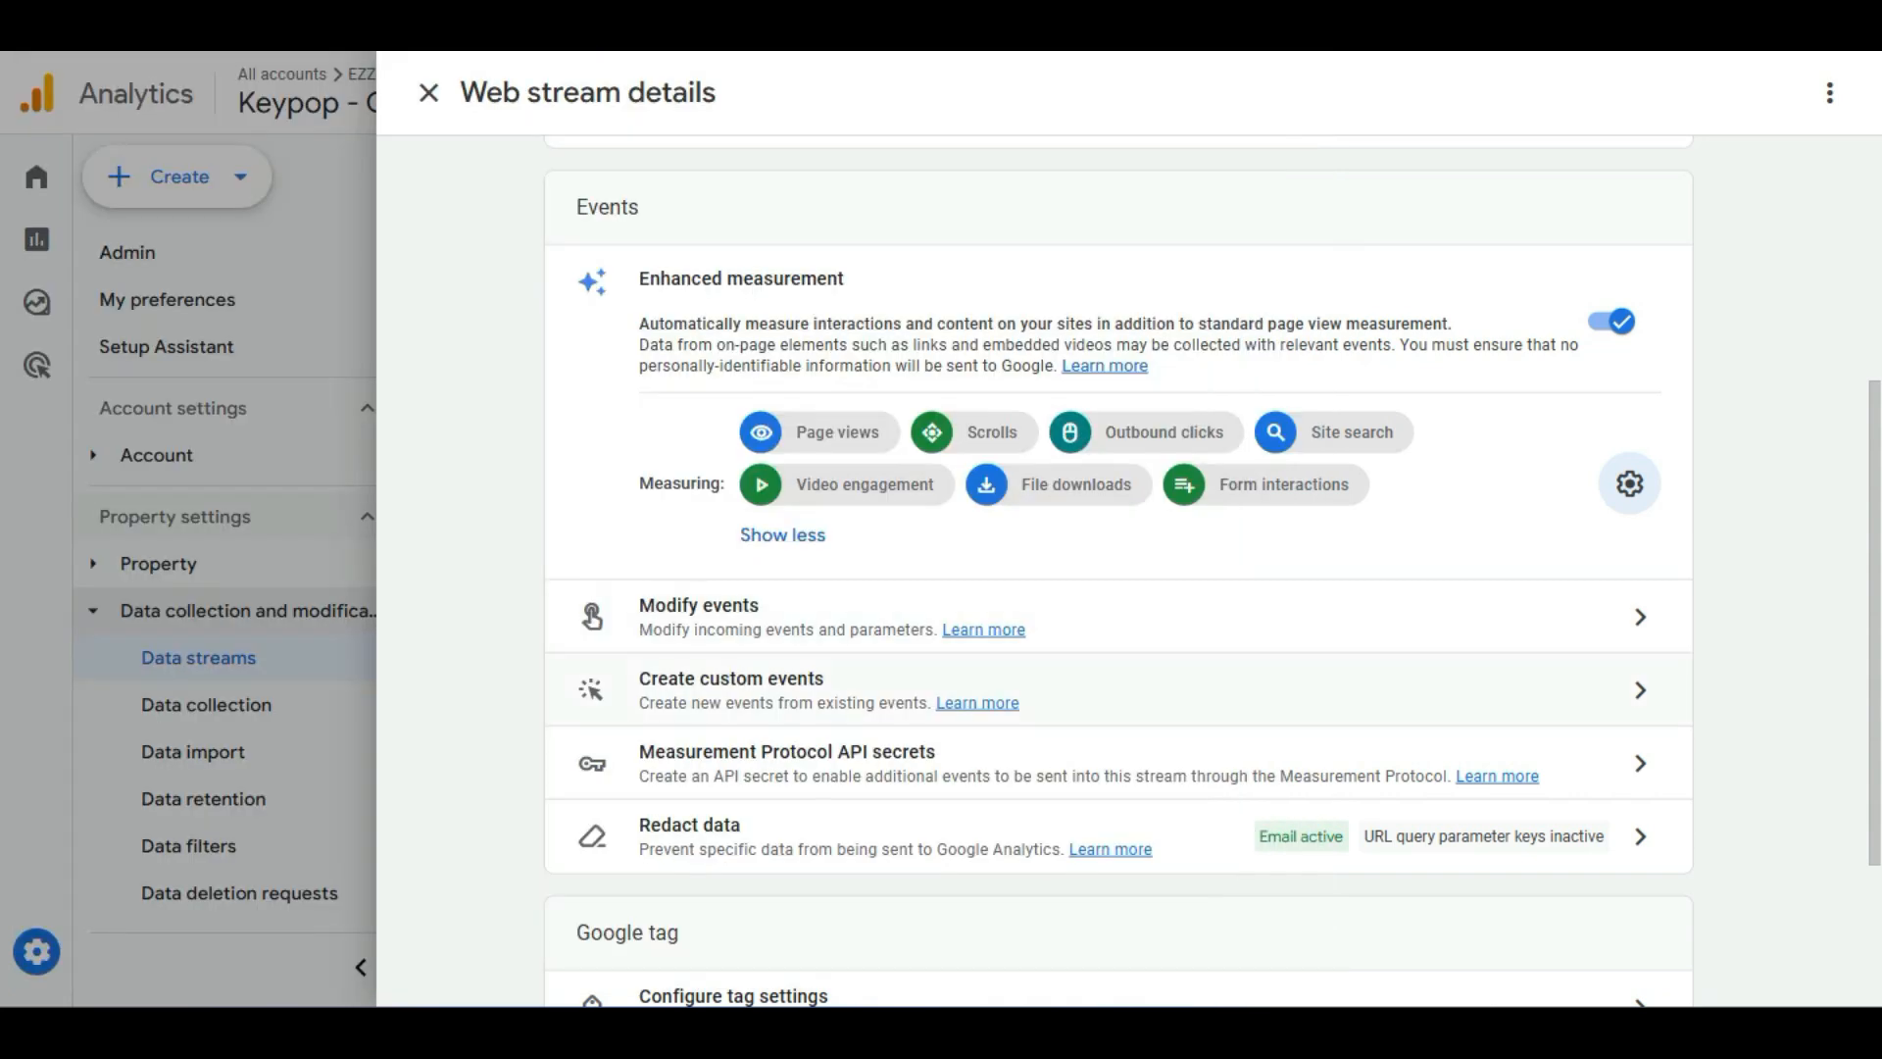
Open Create custom events for the Website stream and start a new custom event.
{"action": "left_click_drag", "start_coordinate": [768, 680], "coordinate": [770, 702]}
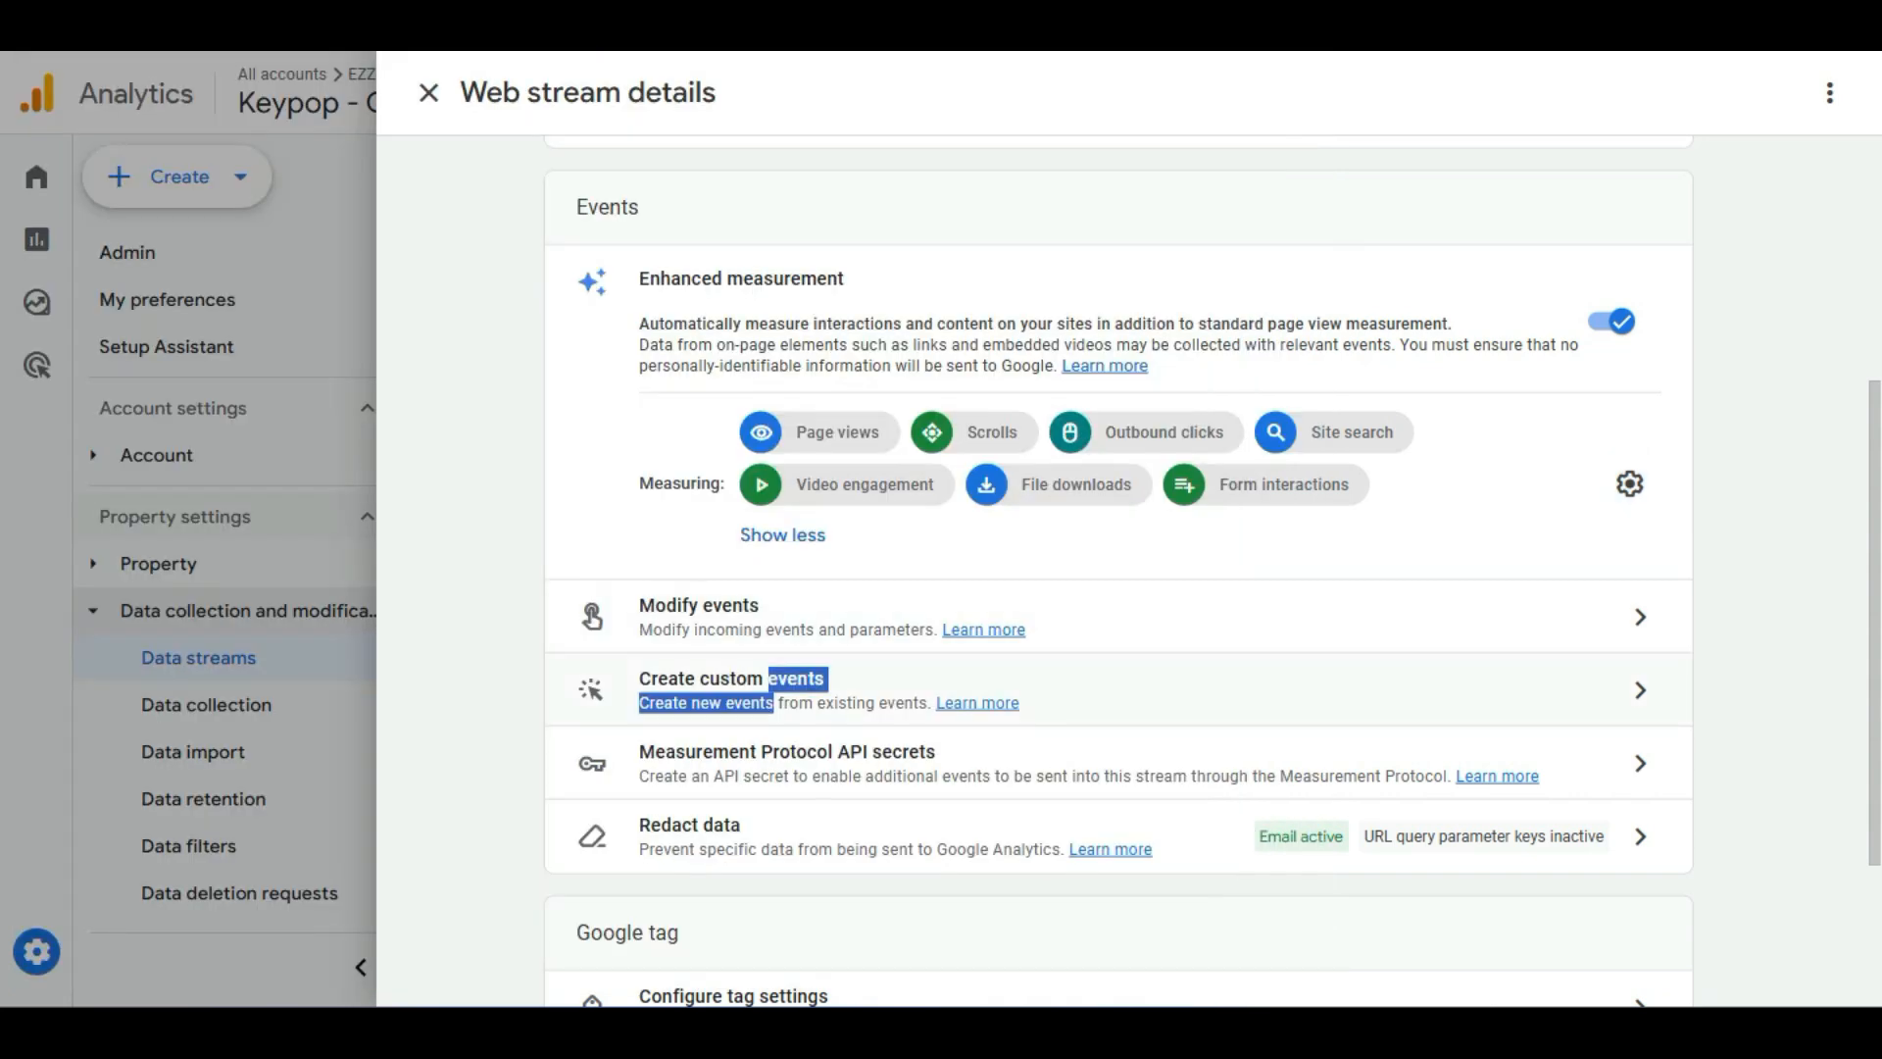
{"action": "left_click", "coordinate": [769, 694]}
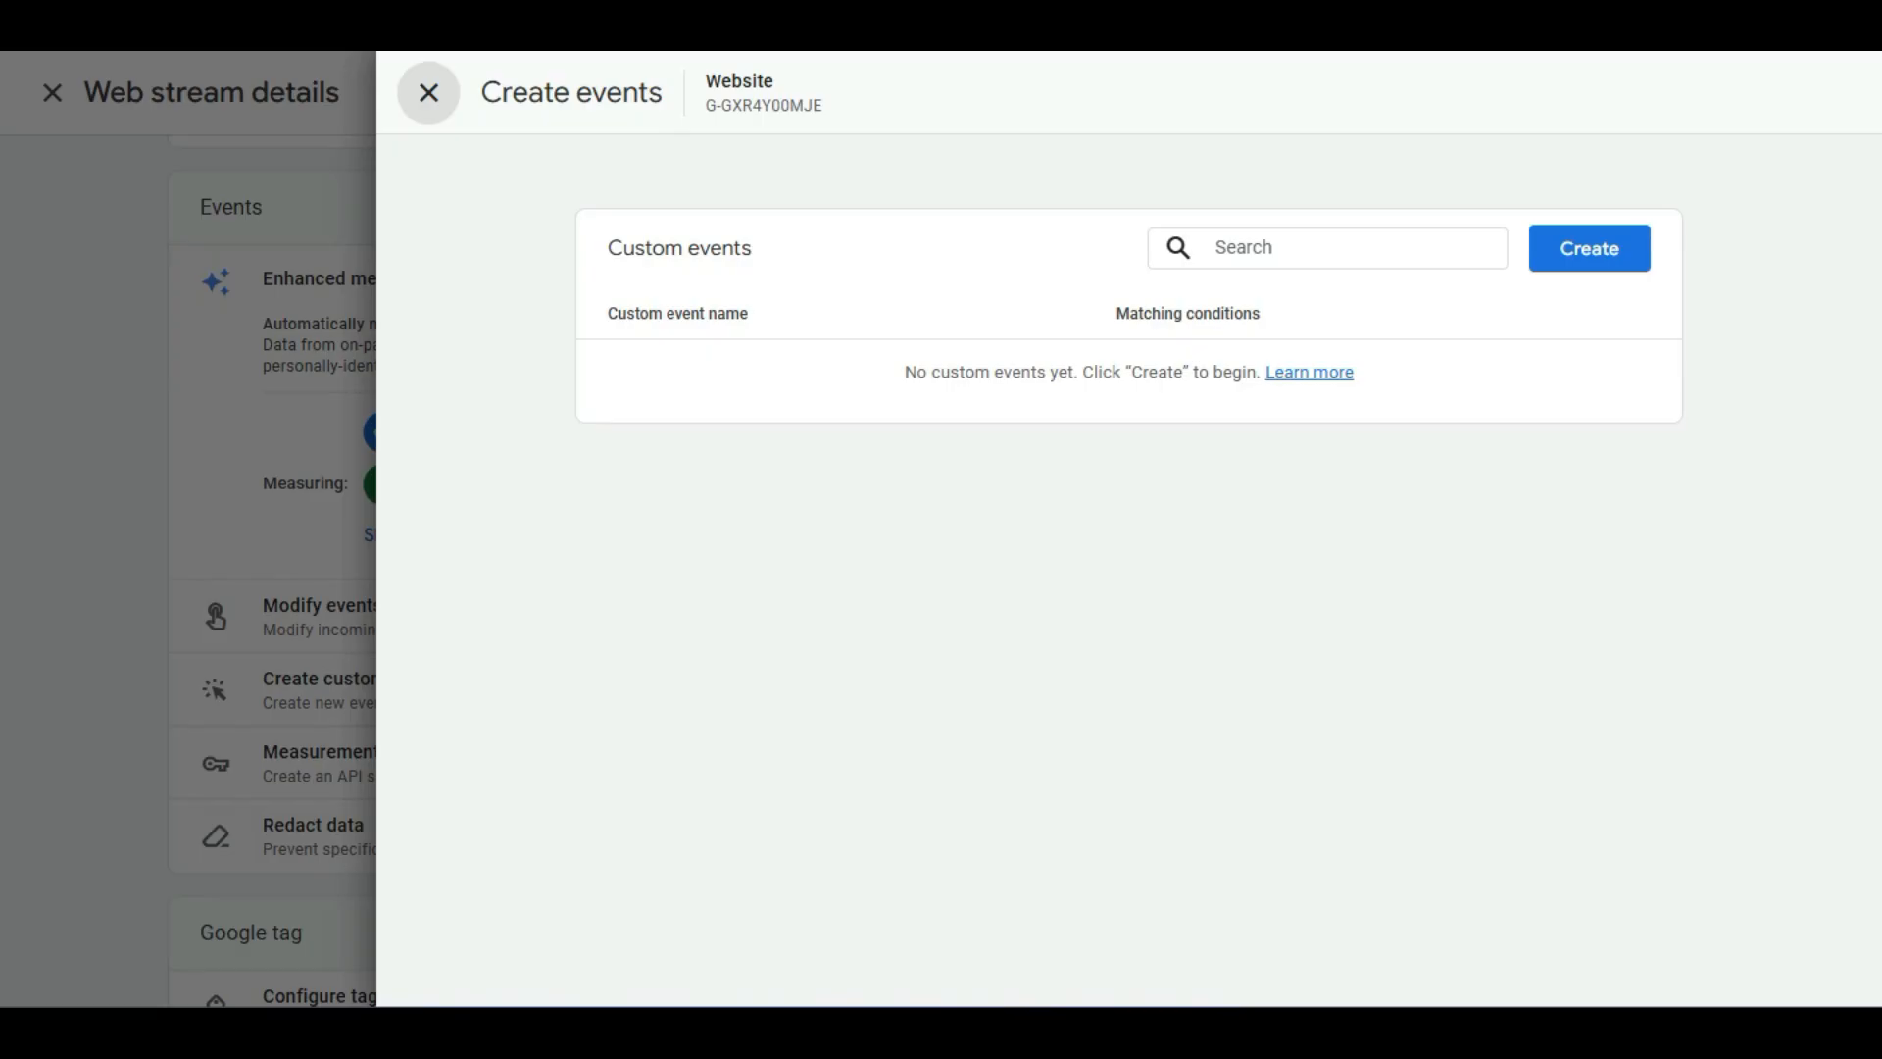
{"action": "left_click", "coordinate": [1589, 249]}
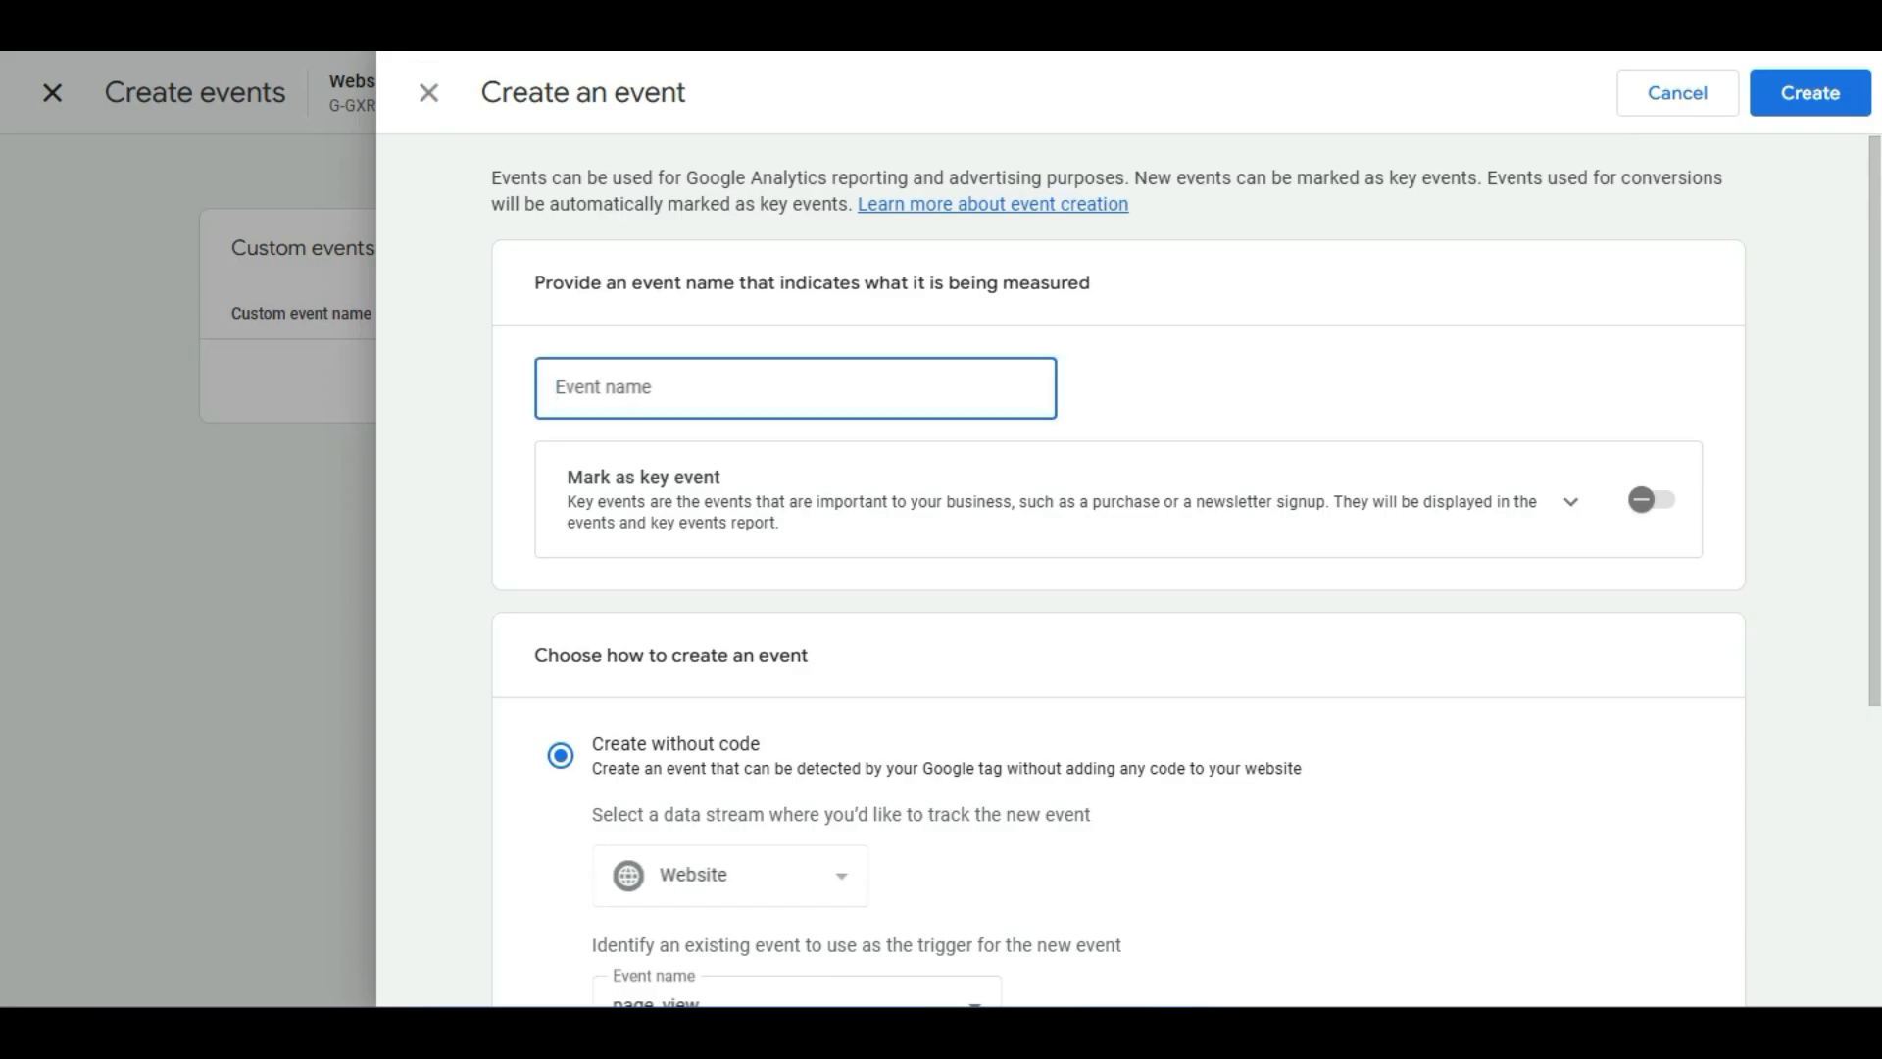
{"action": "scroll", "coordinate": [1117, 568], "scroll_direction": "down", "scroll_amount": 2}
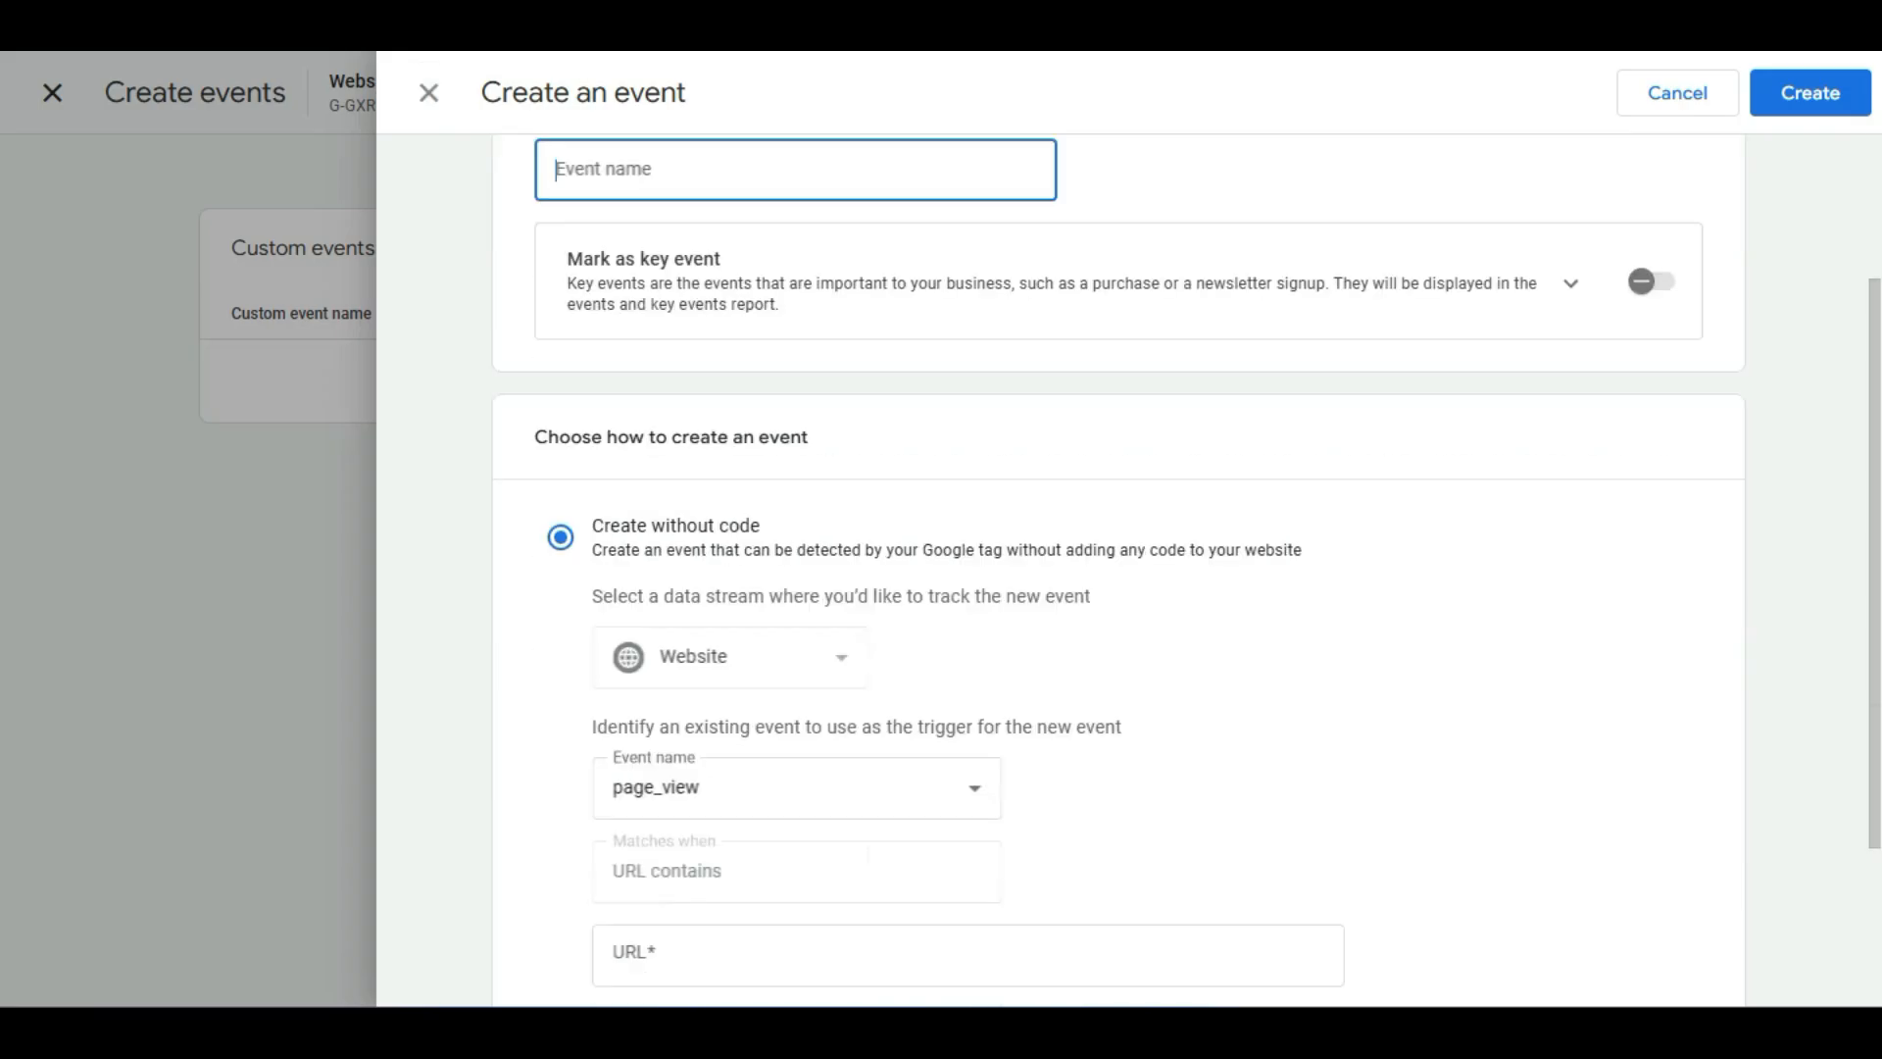
{"action": "scroll", "coordinate": [1118, 569], "scroll_direction": "down", "scroll_amount": 2}
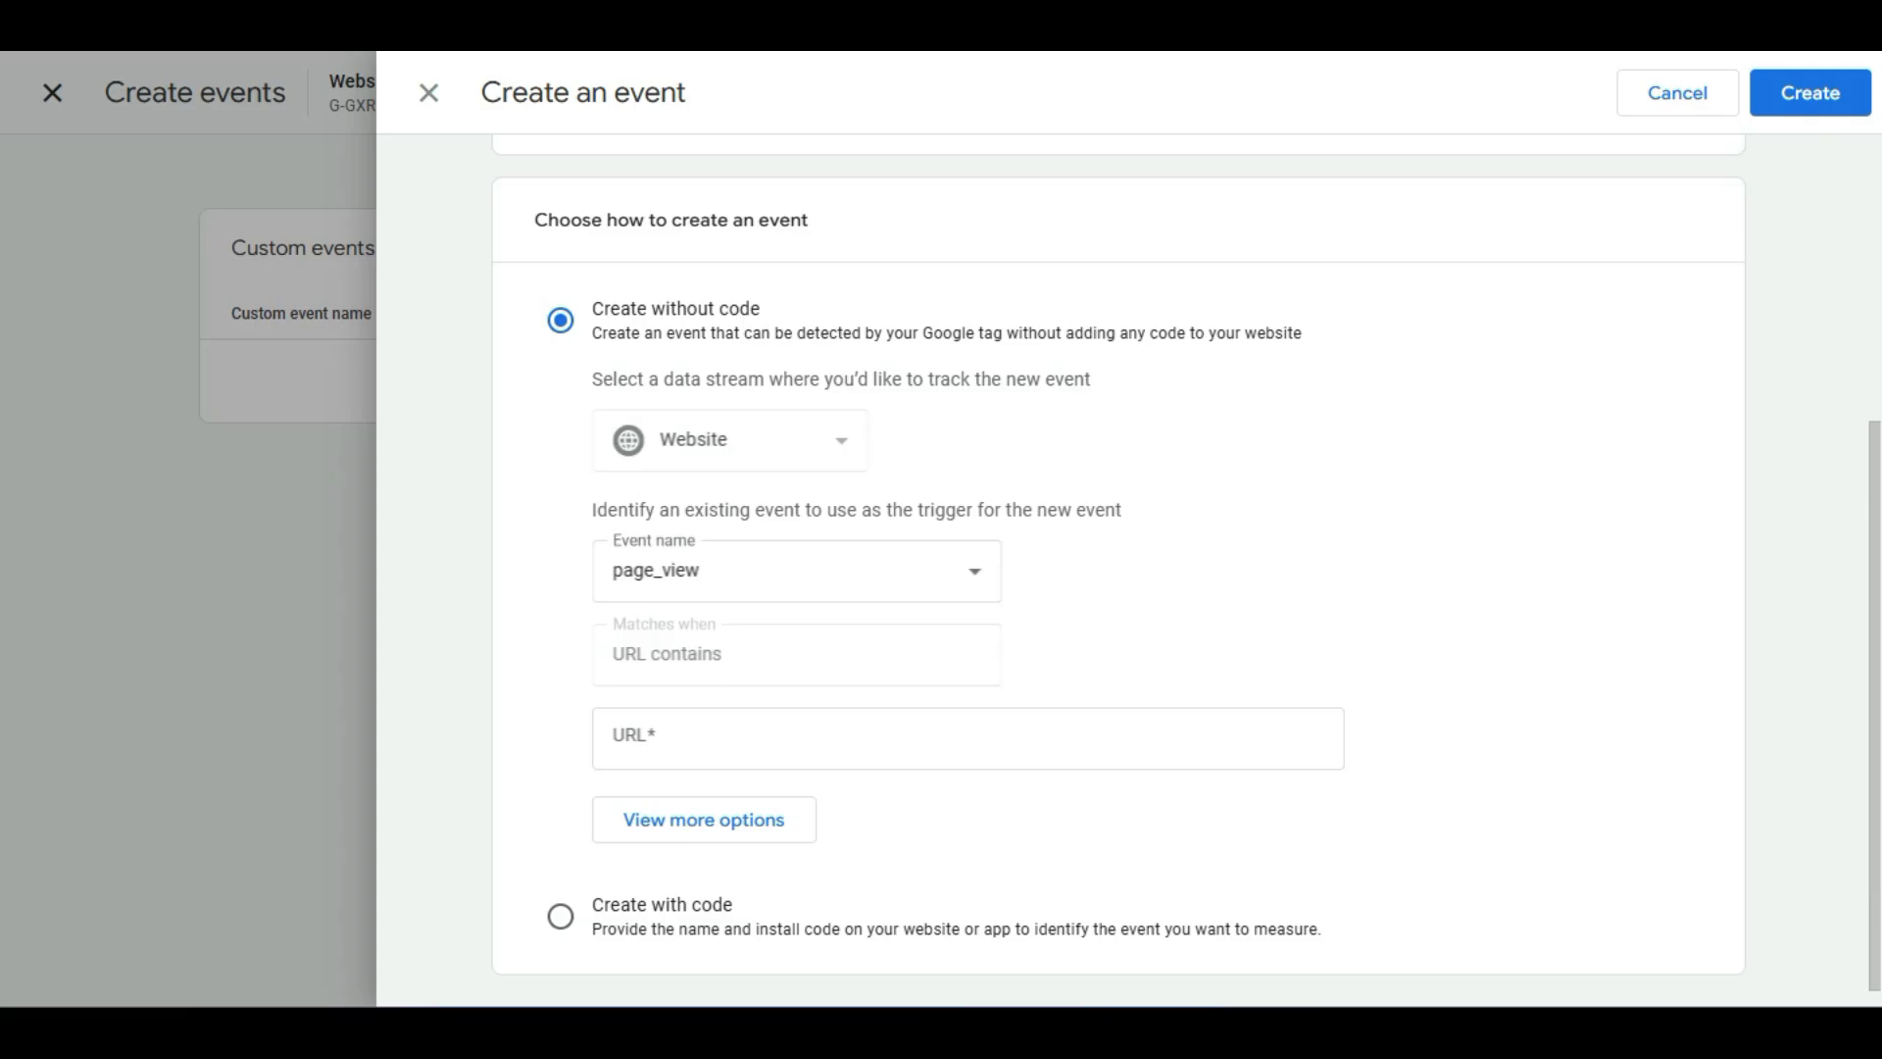
{"action": "scroll", "coordinate": [1118, 569], "scroll_direction": "down", "scroll_amount": 1}
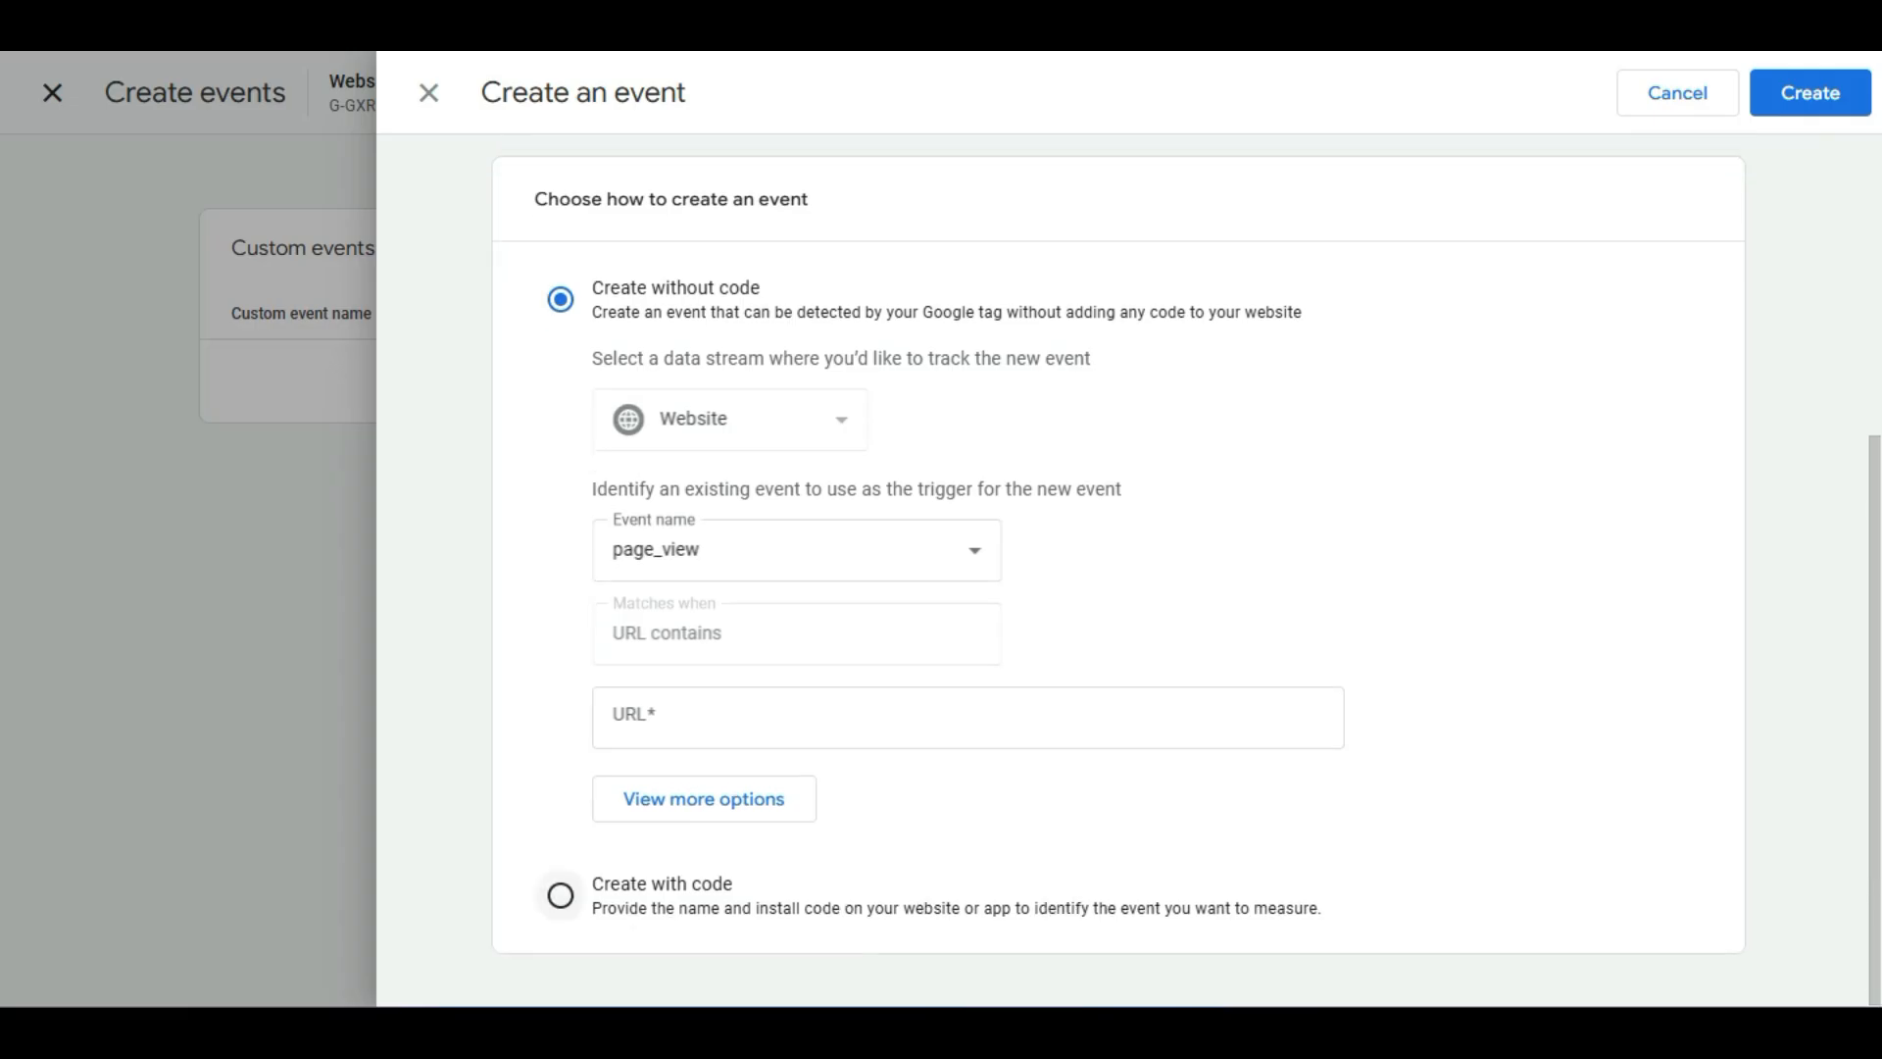
Try switching the event creation method to Create with code and back to Create without code.
{"action": "left_click", "coordinate": [560, 895]}
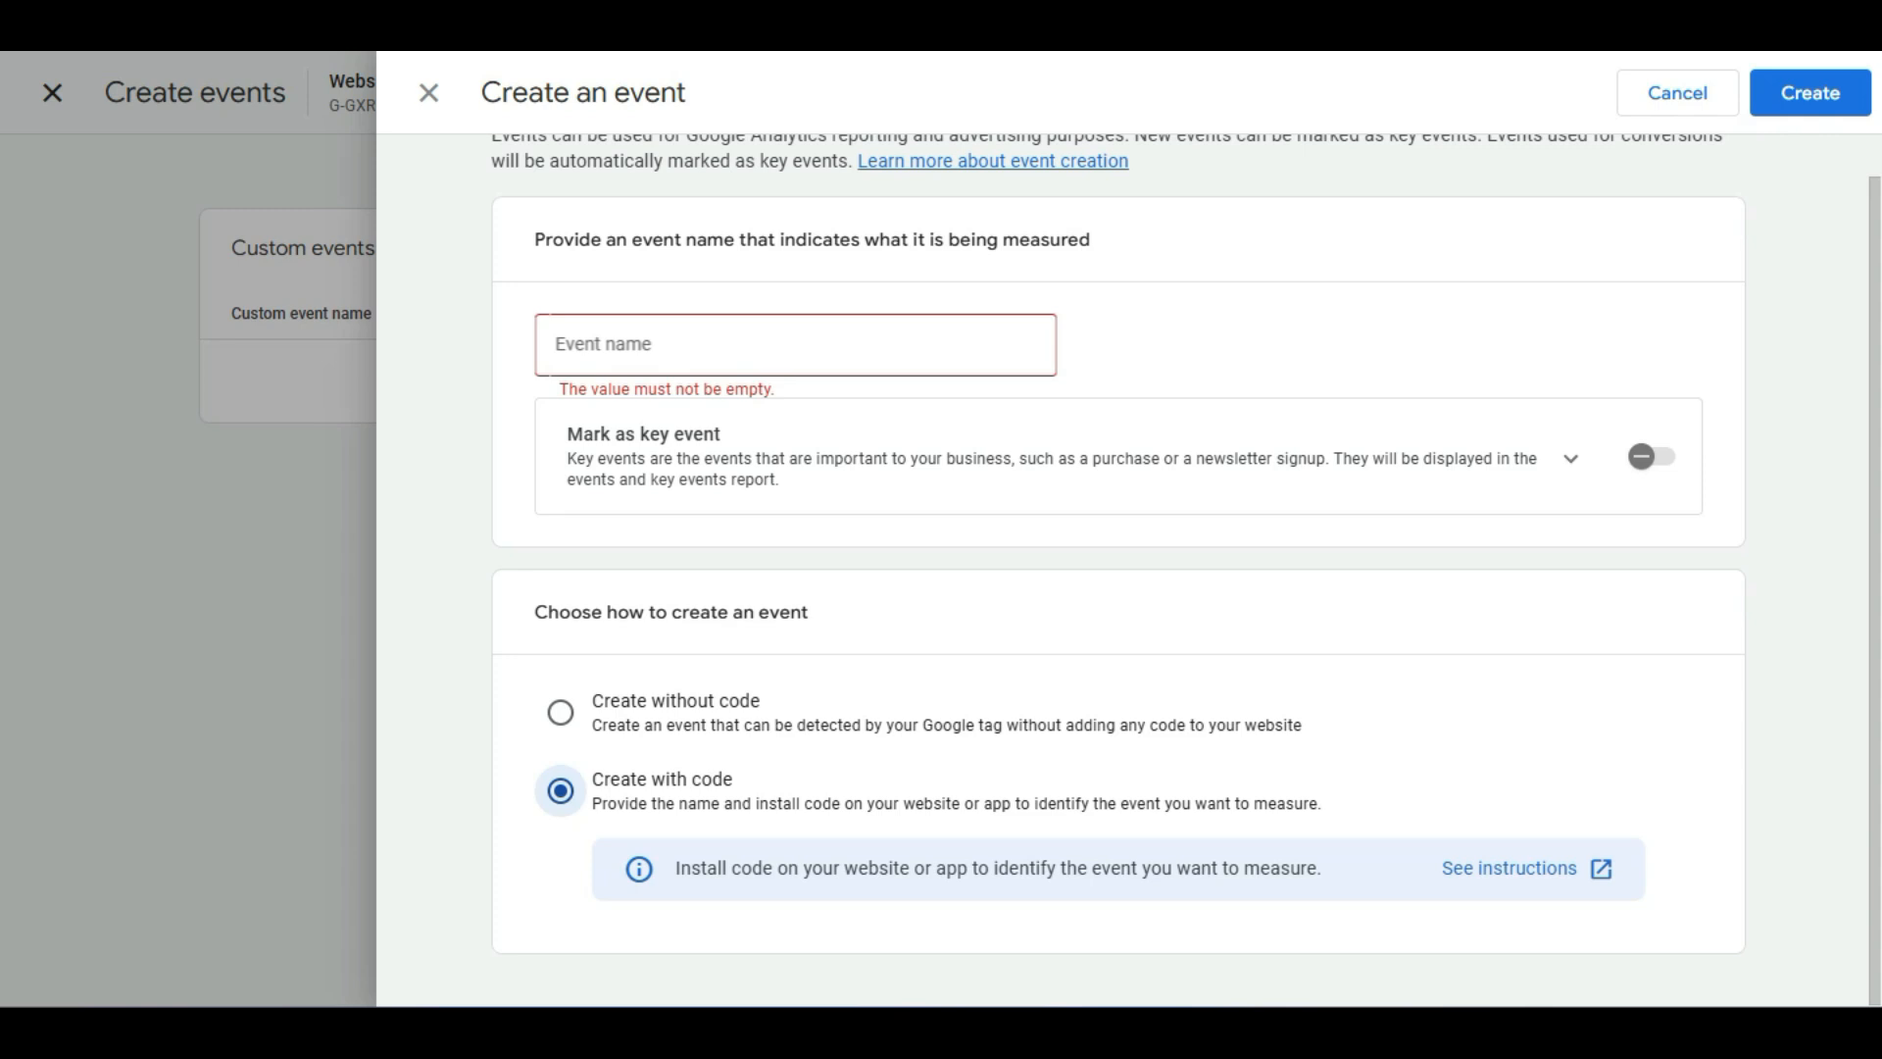
{"action": "scroll", "coordinate": [560, 756], "scroll_direction": "up", "scroll_amount": 1}
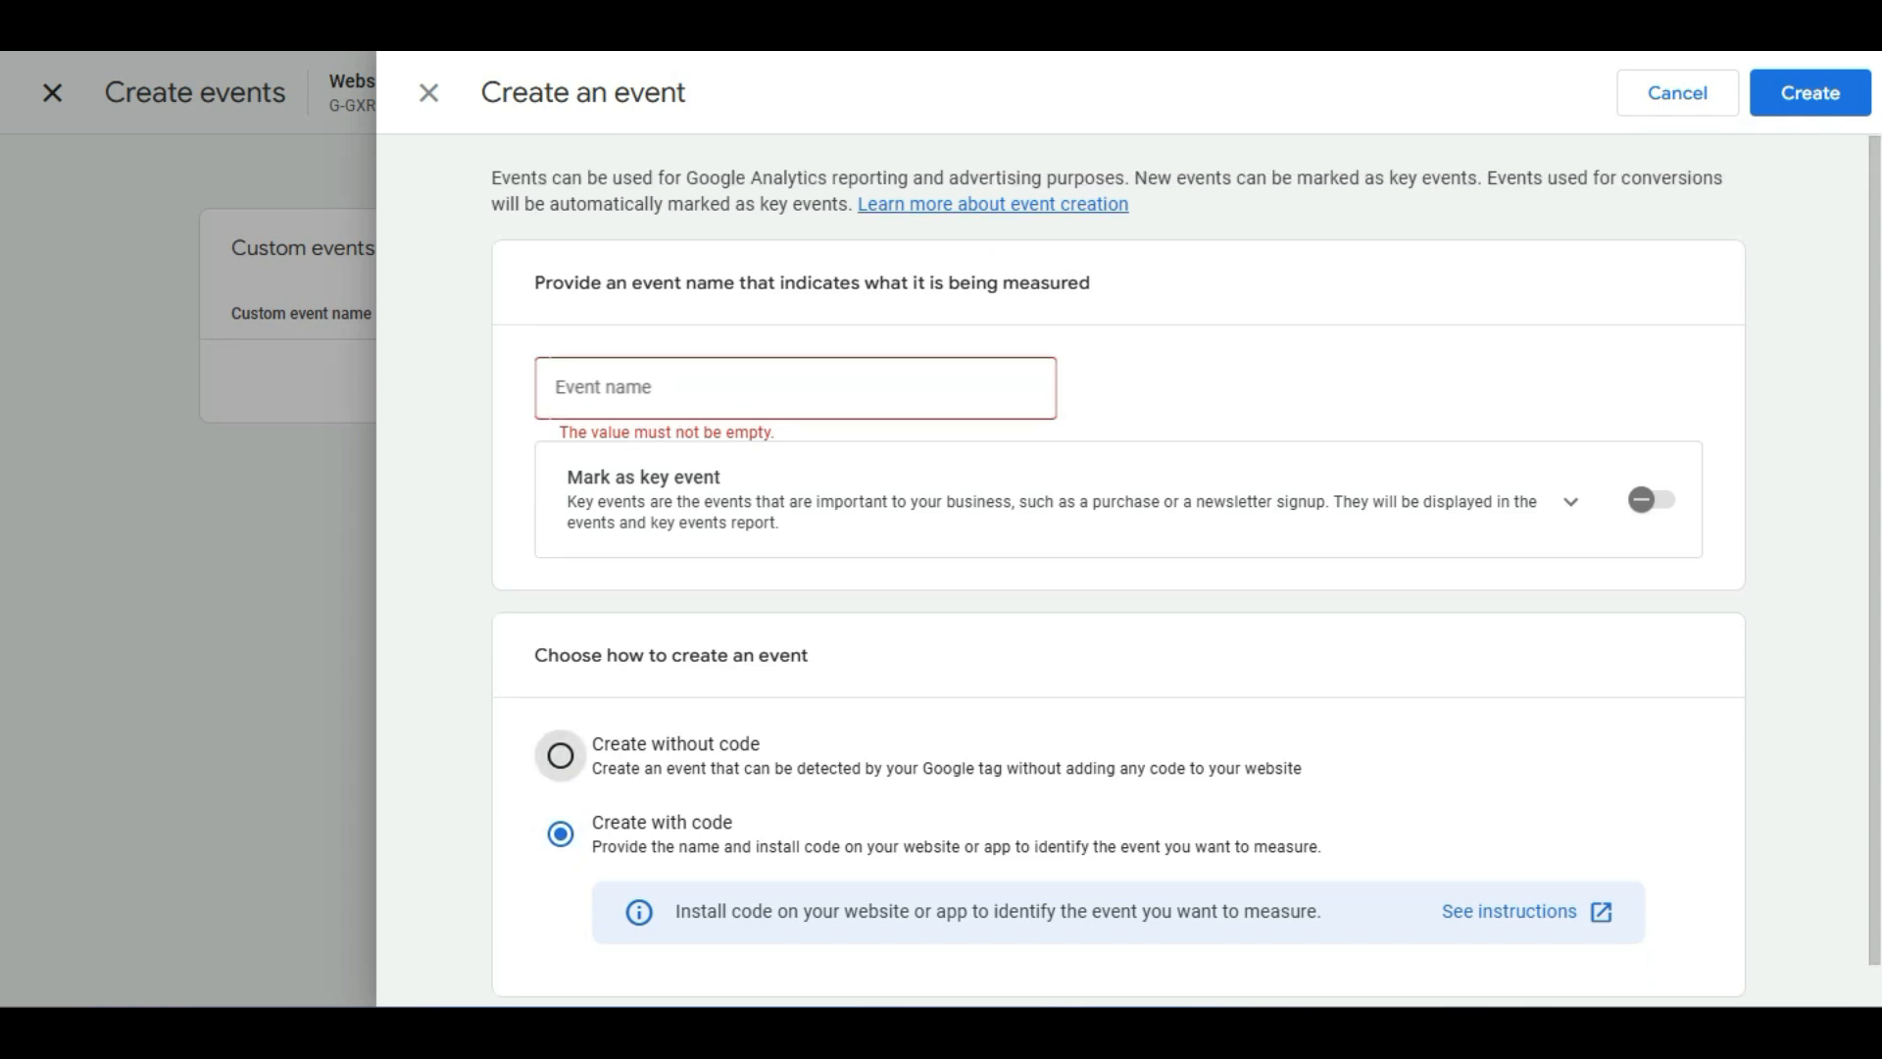
{"action": "left_click", "coordinate": [560, 756]}
{"action": "scroll", "coordinate": [560, 756], "scroll_direction": "down", "scroll_amount": 2}
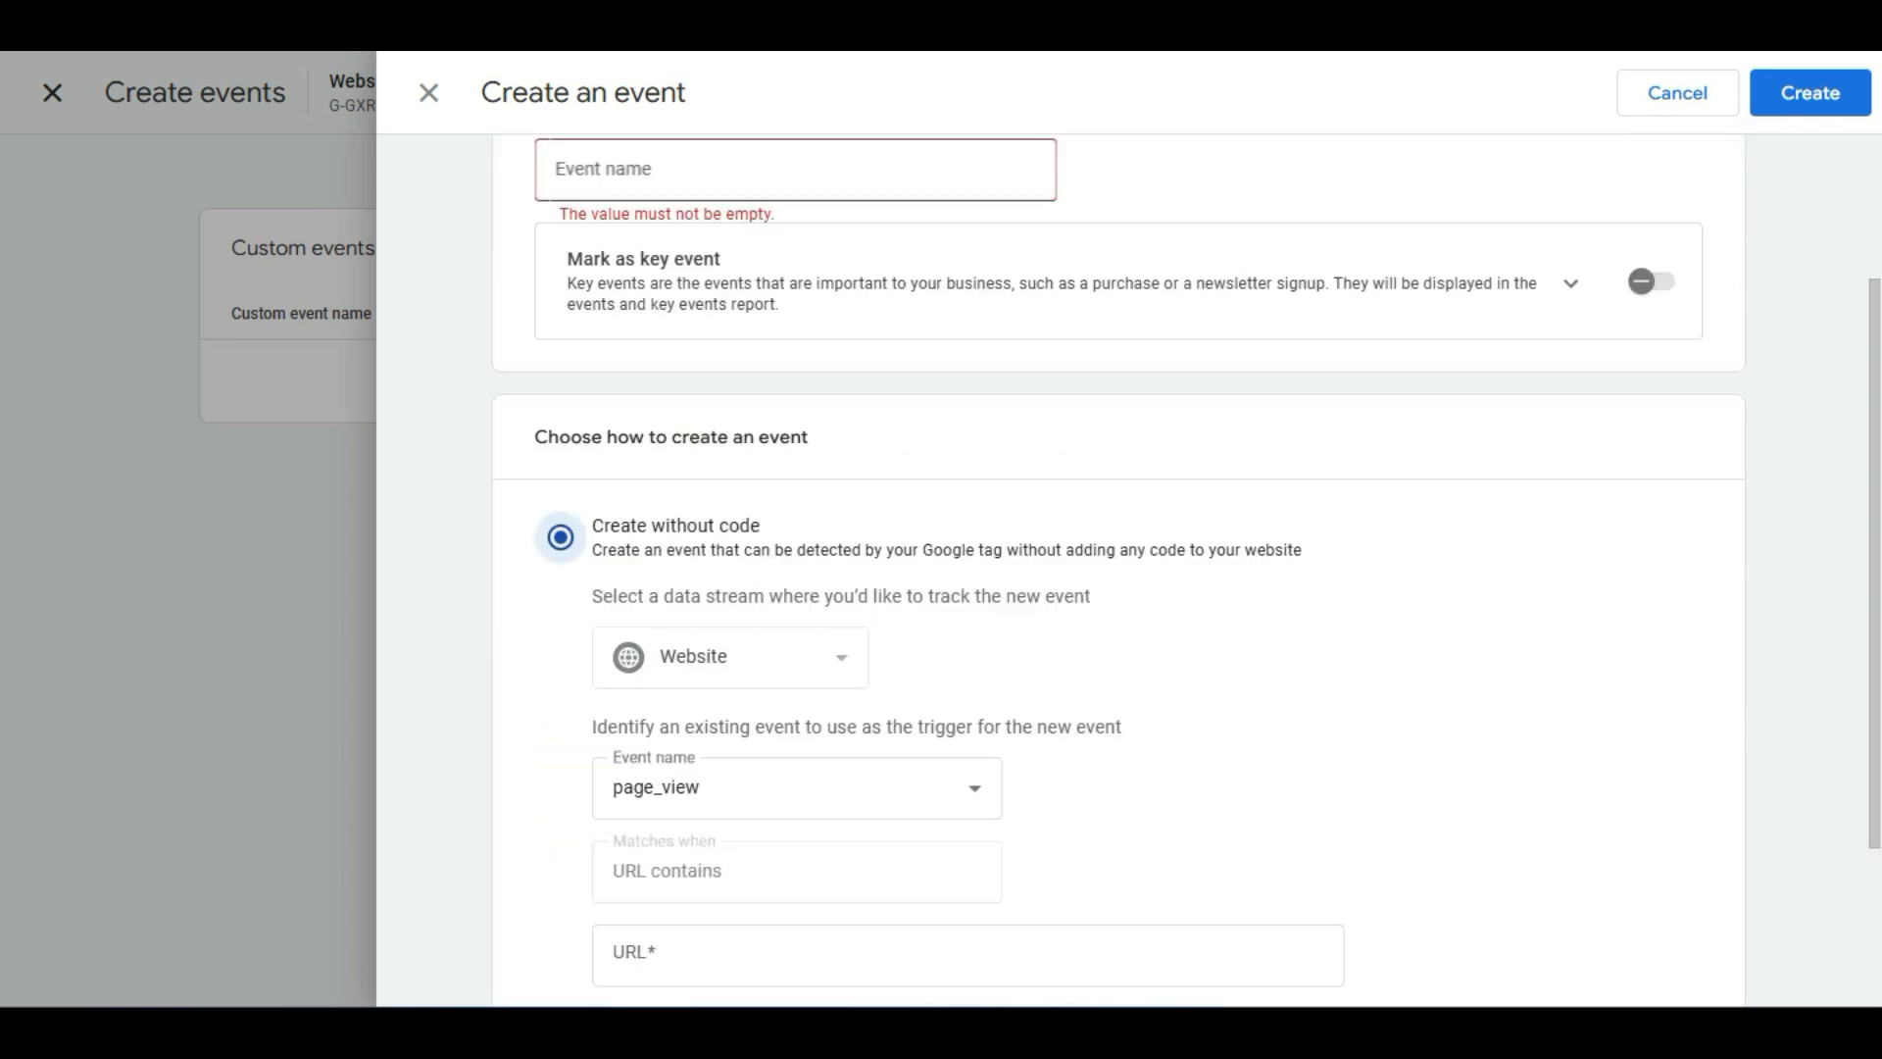
{"action": "scroll", "coordinate": [1119, 553], "scroll_direction": "down", "scroll_amount": 3}
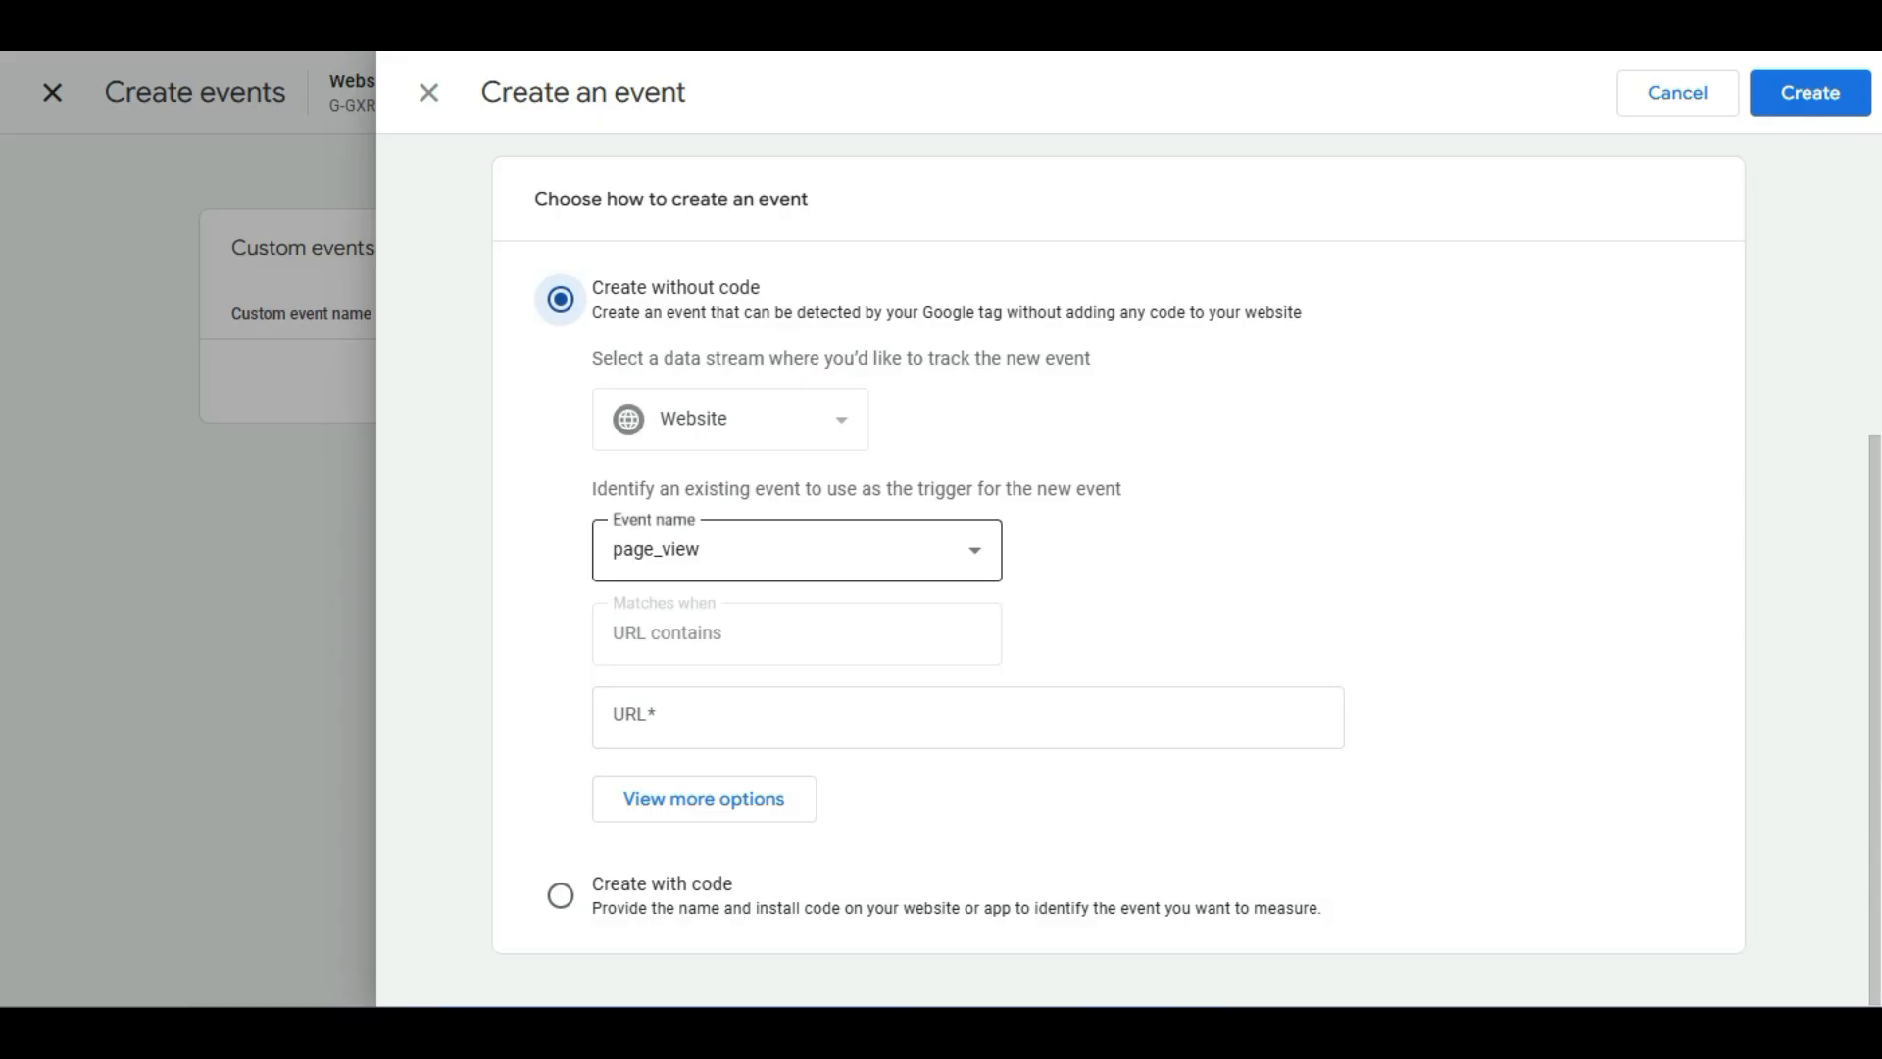
Try setting the trigger event to form_submit, then return it to page_view and focus the URL field.
{"action": "left_click", "coordinate": [796, 549]}
{"action": "left_click", "coordinate": [796, 716]}
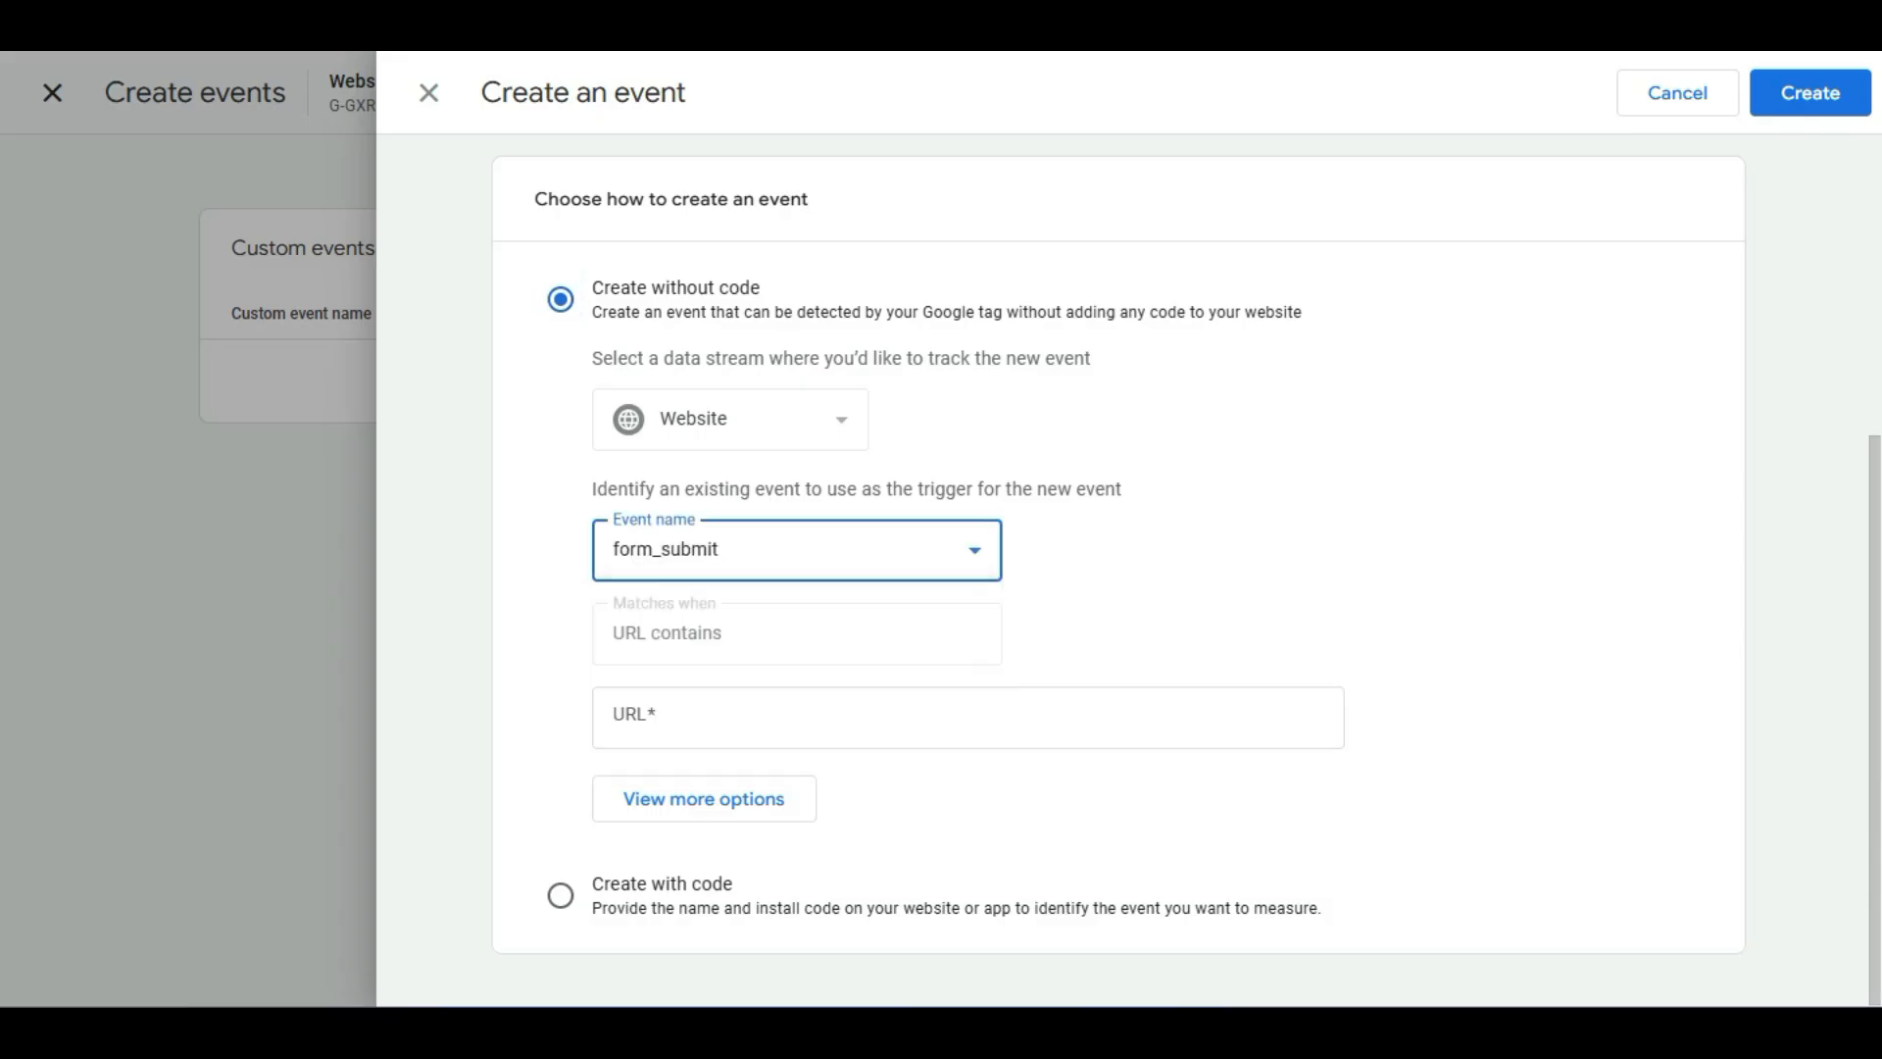
{"action": "left_click", "coordinate": [967, 718]}
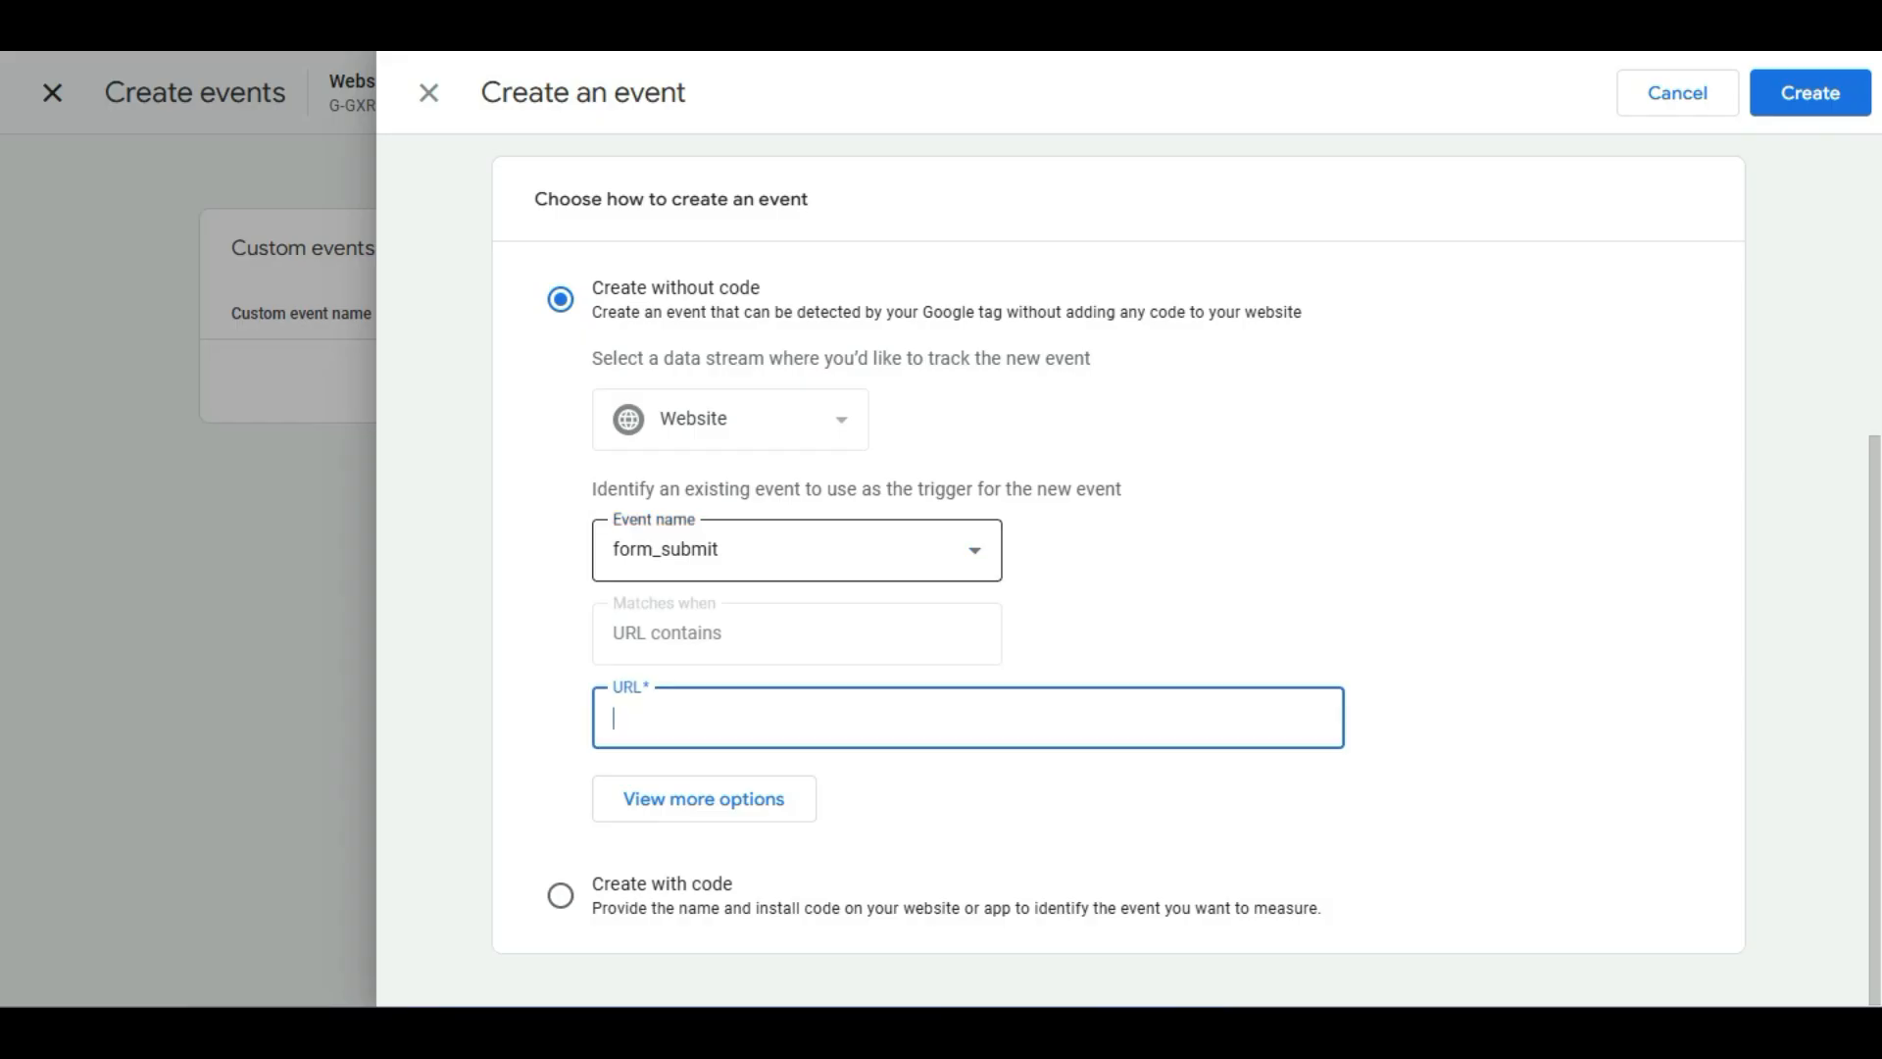
{"action": "left_click", "coordinate": [796, 550]}
{"action": "left_click", "coordinate": [781, 637]}
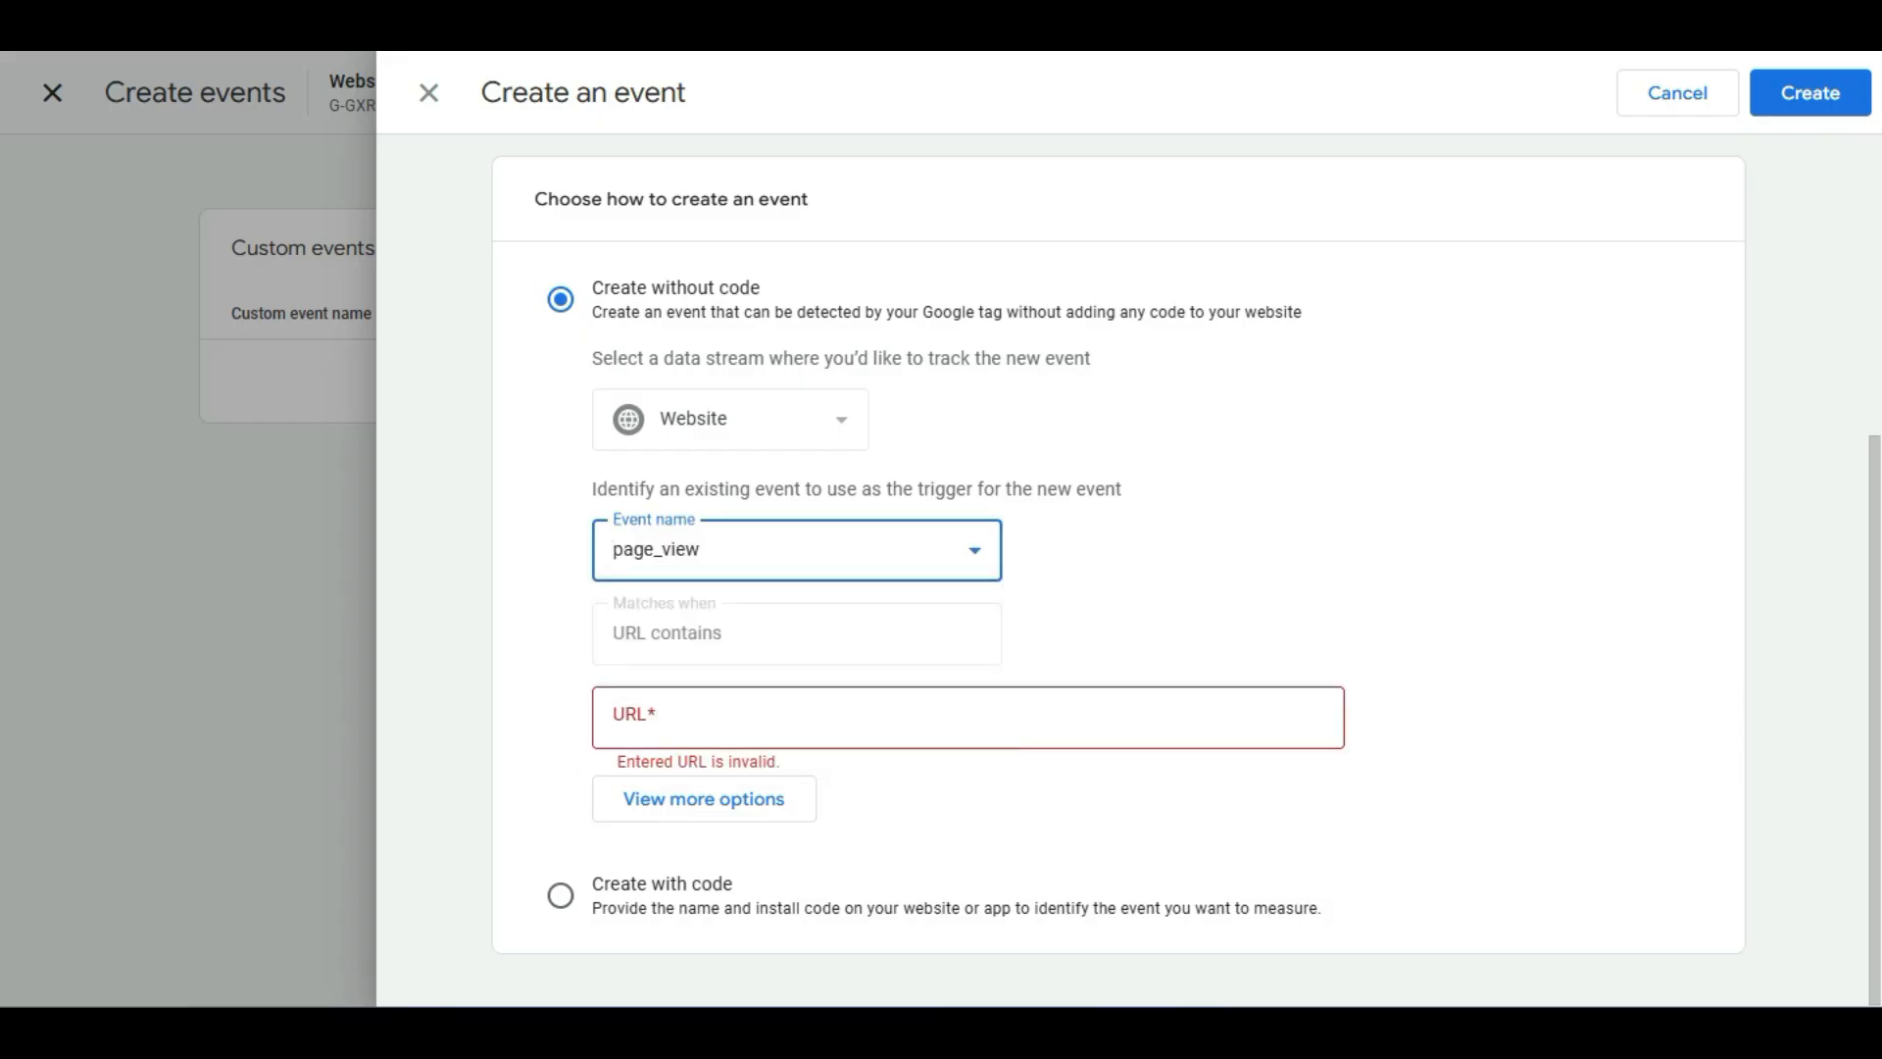
{"action": "left_click", "coordinate": [833, 718]}
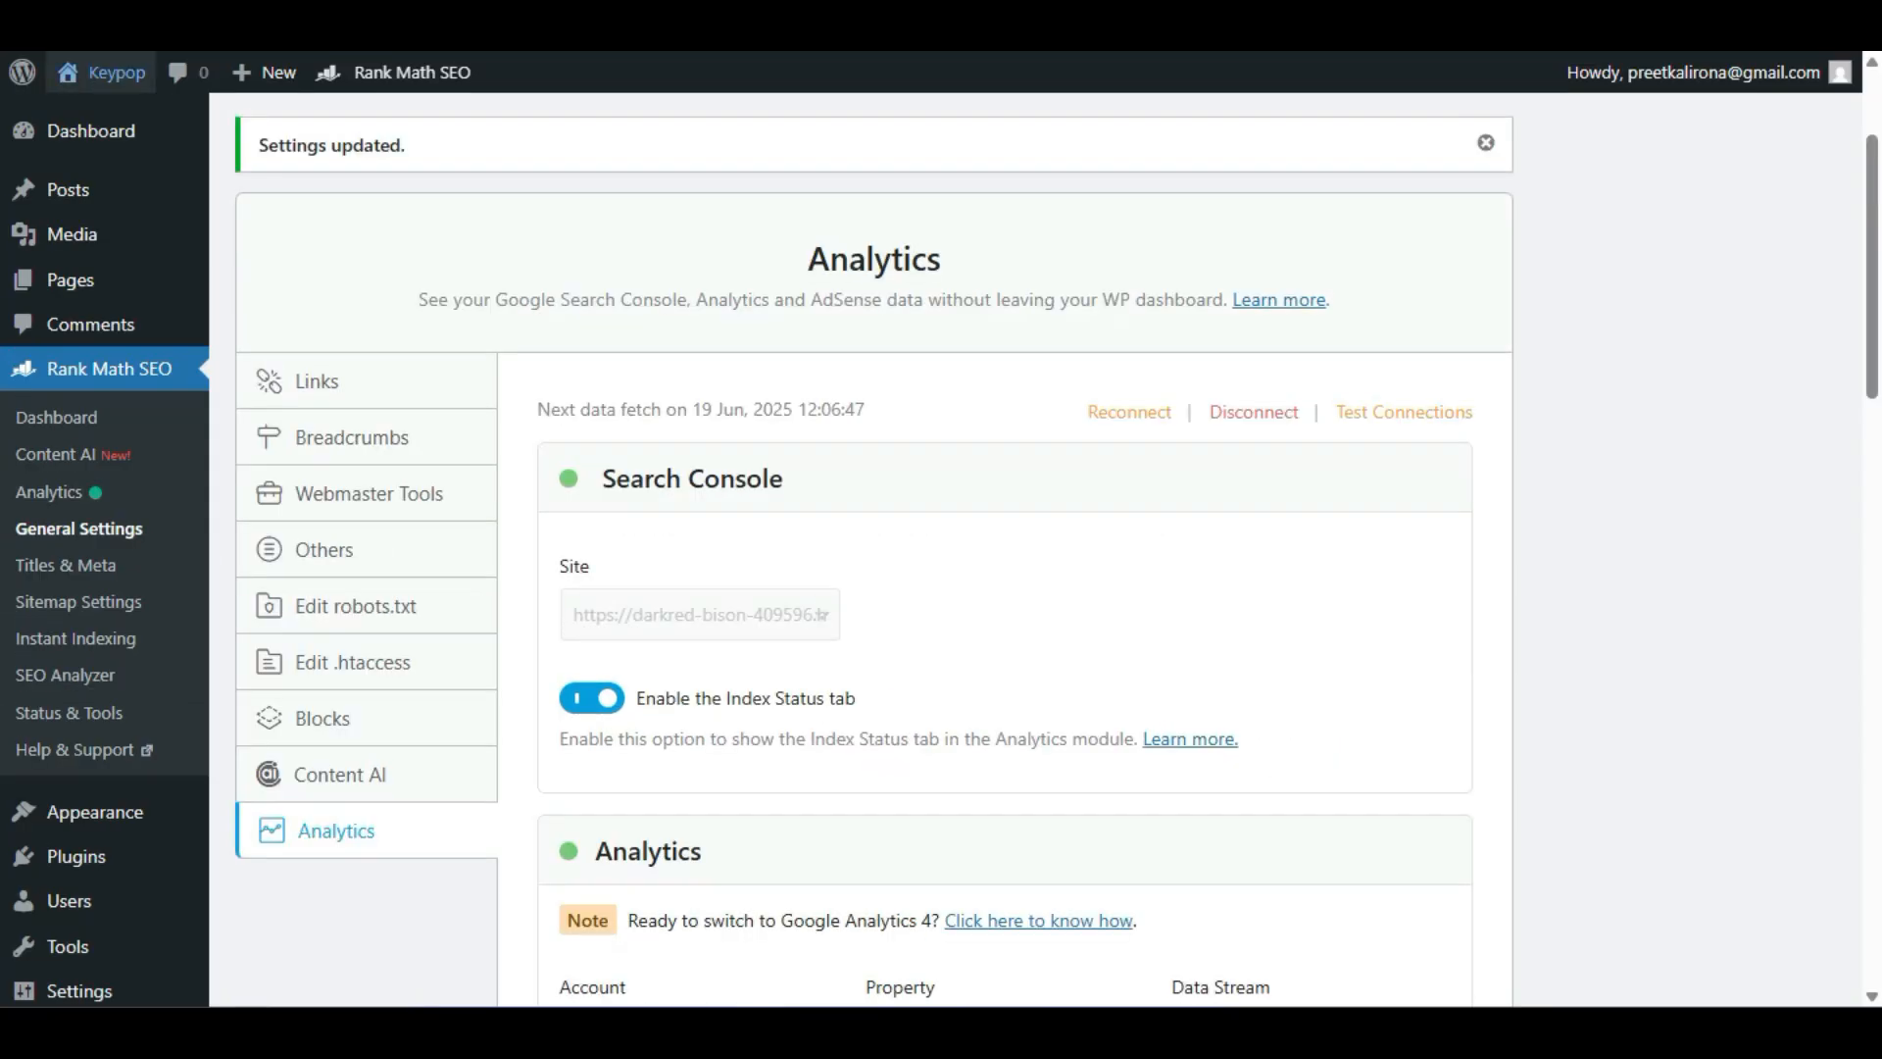
{"action": "mouse_move", "coordinate": [103, 72]}
{"action": "right_click", "coordinate": [113, 105]}
{"action": "left_click", "coordinate": [211, 140]}
{"action": "key", "text": "ctrl+Tab"}
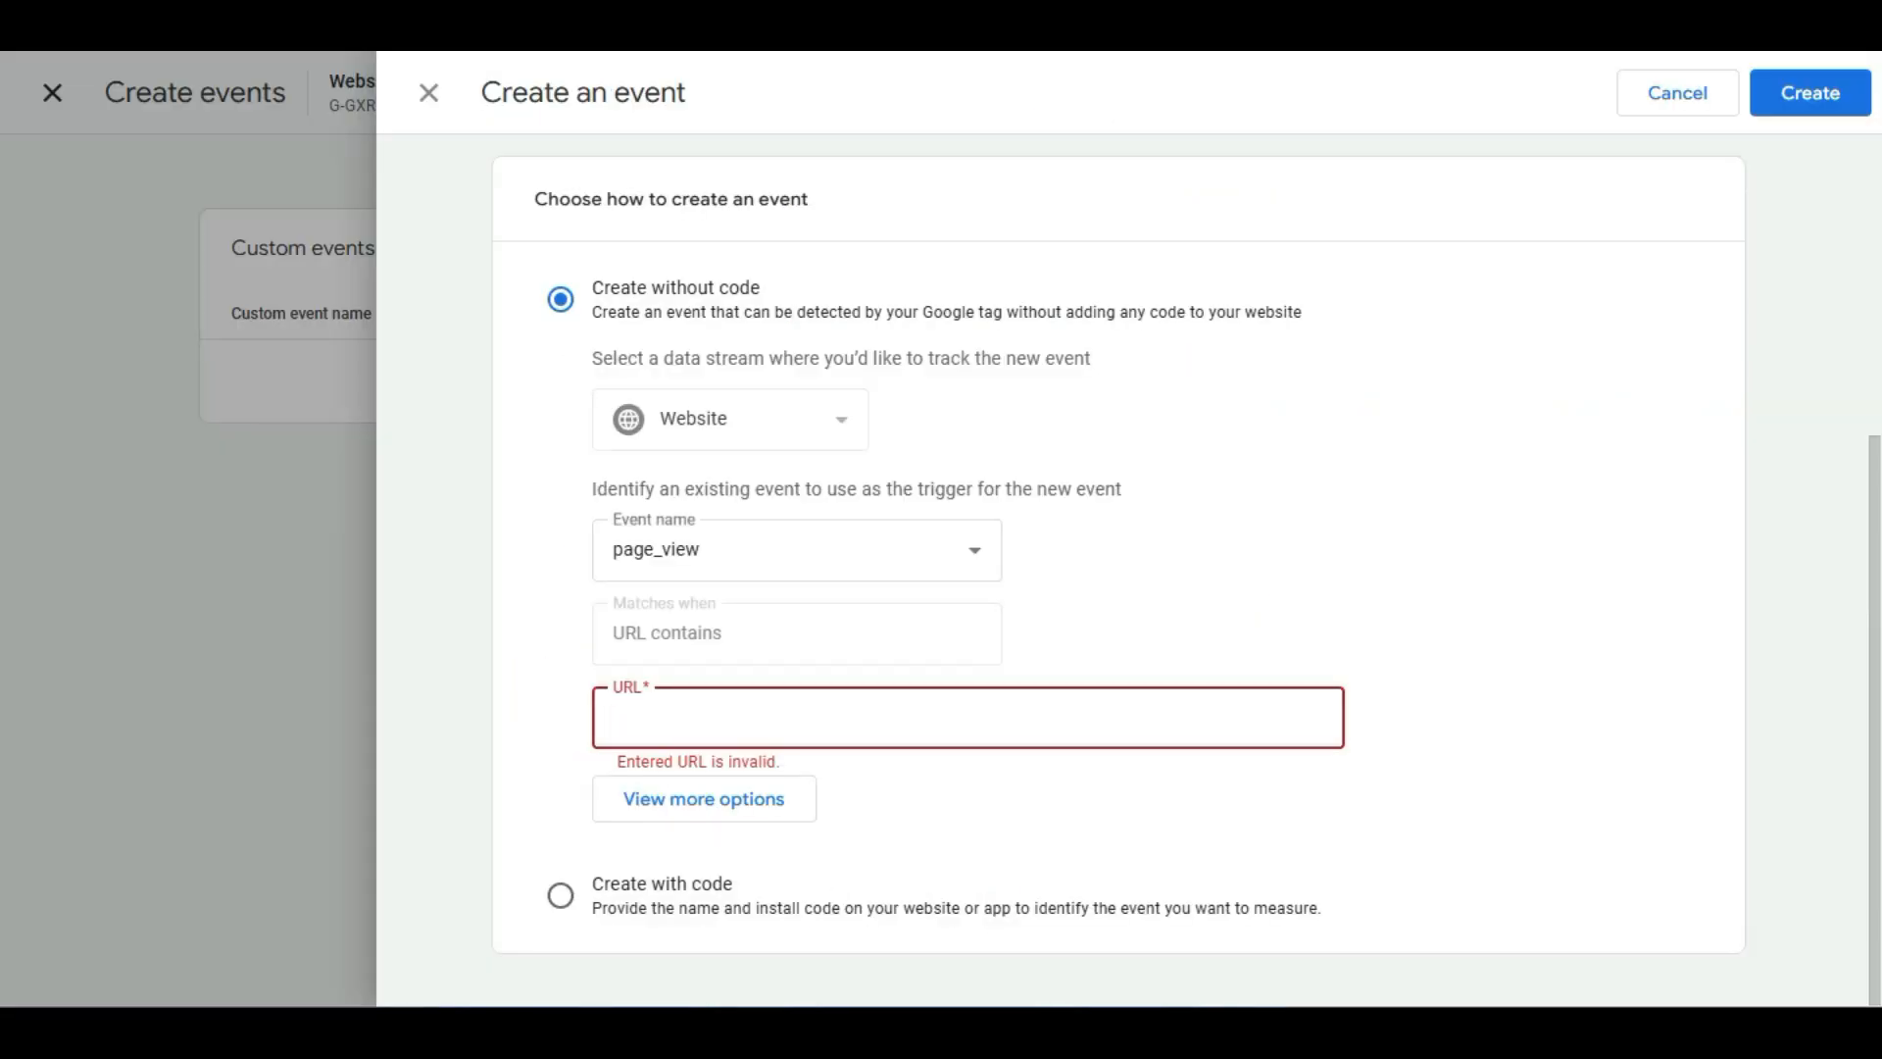
{"action": "type", "text": "https://darkred-bison-409596.hostingersite.com/"}
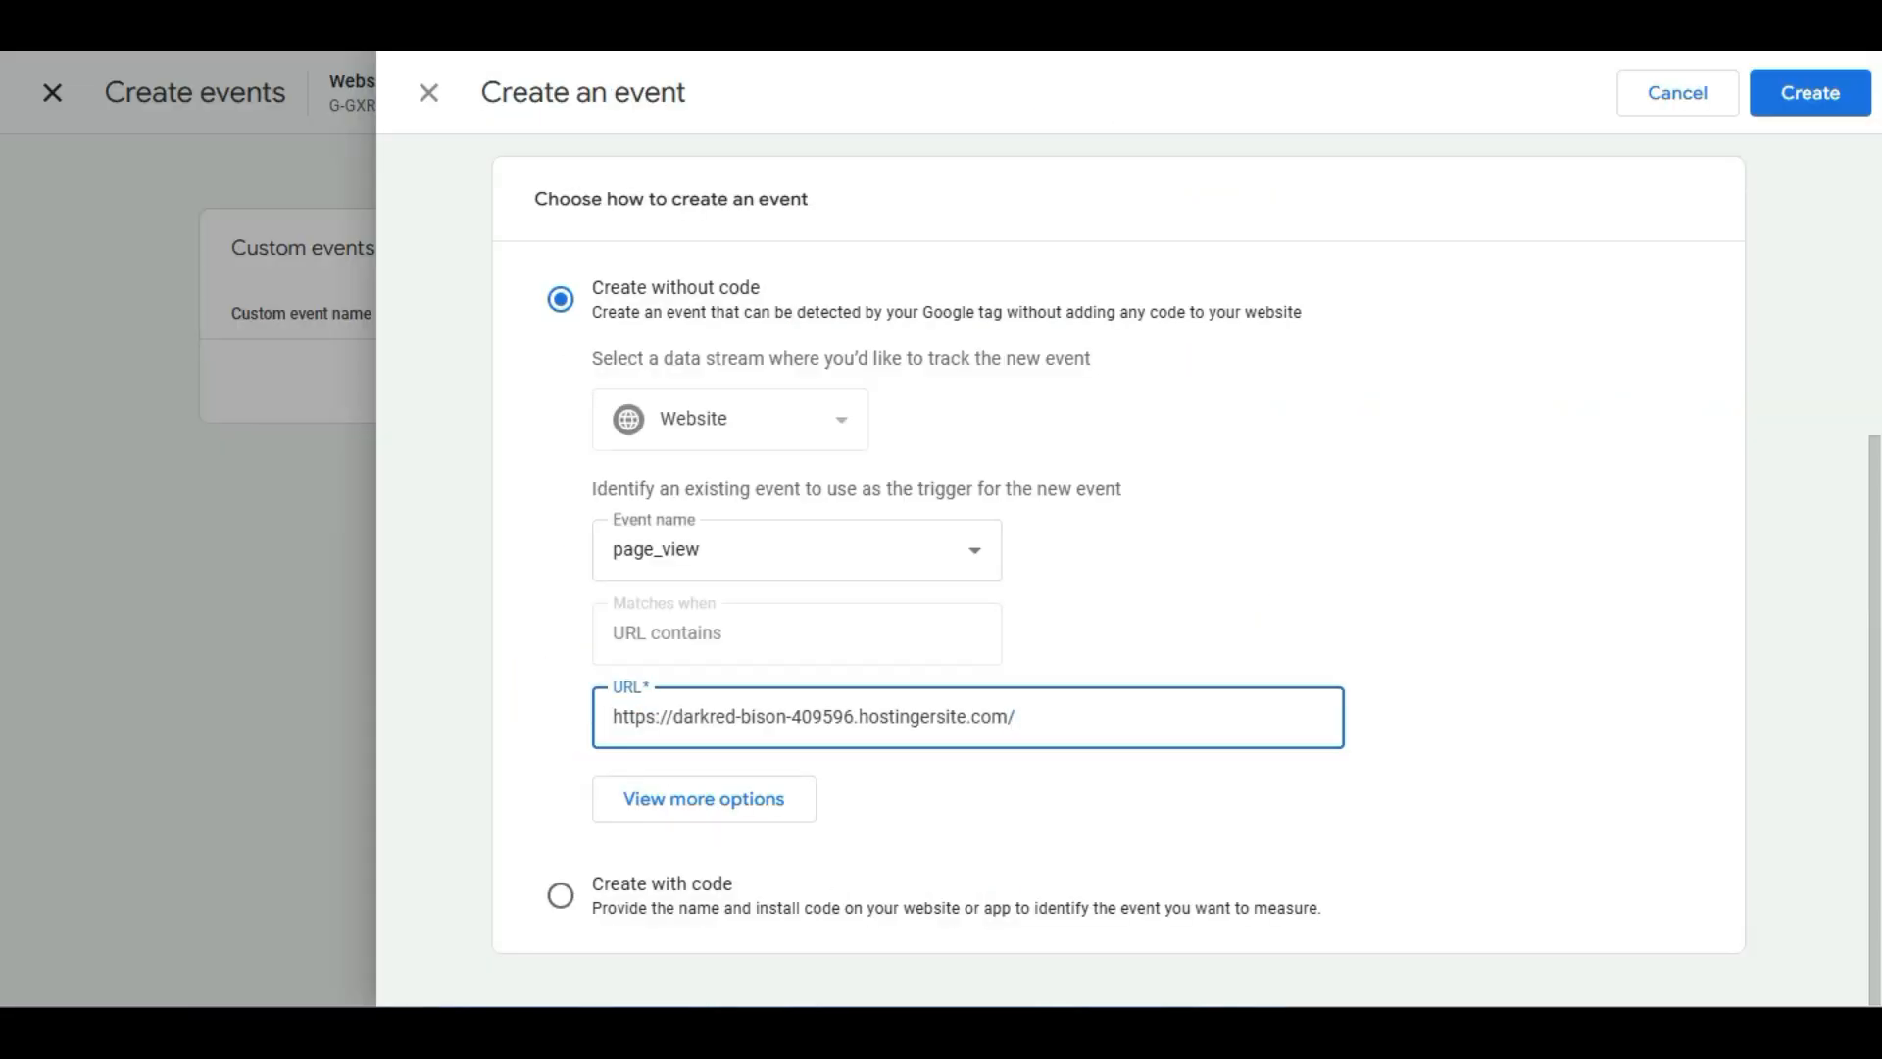
Name the custom event page_views and create it.
{"action": "left_click", "coordinate": [1810, 93]}
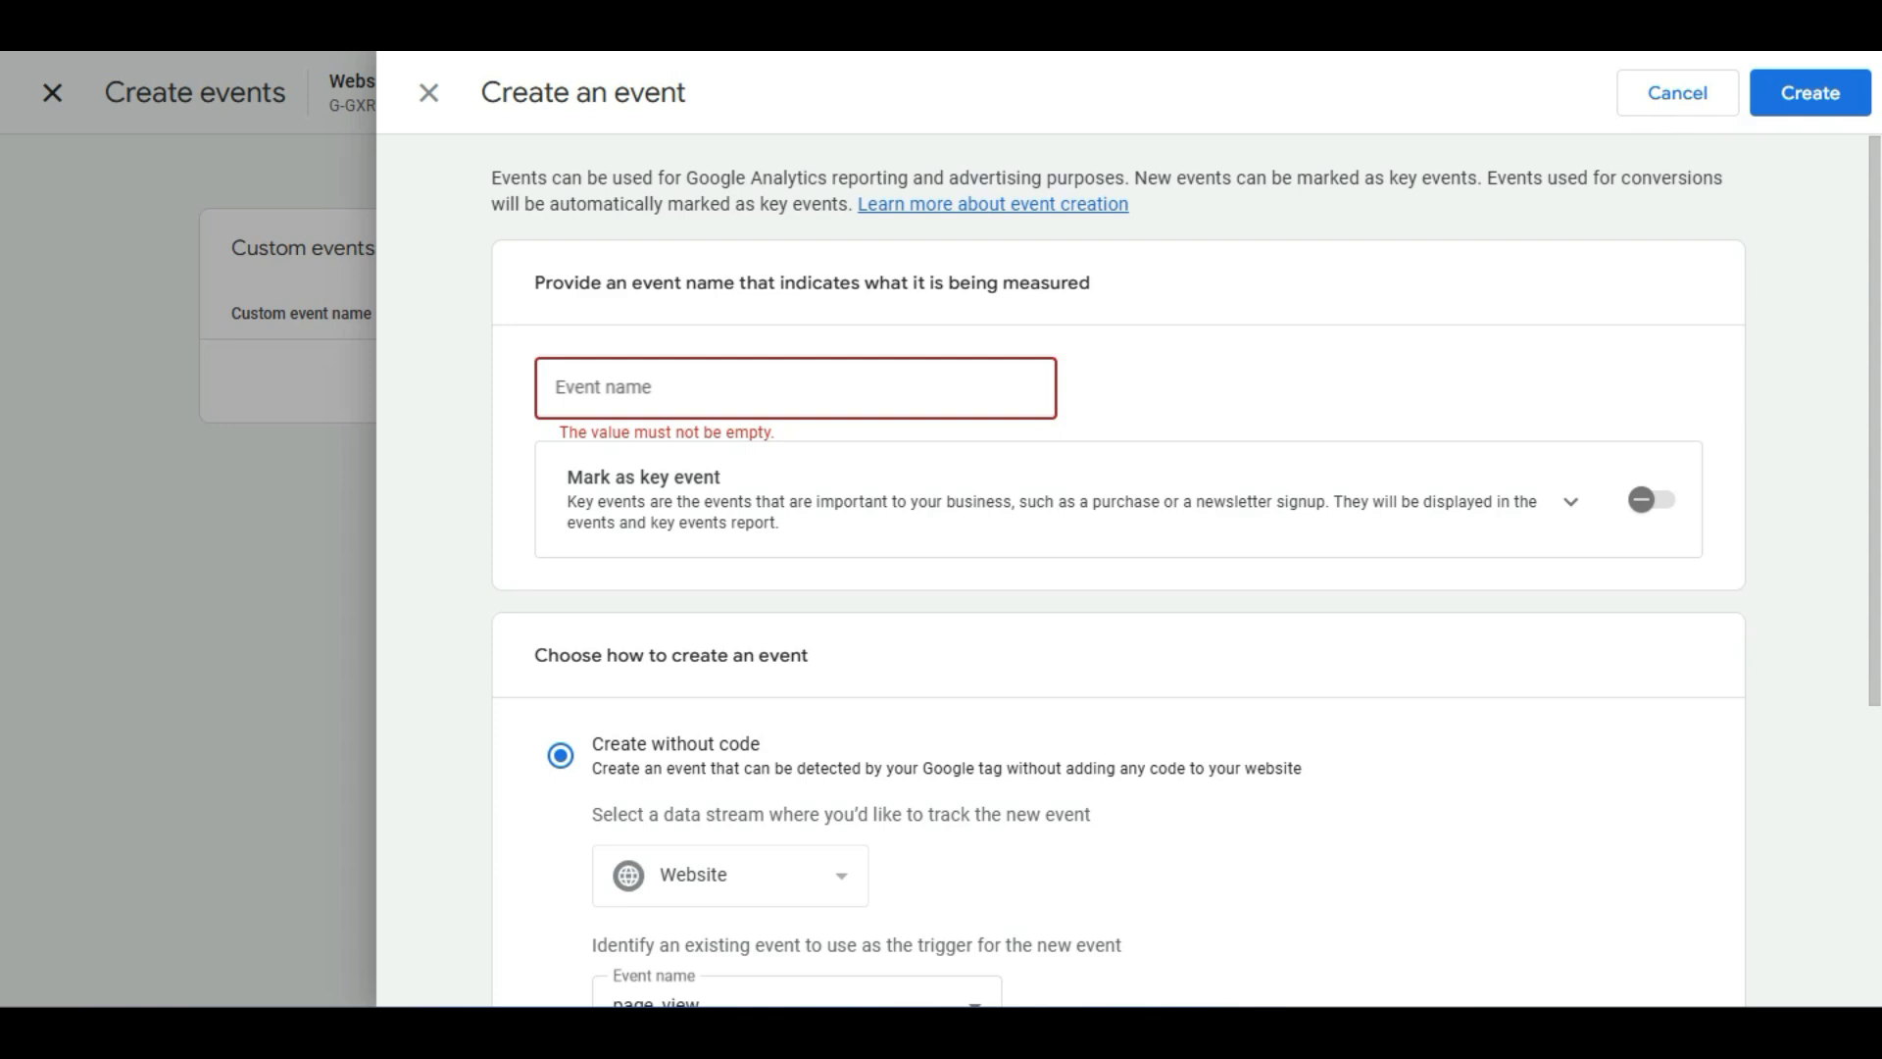
{"action": "type", "text": "page v"}
{"action": "key", "text": "BackSpace"}
{"action": "key", "text": "BackSpace"}
{"action": "type", "text": "_"}
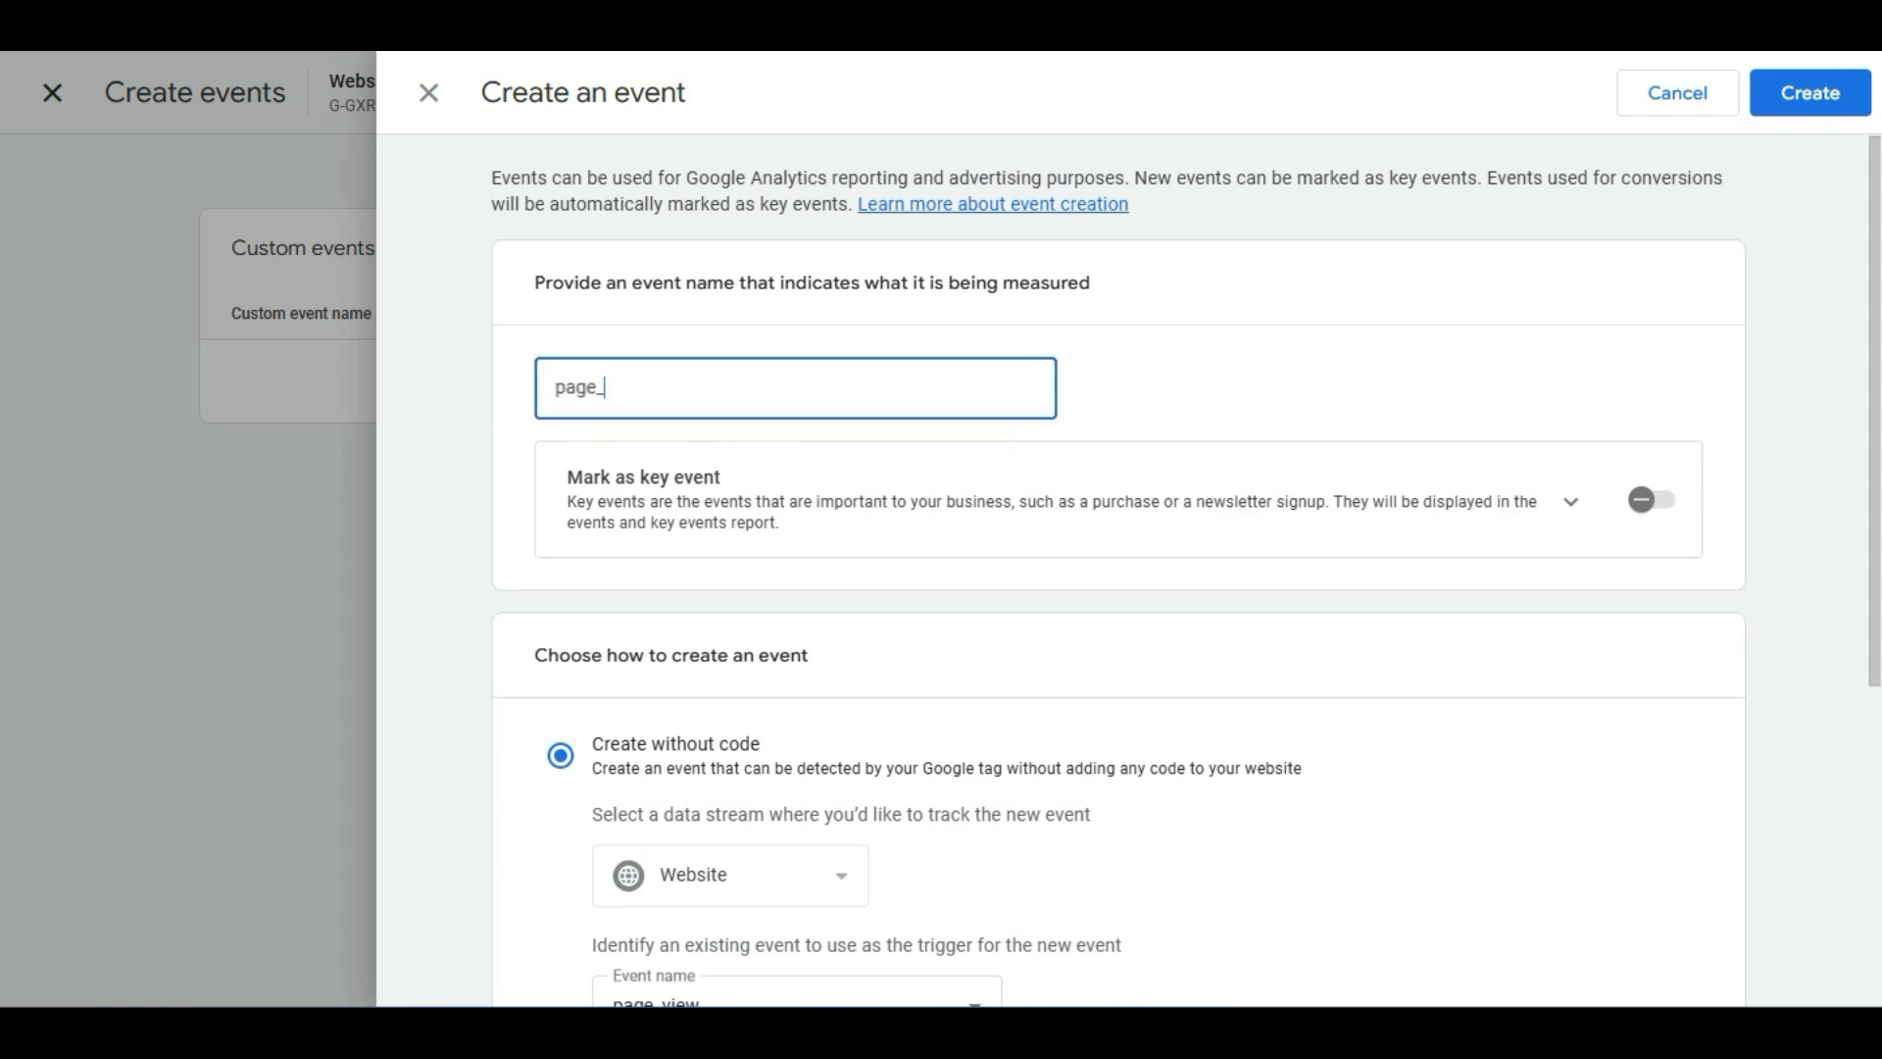
{"action": "type", "text": "views"}
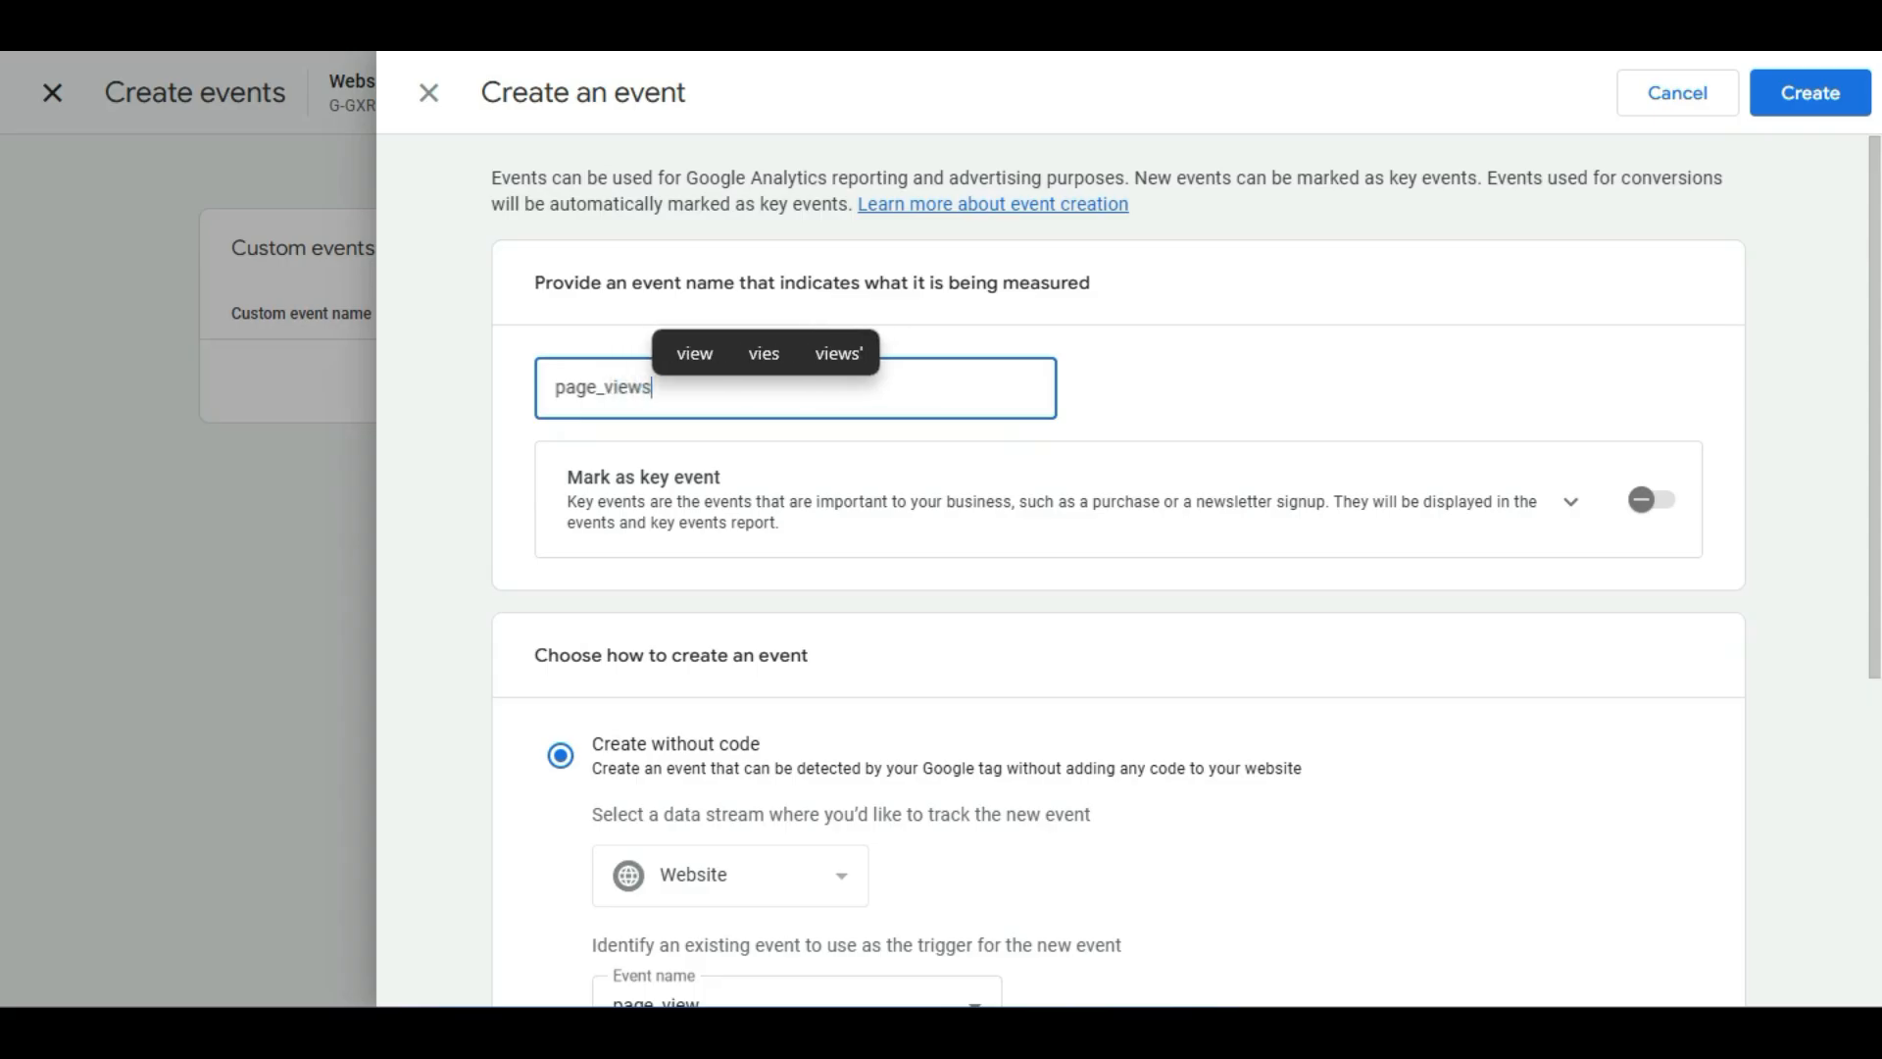
{"action": "left_click", "coordinate": [1810, 93]}
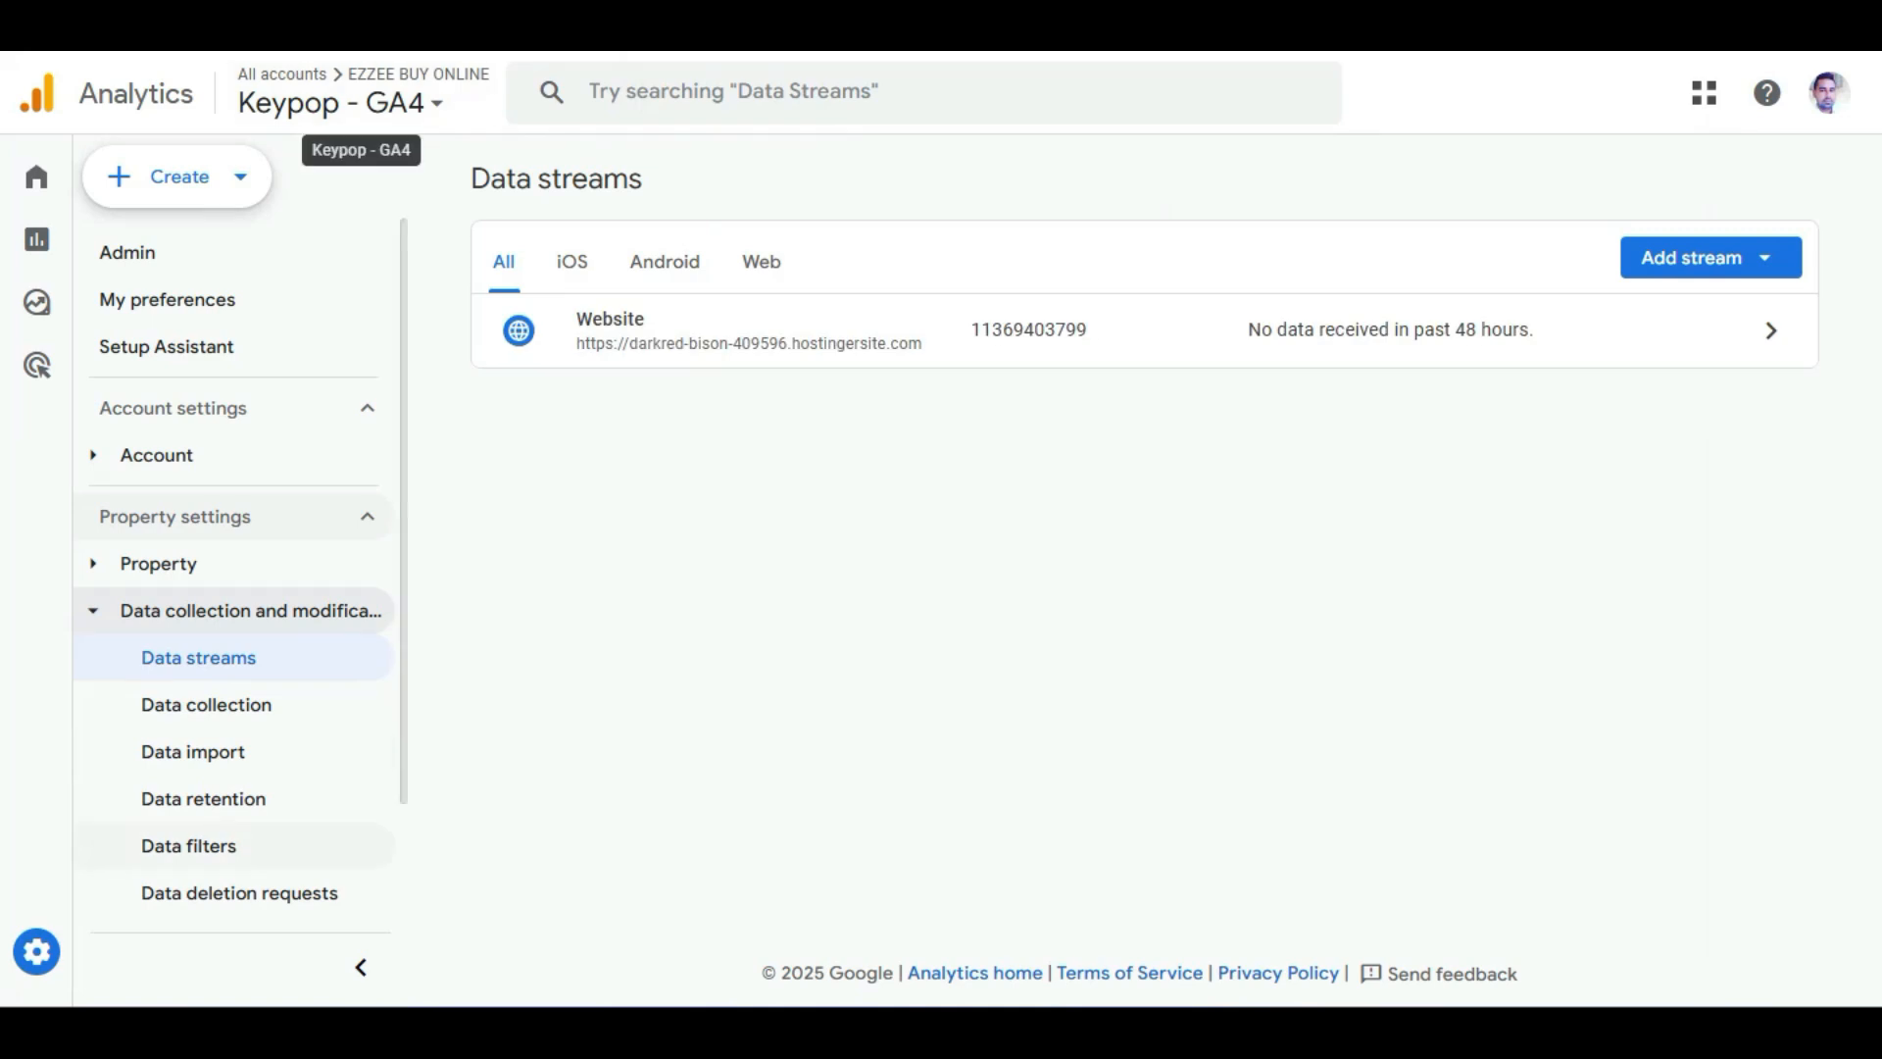
Navigate from Admin to Reports and open the View user engagement & retention overview.
{"action": "left_click", "coordinate": [36, 951]}
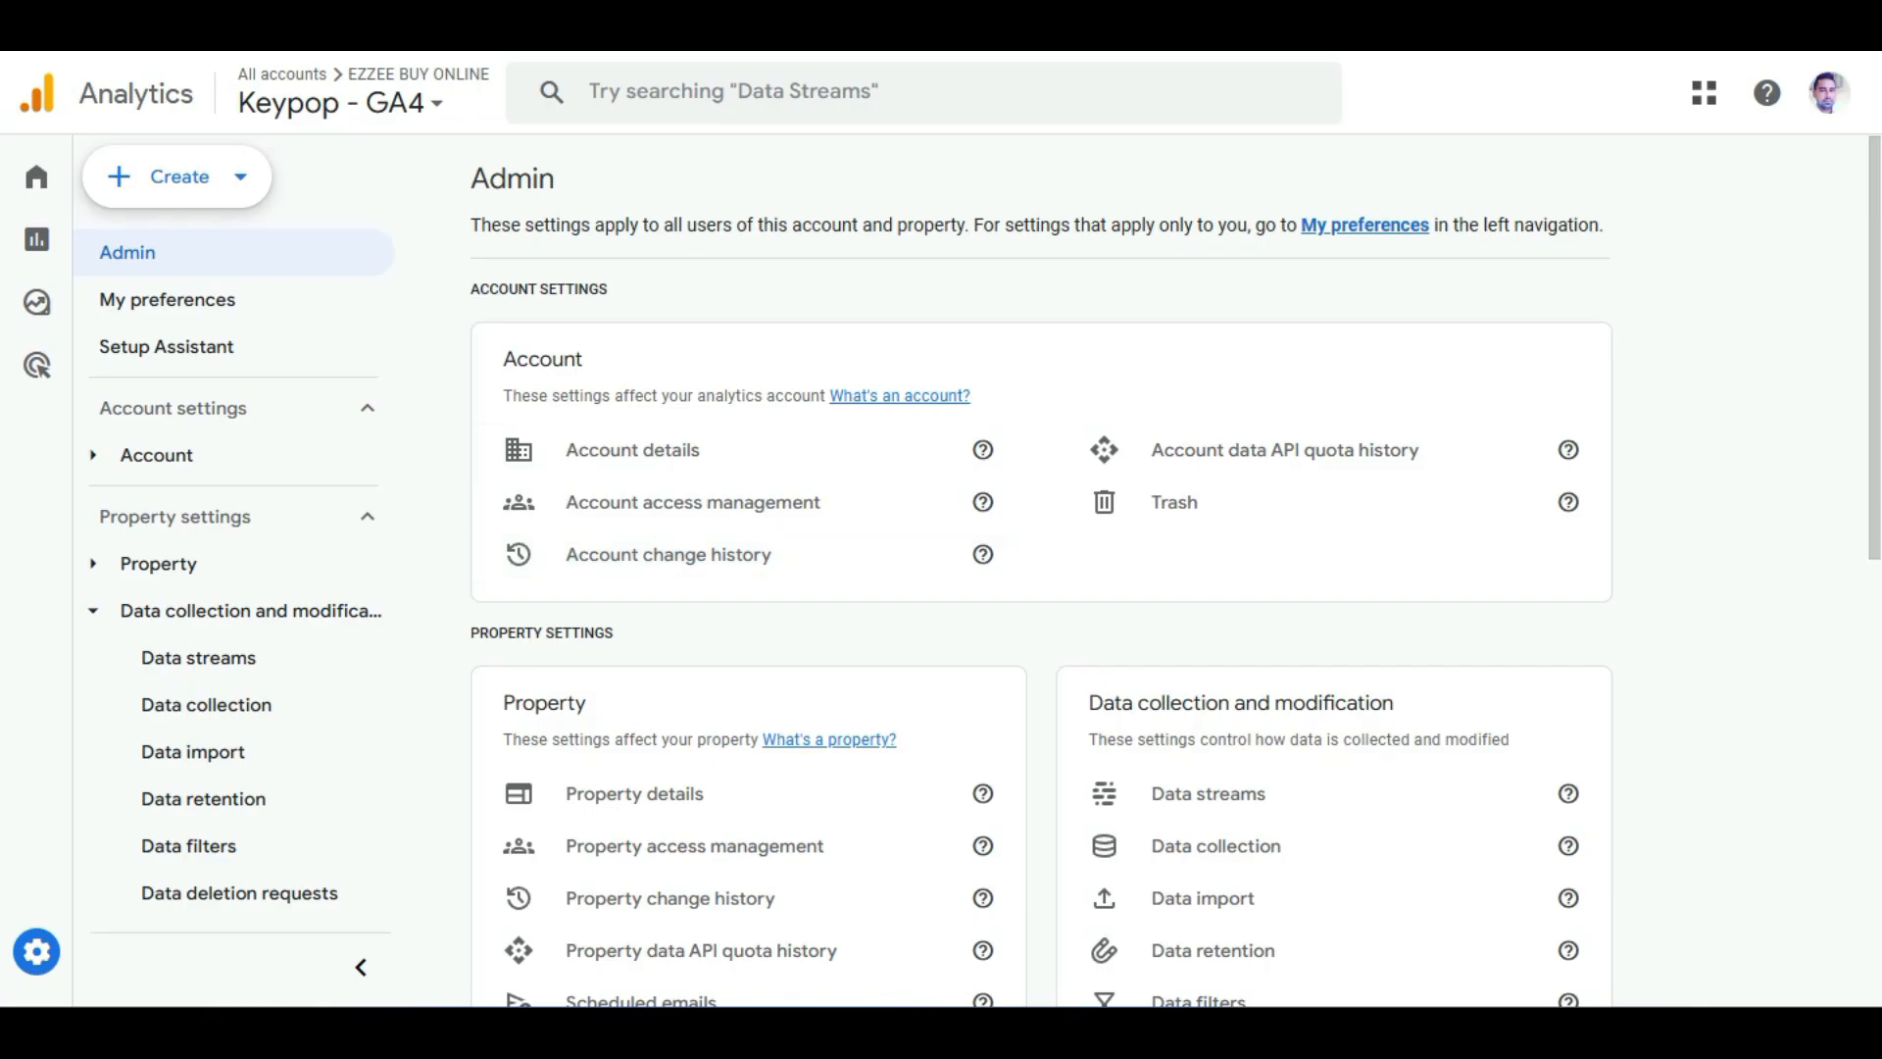
{"action": "left_click", "coordinate": [250, 611]}
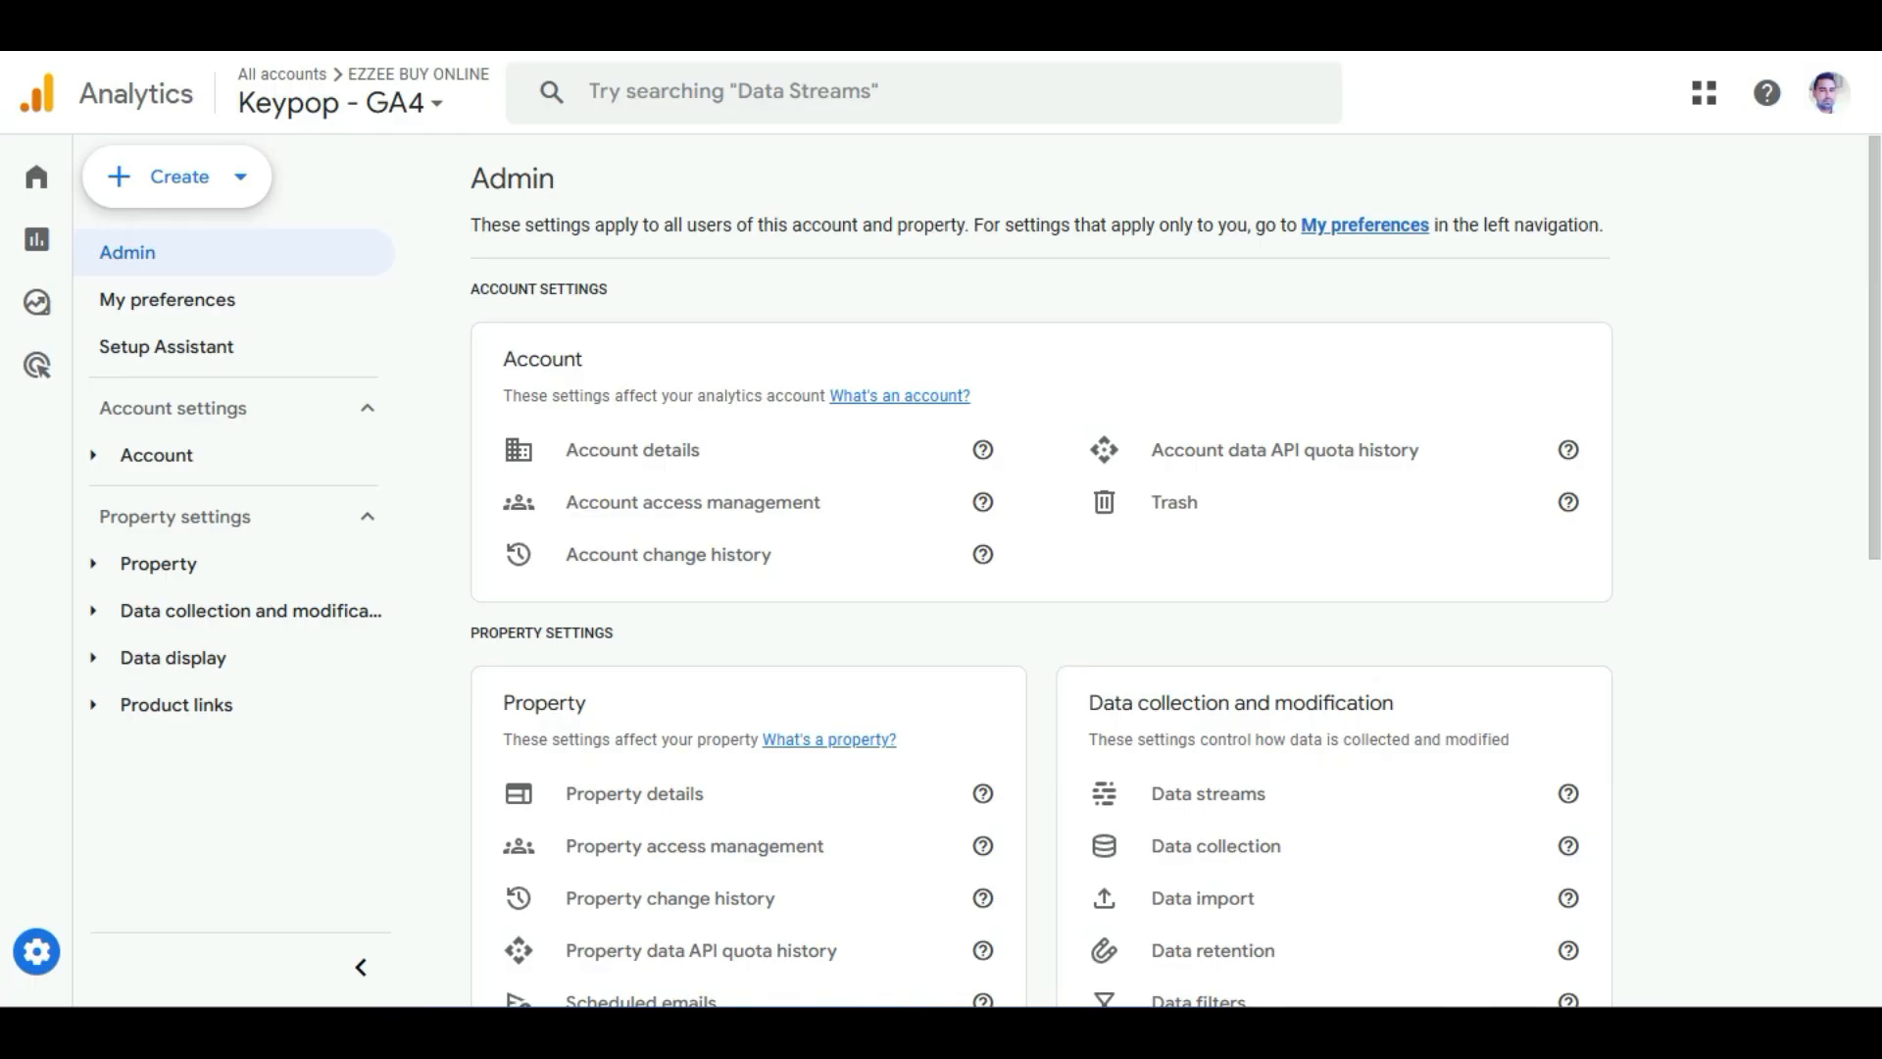
{"action": "mouse_move", "coordinate": [39, 422]}
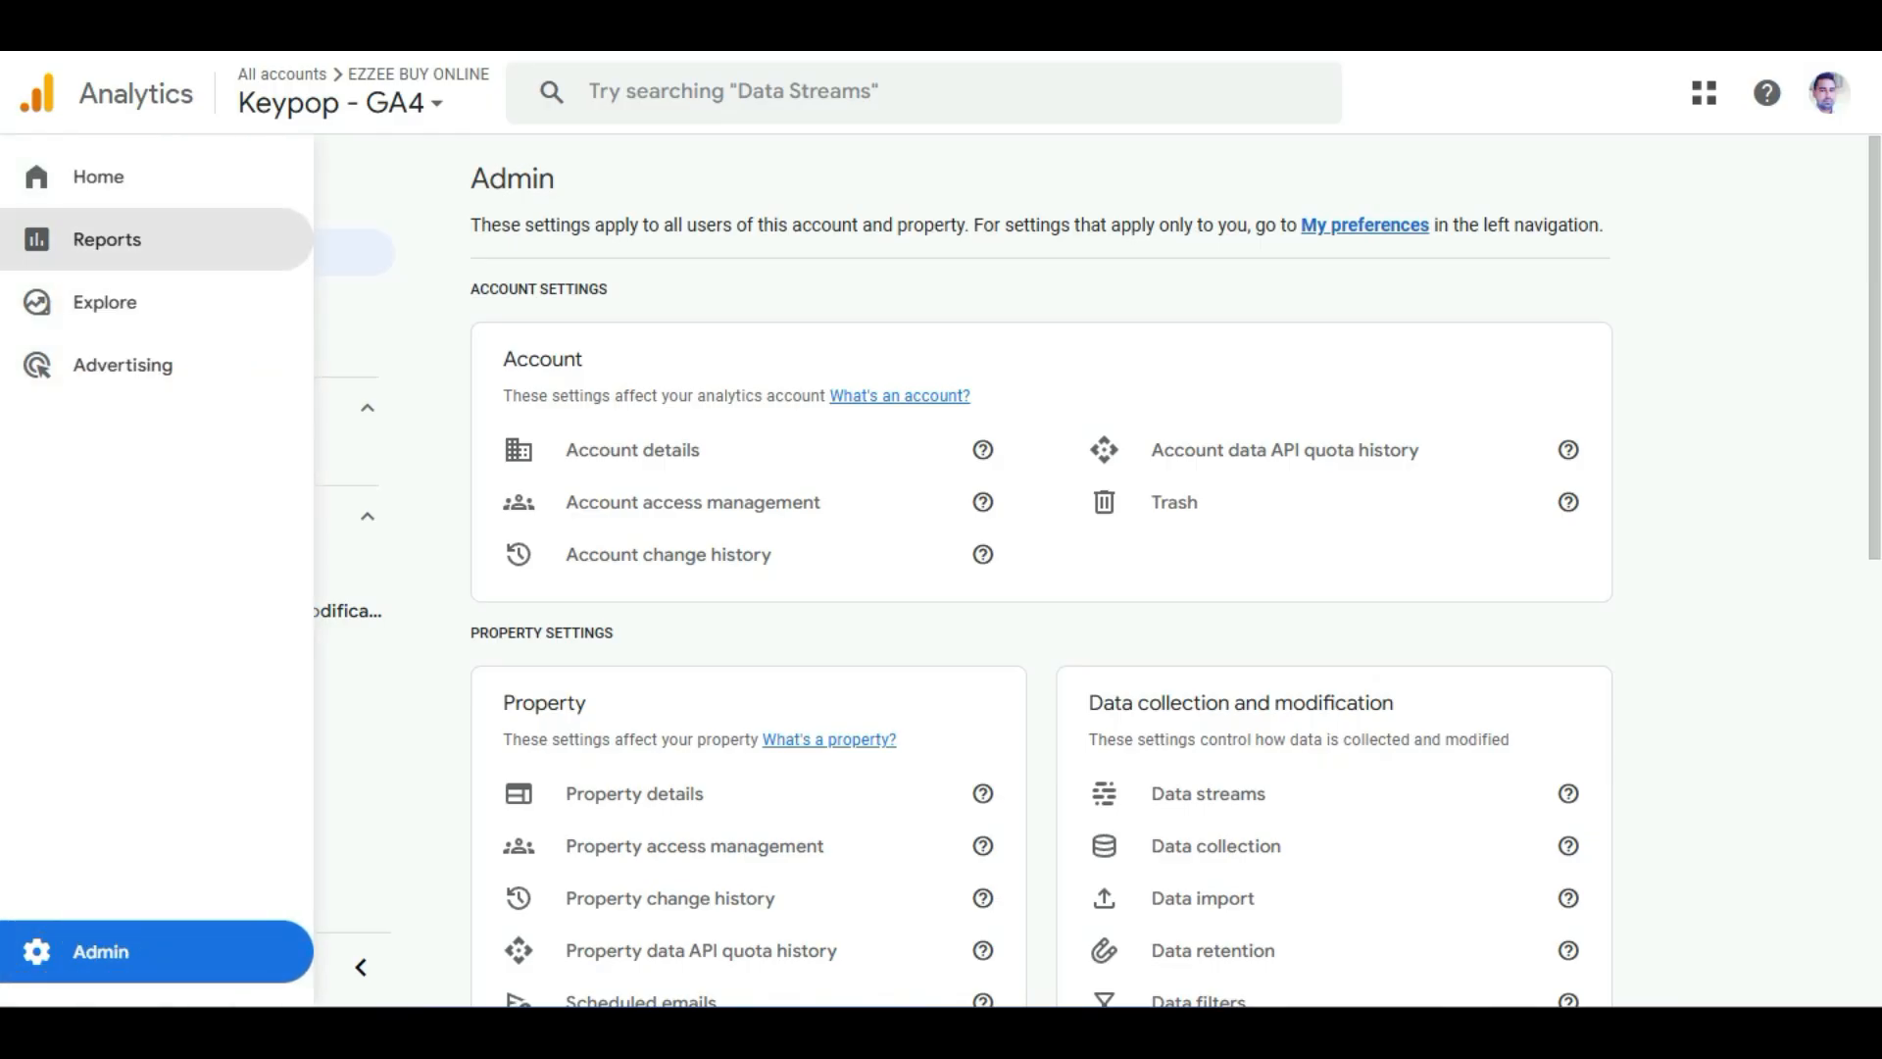
{"action": "left_click", "coordinate": [106, 240]}
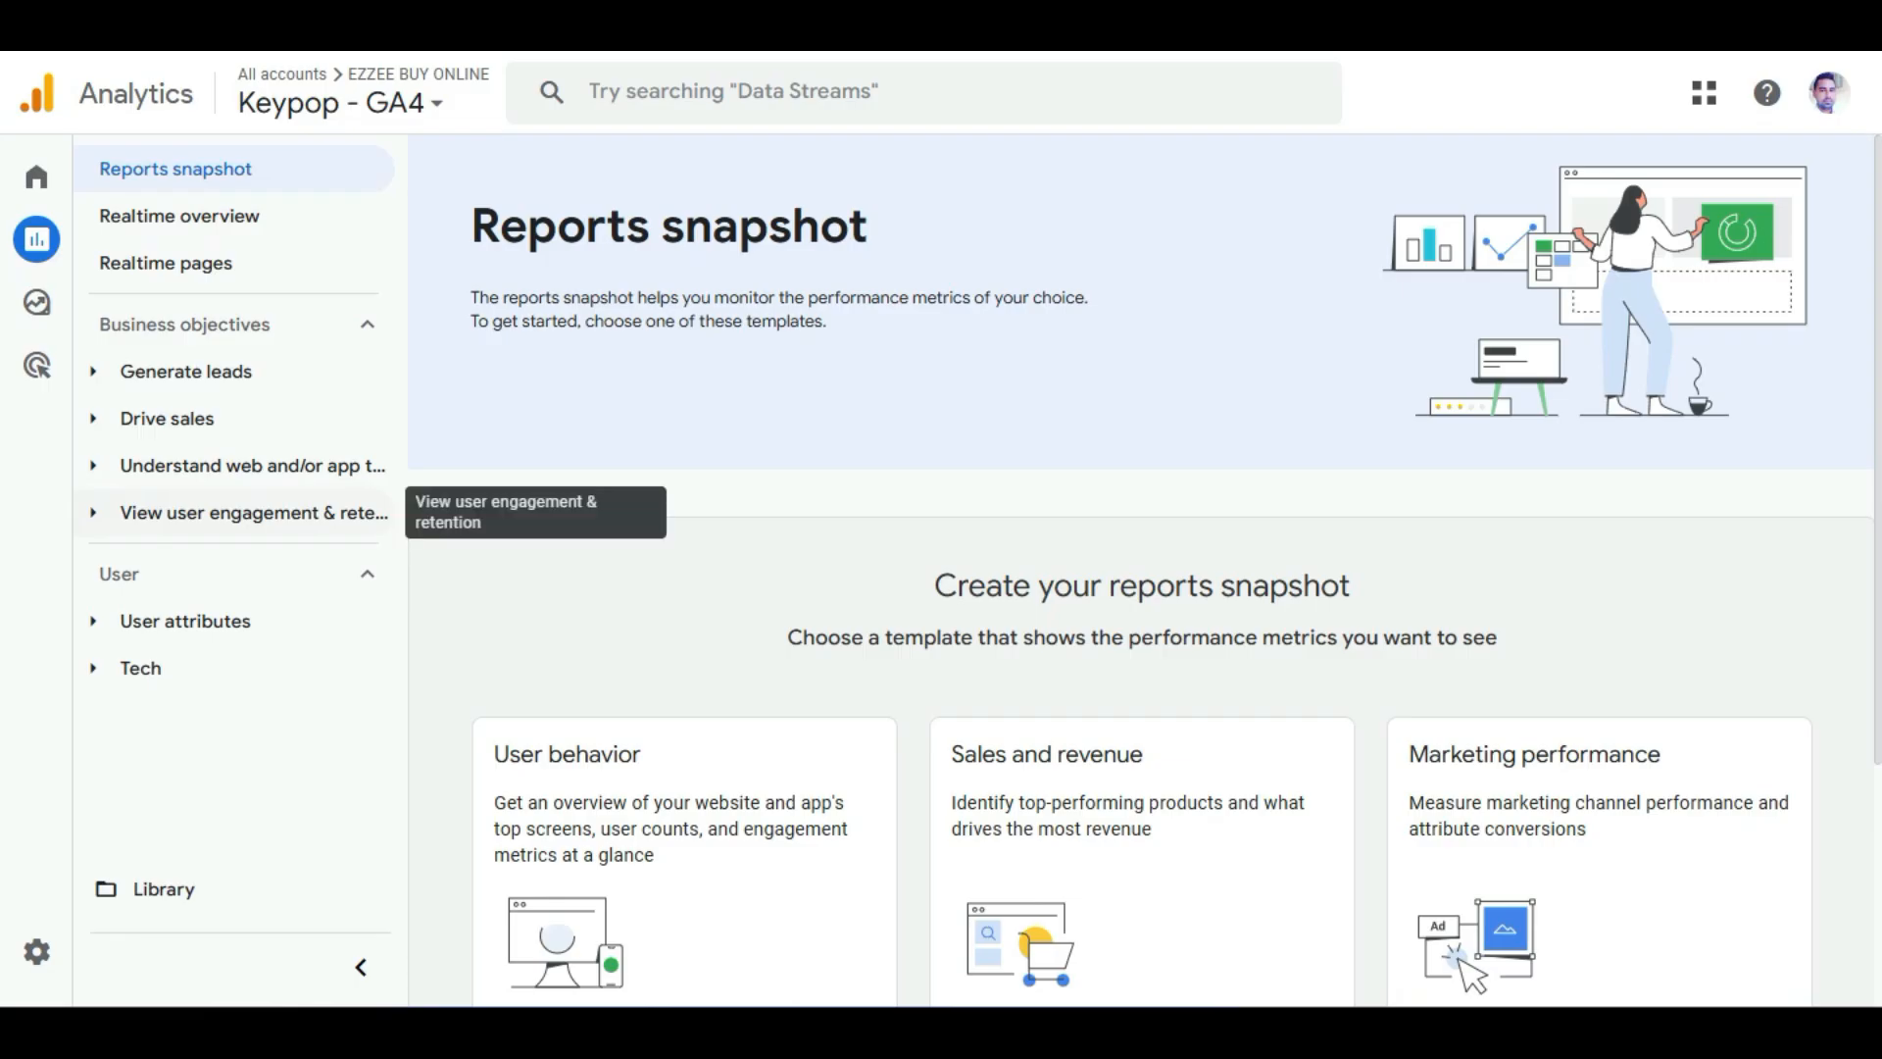
{"action": "left_click", "coordinate": [245, 513]}
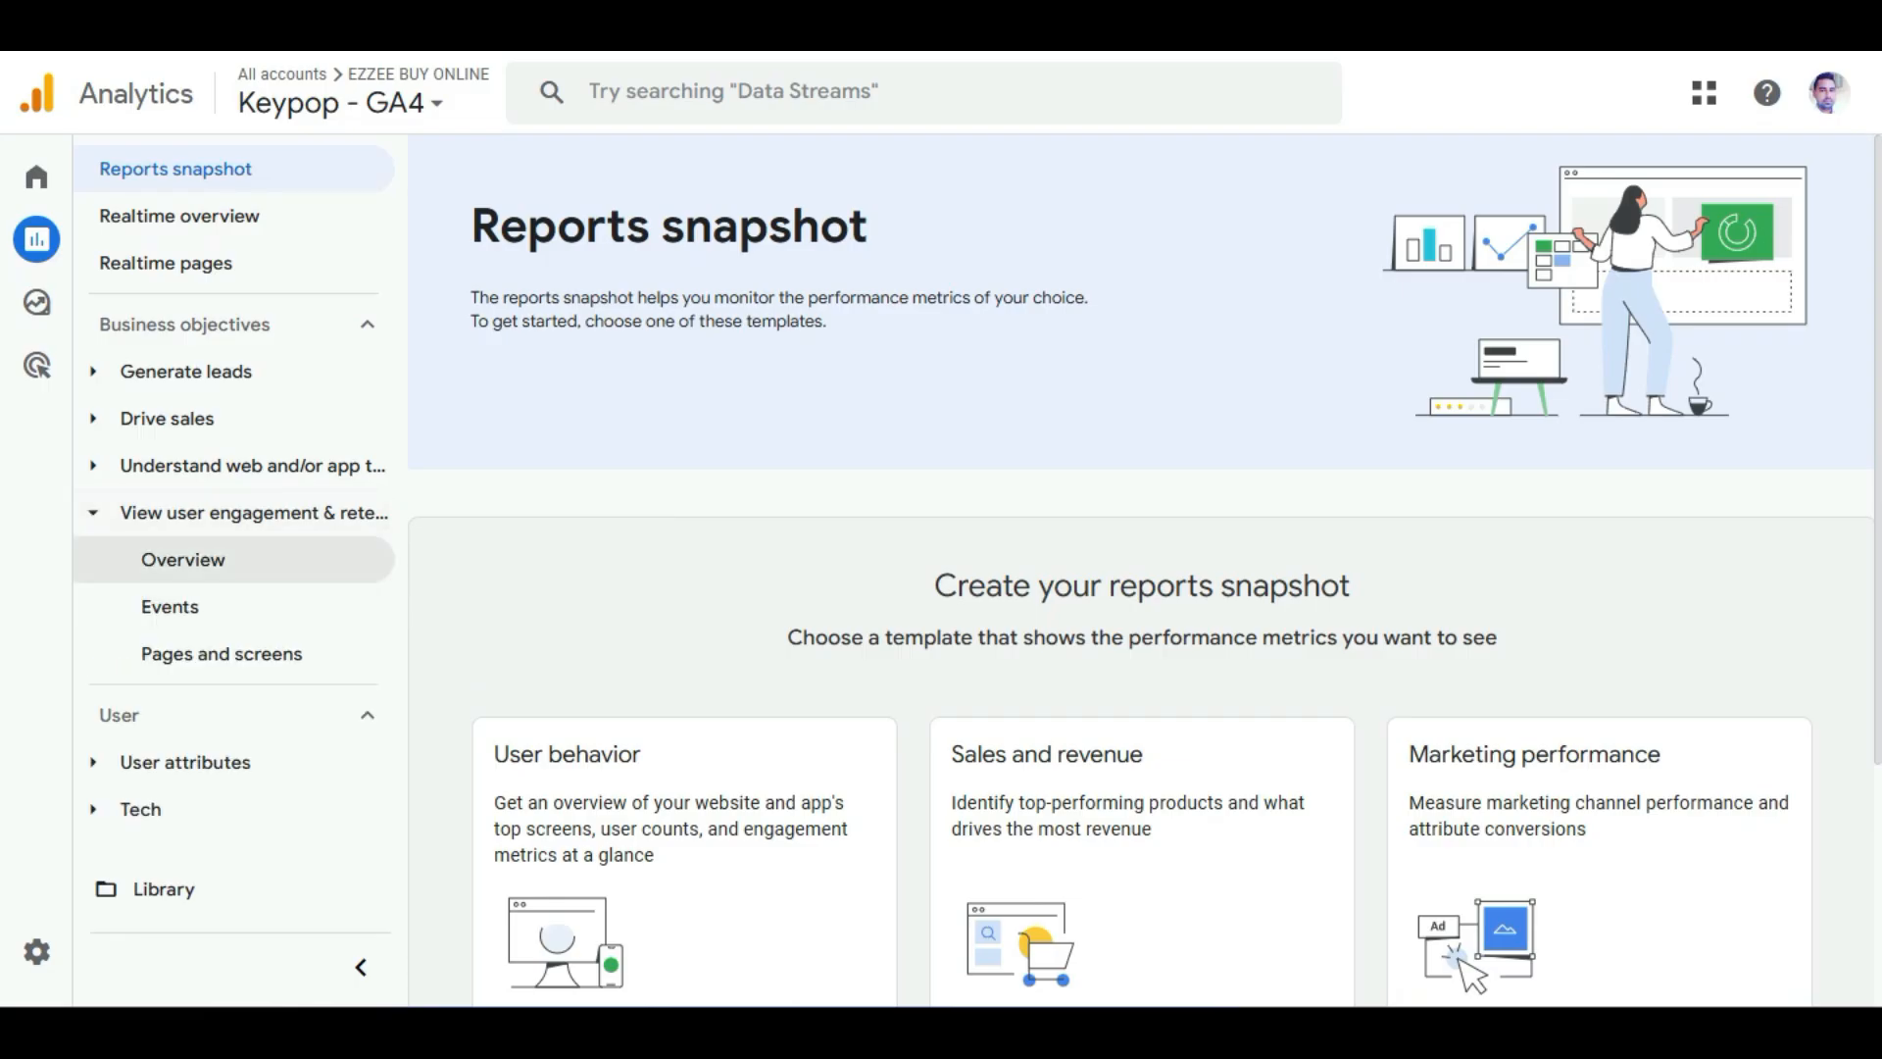
{"action": "left_click", "coordinate": [187, 559]}
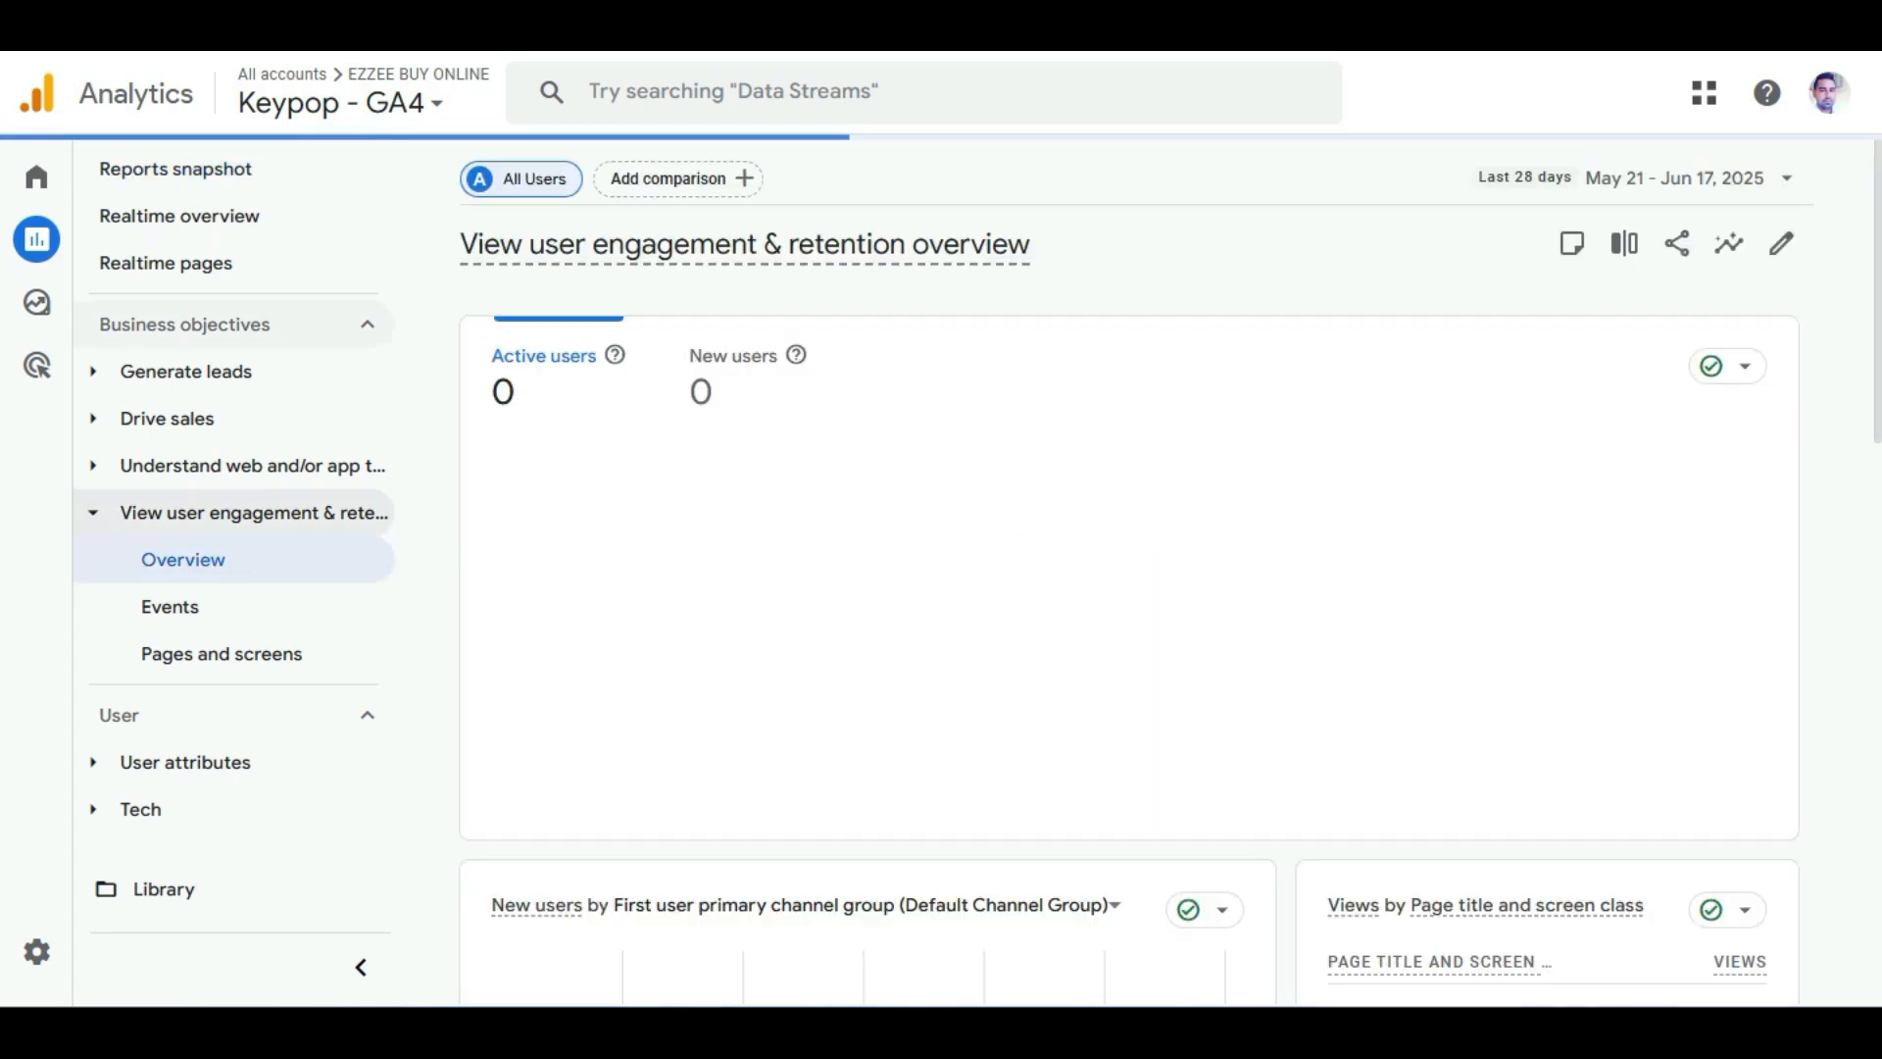
Scroll through the overview, then open the Events report and review its event table.
{"action": "scroll", "coordinate": [1127, 588], "scroll_direction": "down", "scroll_amount": 4}
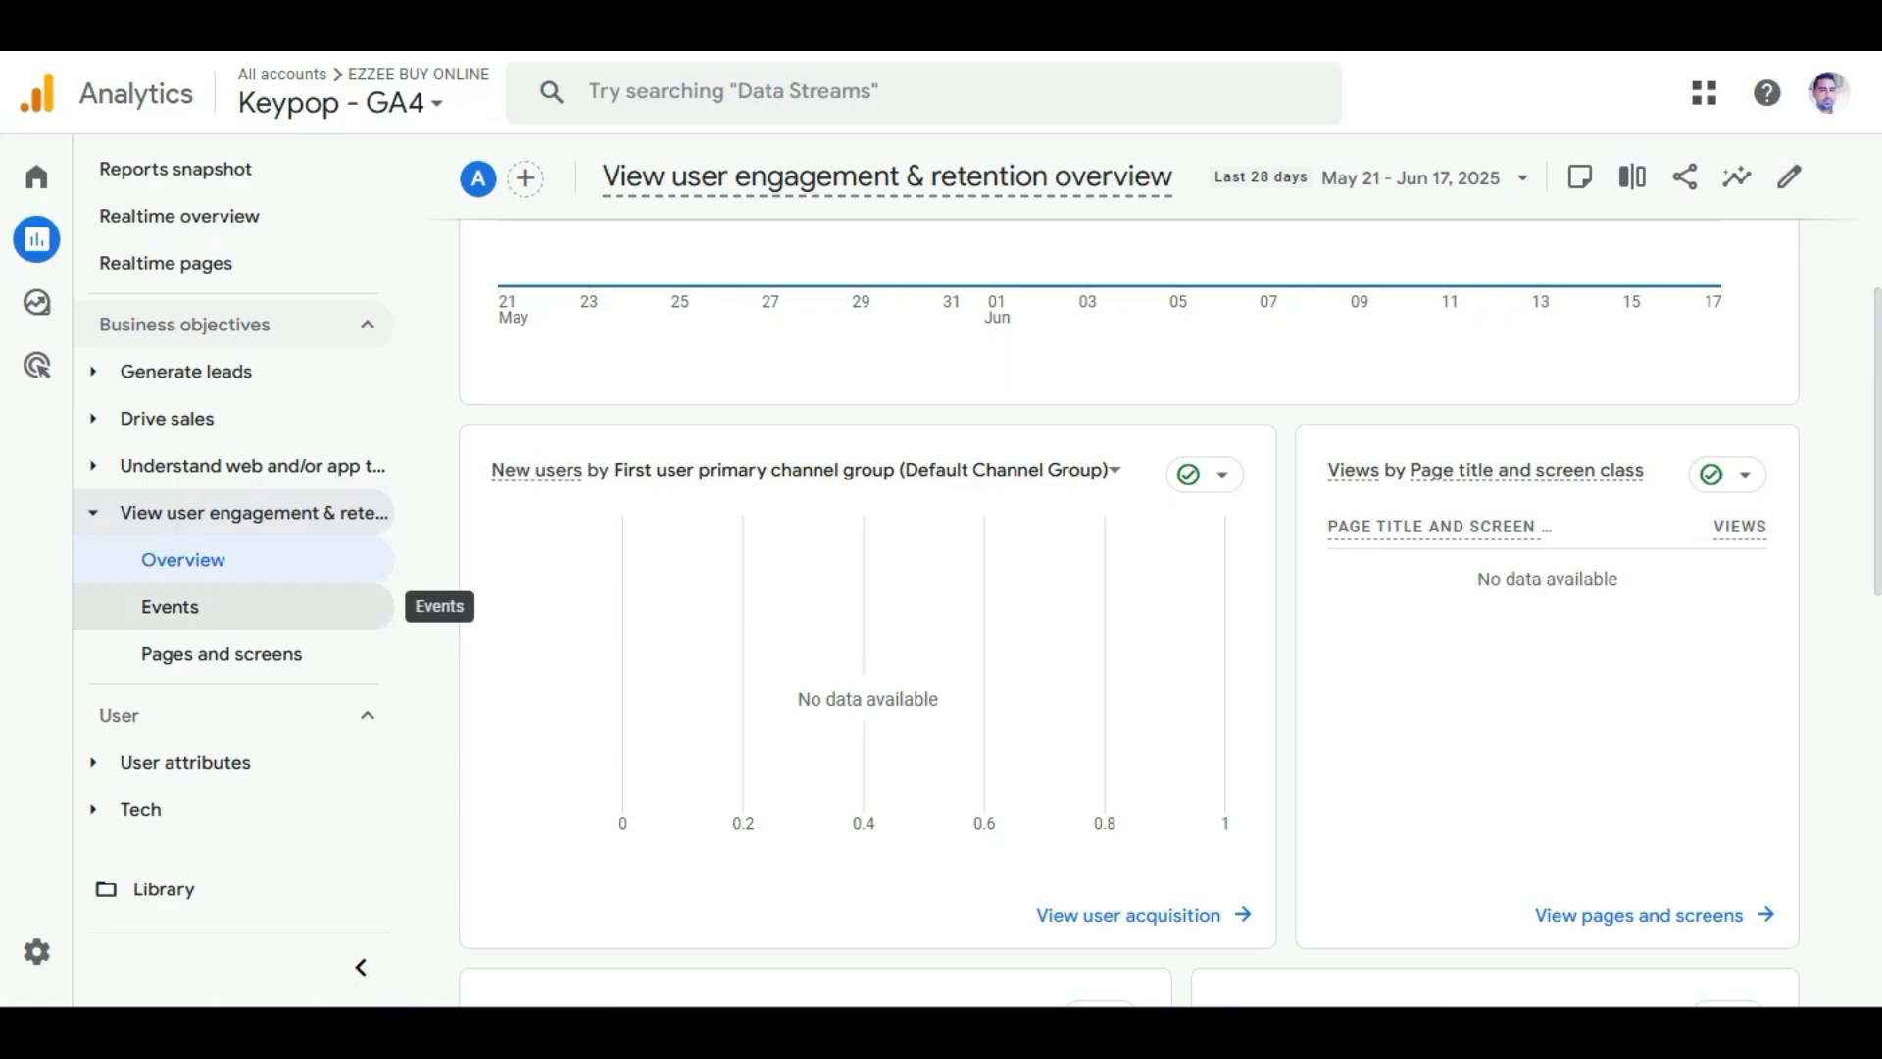
{"action": "left_click", "coordinate": [176, 606]}
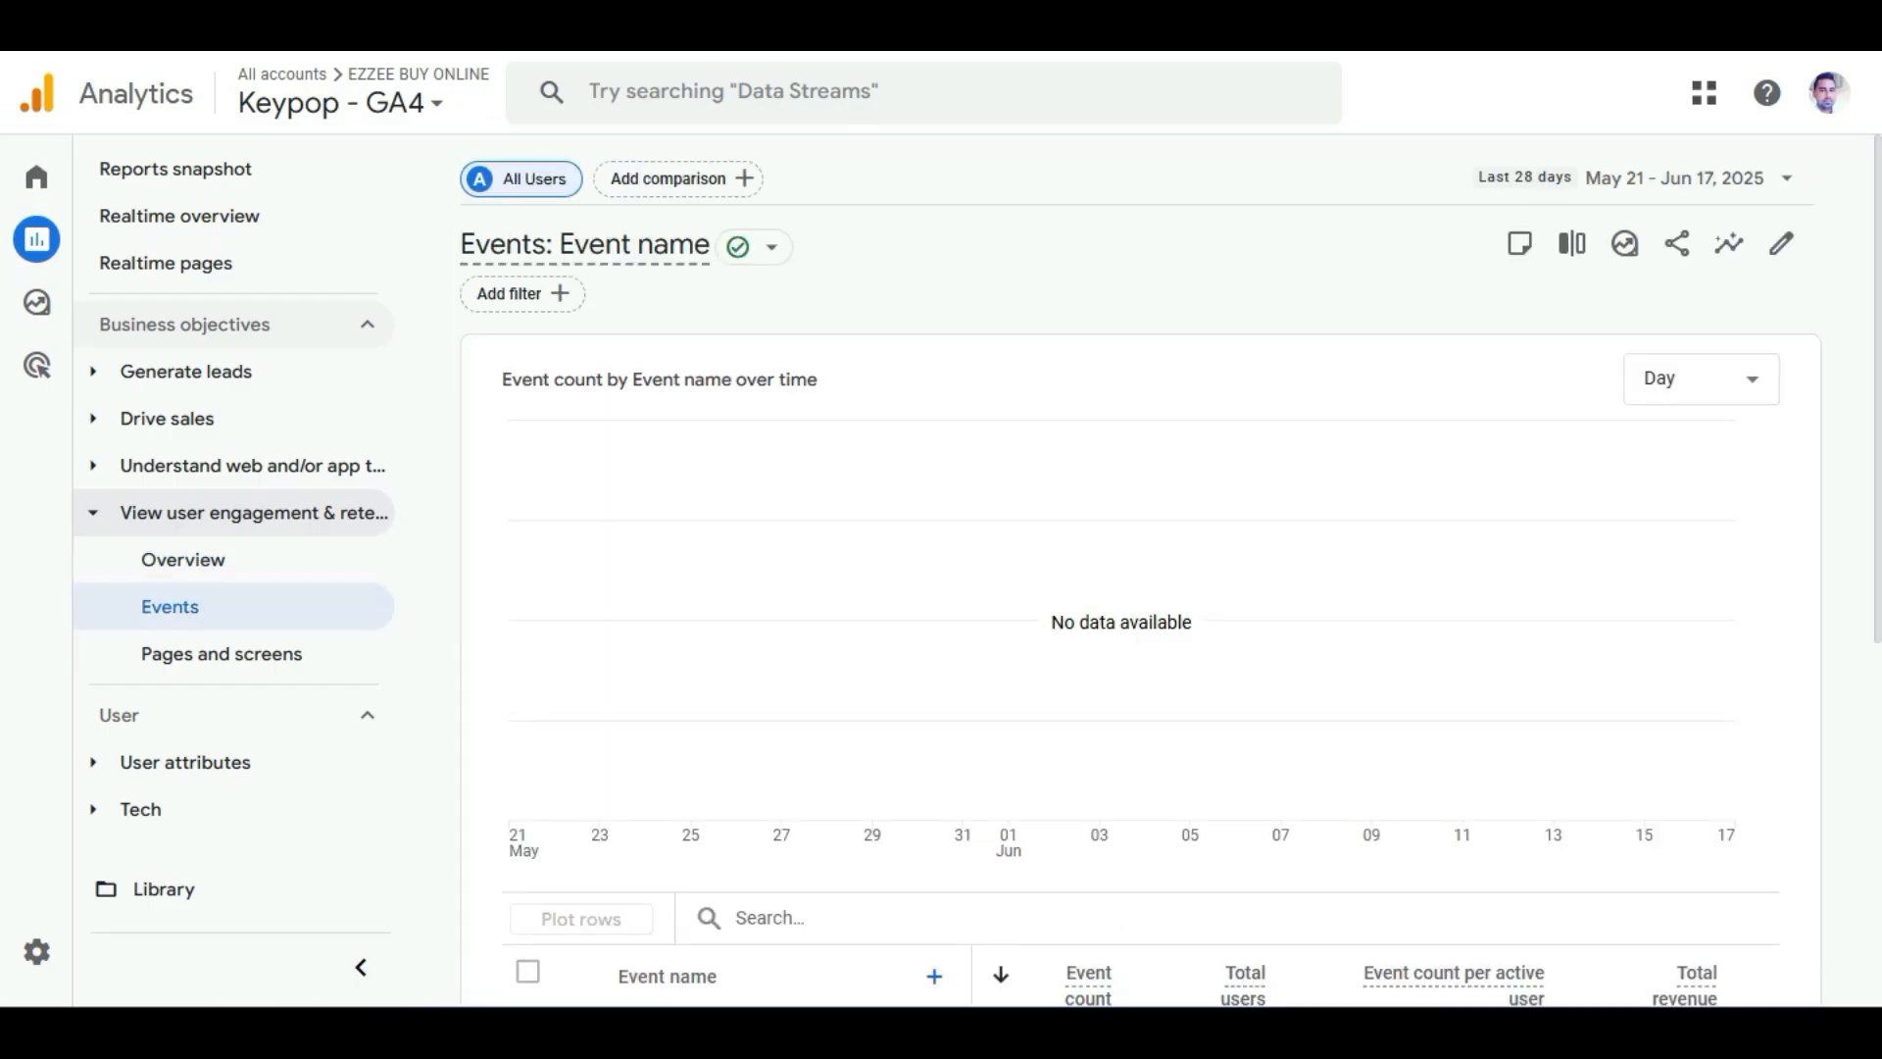
{"action": "scroll", "coordinate": [691, 588], "scroll_direction": "down", "scroll_amount": 2}
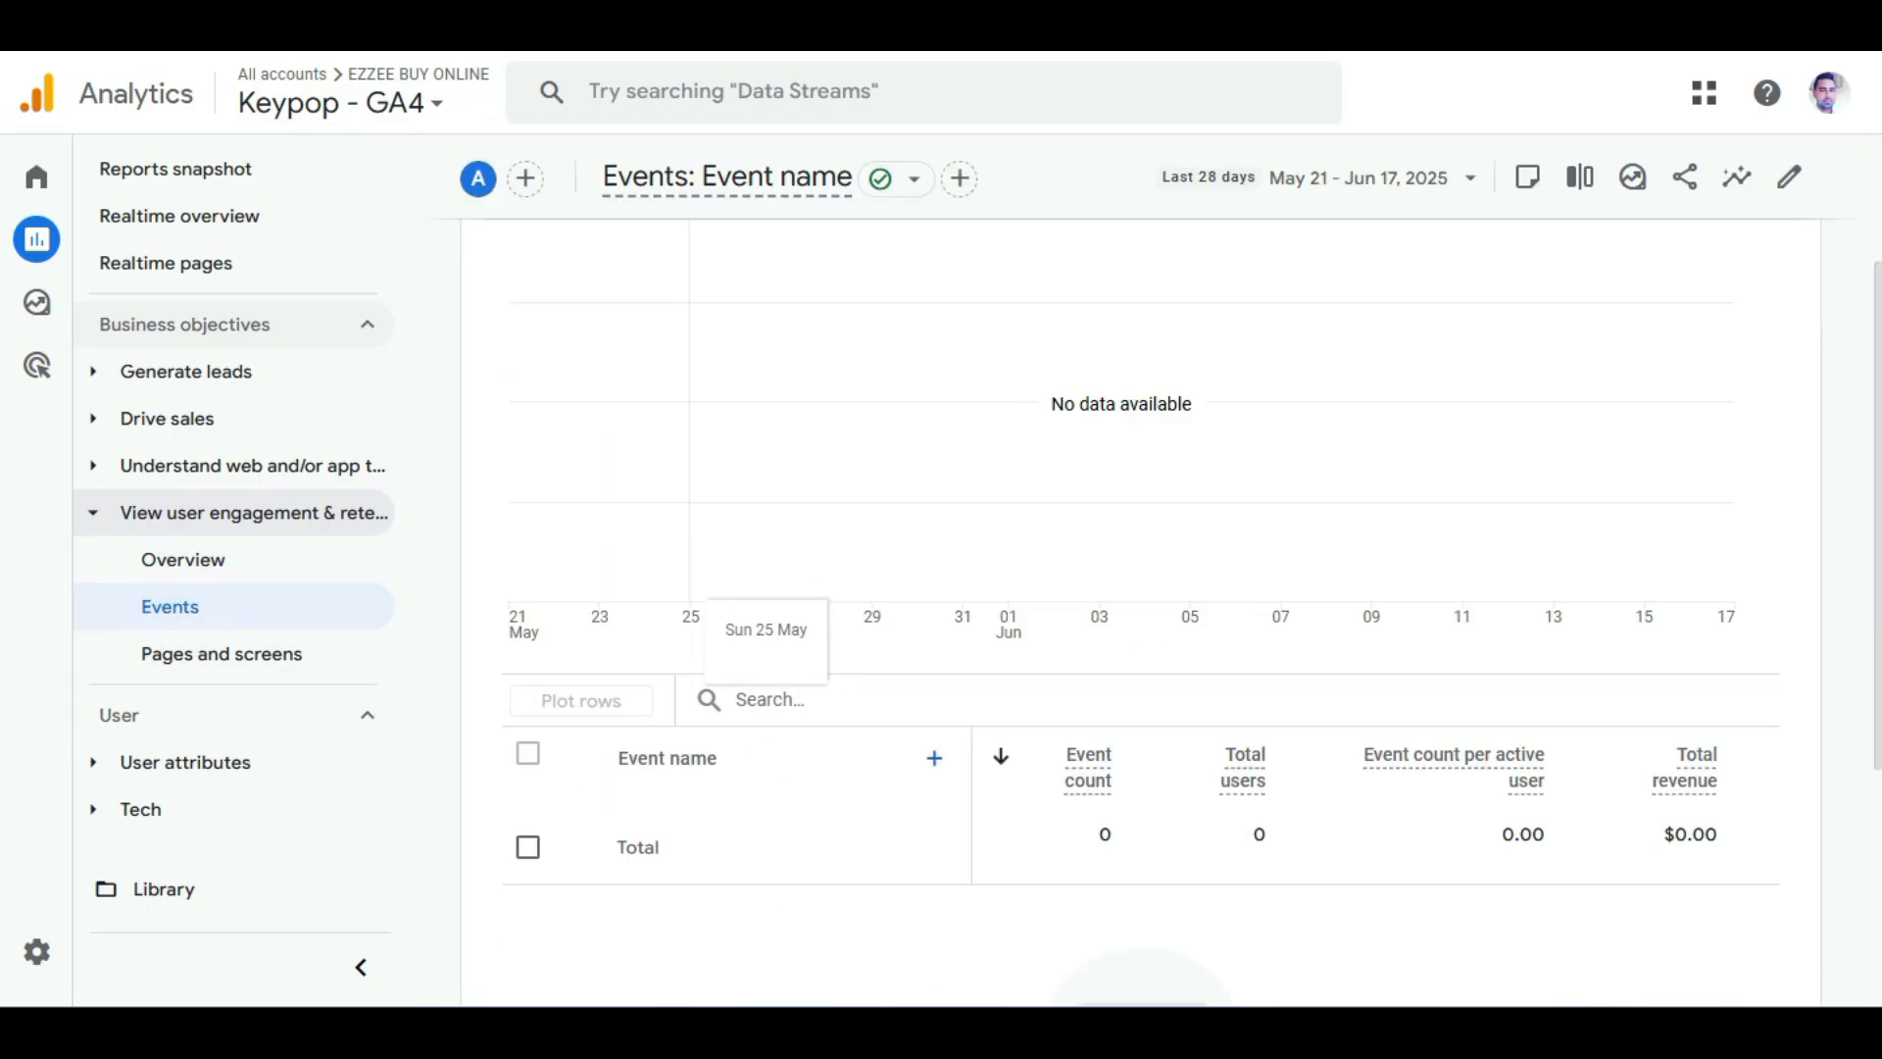
{"action": "scroll", "coordinate": [691, 588], "scroll_direction": "down", "scroll_amount": 2}
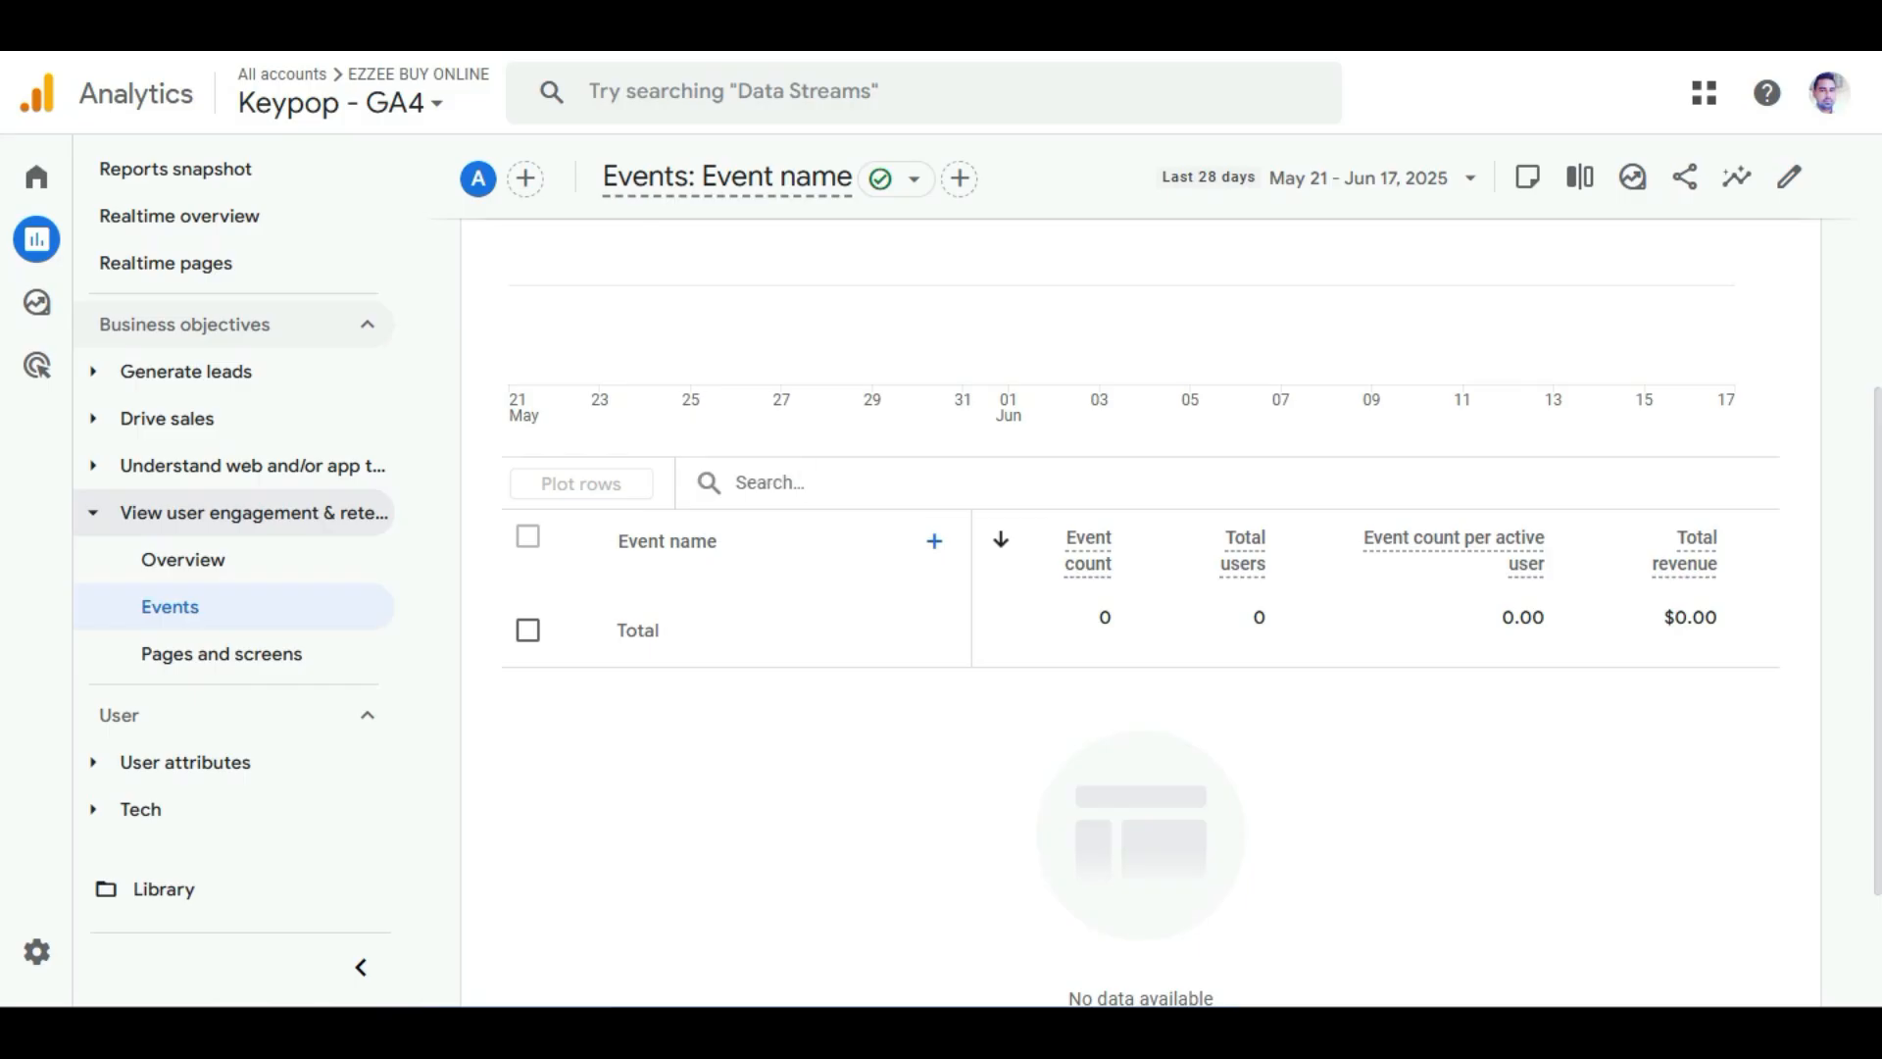
{"action": "scroll", "coordinate": [826, 490], "scroll_direction": "up", "scroll_amount": 4}
{"action": "scroll", "coordinate": [827, 490], "scroll_direction": "down", "scroll_amount": 2}
{"action": "scroll", "coordinate": [980, 539], "scroll_direction": "up", "scroll_amount": 2}
Open the Events report's filter builder and browse the available dimensions without applying a filter.
{"action": "left_click", "coordinate": [522, 295]}
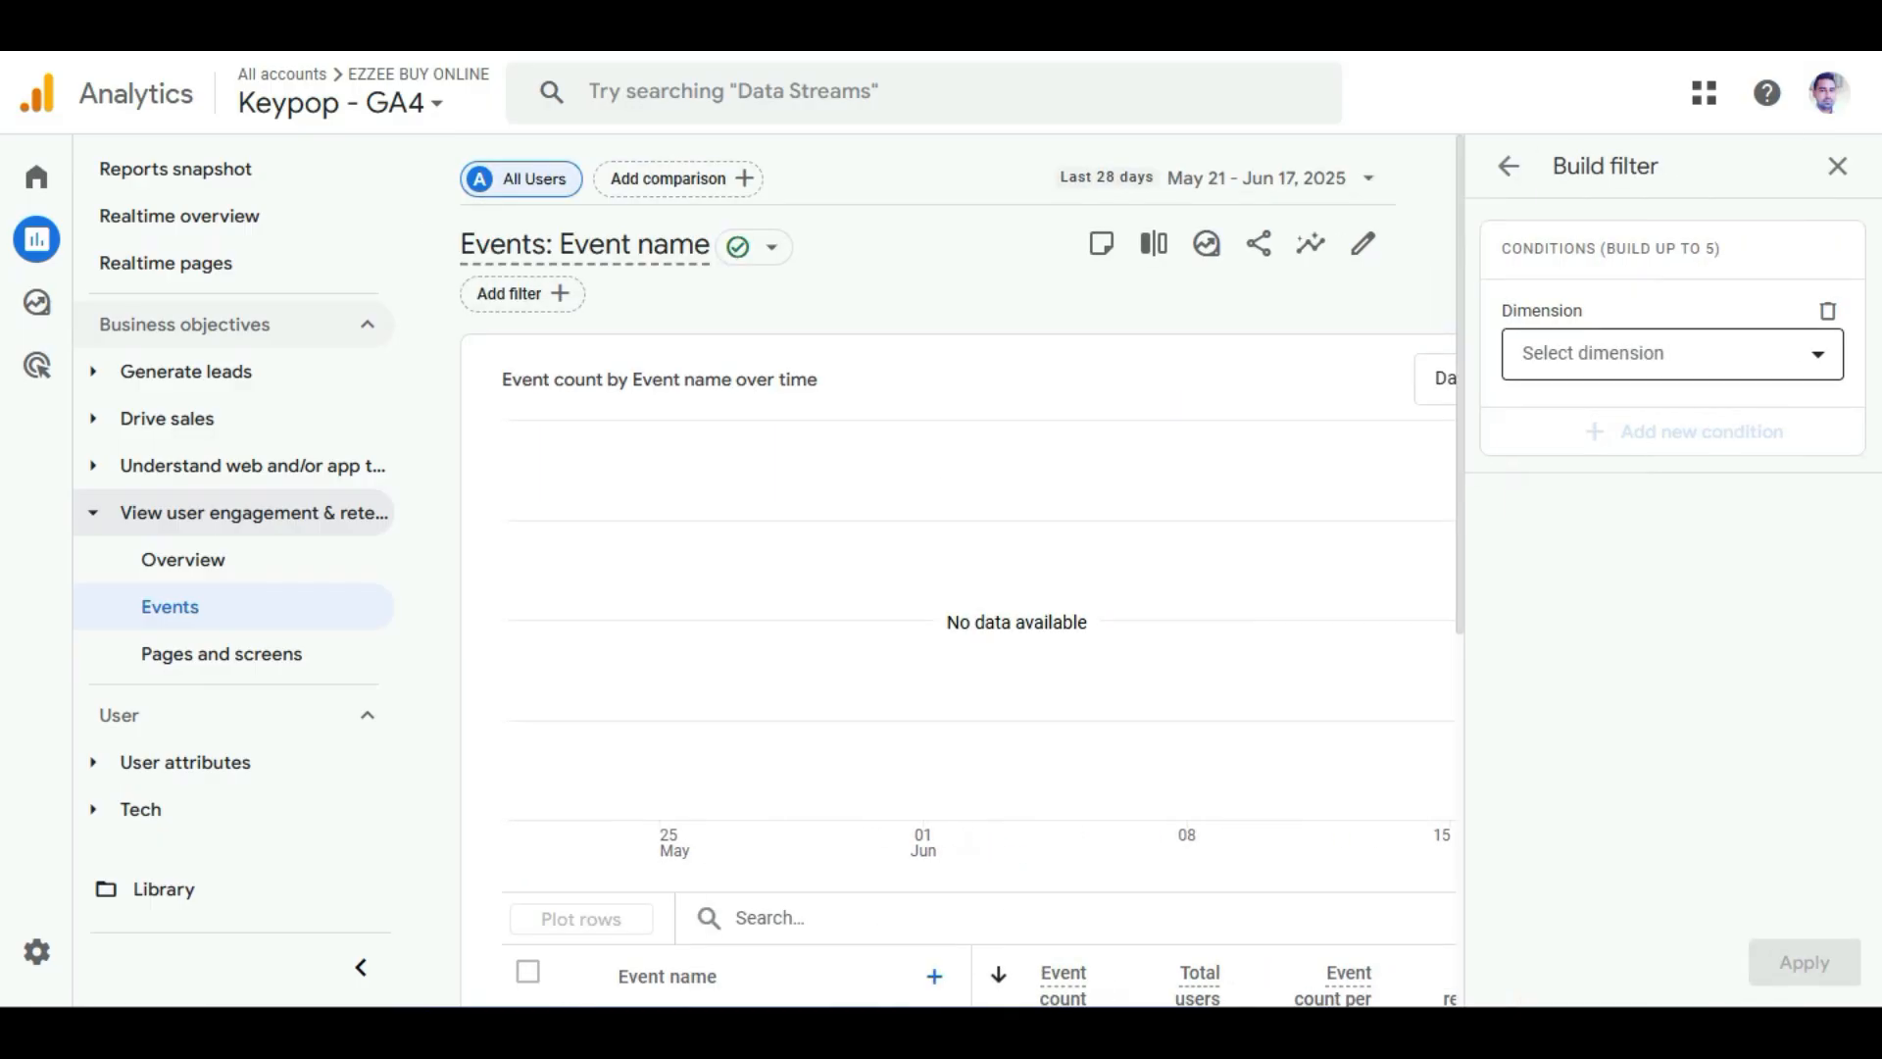
{"action": "left_click", "coordinate": [1666, 354]}
{"action": "scroll", "coordinate": [1666, 658], "scroll_direction": "down", "scroll_amount": 2}
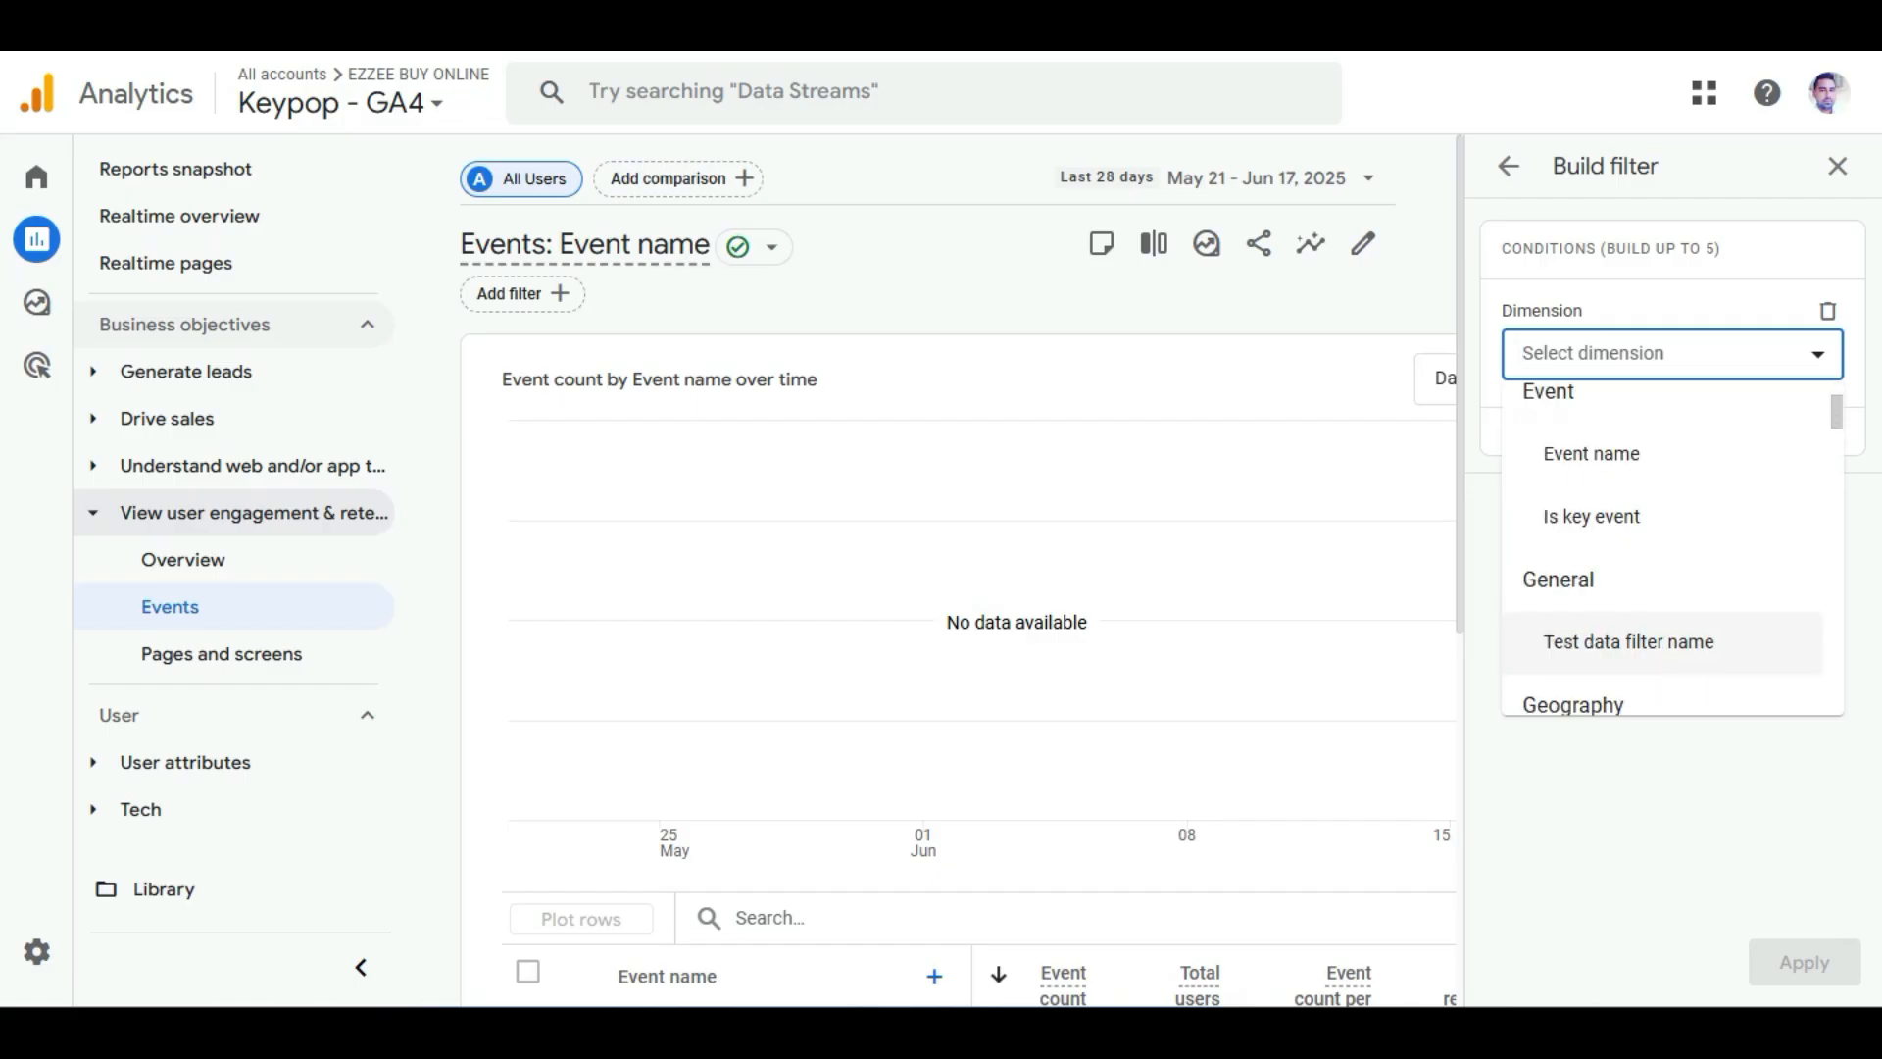
{"action": "scroll", "coordinate": [1667, 641], "scroll_direction": "up", "scroll_amount": 2}
{"action": "scroll", "coordinate": [1667, 547], "scroll_direction": "down", "scroll_amount": 2}
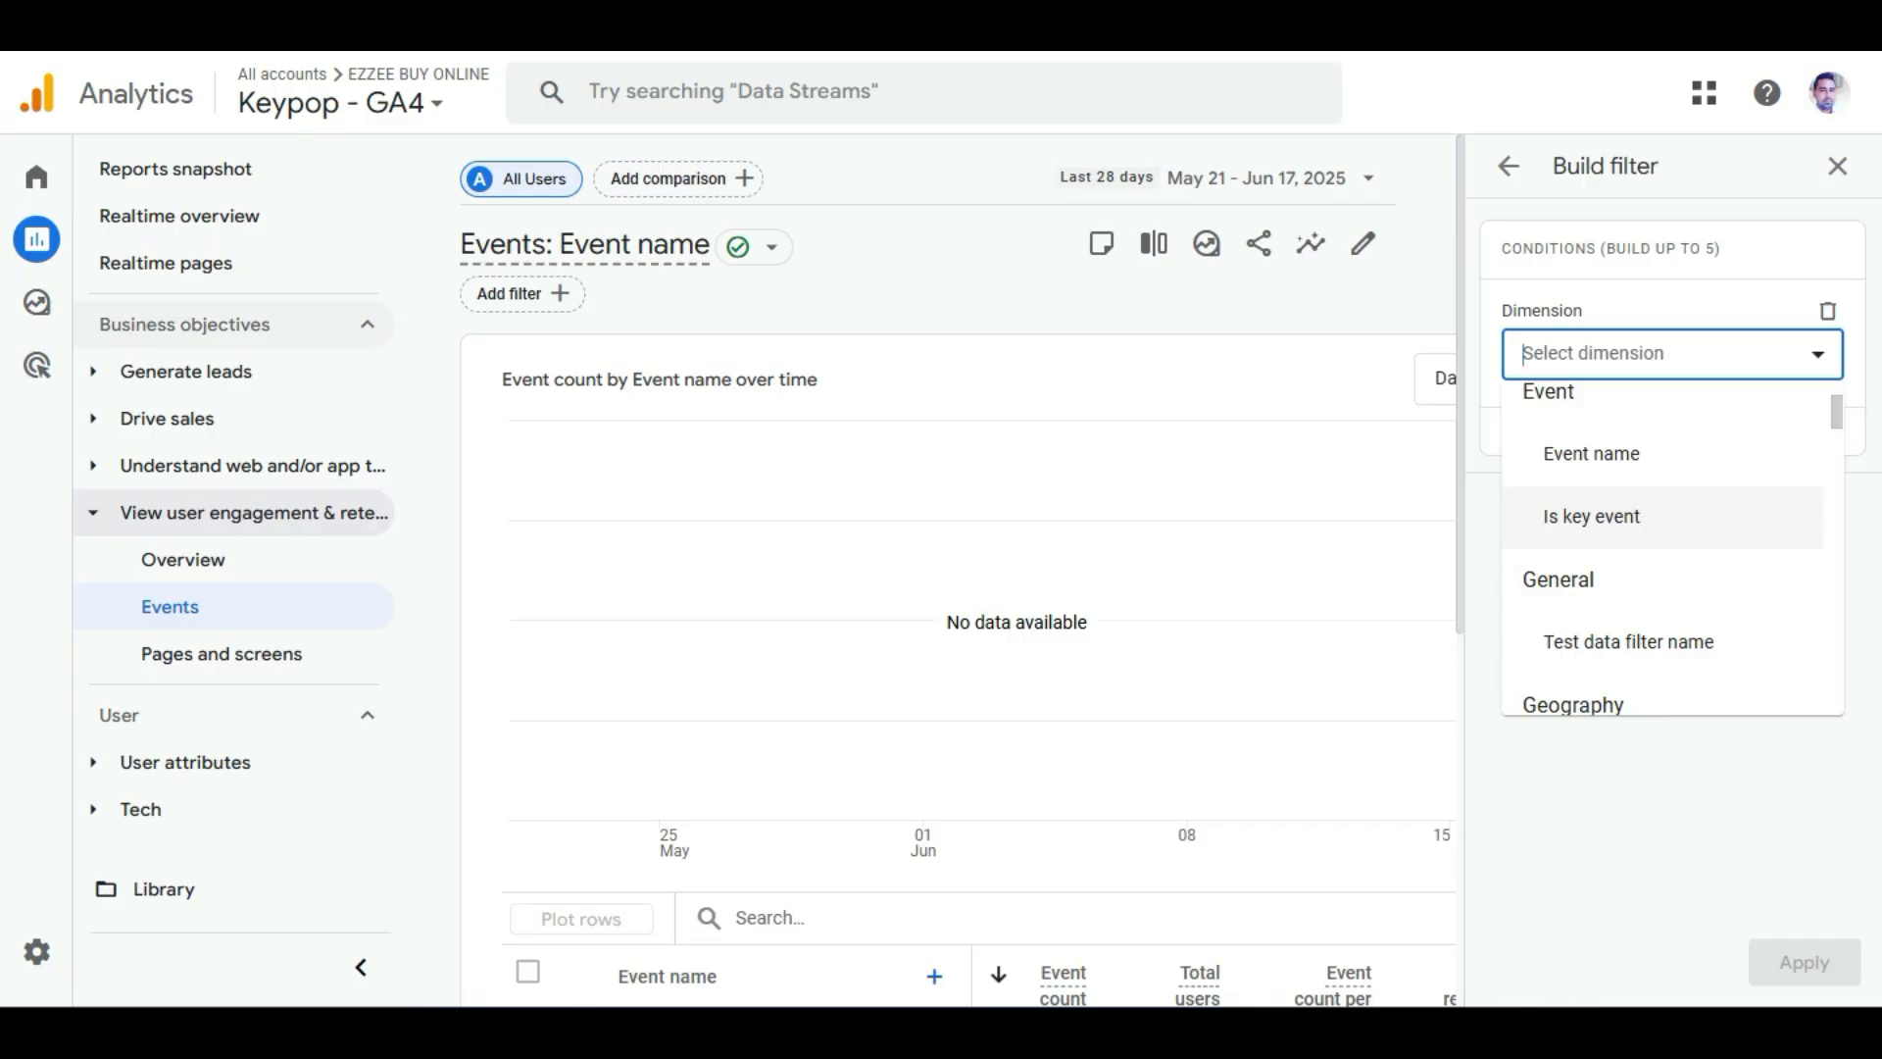
{"action": "scroll", "coordinate": [1667, 642], "scroll_direction": "down", "scroll_amount": 4}
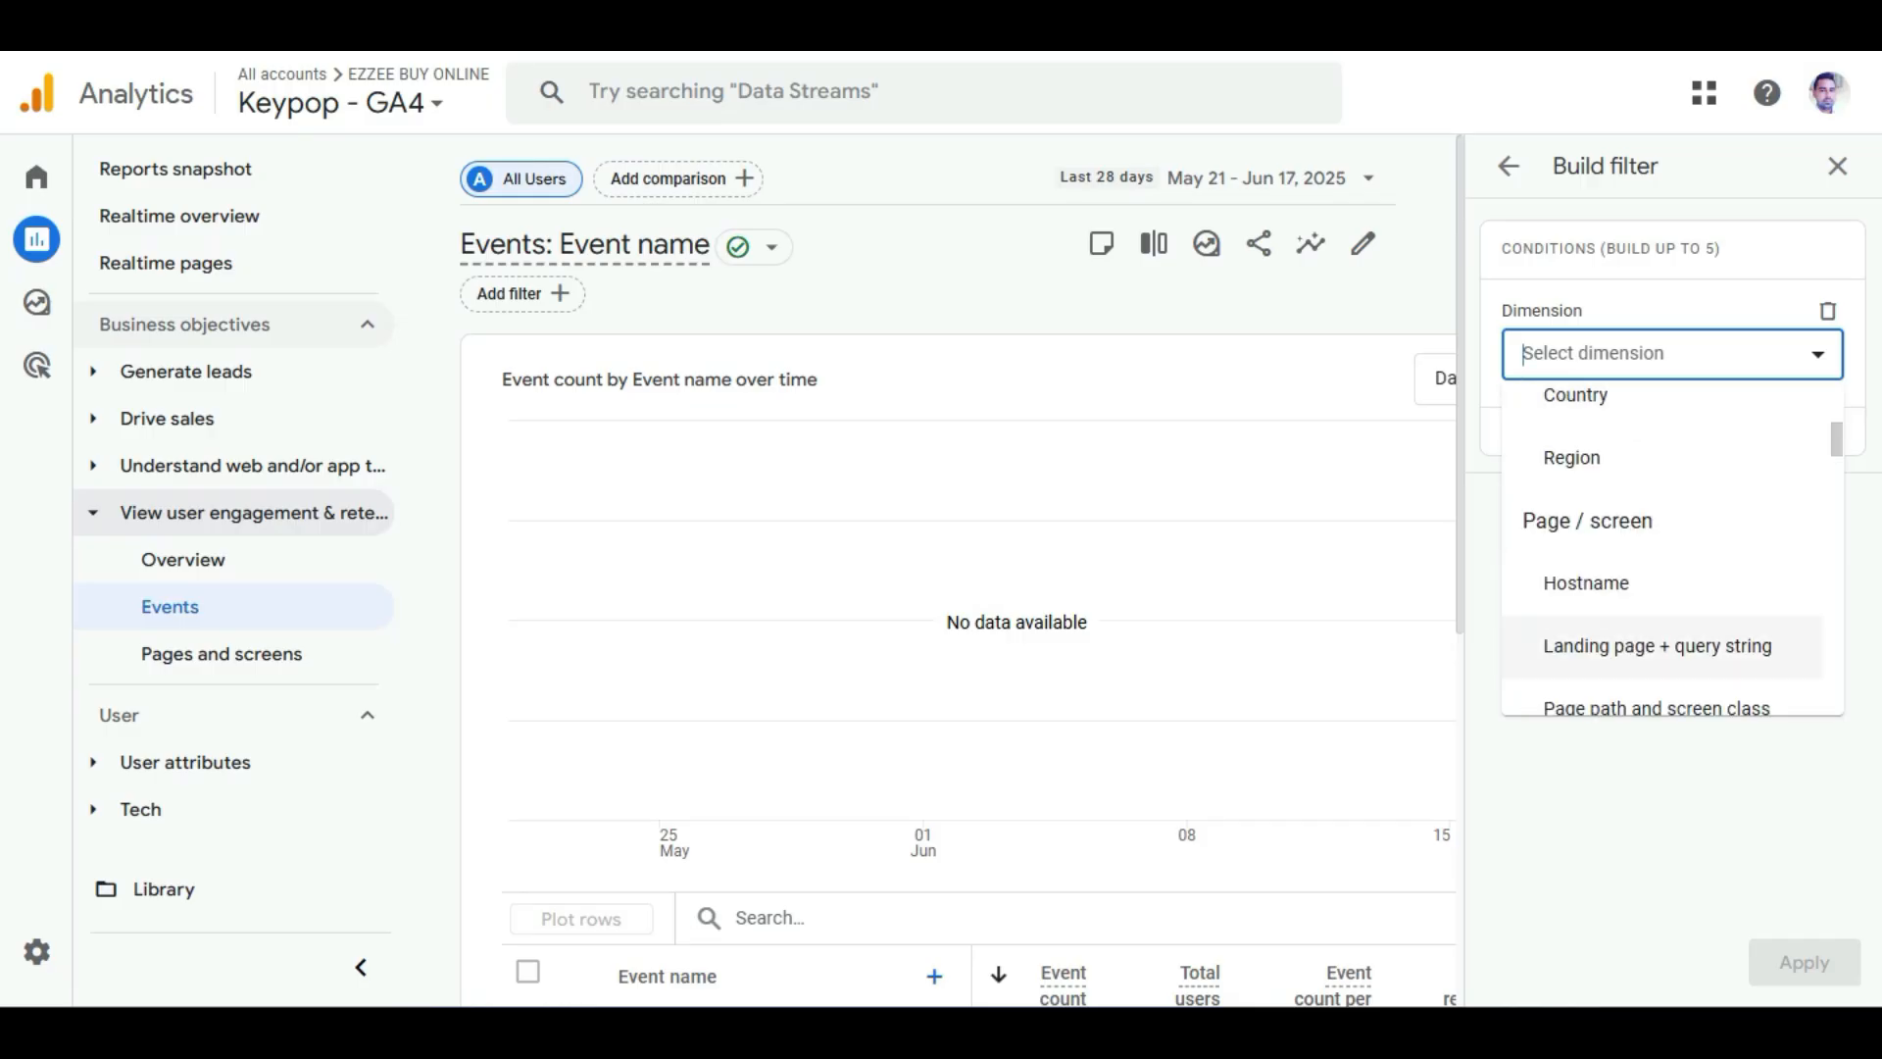
{"action": "scroll", "coordinate": [1667, 686], "scroll_direction": "down", "scroll_amount": 2}
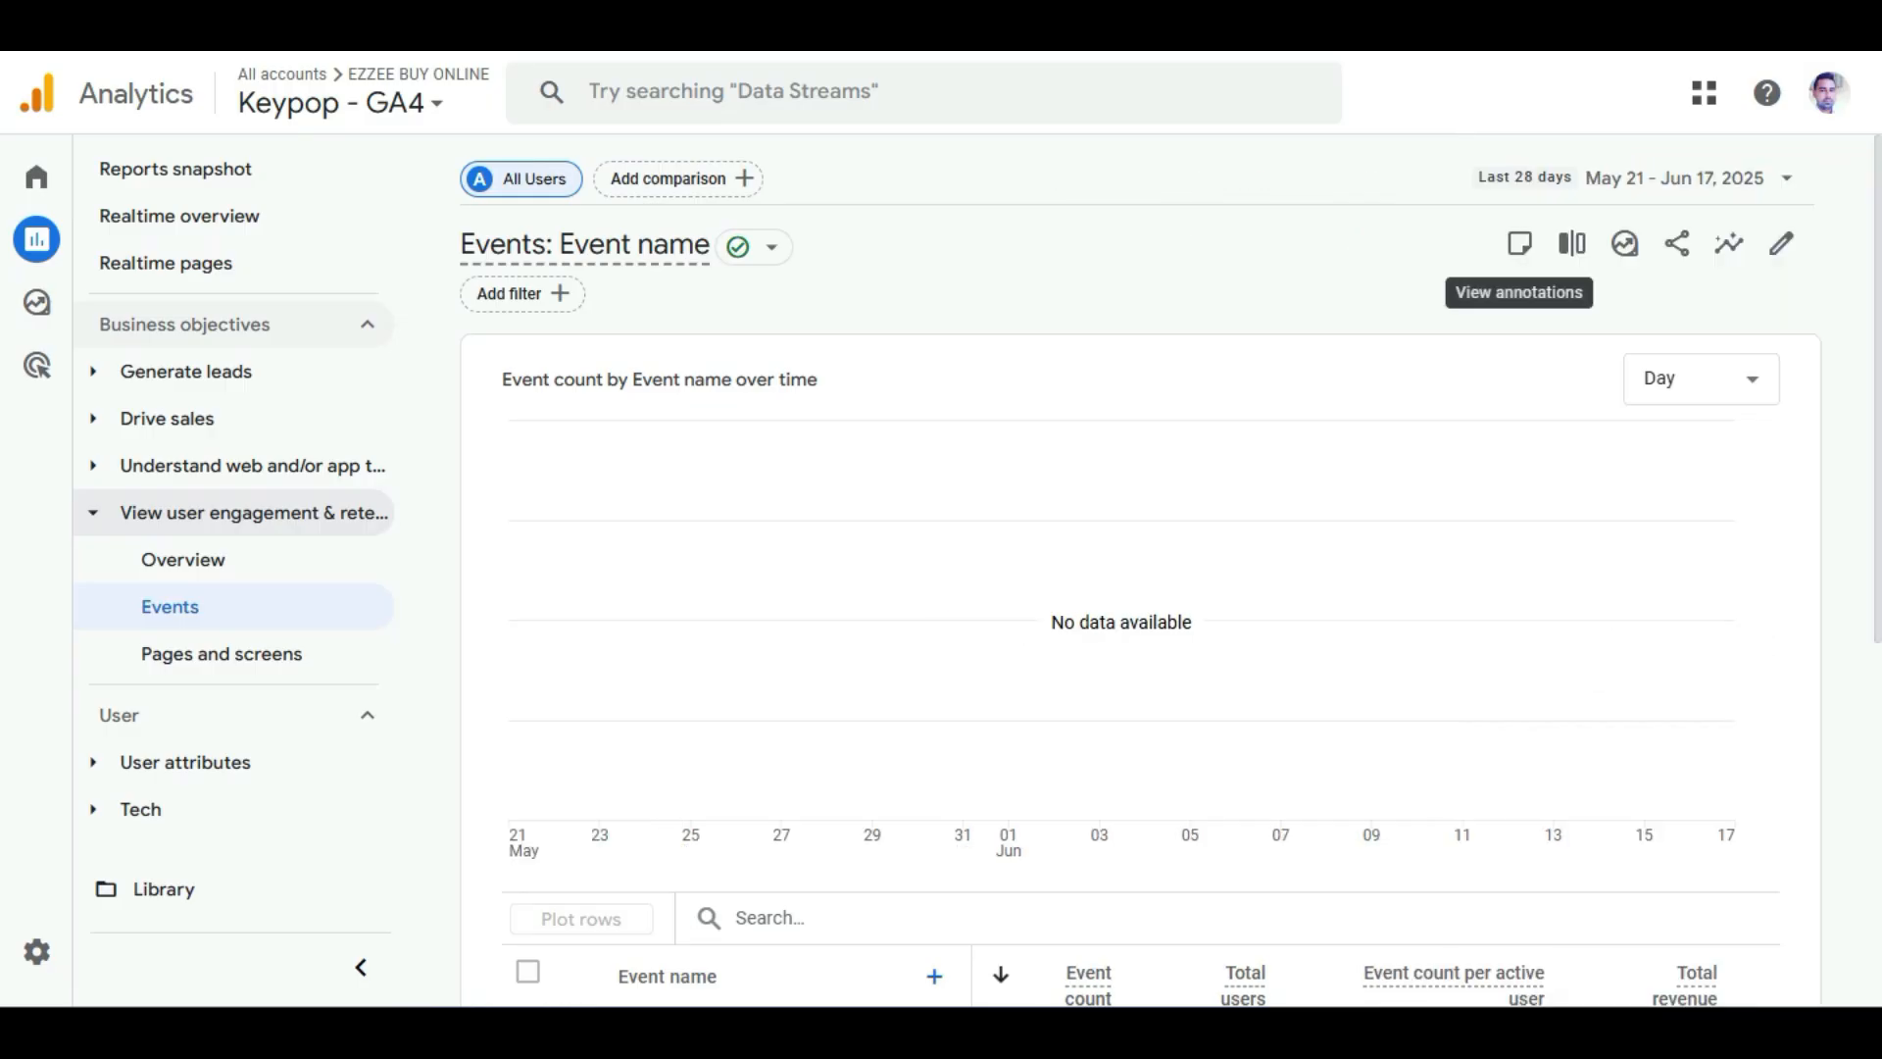
Compare the Events report by Direct traffic, Organic traffic and Paid traffic instead of All Users.
{"action": "left_click", "coordinate": [1573, 244]}
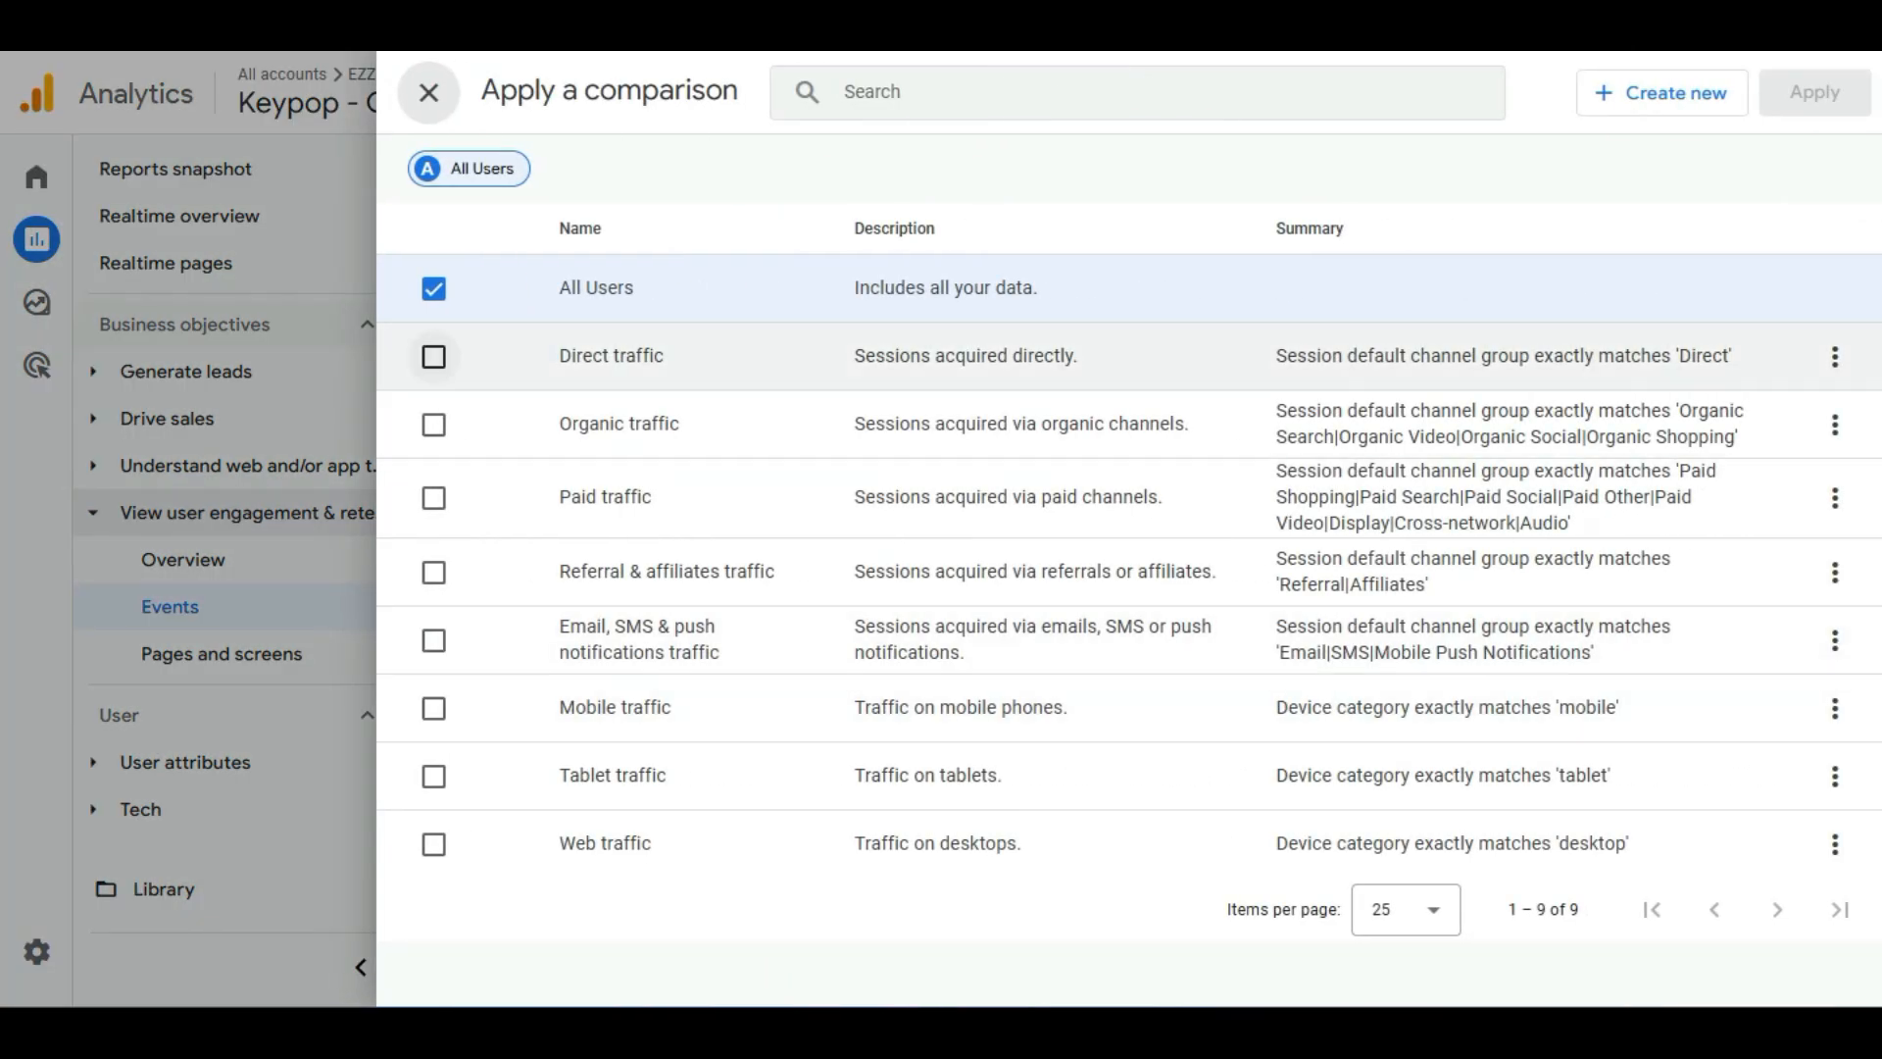
{"action": "left_click", "coordinate": [428, 94]}
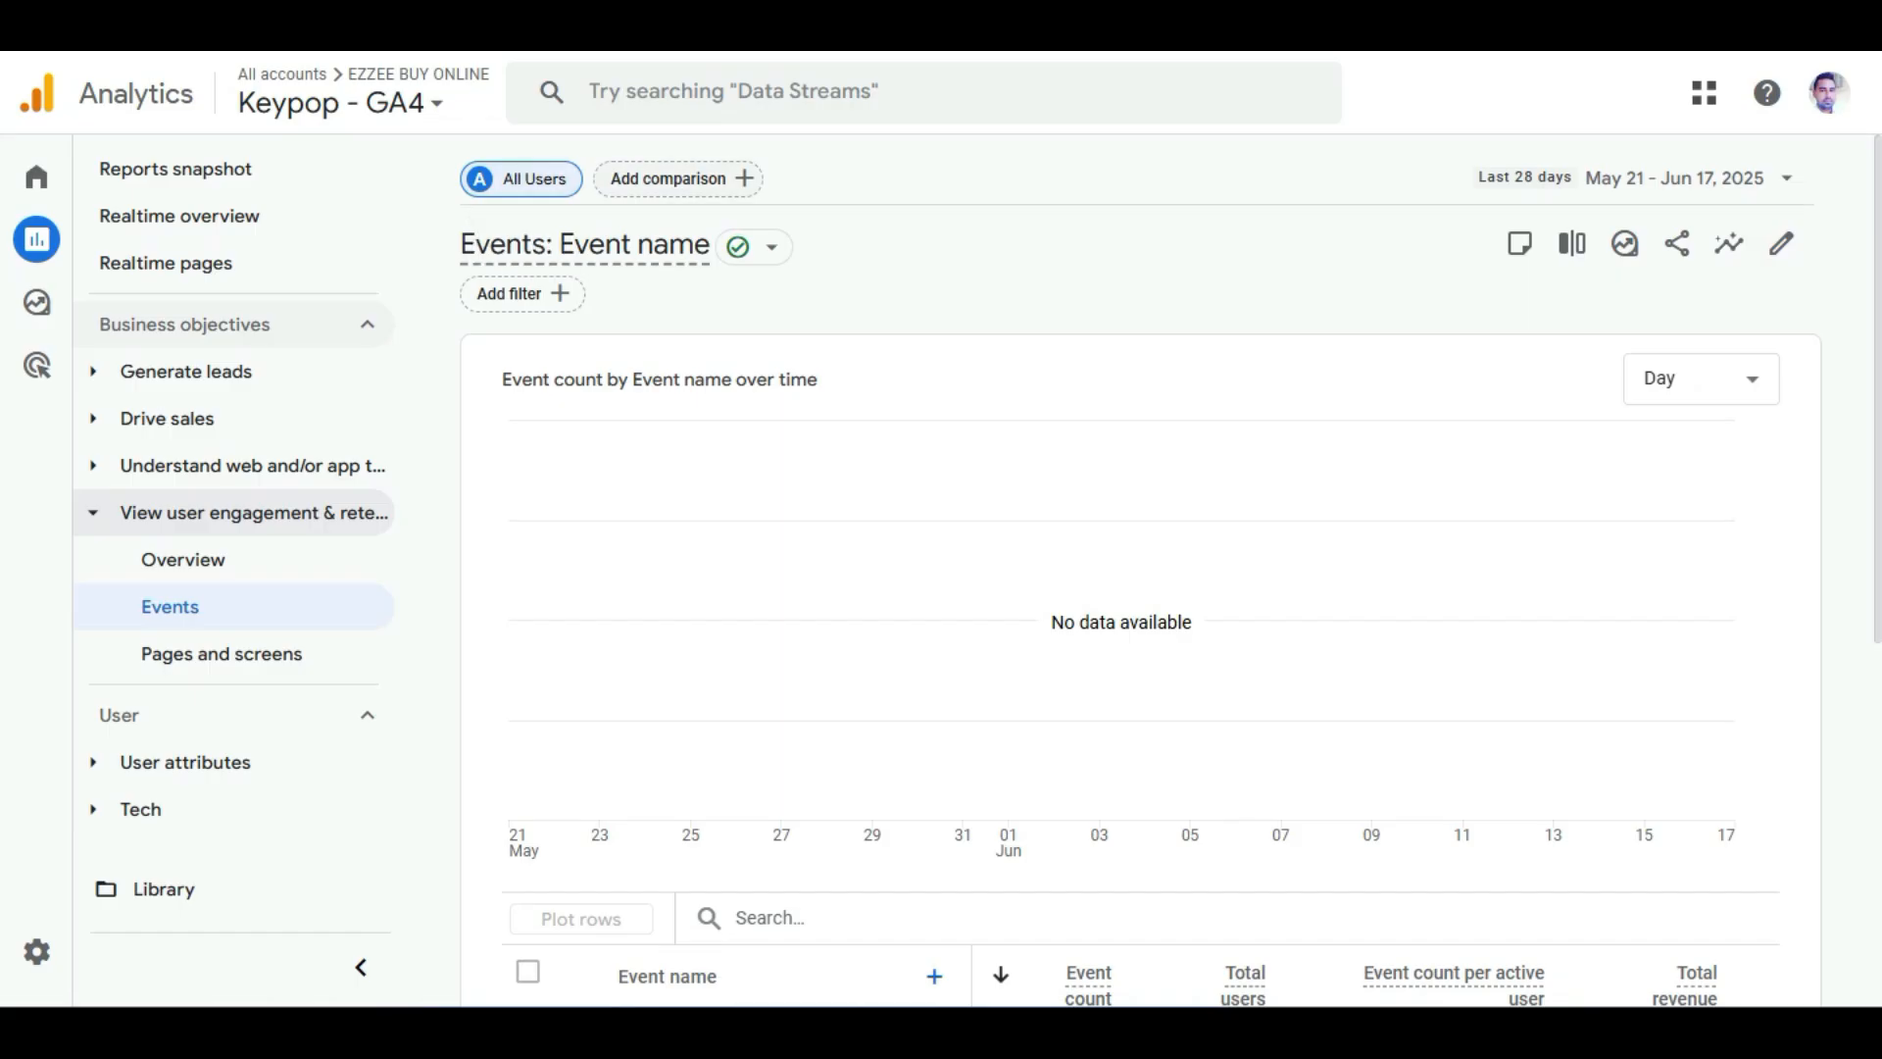
{"action": "left_click", "coordinate": [677, 179]}
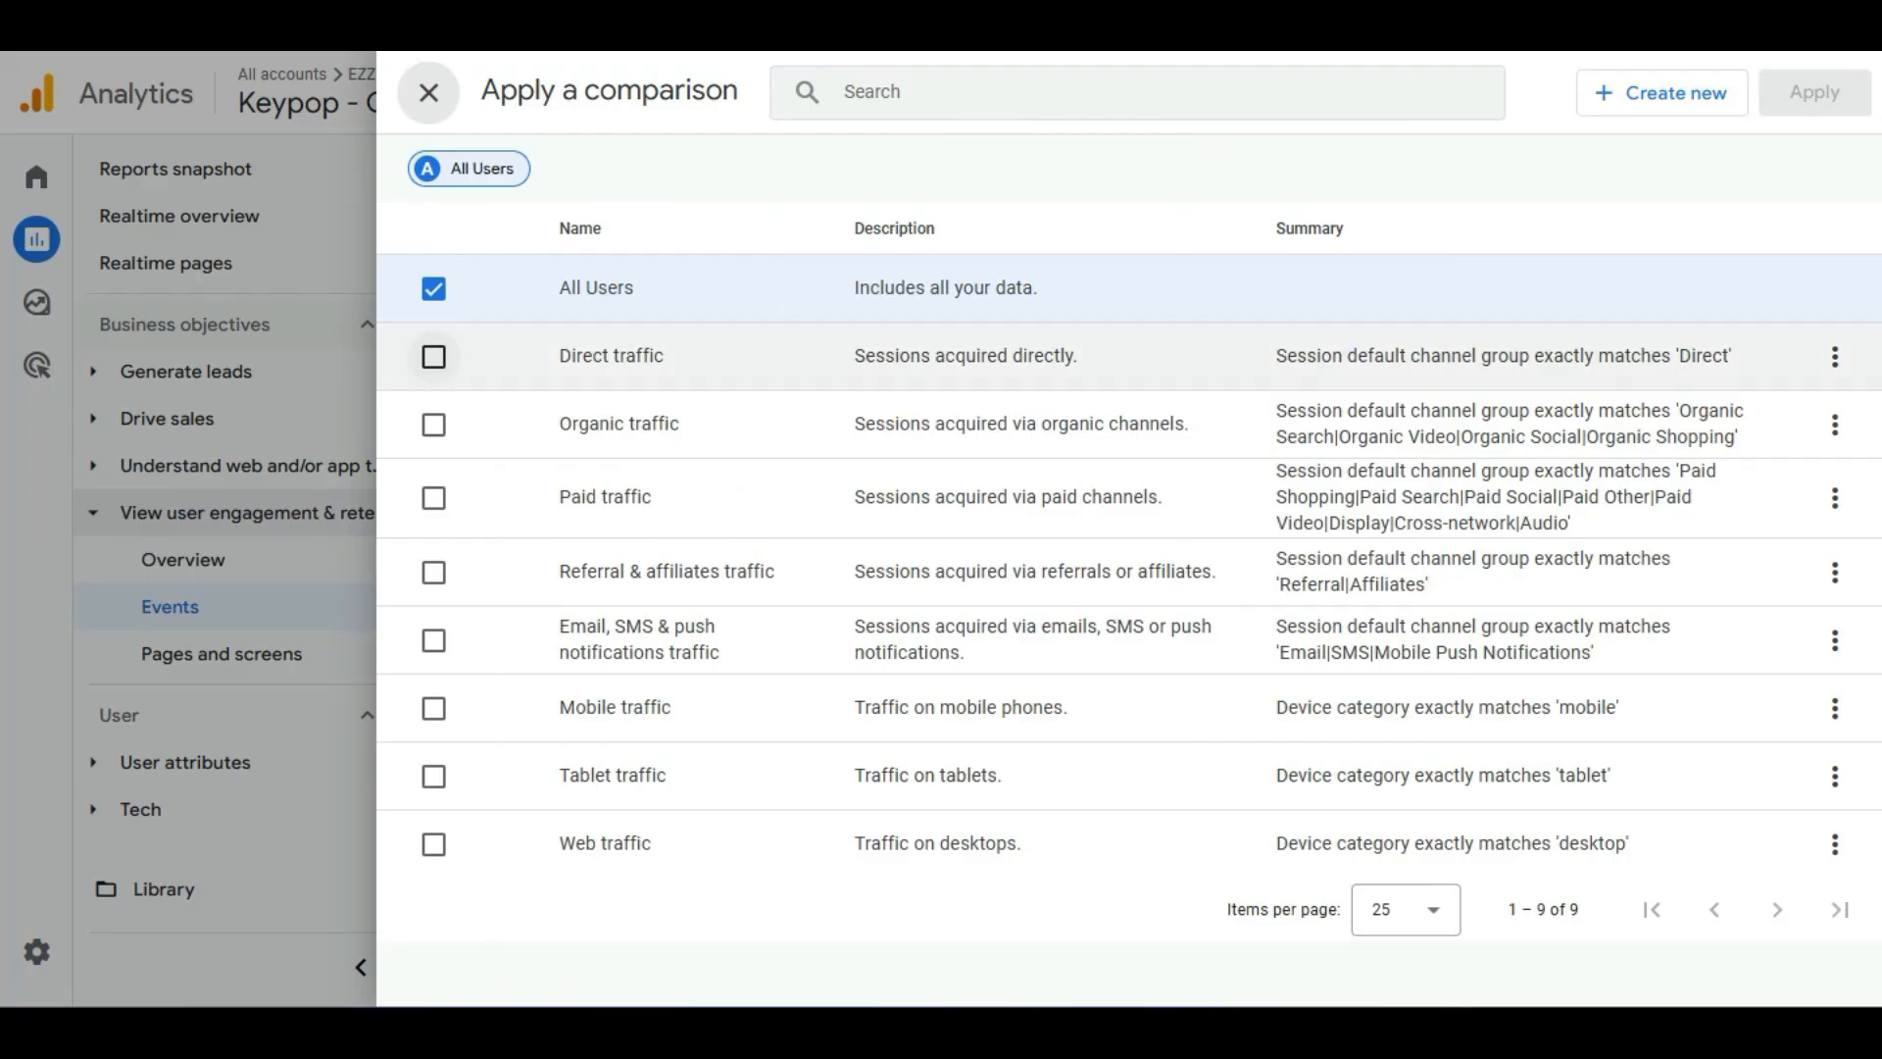
{"action": "left_click", "coordinate": [433, 356]}
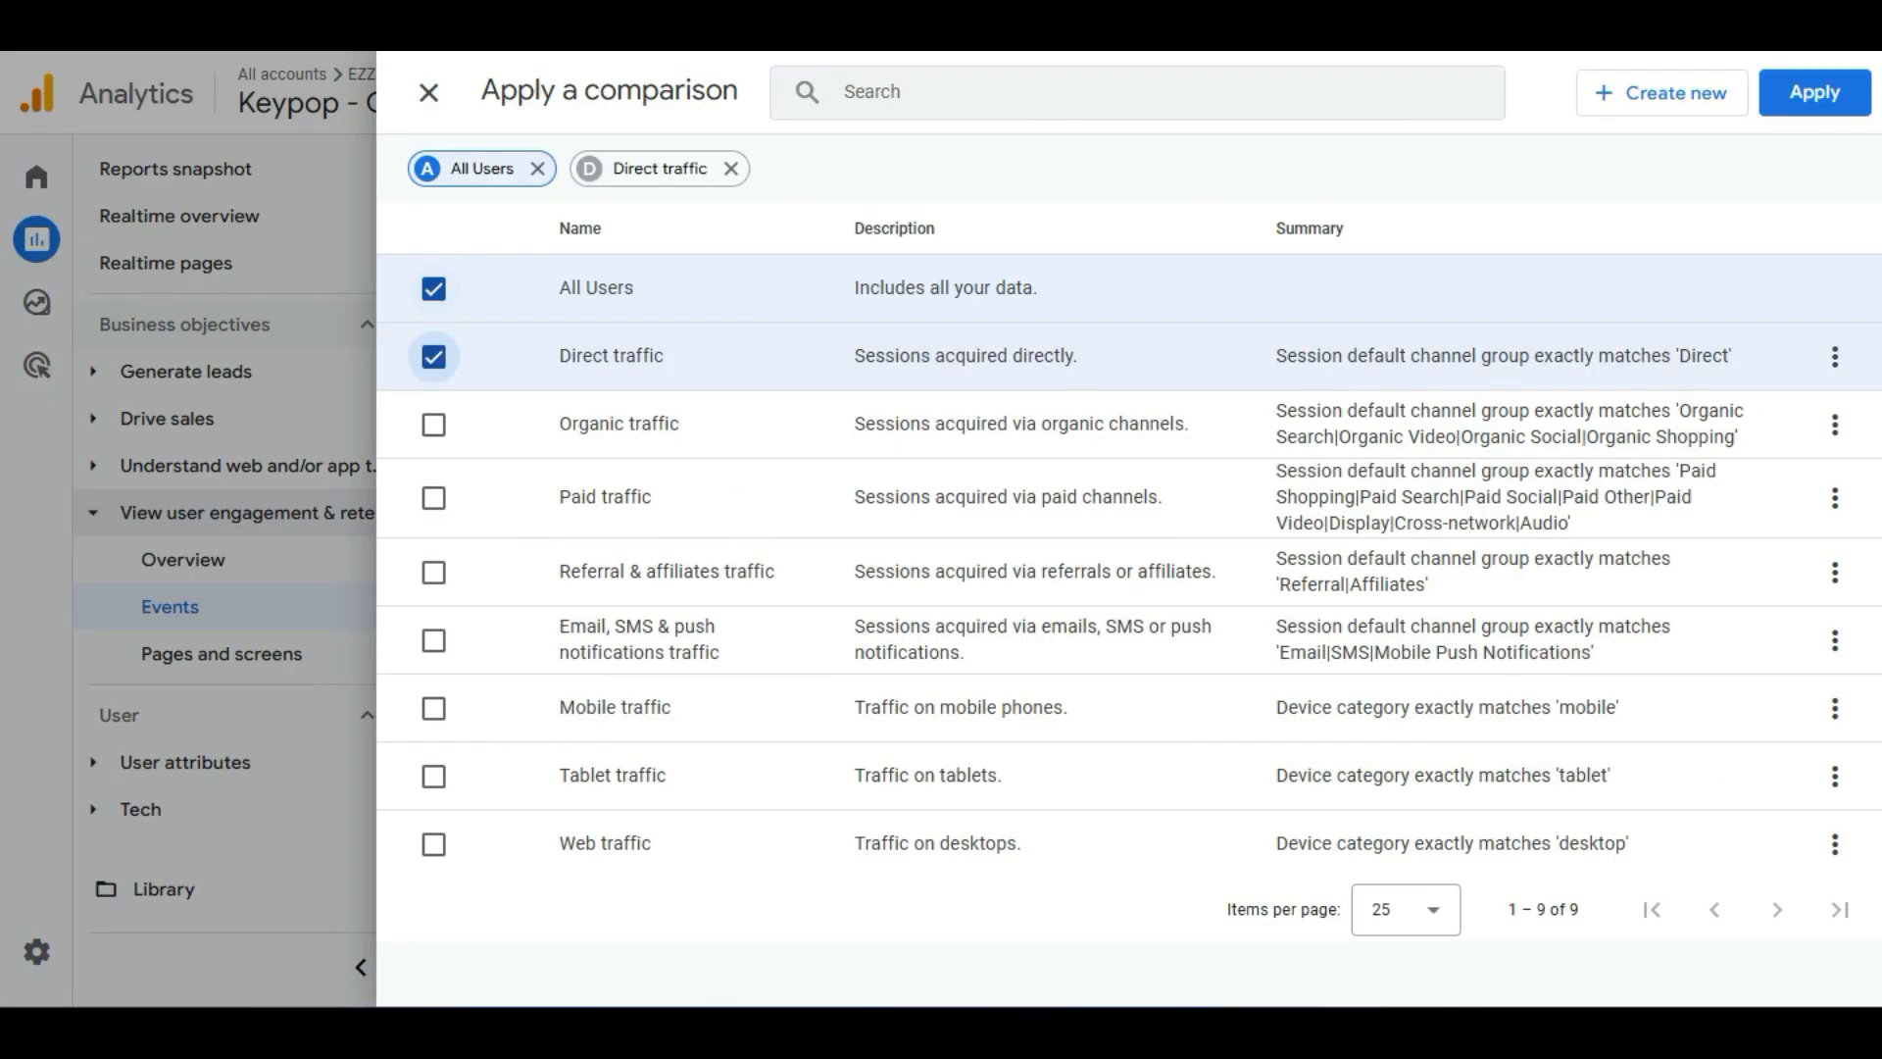
{"action": "left_click", "coordinate": [433, 289]}
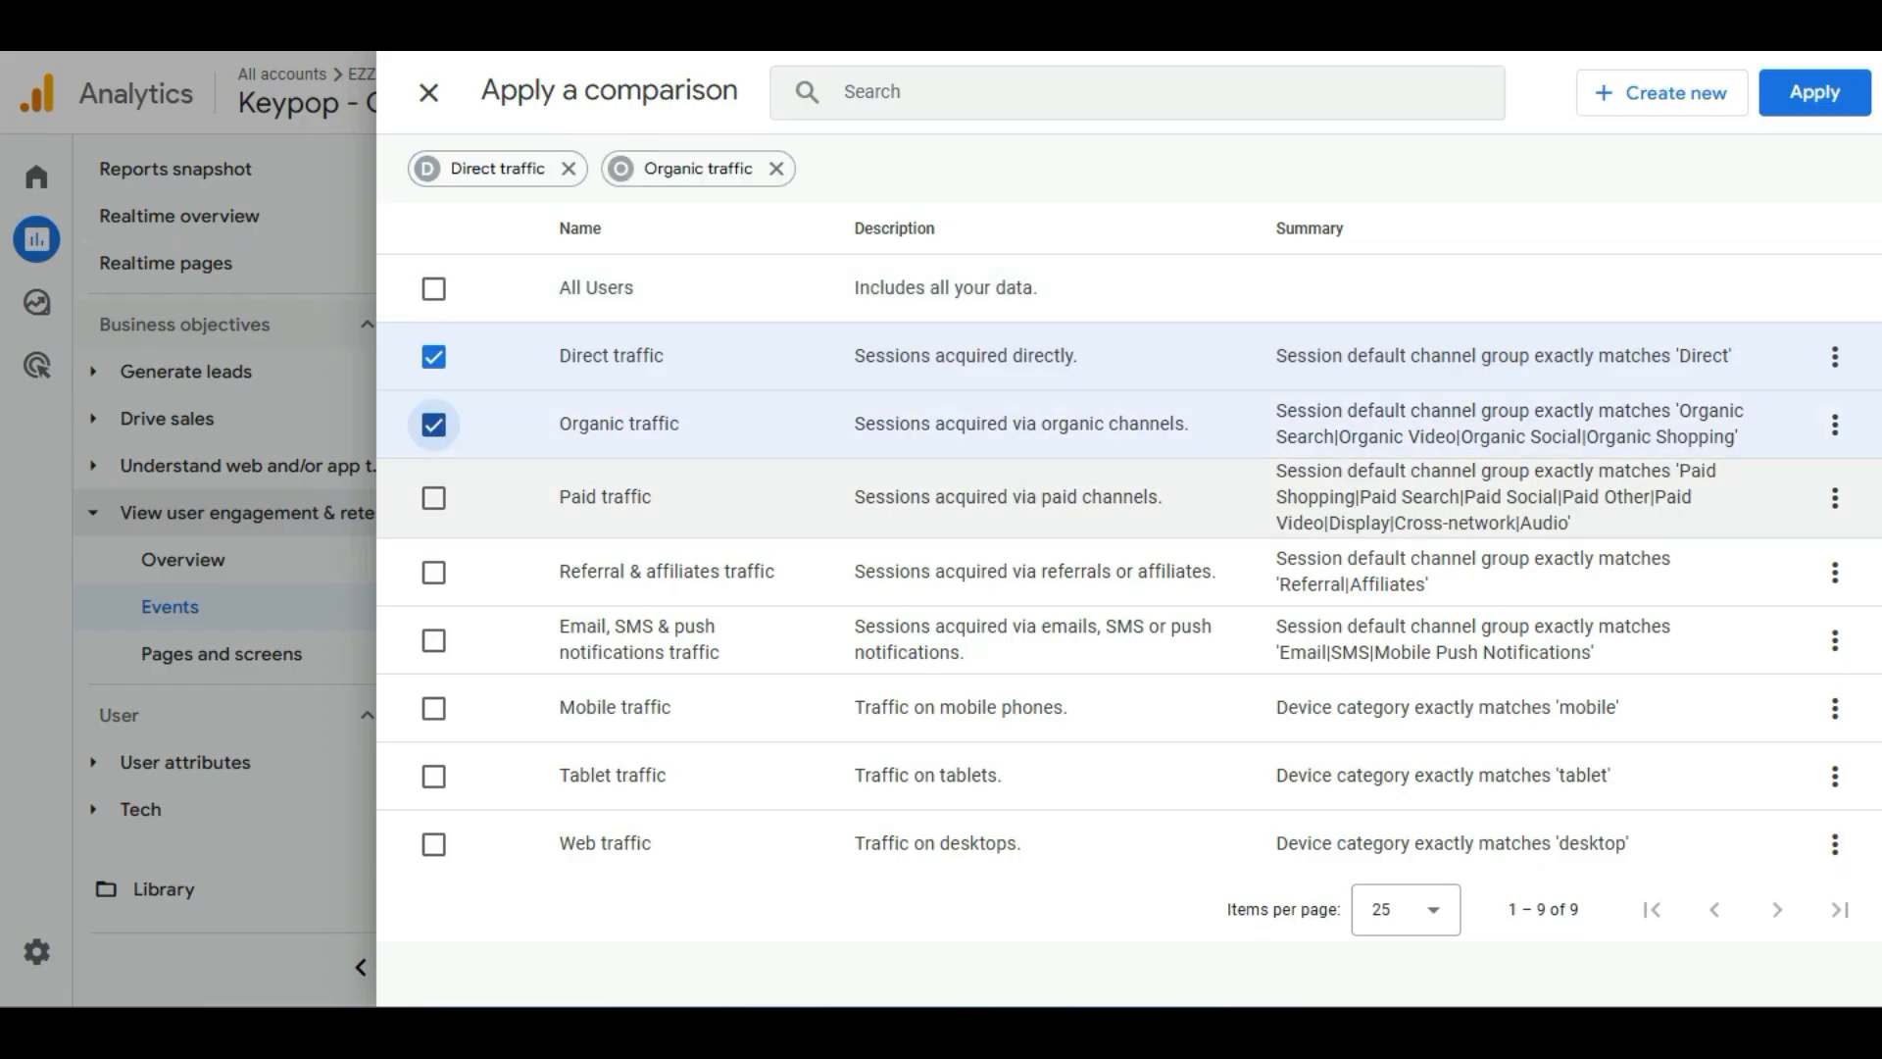
{"action": "left_click", "coordinate": [434, 498]}
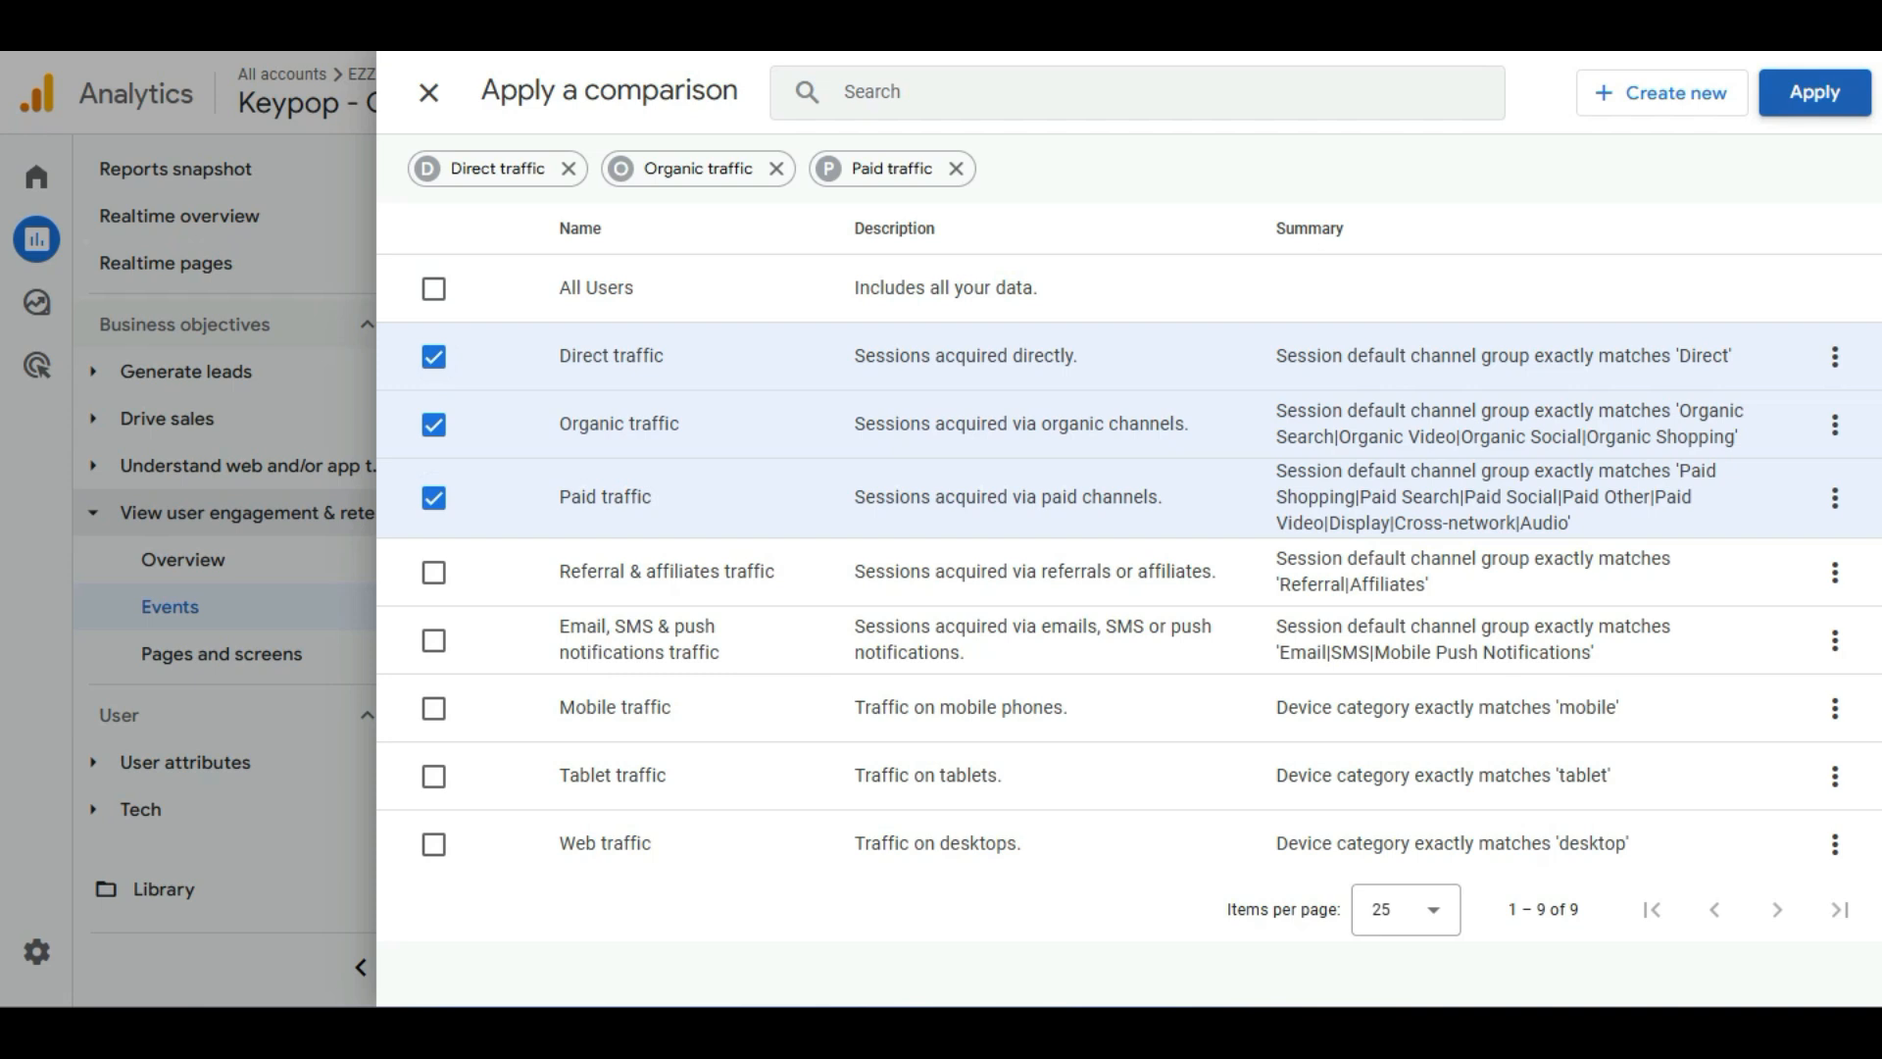
{"action": "left_click", "coordinate": [1815, 92]}
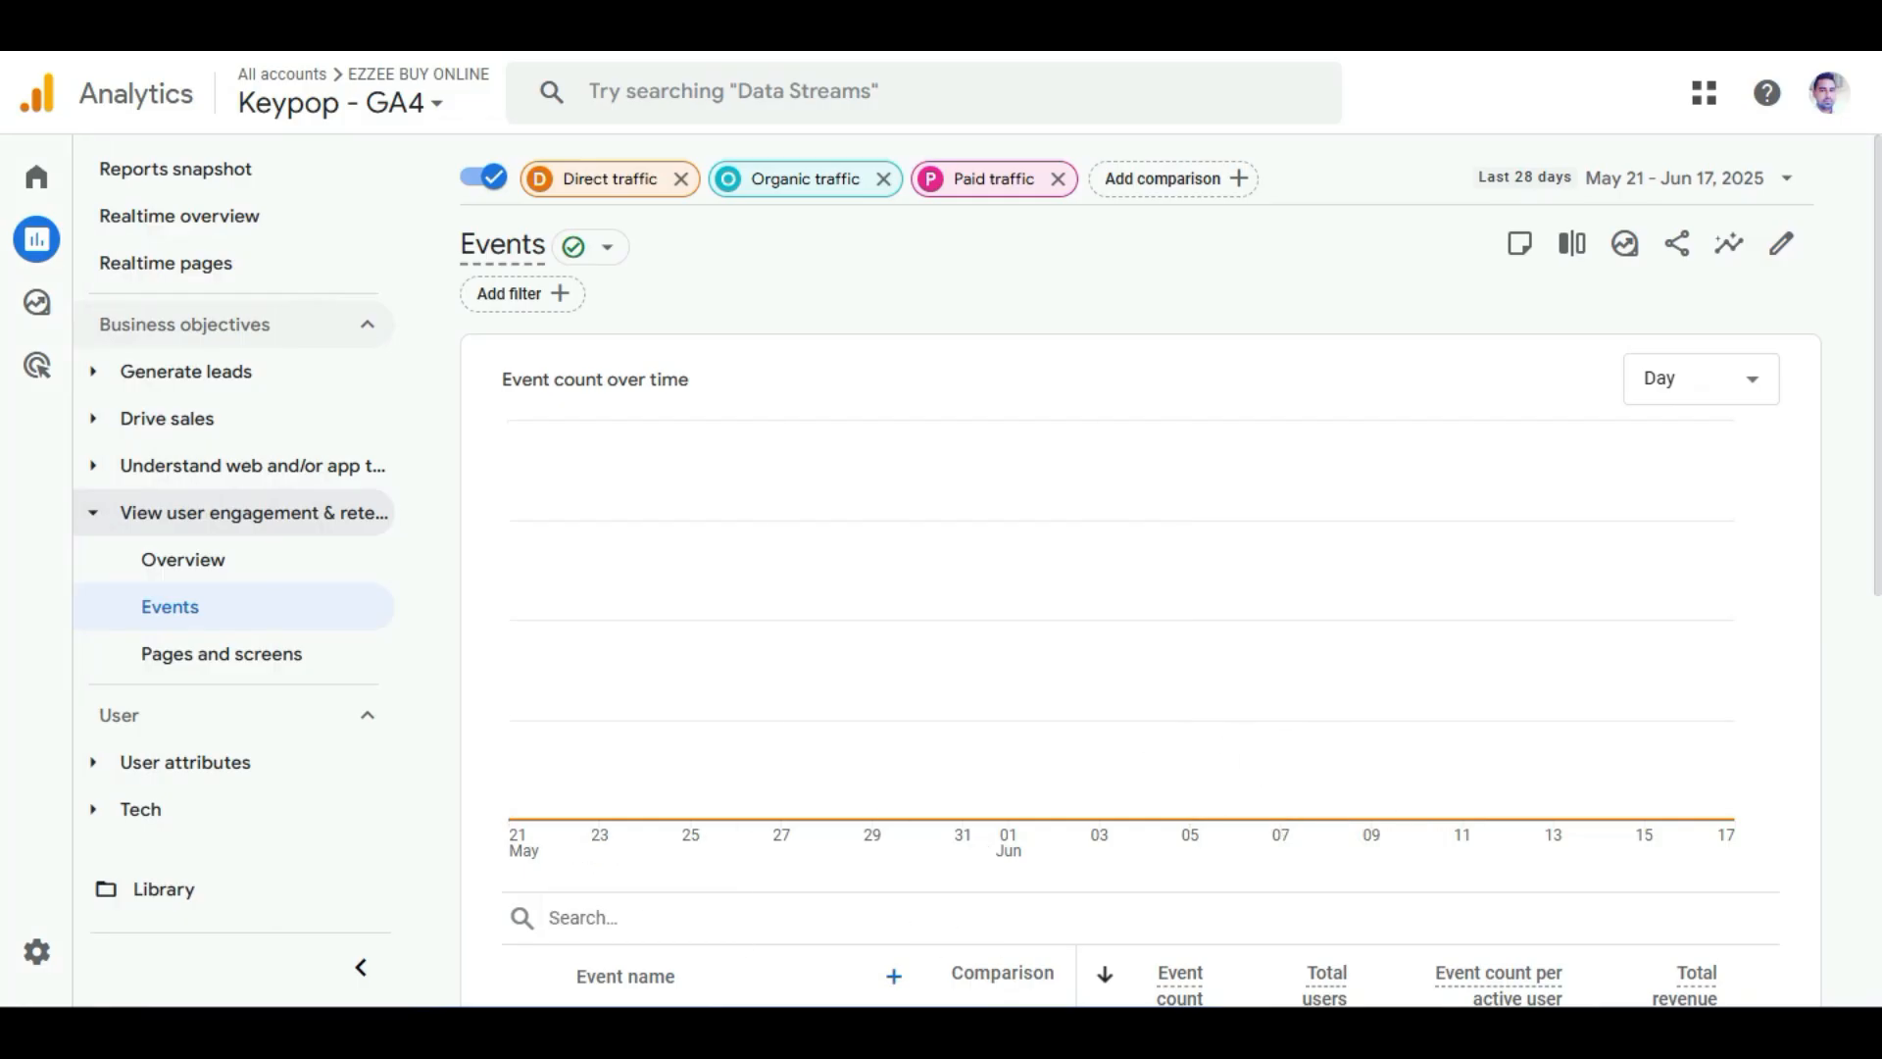
Go to Explore and start a blank exploration.
{"action": "mouse_move", "coordinate": [38, 302]}
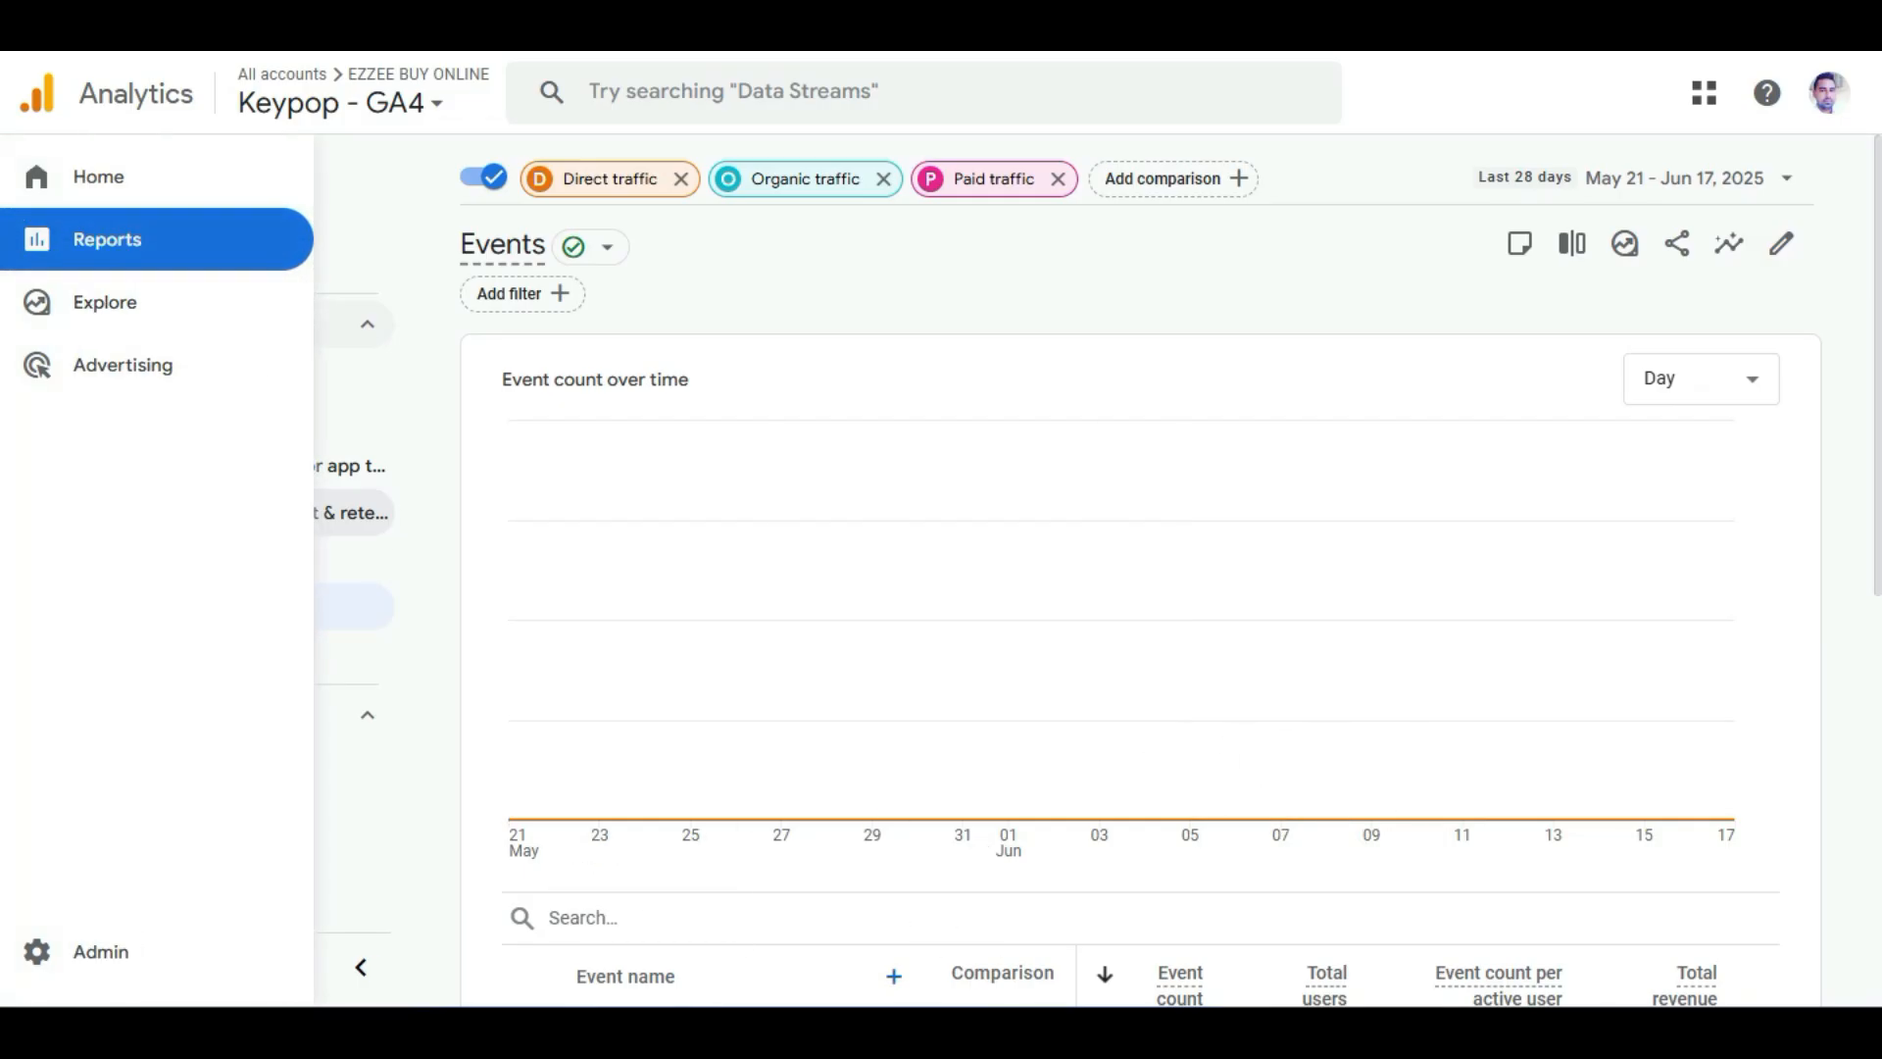
{"action": "left_click", "coordinate": [98, 301]}
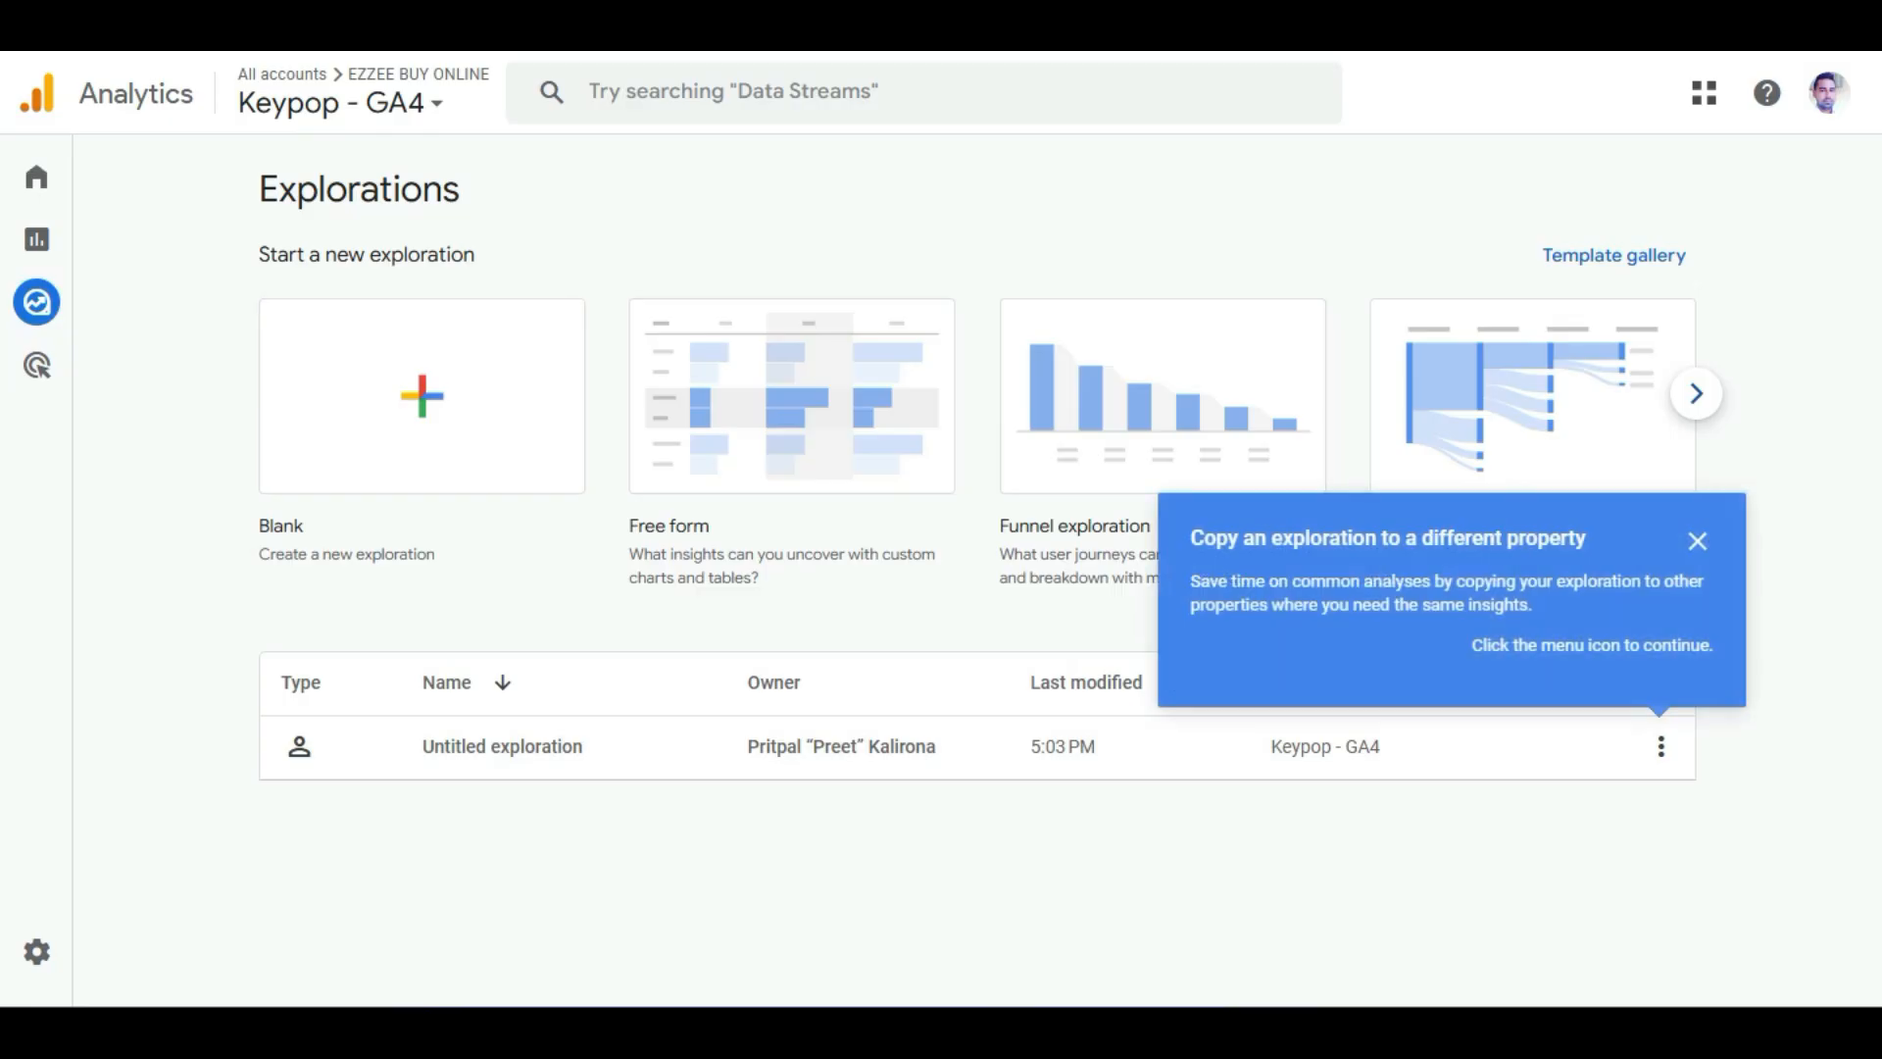
{"action": "left_click", "coordinate": [421, 396]}
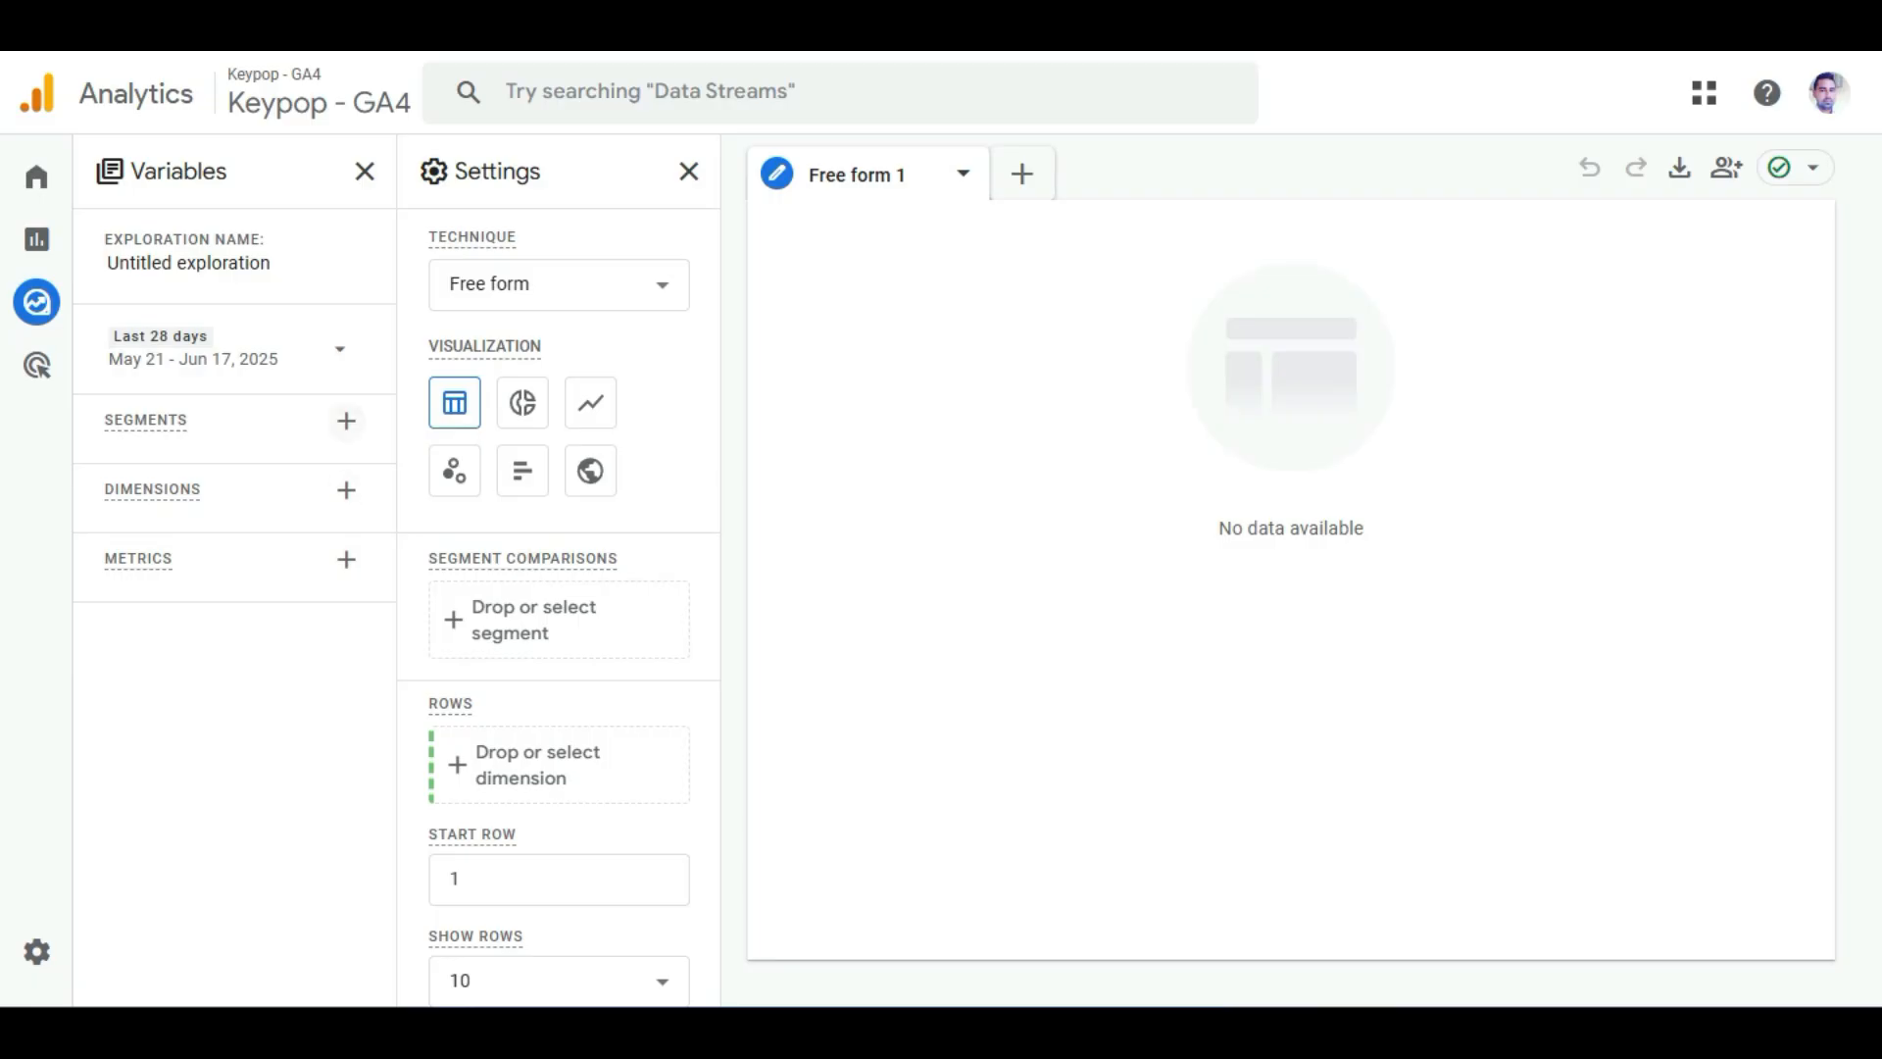
Add the Event name and Link URL dimensions to the blank exploration.
{"action": "left_click", "coordinate": [346, 490]}
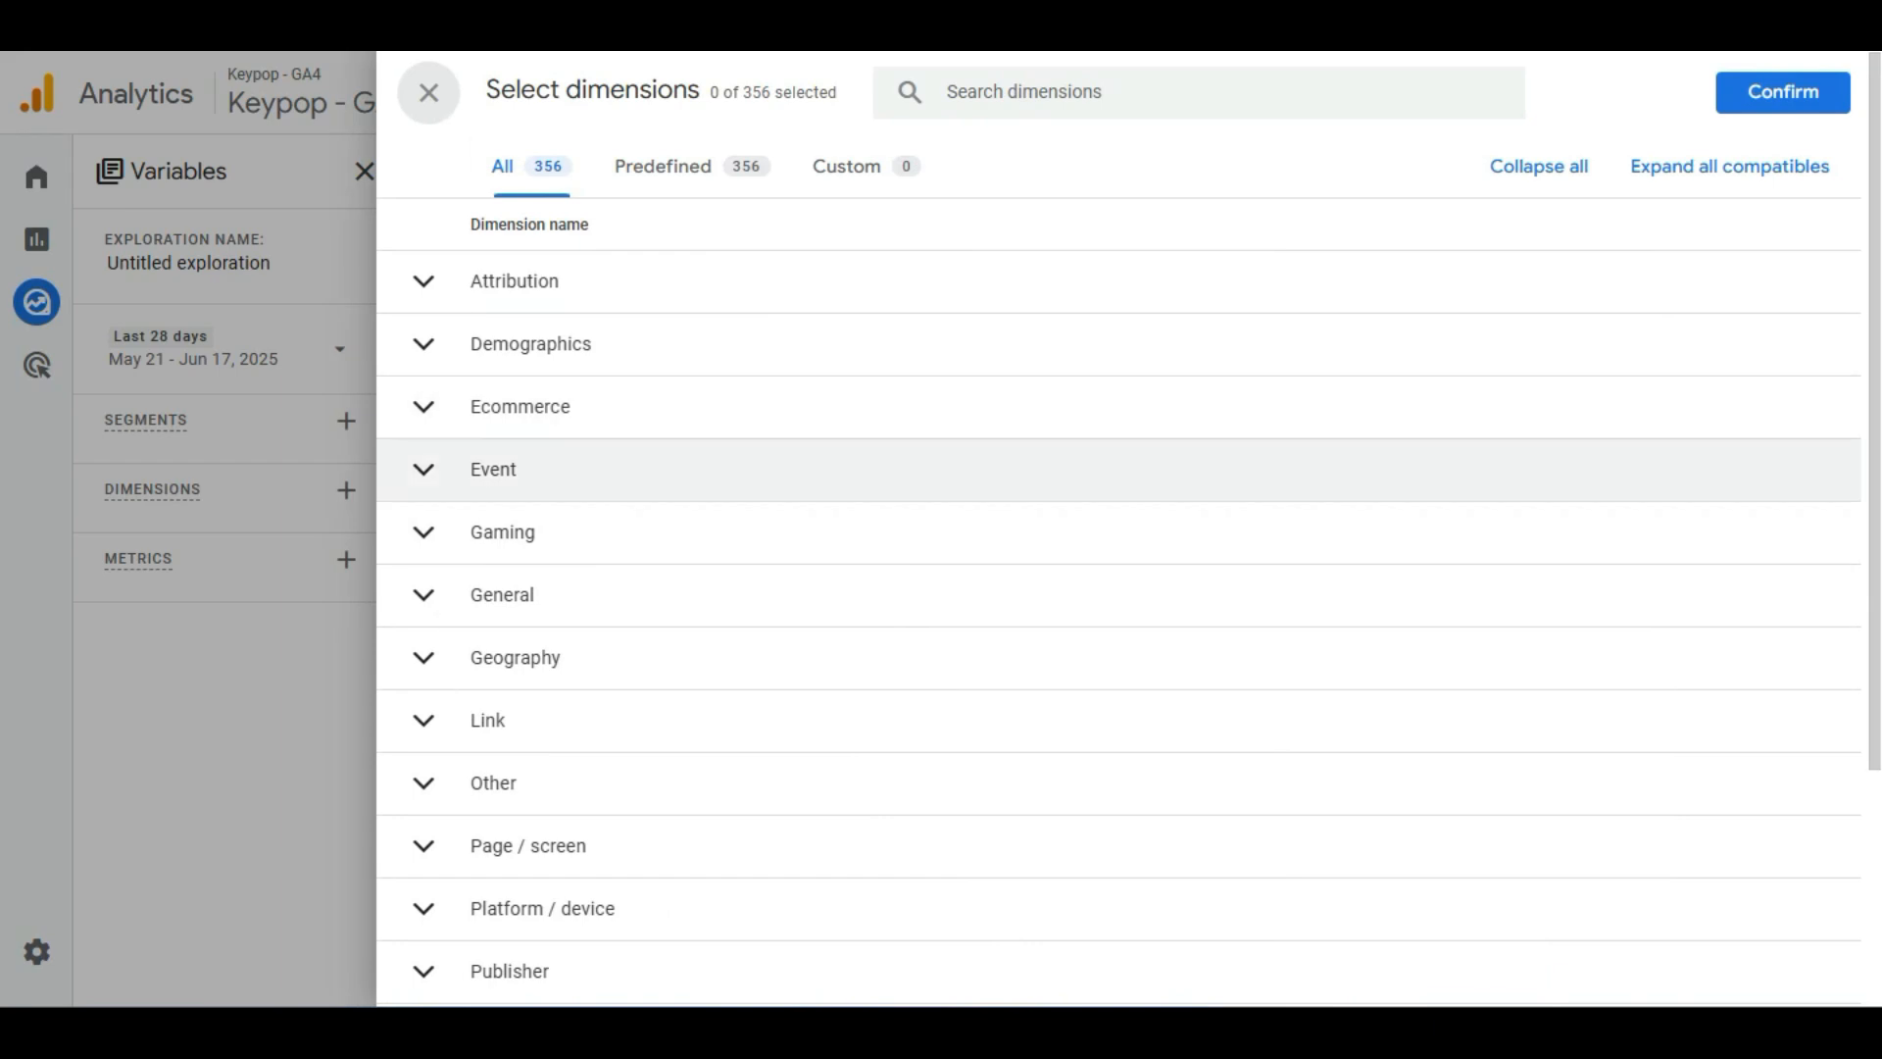
{"action": "left_click", "coordinate": [424, 469]}
{"action": "left_click", "coordinate": [423, 528]}
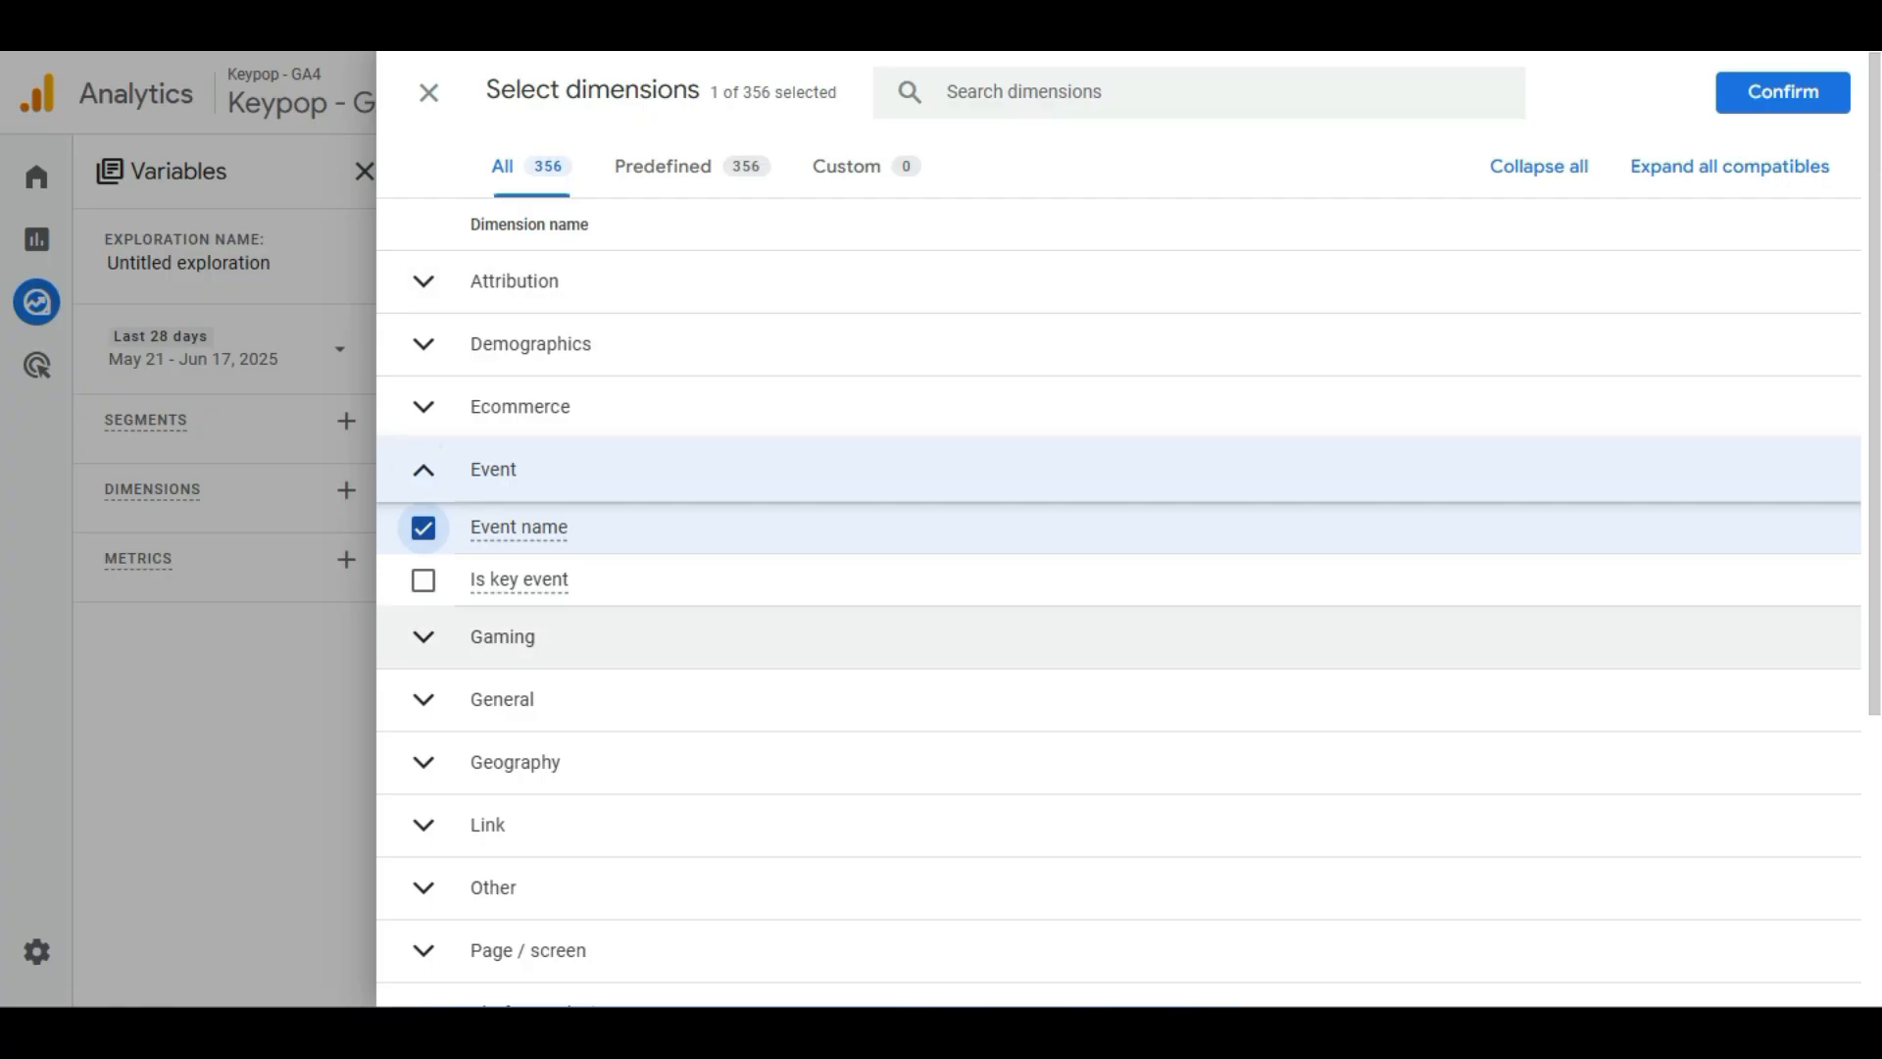
{"action": "scroll", "coordinate": [1118, 628], "scroll_direction": "down", "scroll_amount": 2}
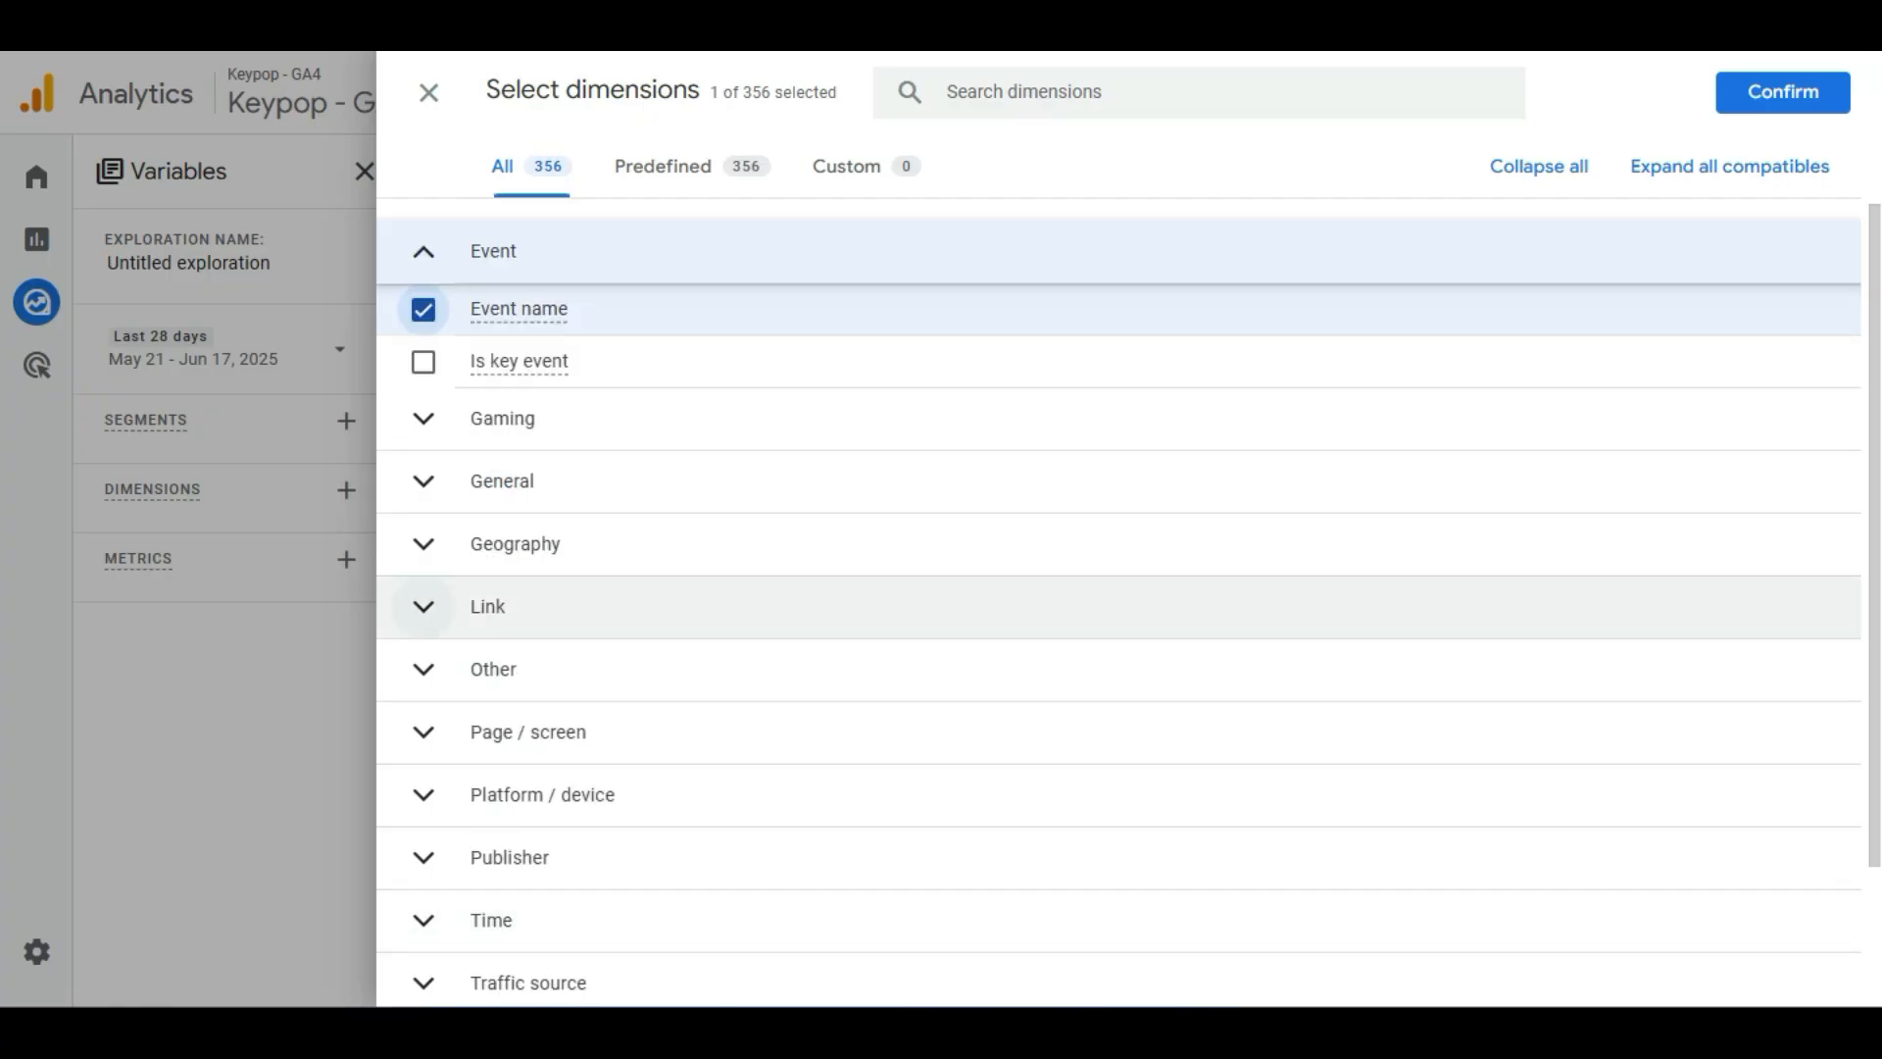
{"action": "left_click", "coordinate": [423, 606]}
{"action": "left_click", "coordinate": [424, 543]}
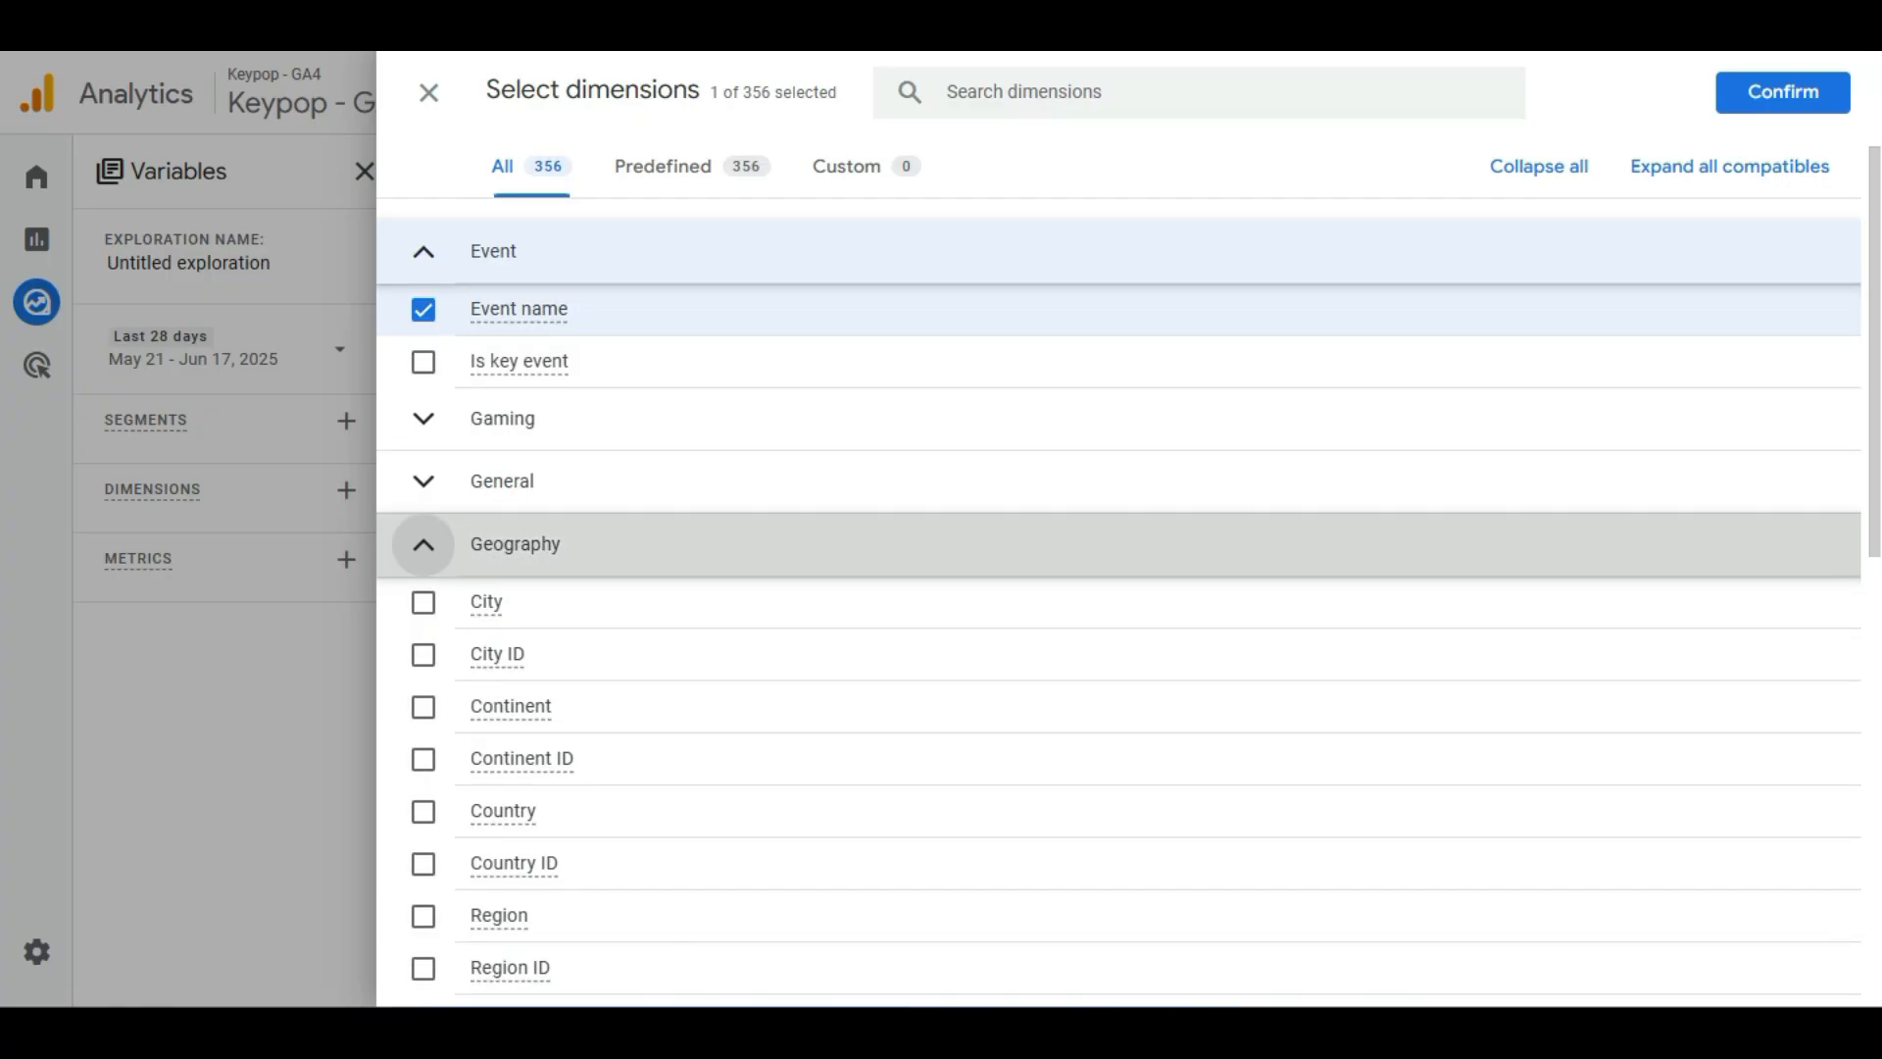
{"action": "left_click", "coordinate": [424, 543]}
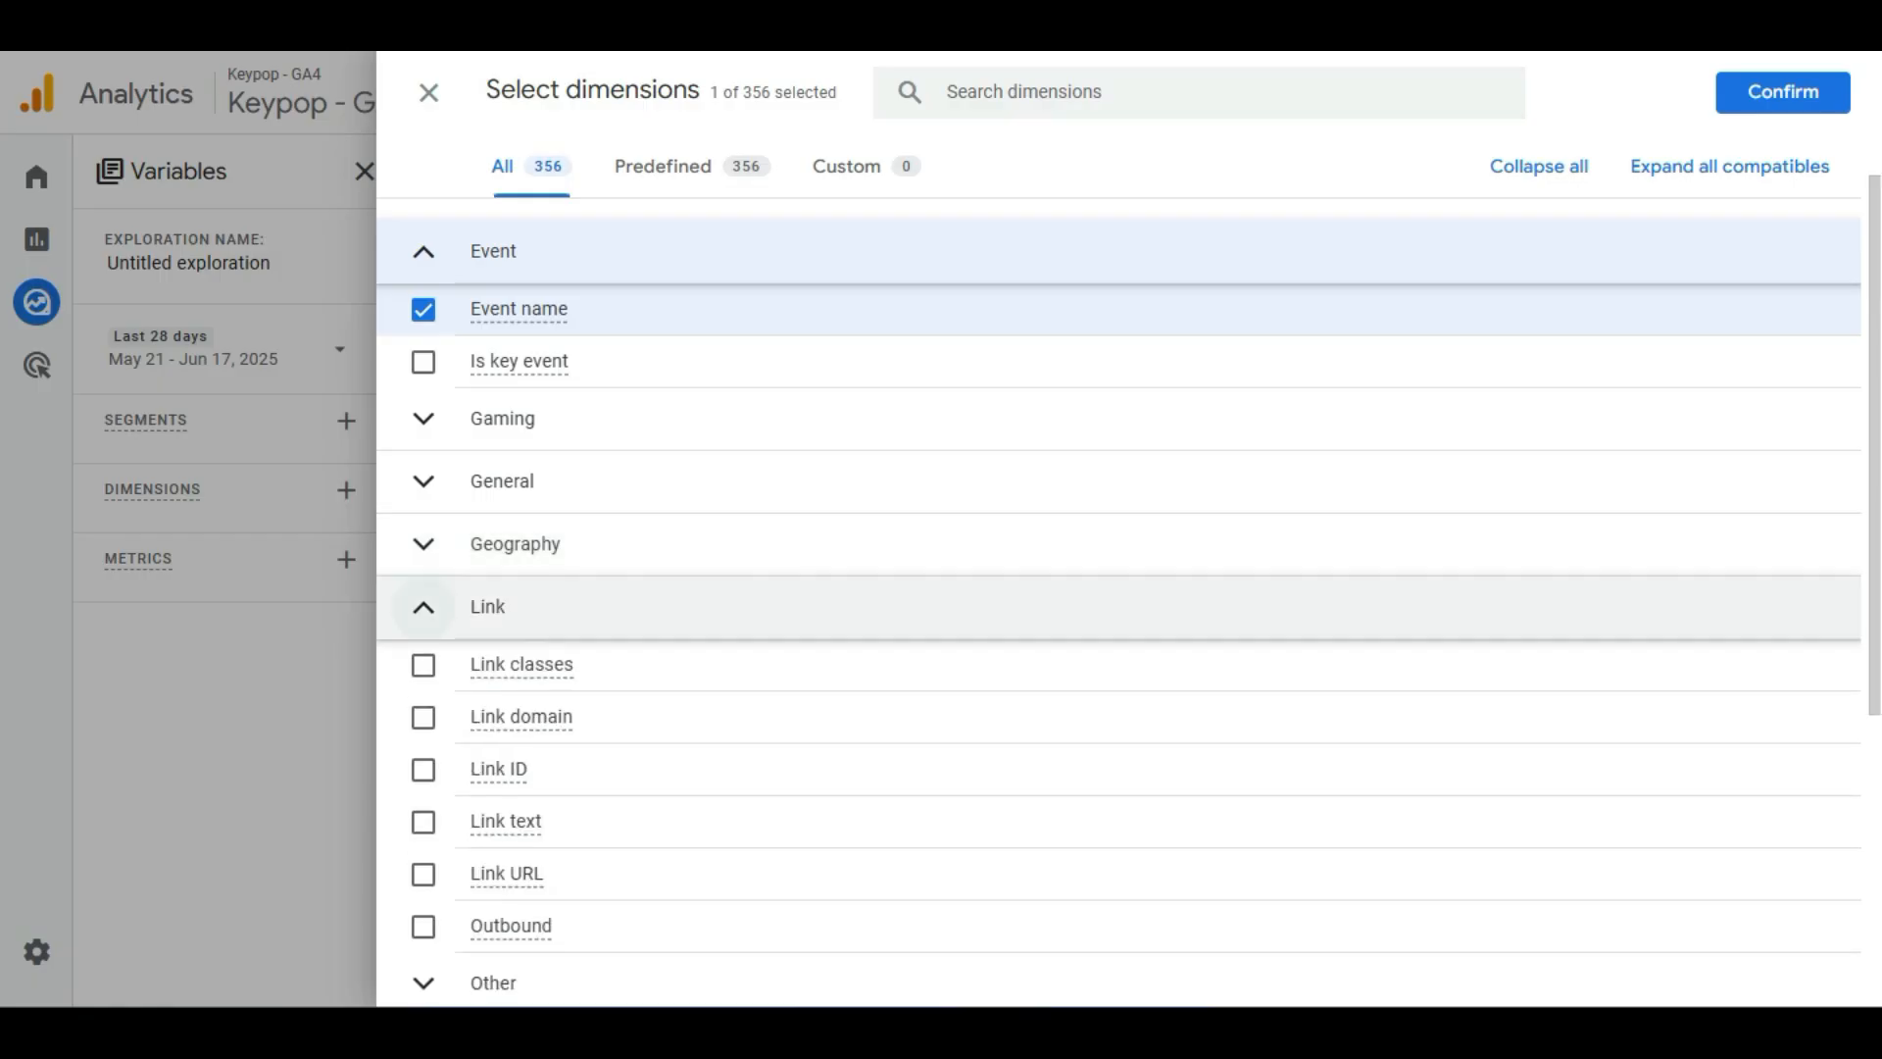
{"action": "scroll", "coordinate": [1119, 602], "scroll_direction": "down", "scroll_amount": 2}
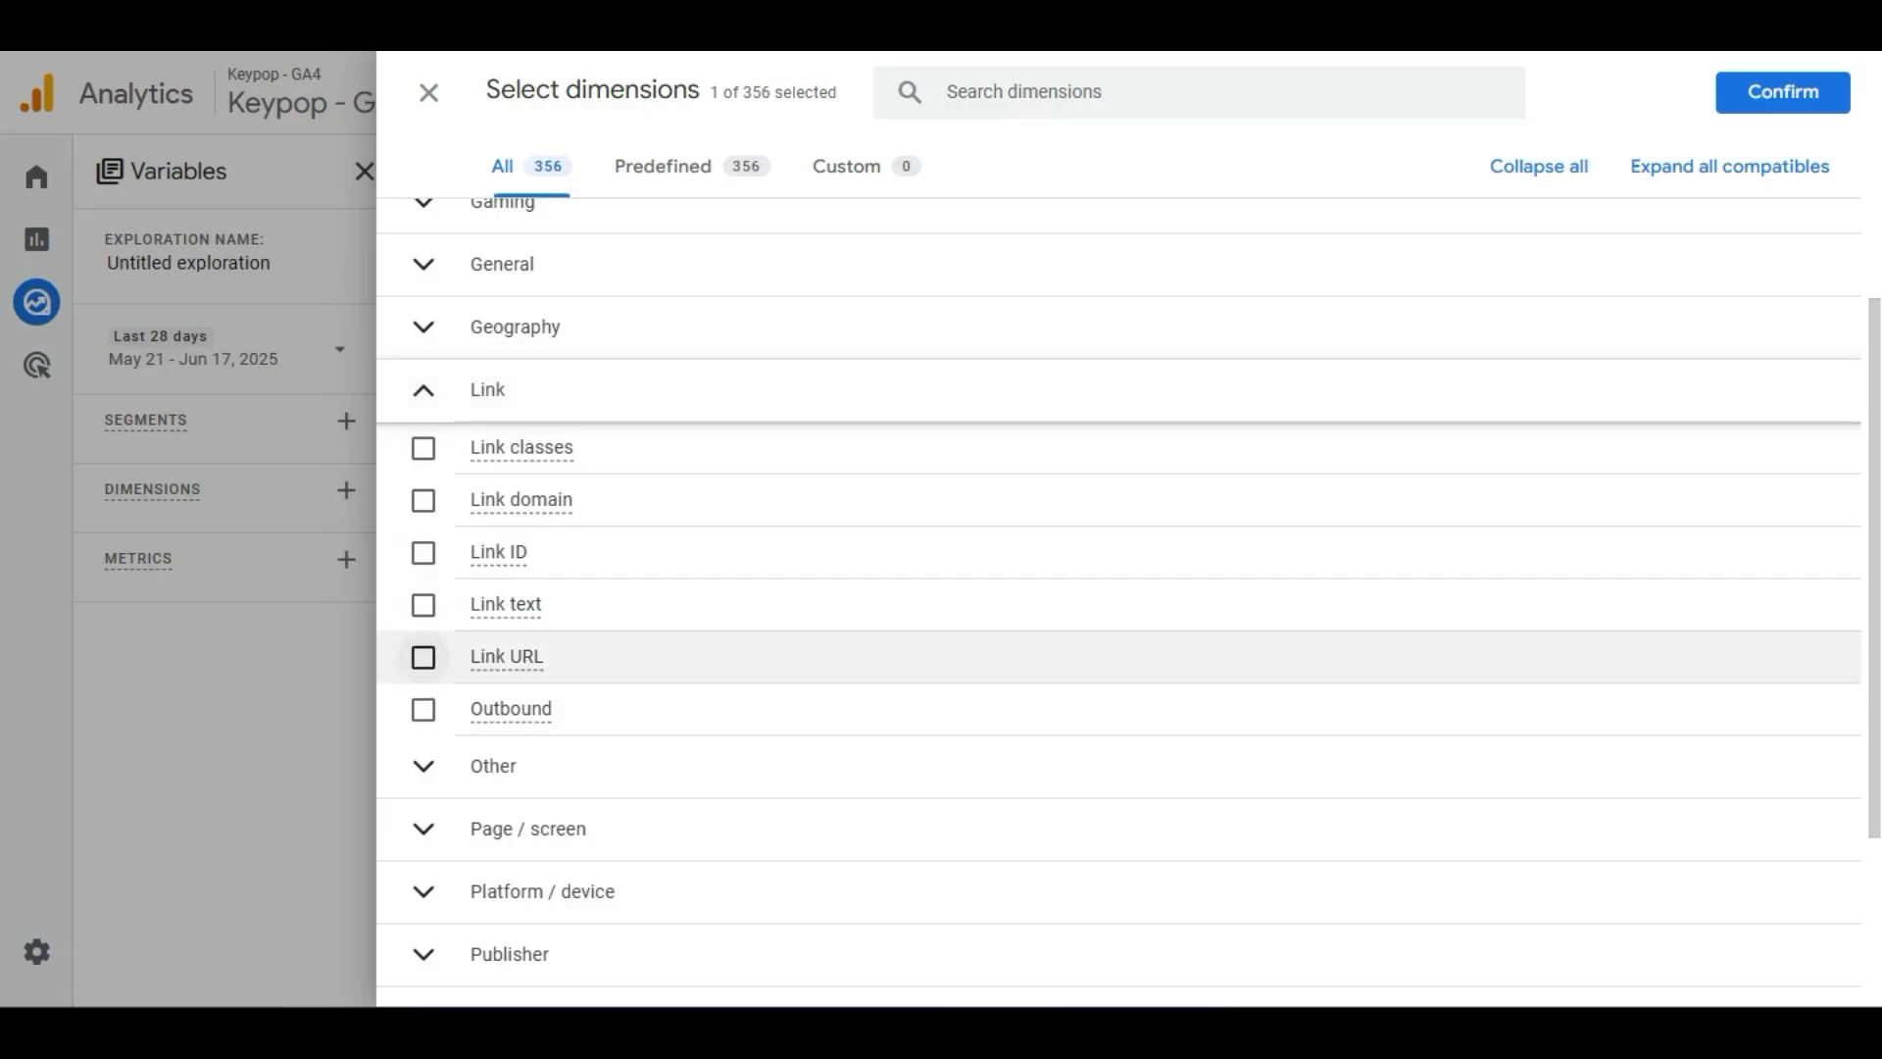
{"action": "left_click", "coordinate": [423, 657]}
{"action": "left_click", "coordinate": [1783, 91]}
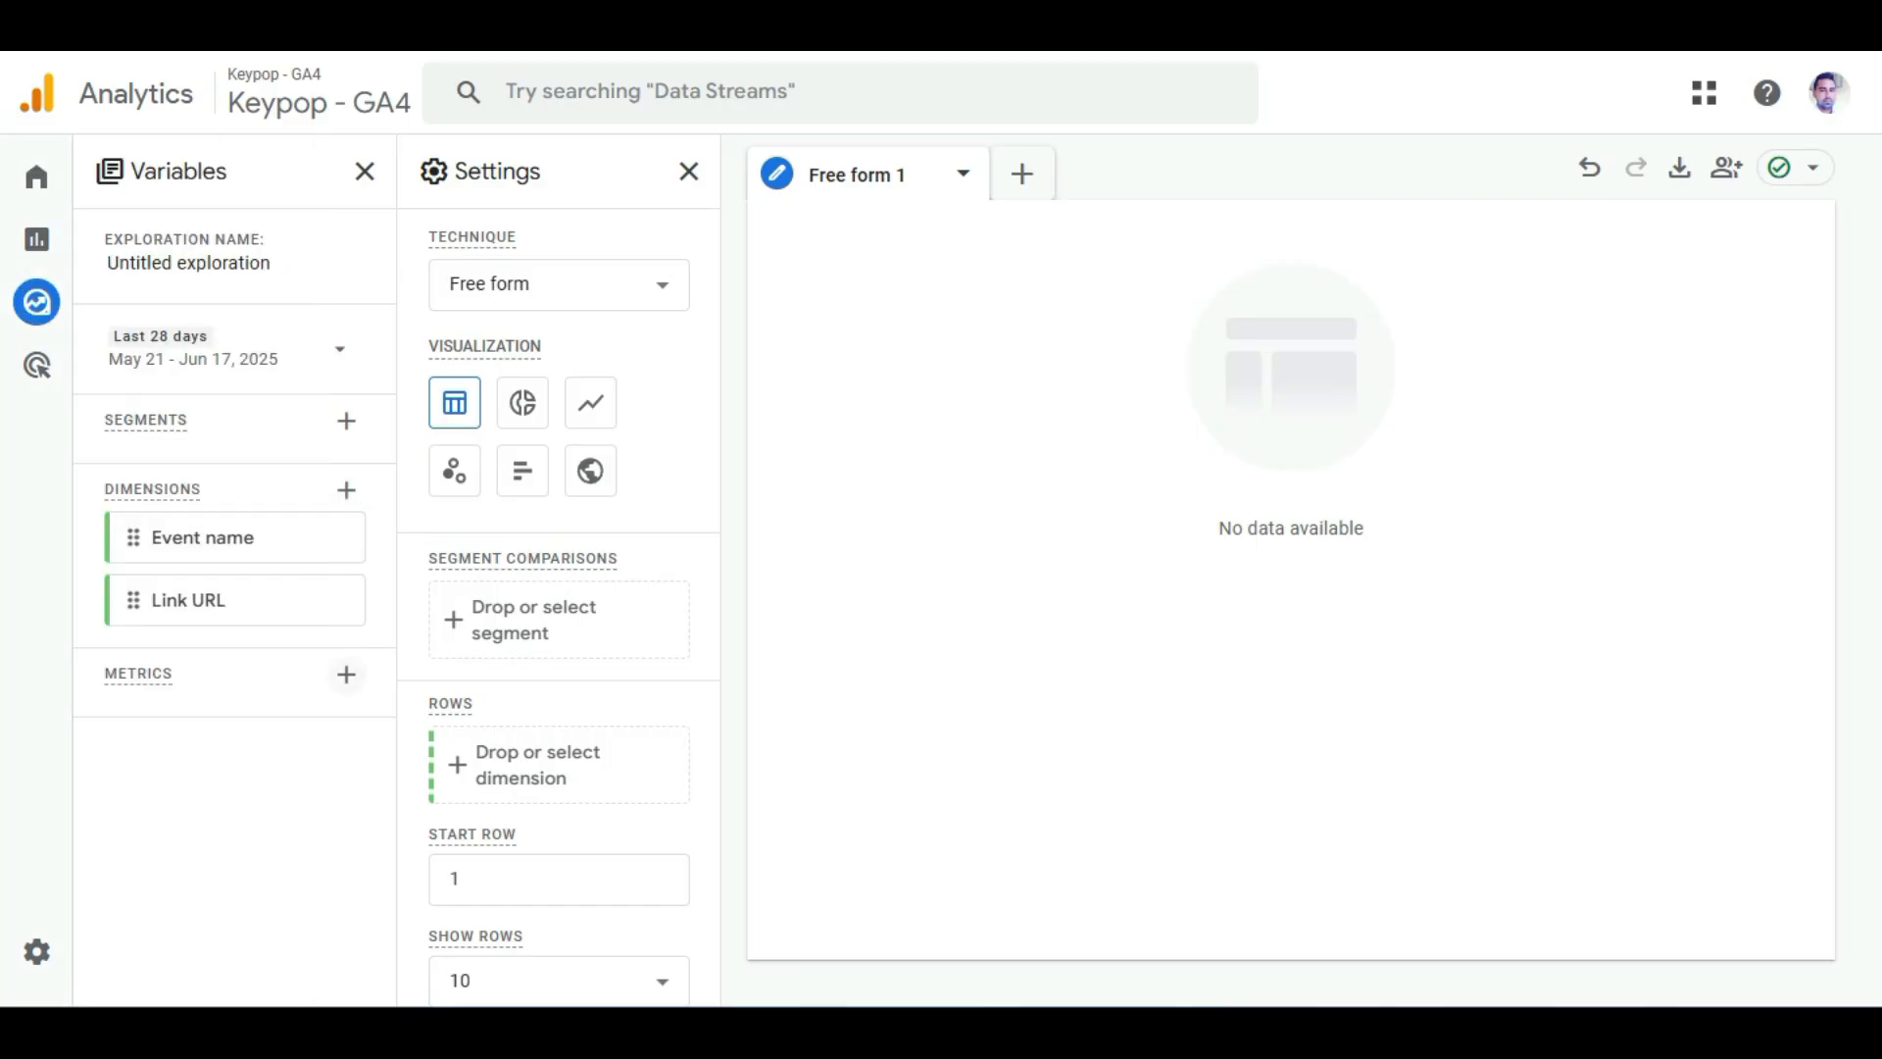
Add the Event count, Active users and Total users metrics to the exploration.
{"action": "left_click", "coordinate": [346, 673]}
{"action": "left_click", "coordinate": [493, 406]}
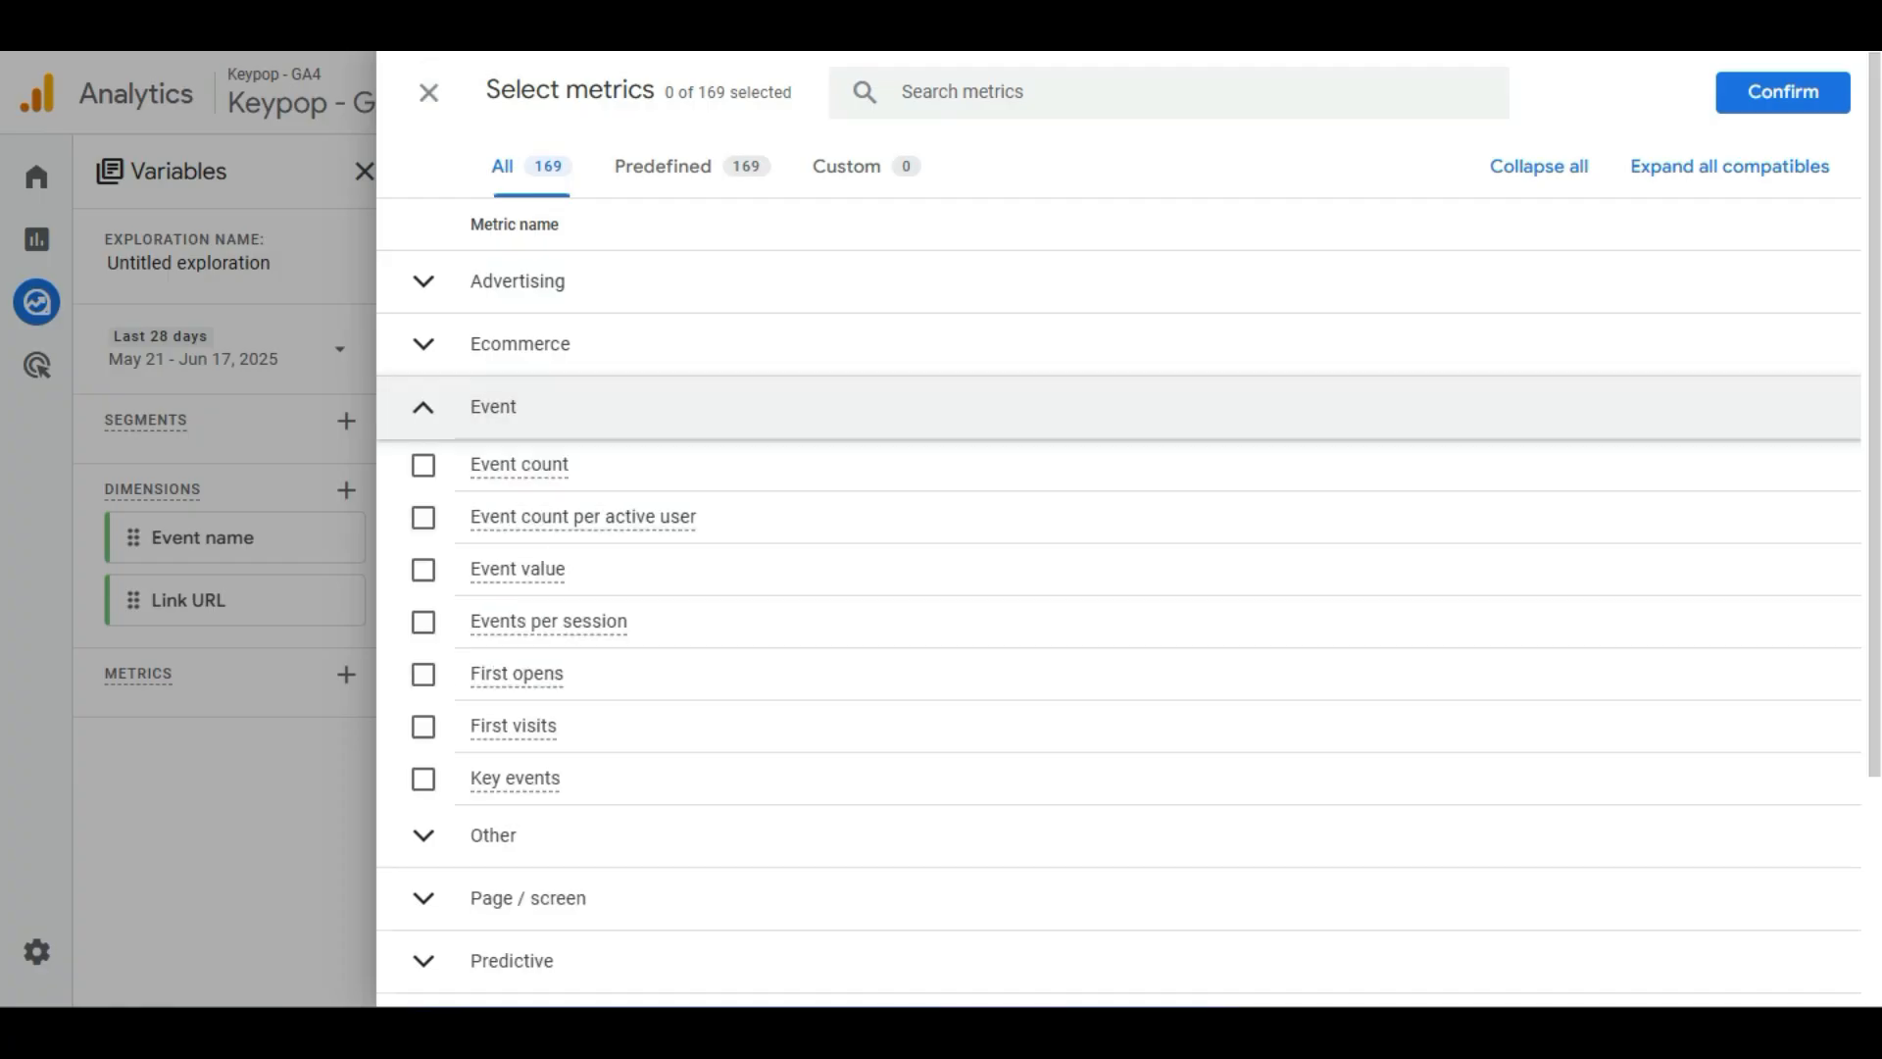
{"action": "left_click", "coordinate": [423, 465]}
{"action": "left_click", "coordinate": [424, 406]}
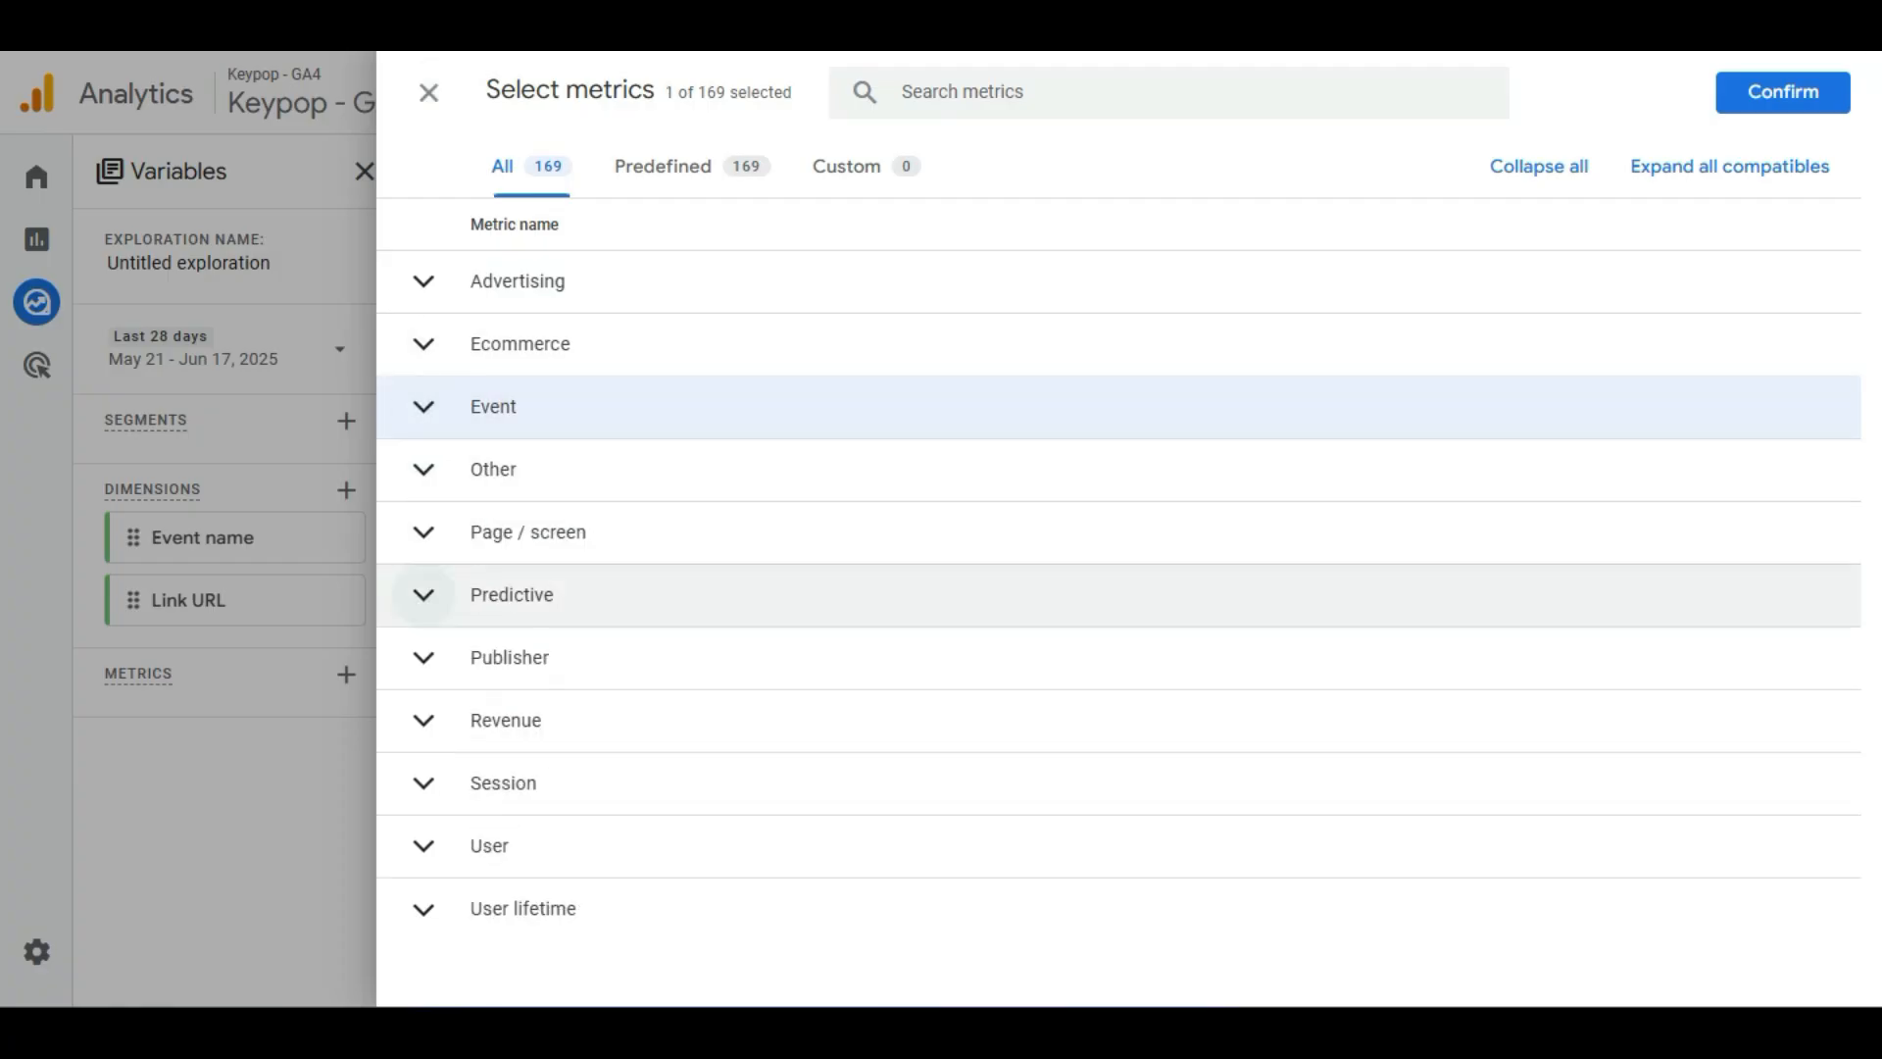
{"action": "left_click", "coordinate": [424, 845]}
{"action": "scroll", "coordinate": [423, 839], "scroll_direction": "down", "scroll_amount": 4}
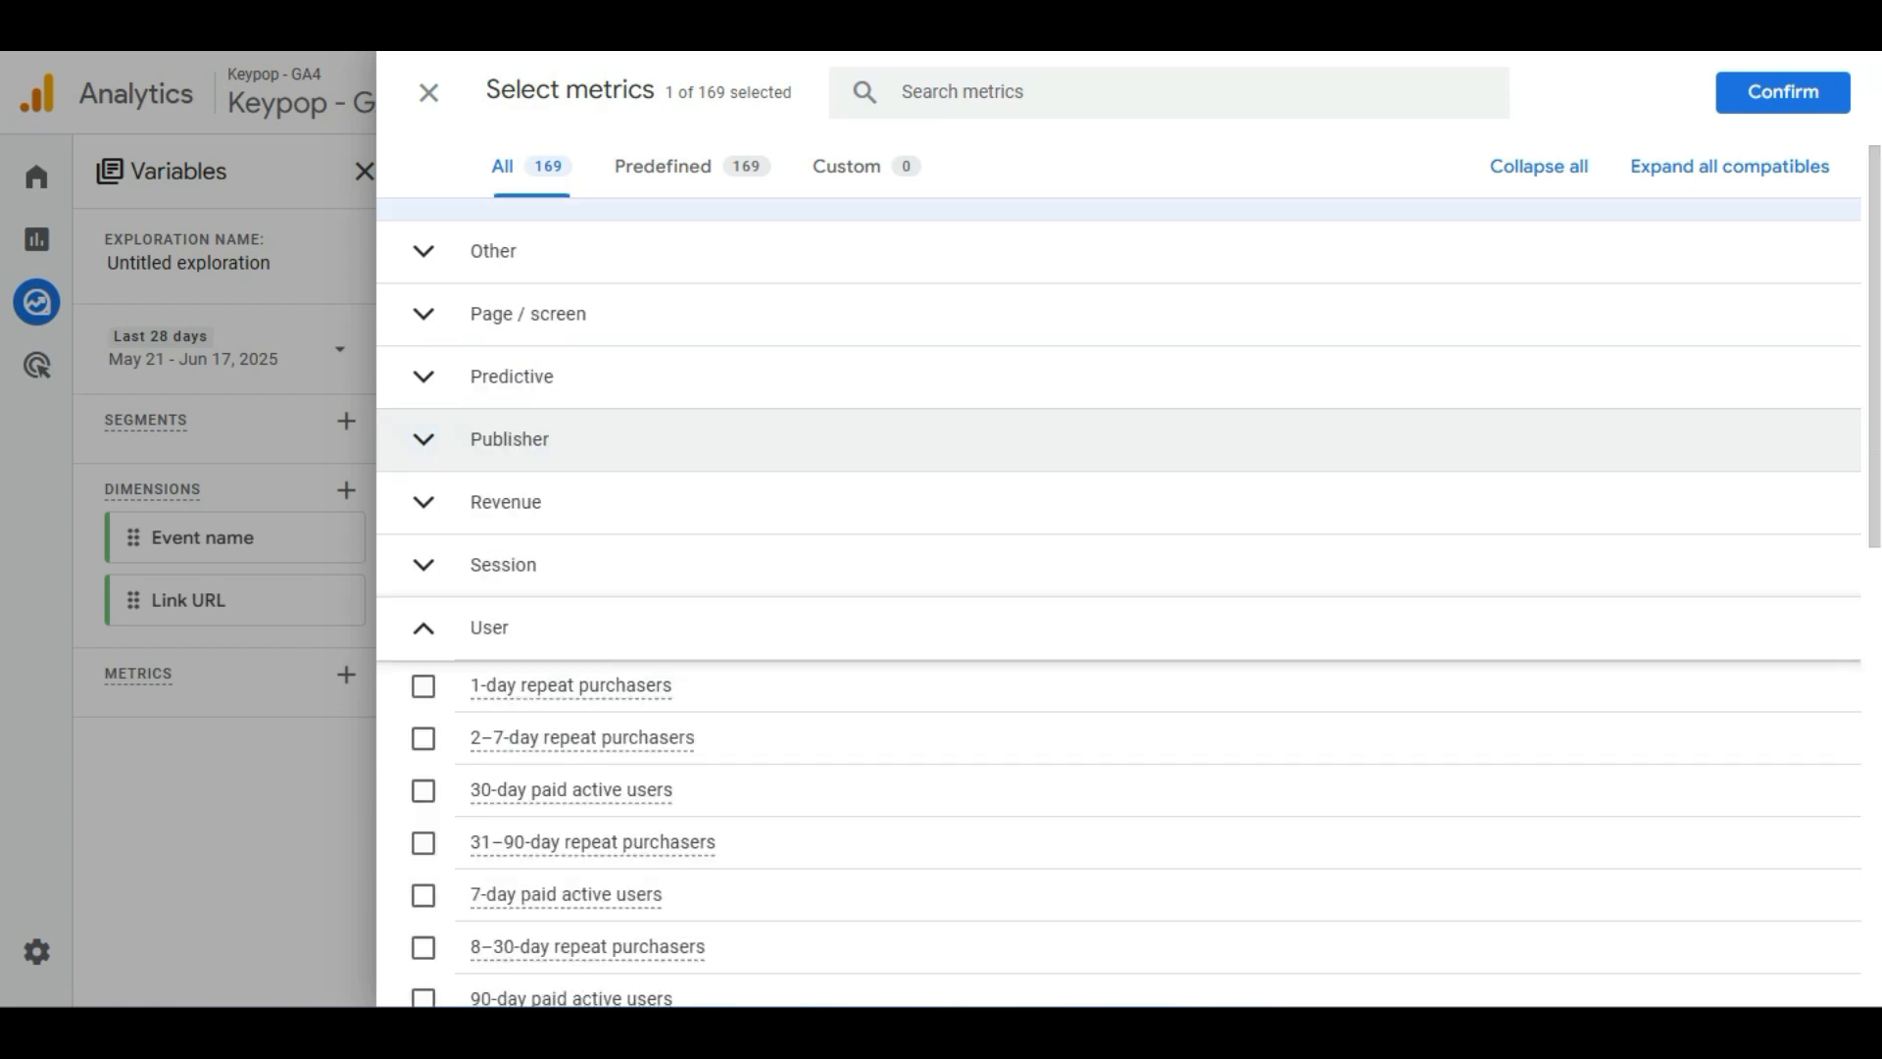
{"action": "left_click", "coordinate": [422, 834]}
{"action": "scroll", "coordinate": [422, 745], "scroll_direction": "down", "scroll_amount": 9}
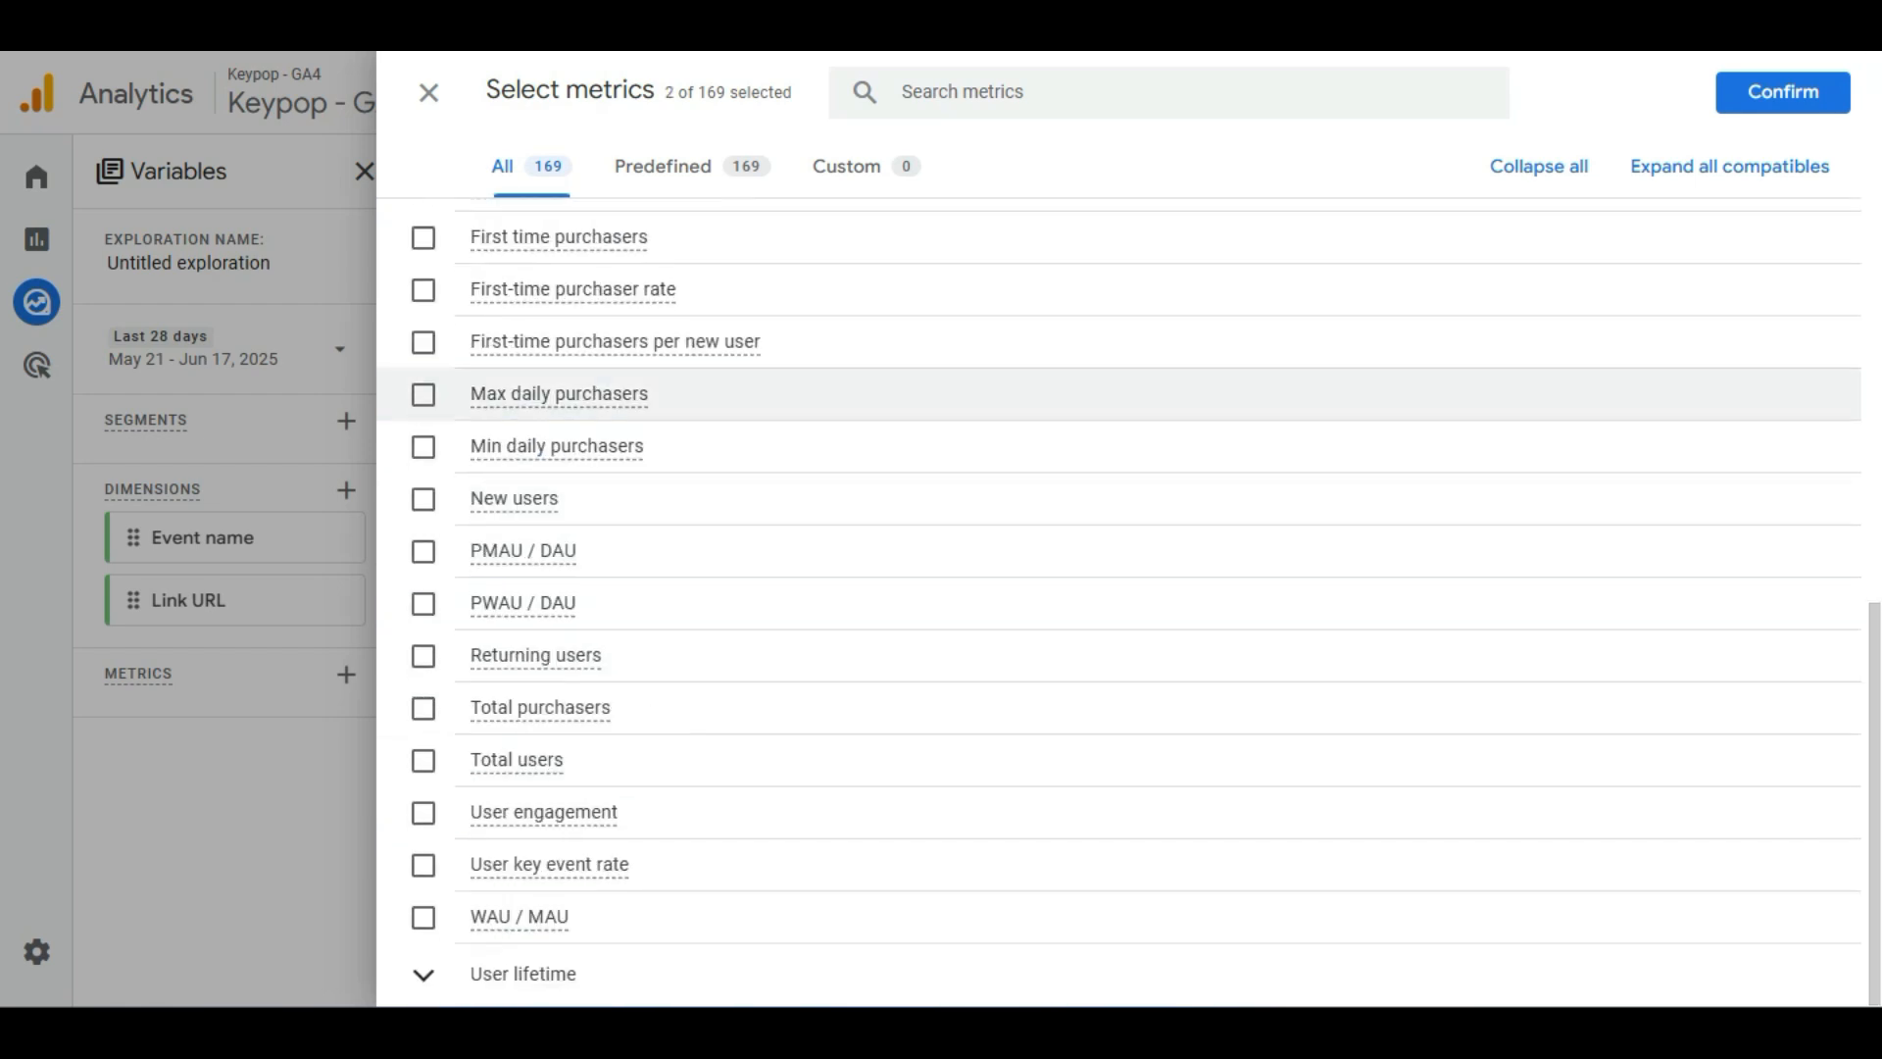
{"action": "left_click", "coordinate": [423, 759]}
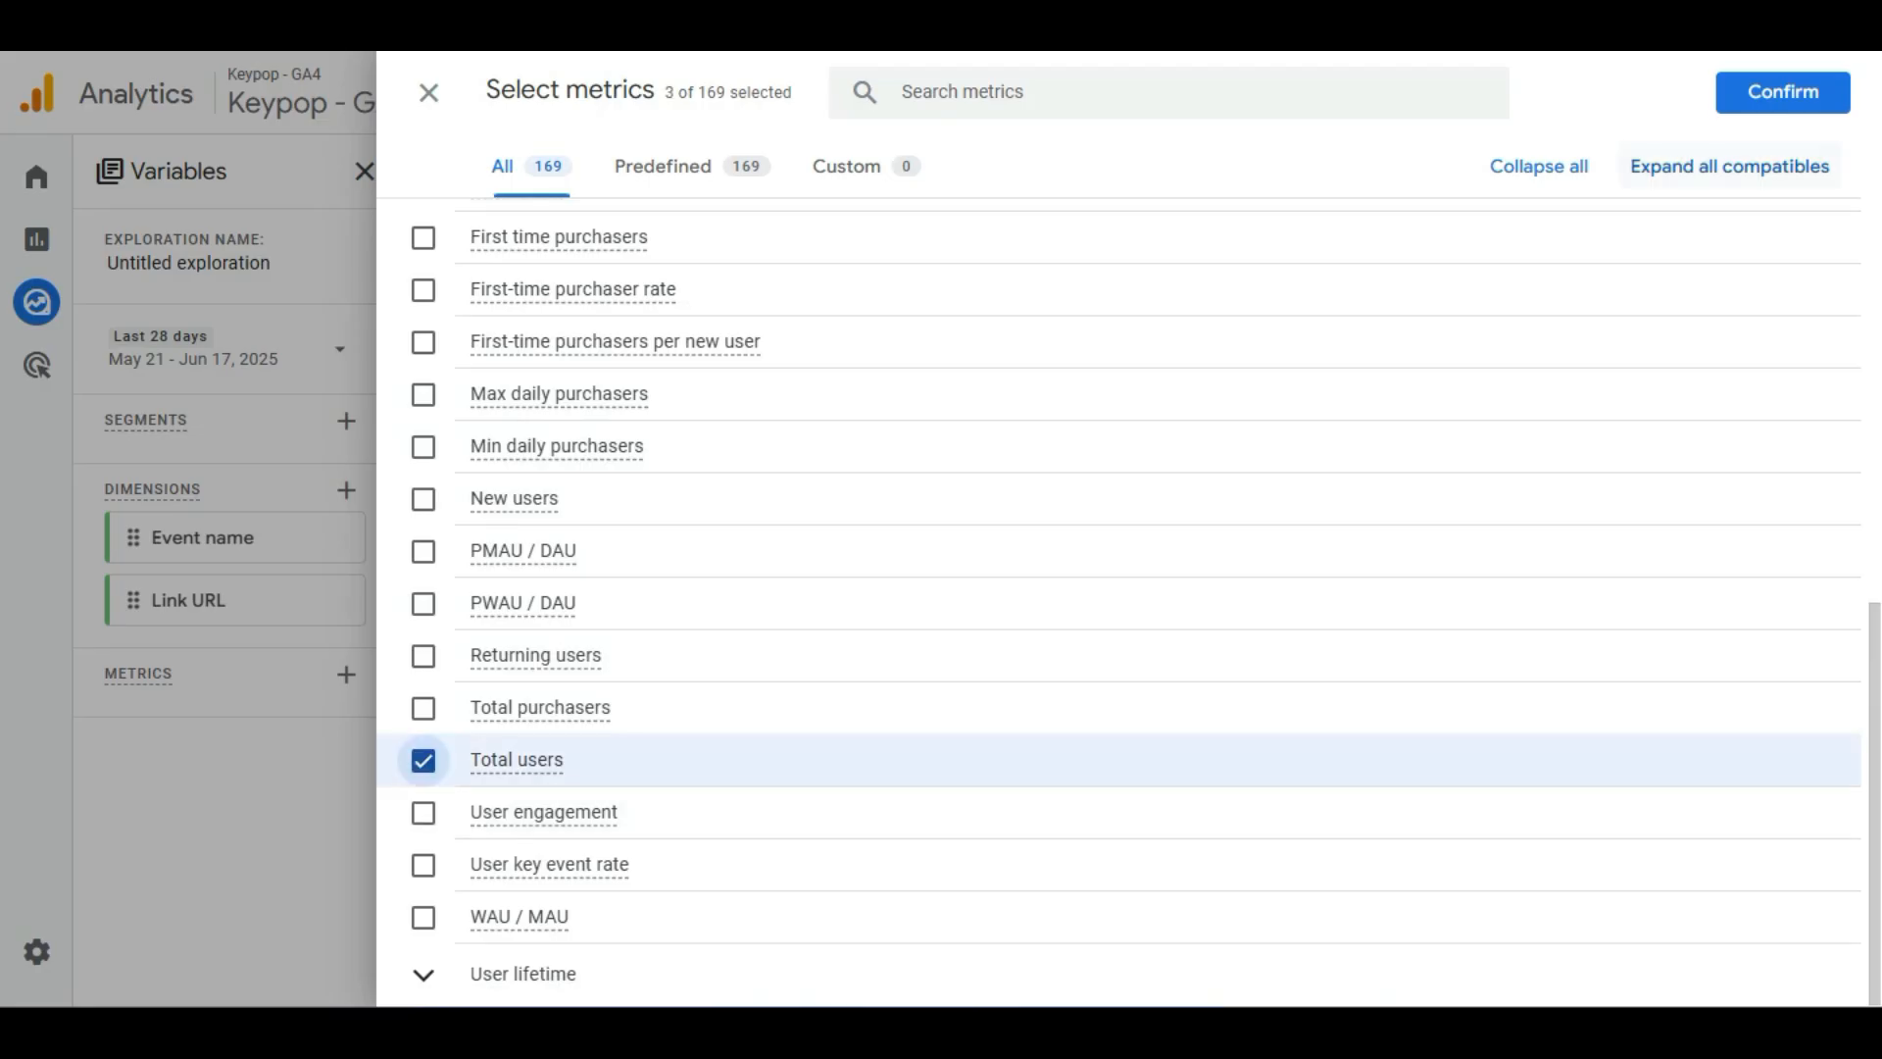
{"action": "left_click", "coordinate": [1782, 92]}
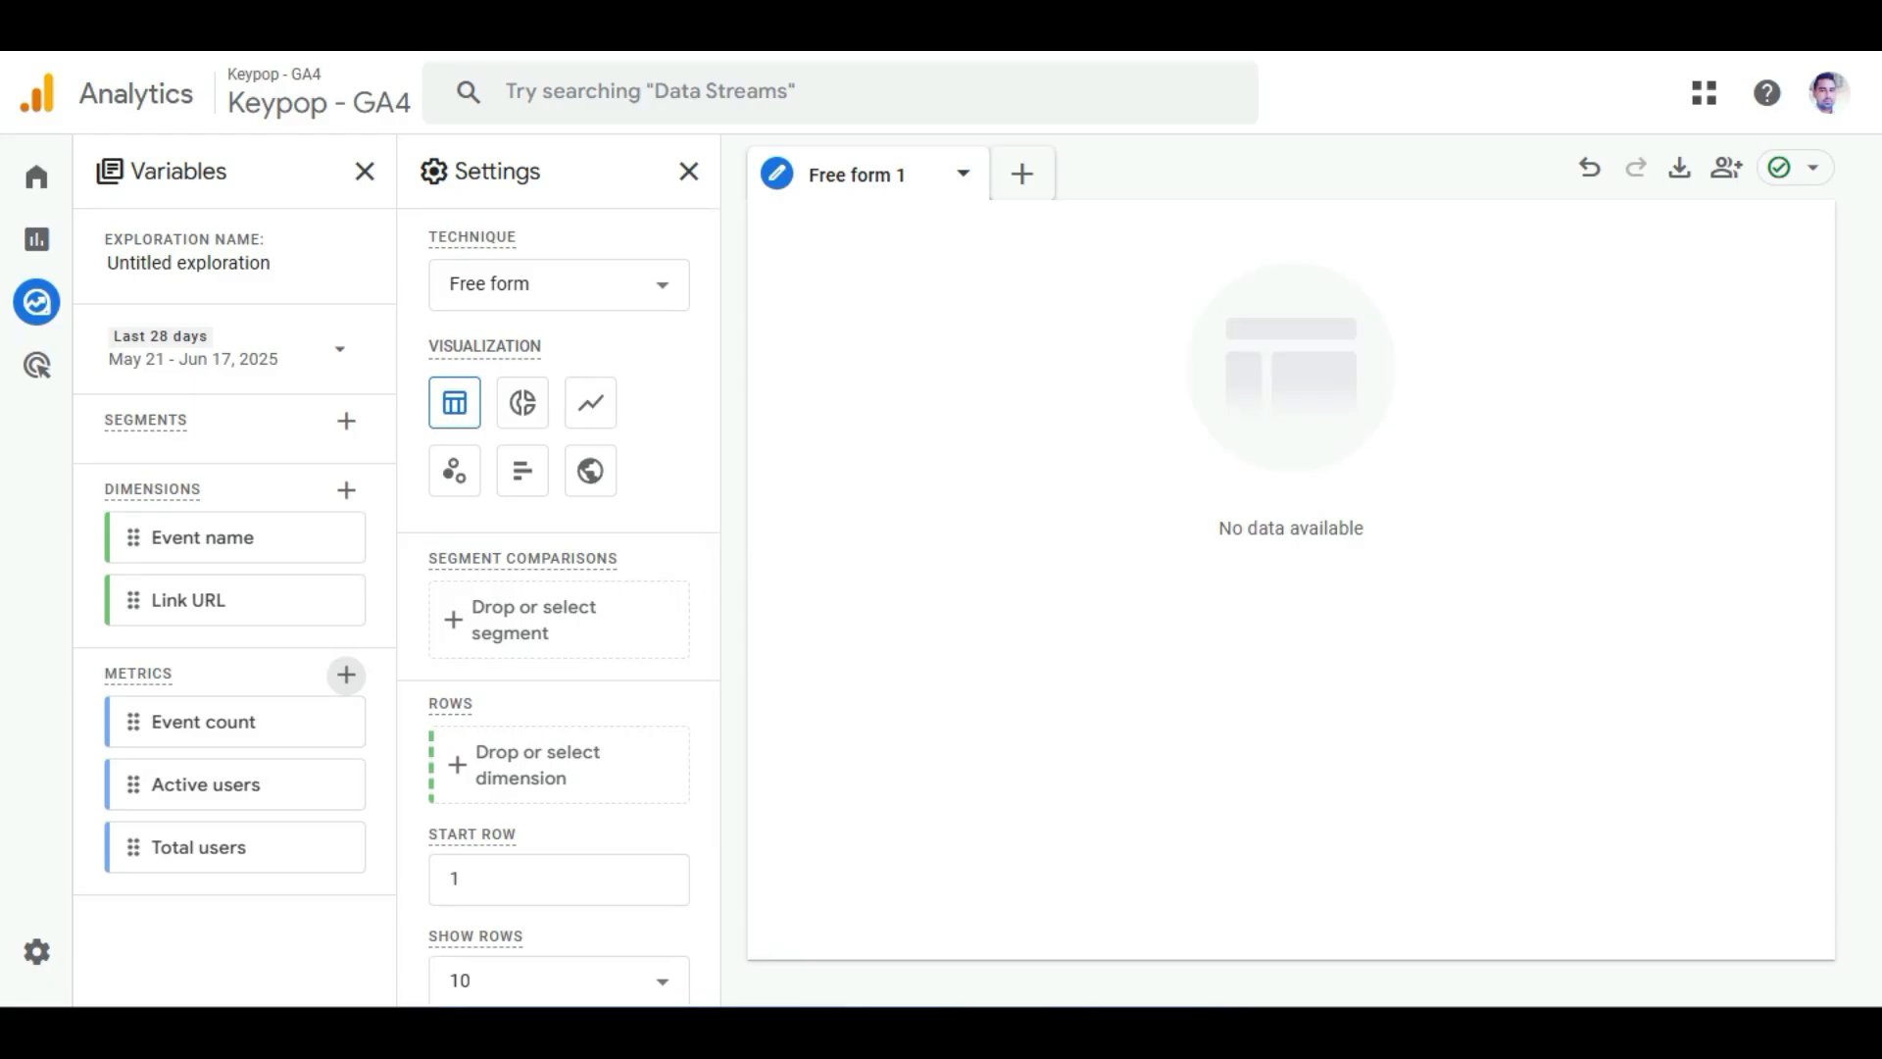
{"action": "scroll", "coordinate": [549, 696], "scroll_direction": "down", "scroll_amount": 8}
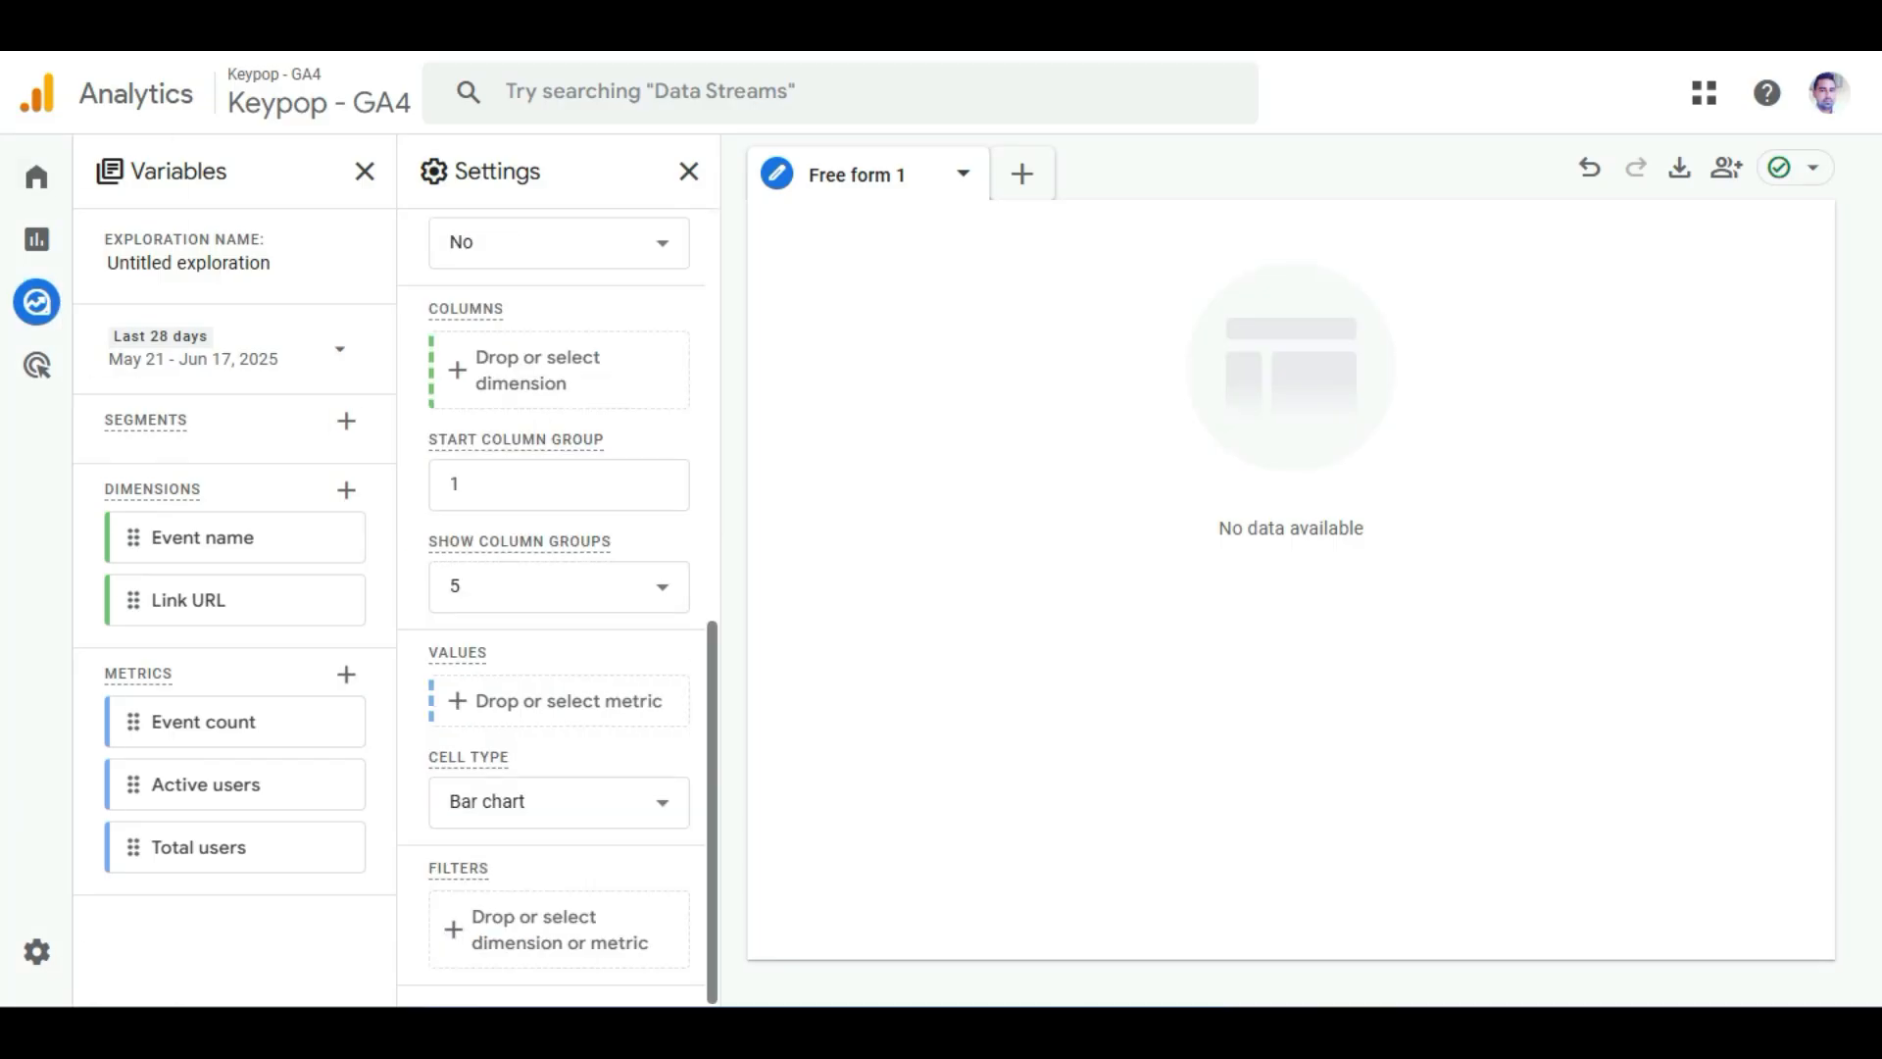
{"action": "scroll", "coordinate": [549, 696], "scroll_direction": "up", "scroll_amount": 4}
{"action": "scroll", "coordinate": [558, 608], "scroll_direction": "down", "scroll_amount": 4}
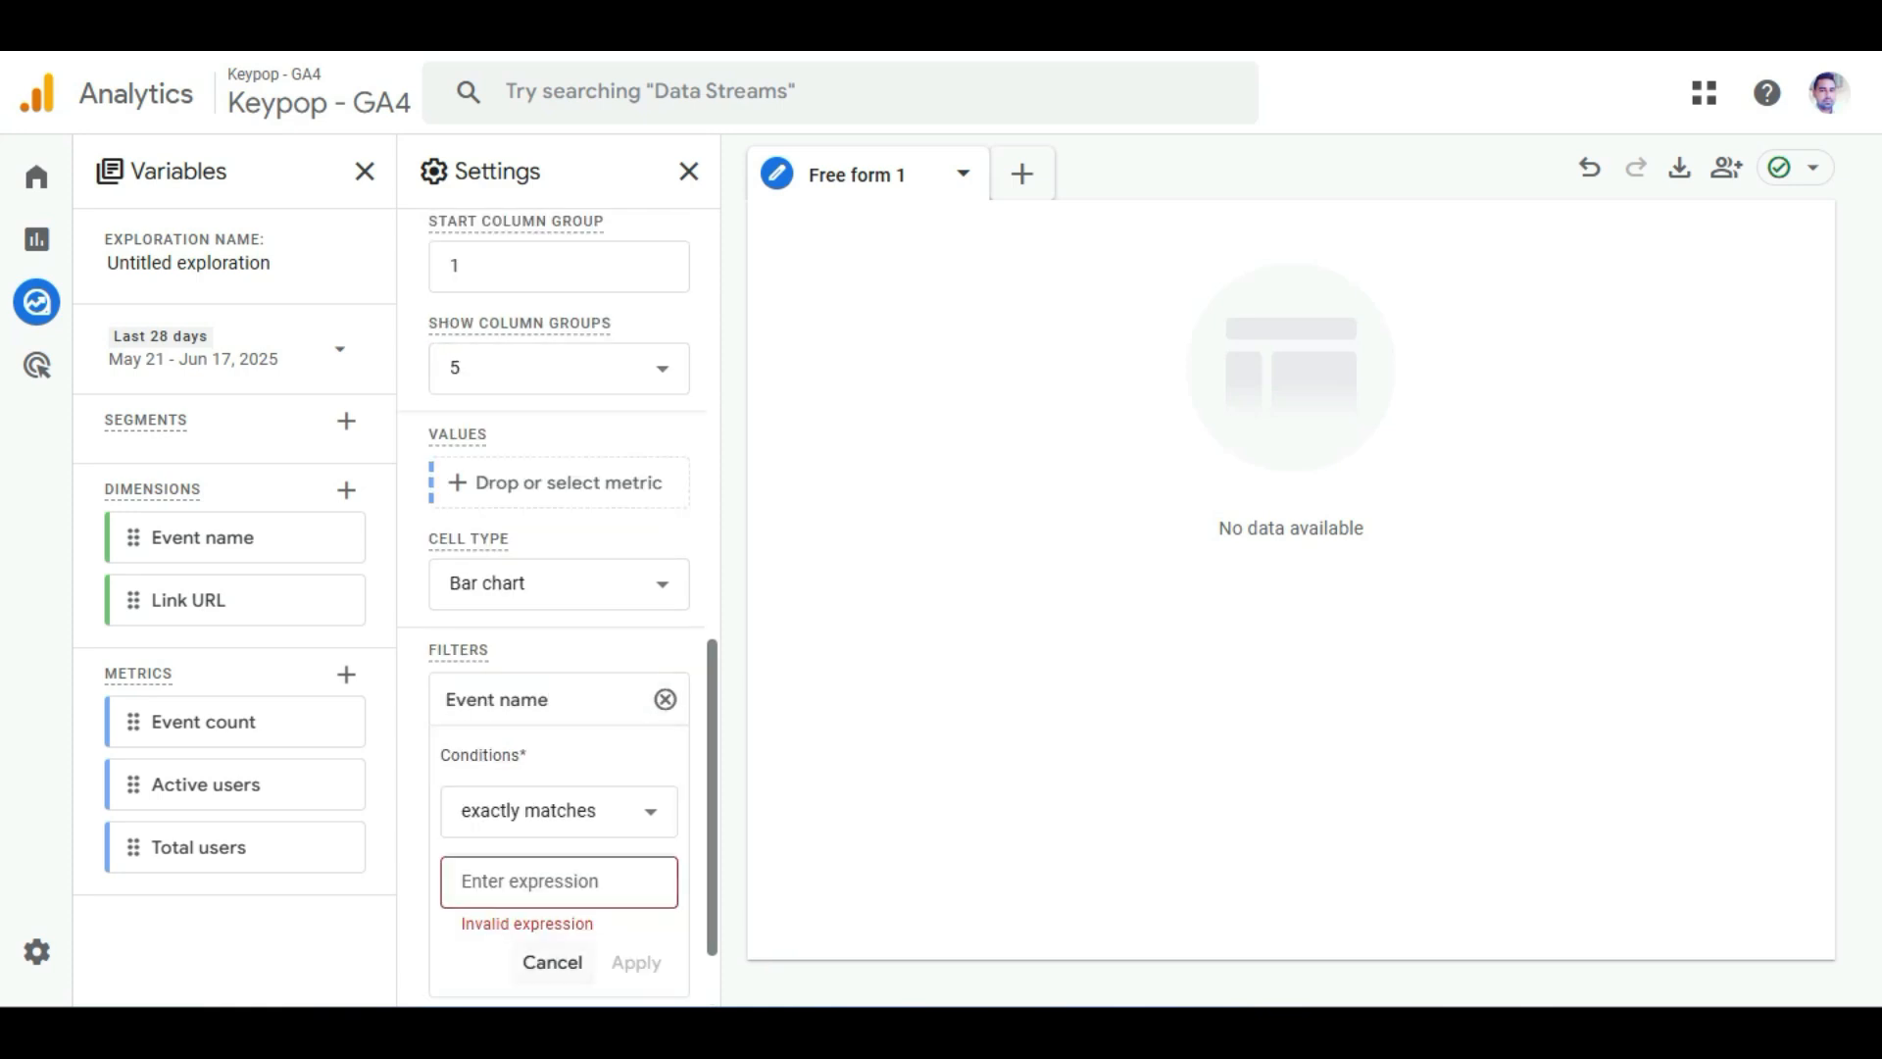
{"action": "left_click", "coordinate": [550, 957]}
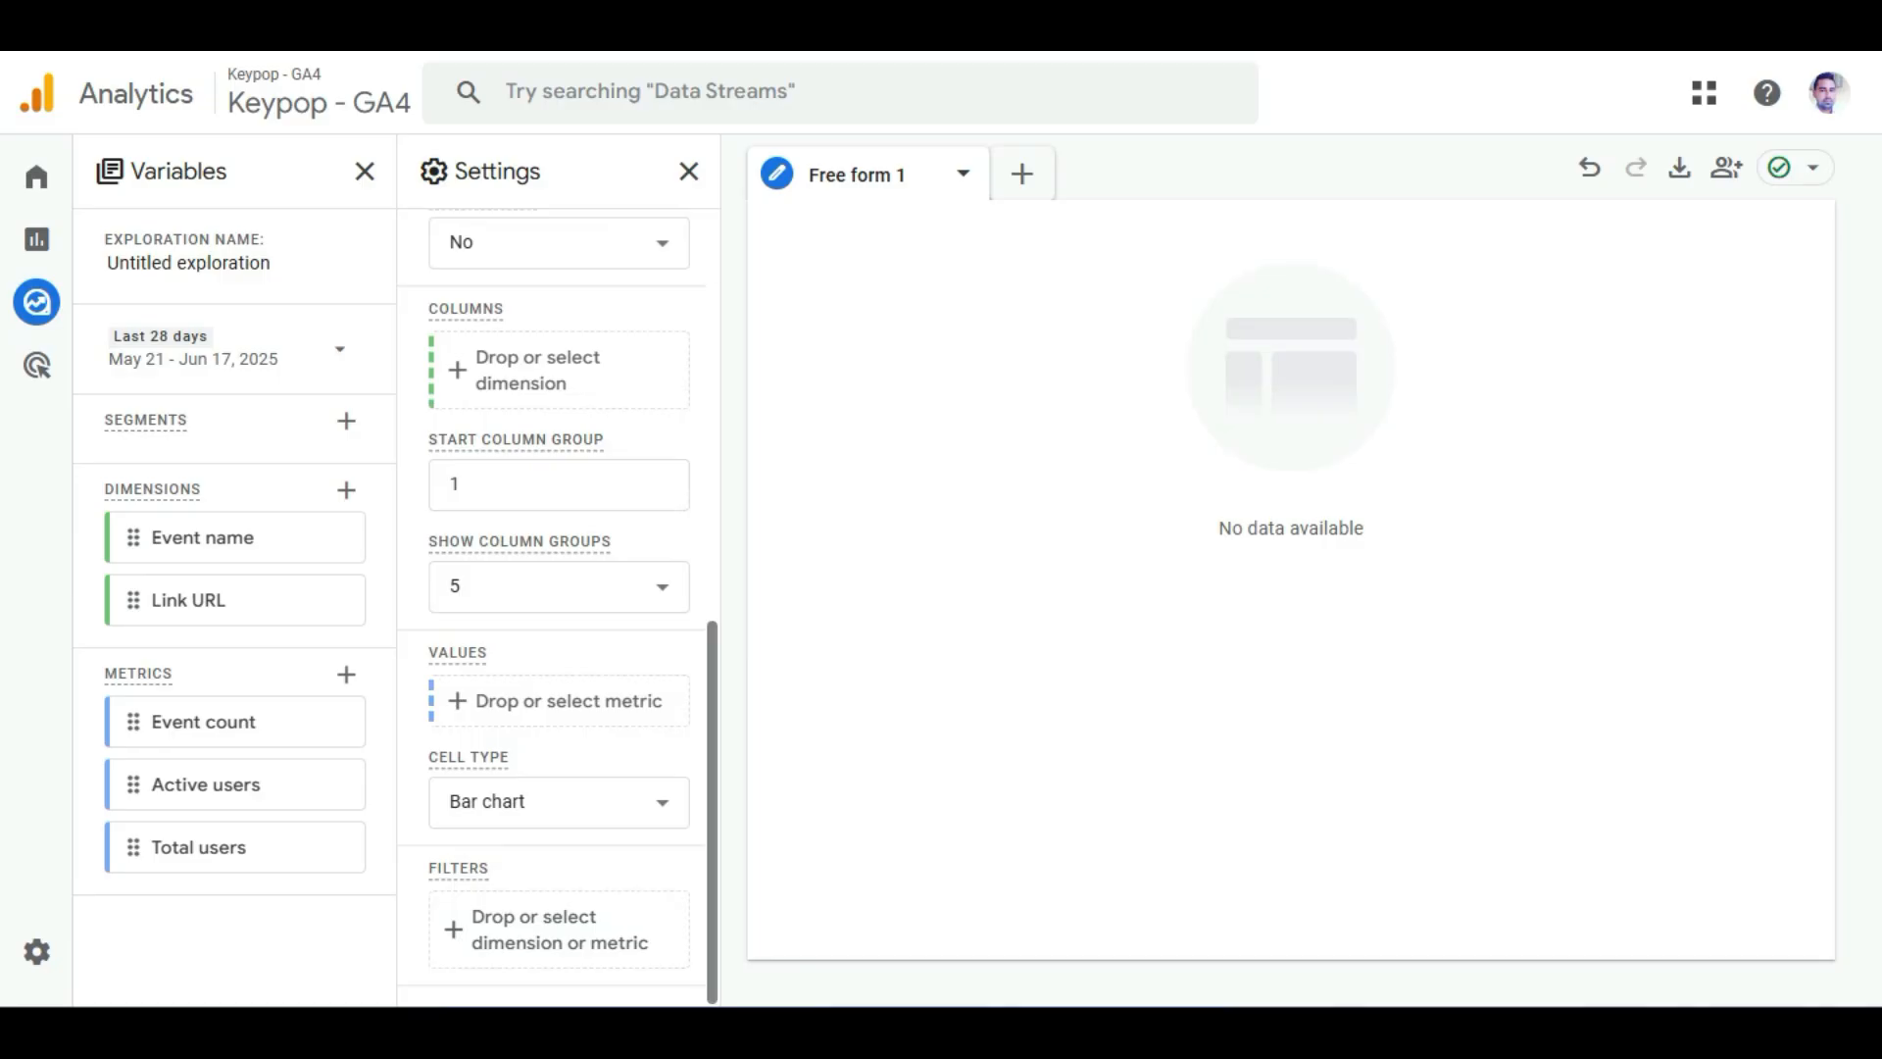
Start a Link URL filter in the exploration settings with the contains match type.
{"action": "left_click", "coordinate": [559, 930]}
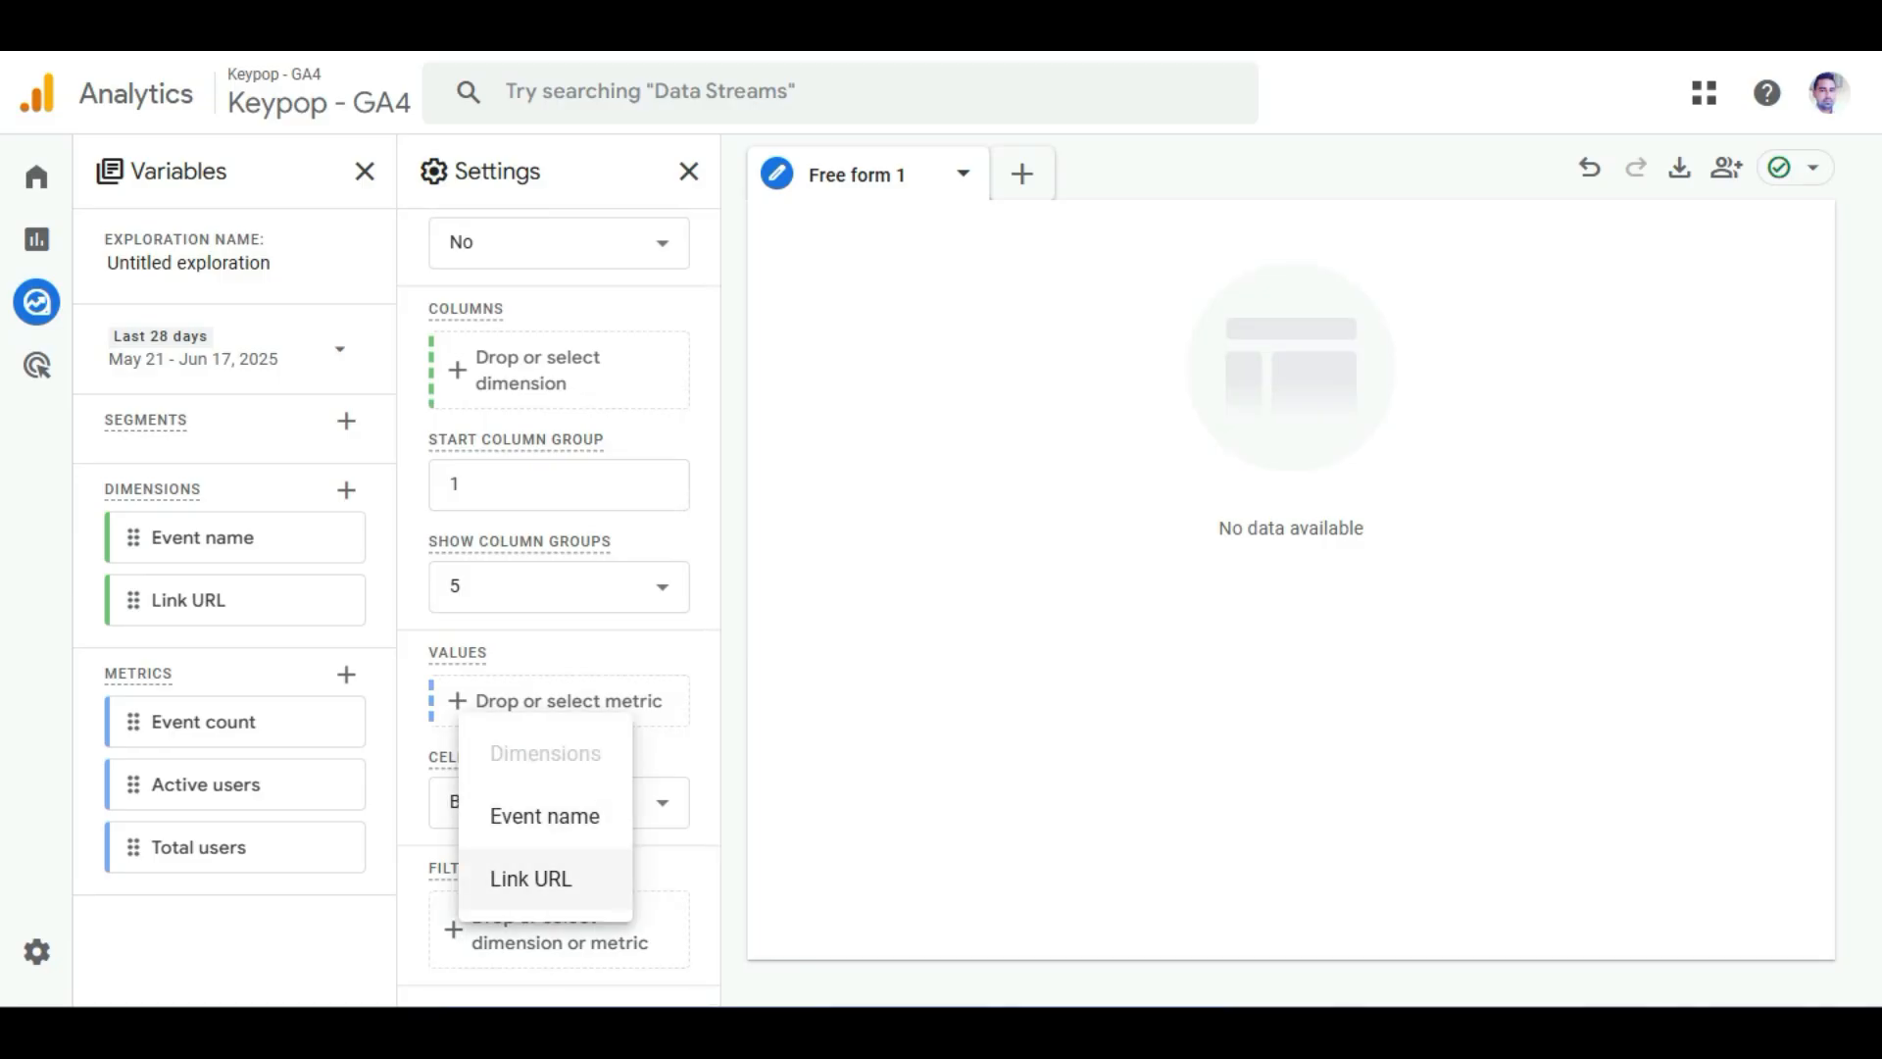
{"action": "left_click", "coordinate": [531, 878]}
{"action": "scroll", "coordinate": [559, 694], "scroll_direction": "down", "scroll_amount": 3}
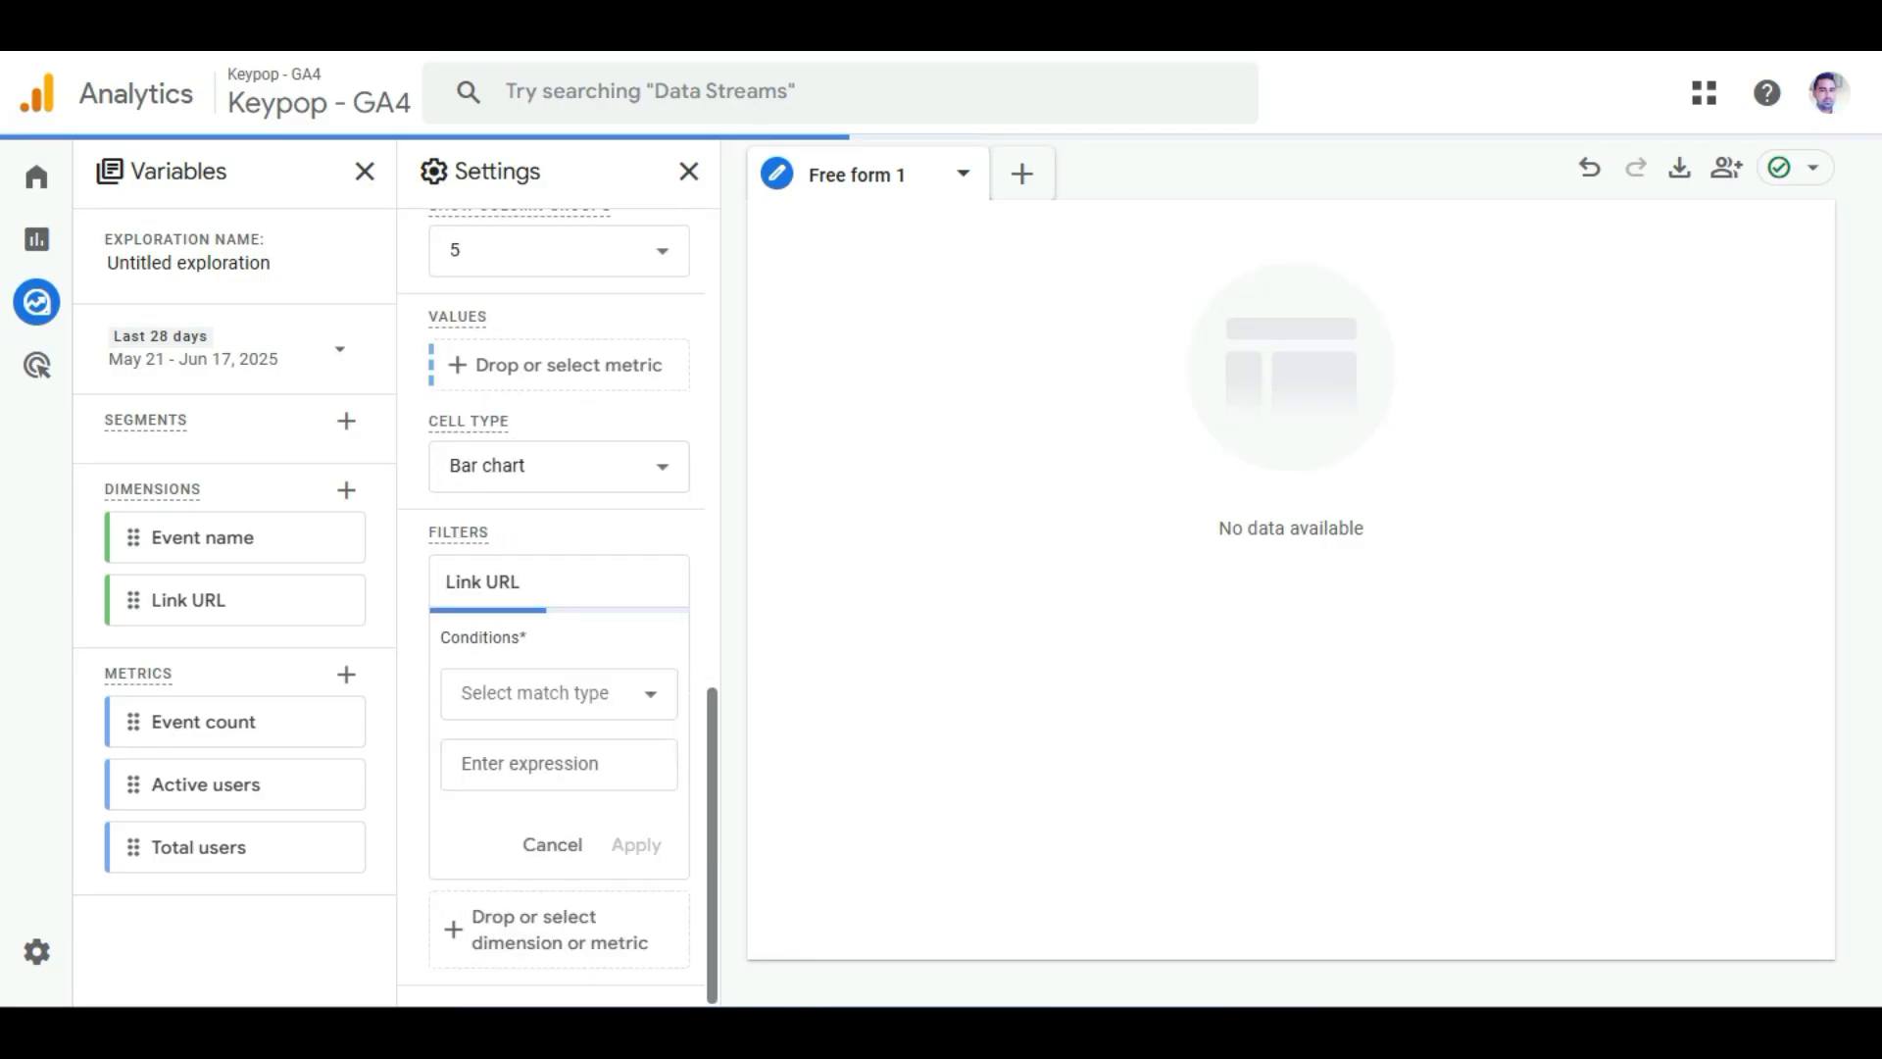
{"action": "left_click", "coordinate": [559, 694]}
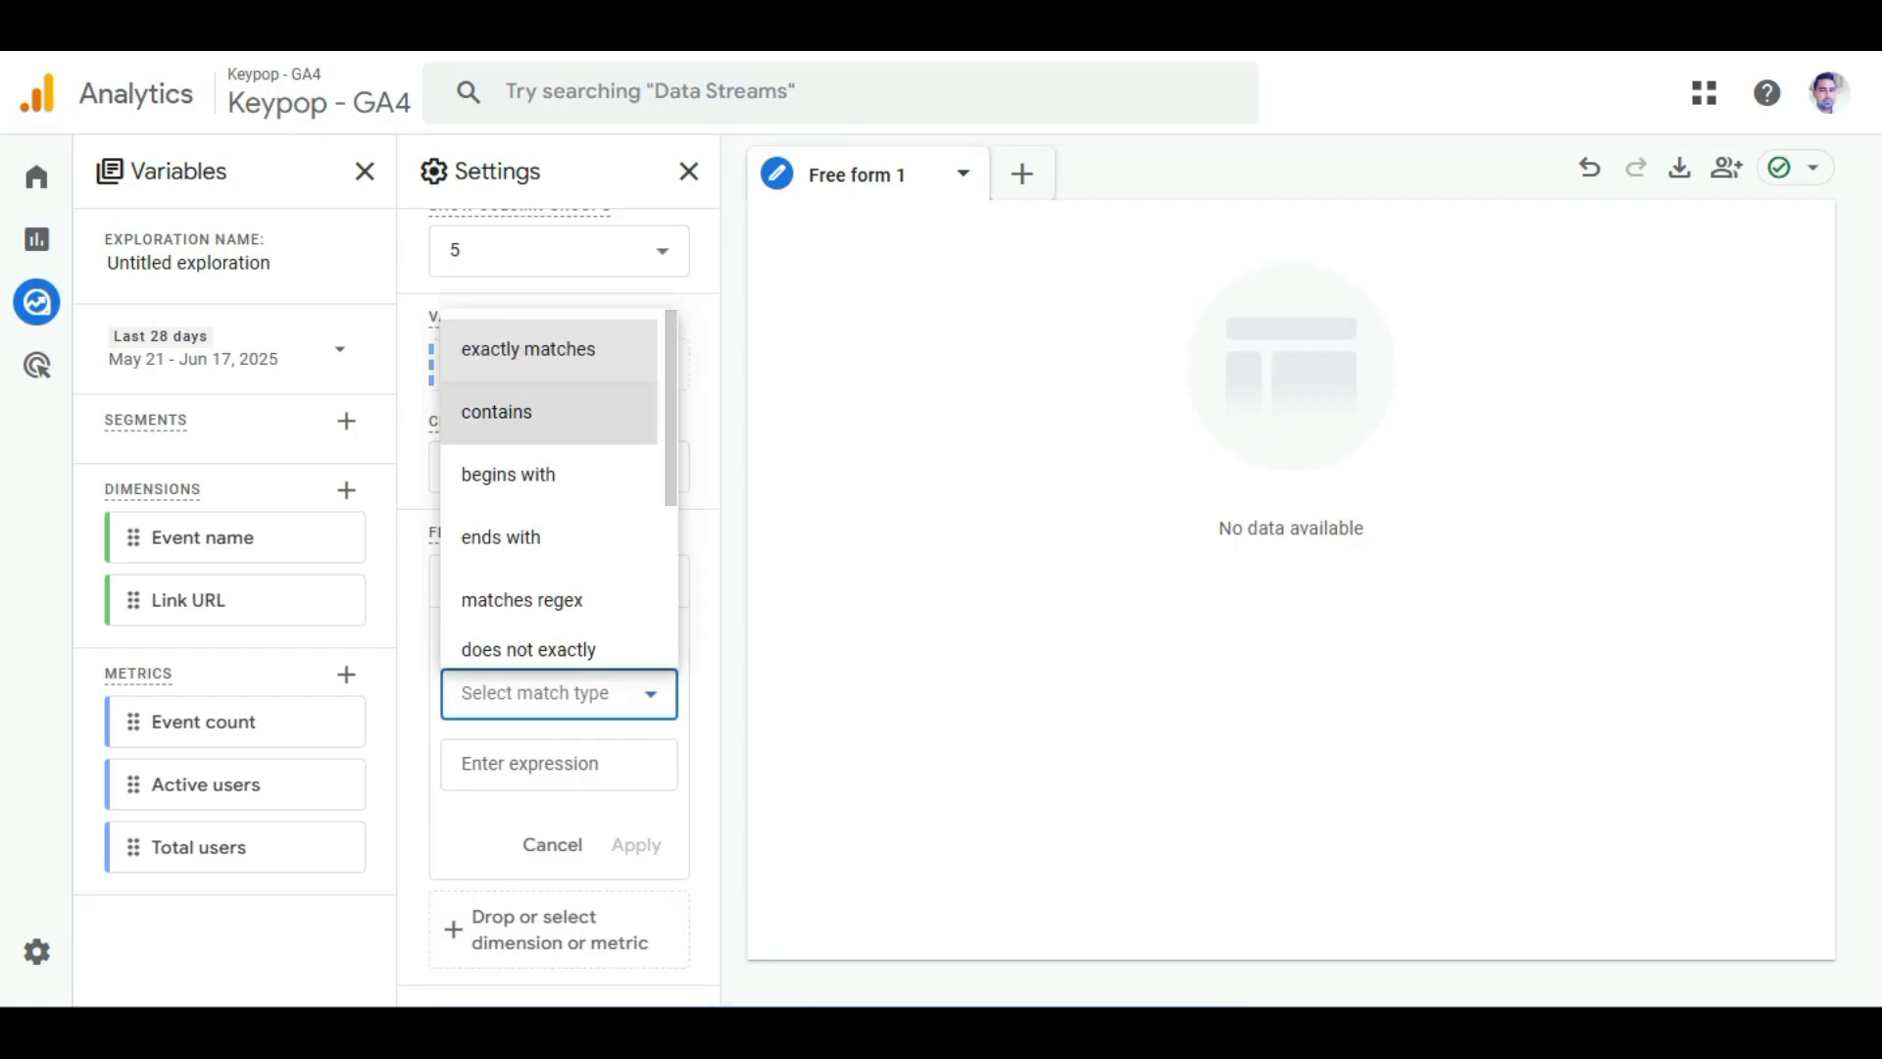
{"action": "left_click", "coordinate": [549, 412]}
{"action": "left_click", "coordinate": [559, 764]}
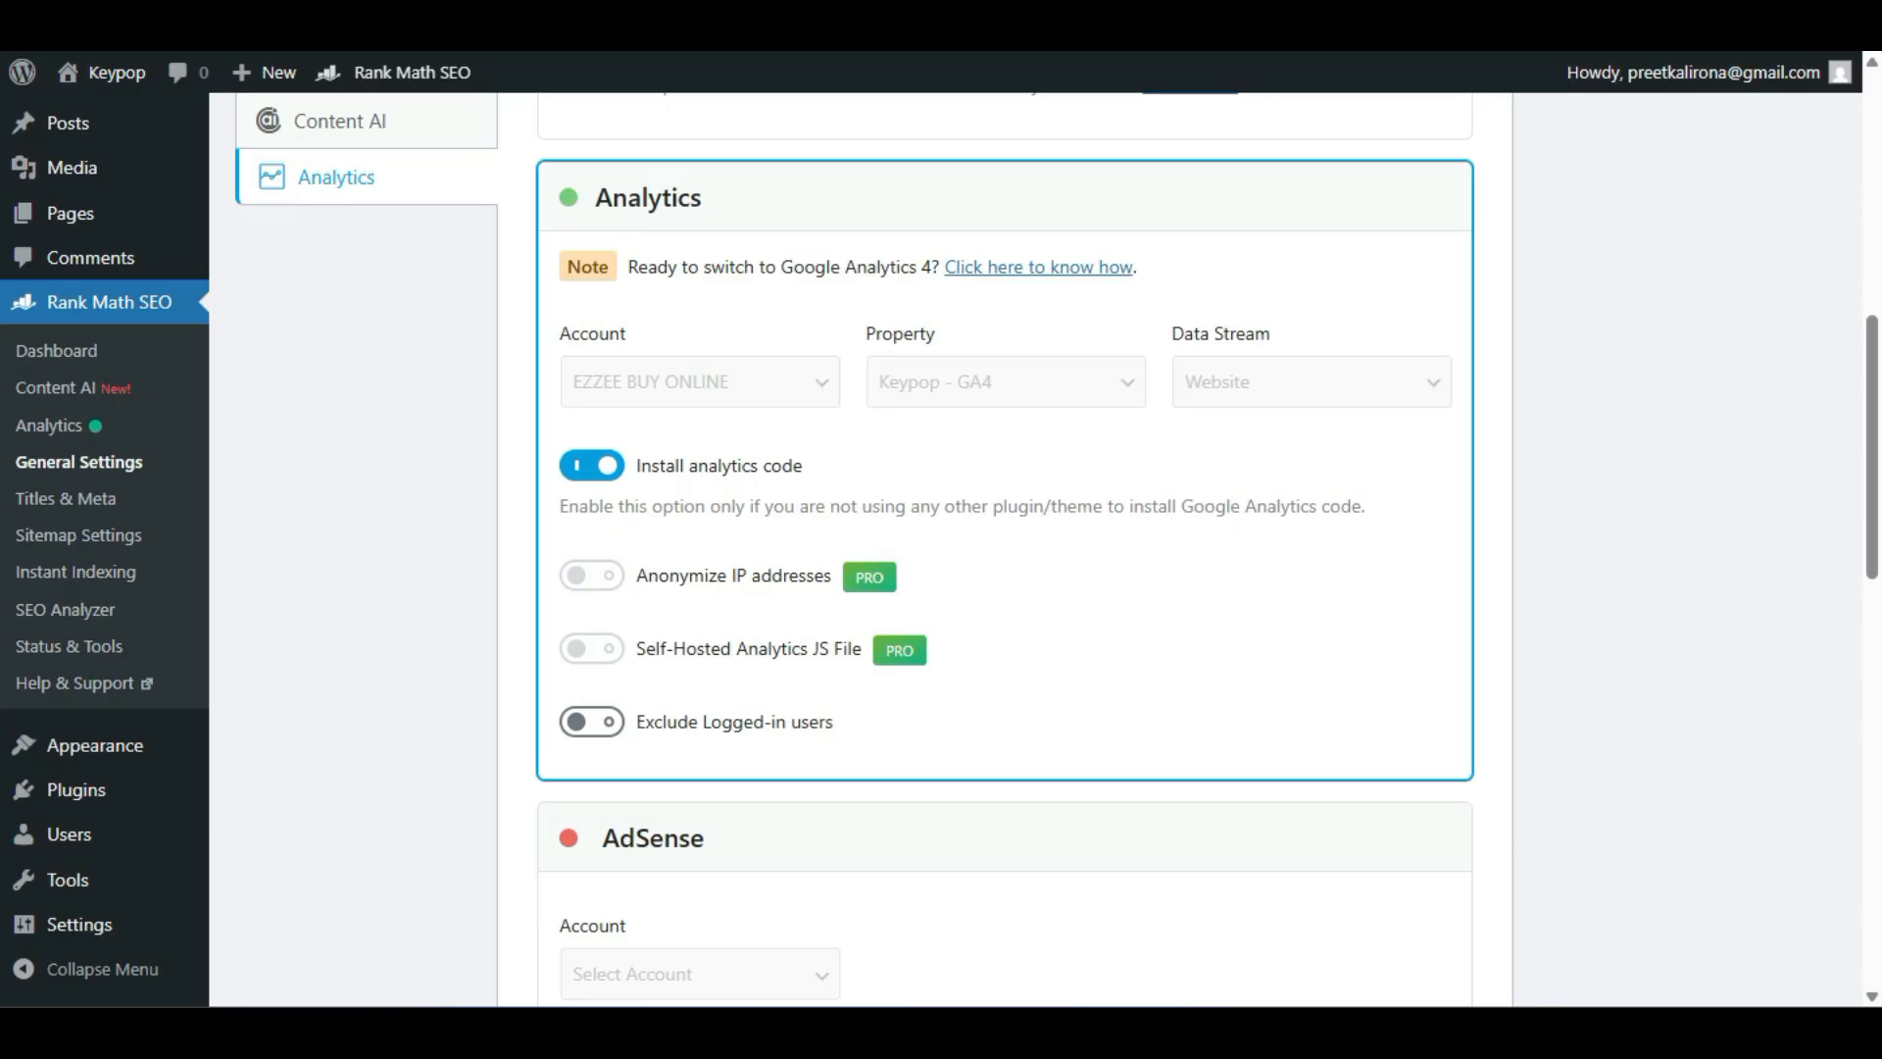
Review the Analytics connection section in Rank Math's General Settings.
{"action": "scroll", "coordinate": [1004, 549], "scroll_direction": "down", "scroll_amount": 2}
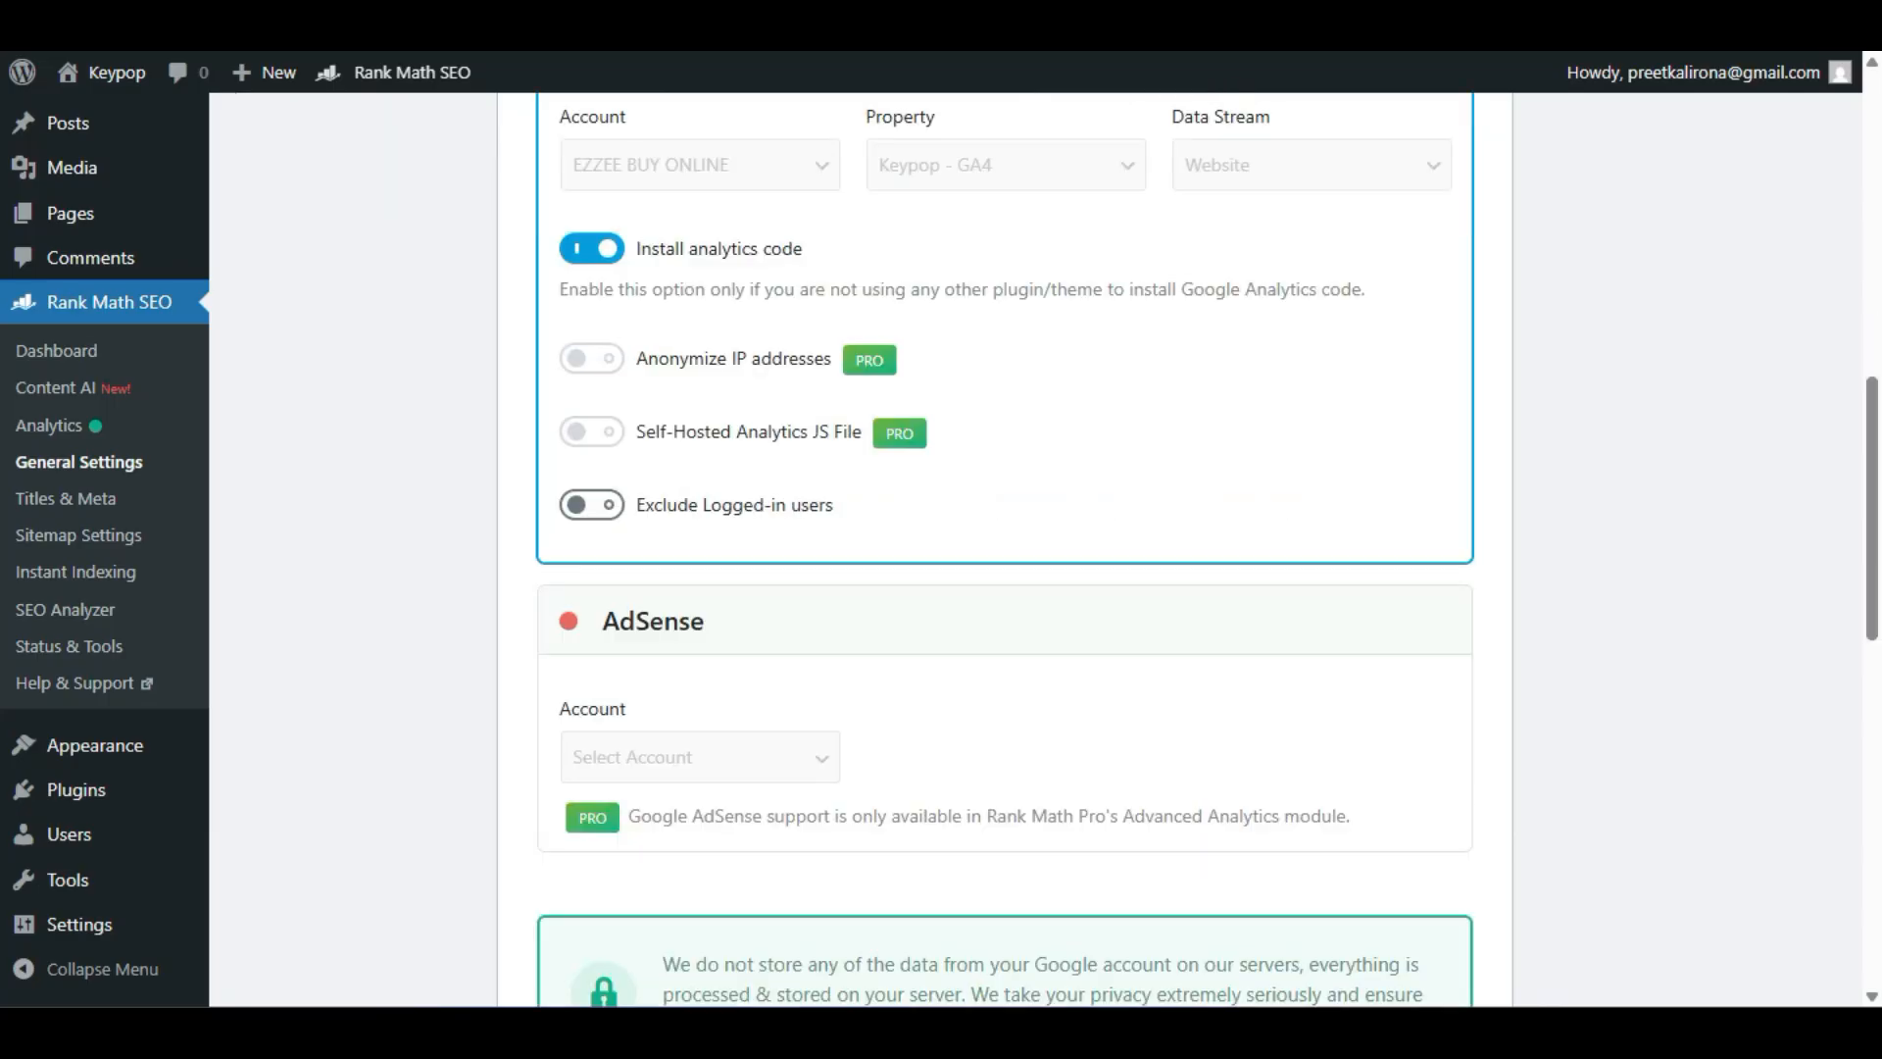
{"action": "scroll", "coordinate": [1004, 549], "scroll_direction": "down", "scroll_amount": 10}
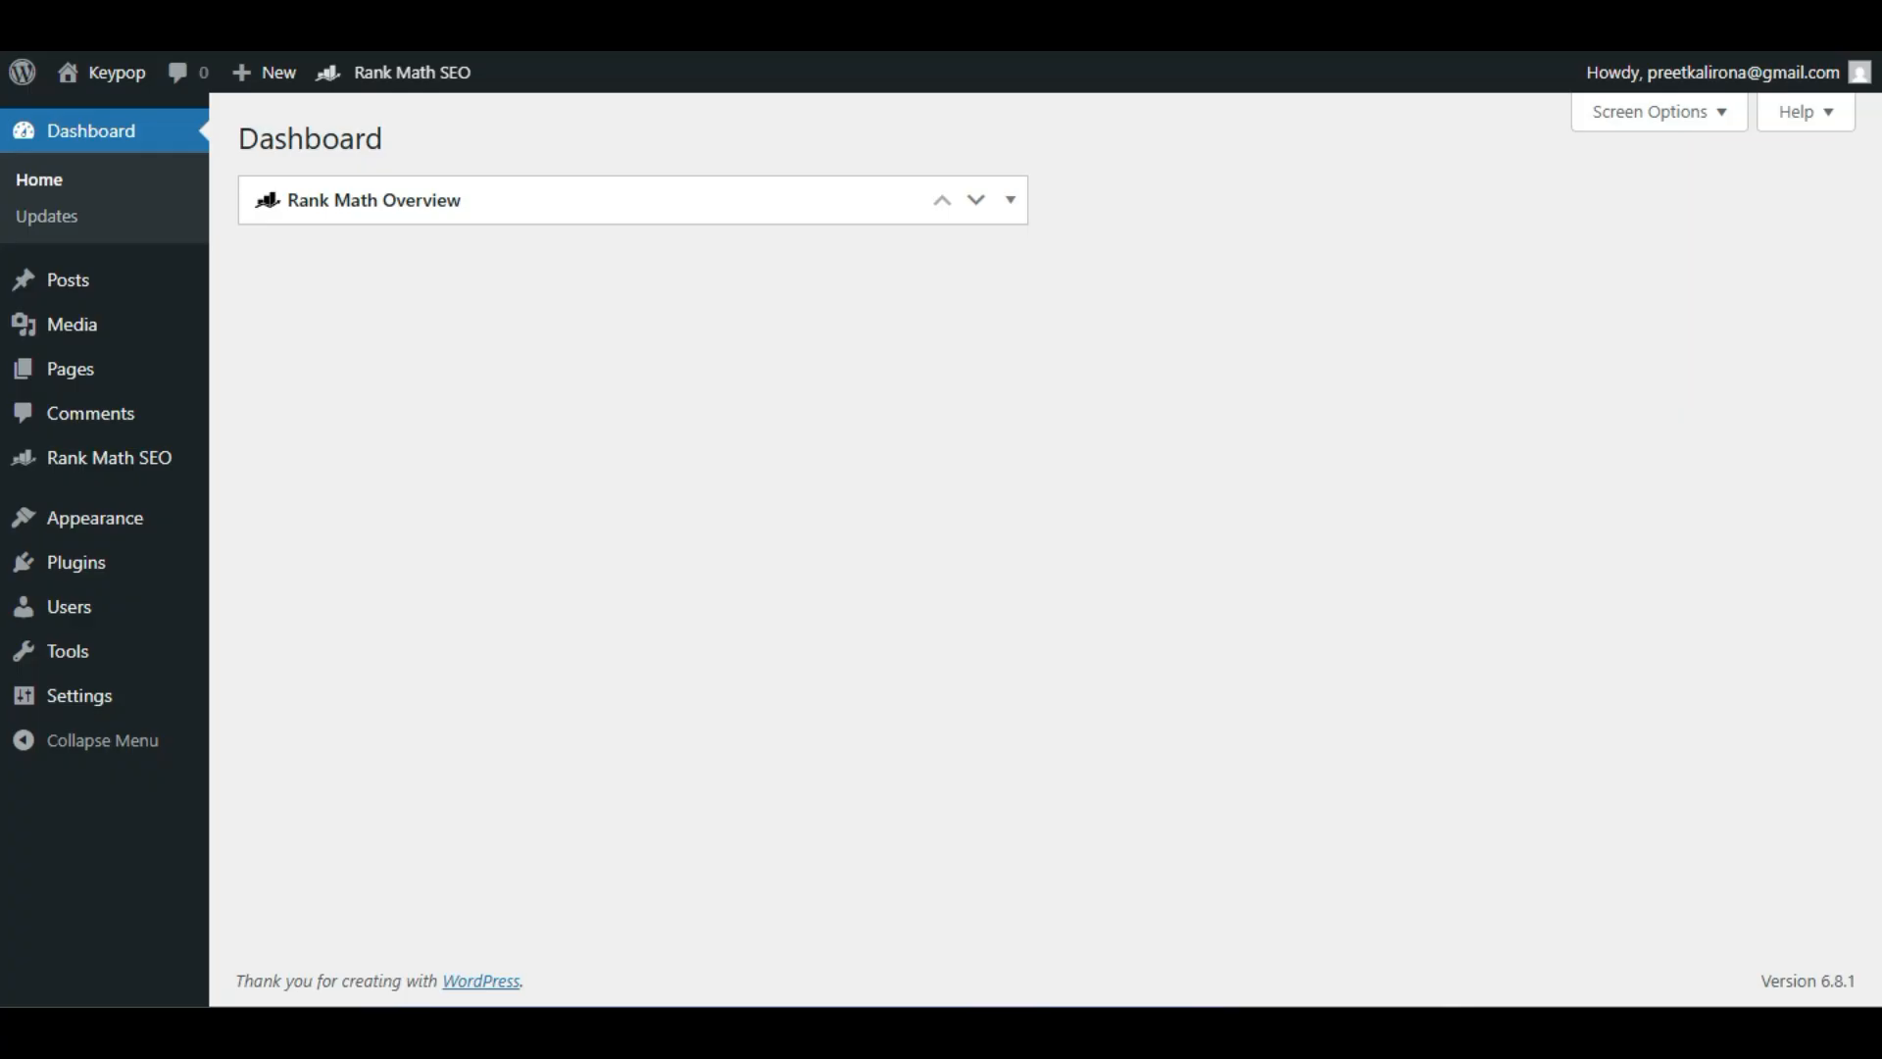
{"action": "mouse_move", "coordinate": [108, 458]}
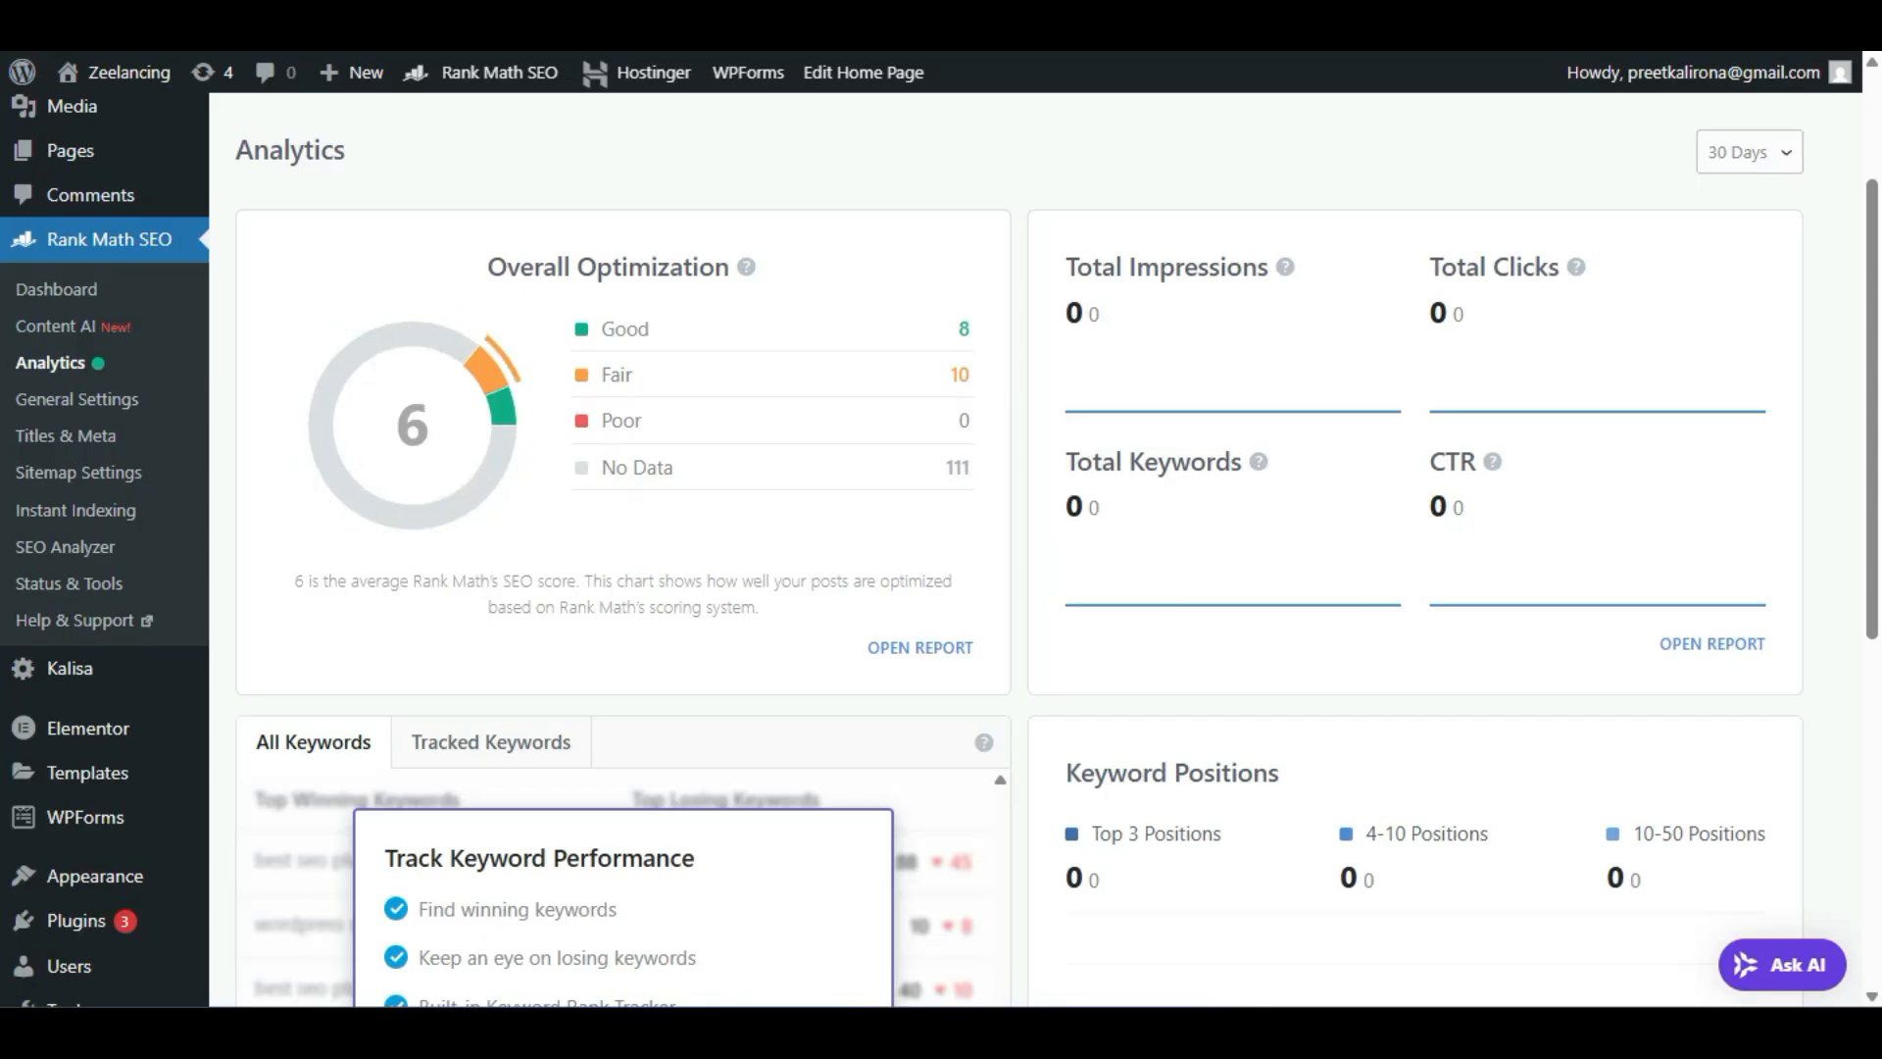
Scroll through the Rank Math Analytics dashboard to examine its optimization and keyword panels.
{"action": "scroll", "coordinate": [1035, 549], "scroll_direction": "down", "scroll_amount": 2}
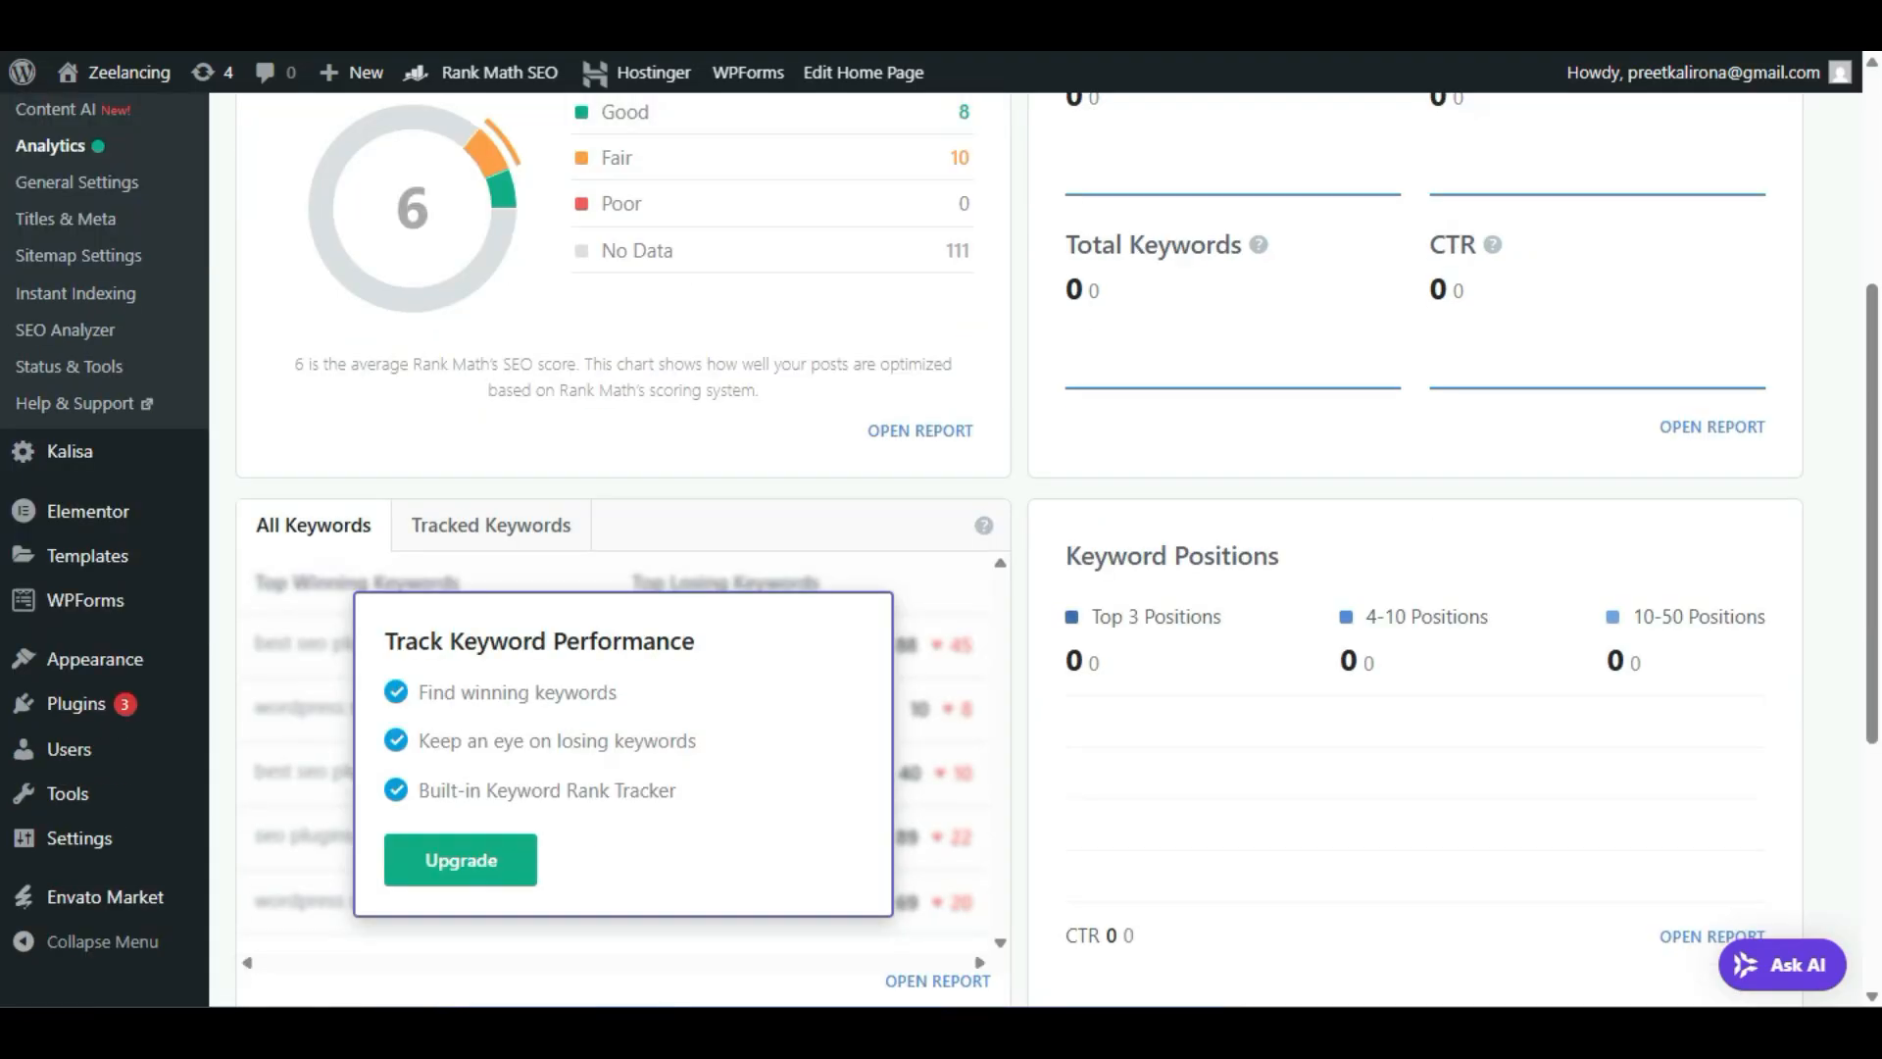
{"action": "scroll", "coordinate": [1035, 549], "scroll_direction": "down", "scroll_amount": 4}
{"action": "scroll", "coordinate": [1036, 549], "scroll_direction": "up", "scroll_amount": 2}
{"action": "scroll", "coordinate": [1035, 549], "scroll_direction": "down", "scroll_amount": 2}
{"action": "scroll", "coordinate": [1035, 548], "scroll_direction": "up", "scroll_amount": 2}
{"action": "scroll", "coordinate": [1035, 549], "scroll_direction": "down", "scroll_amount": 2}
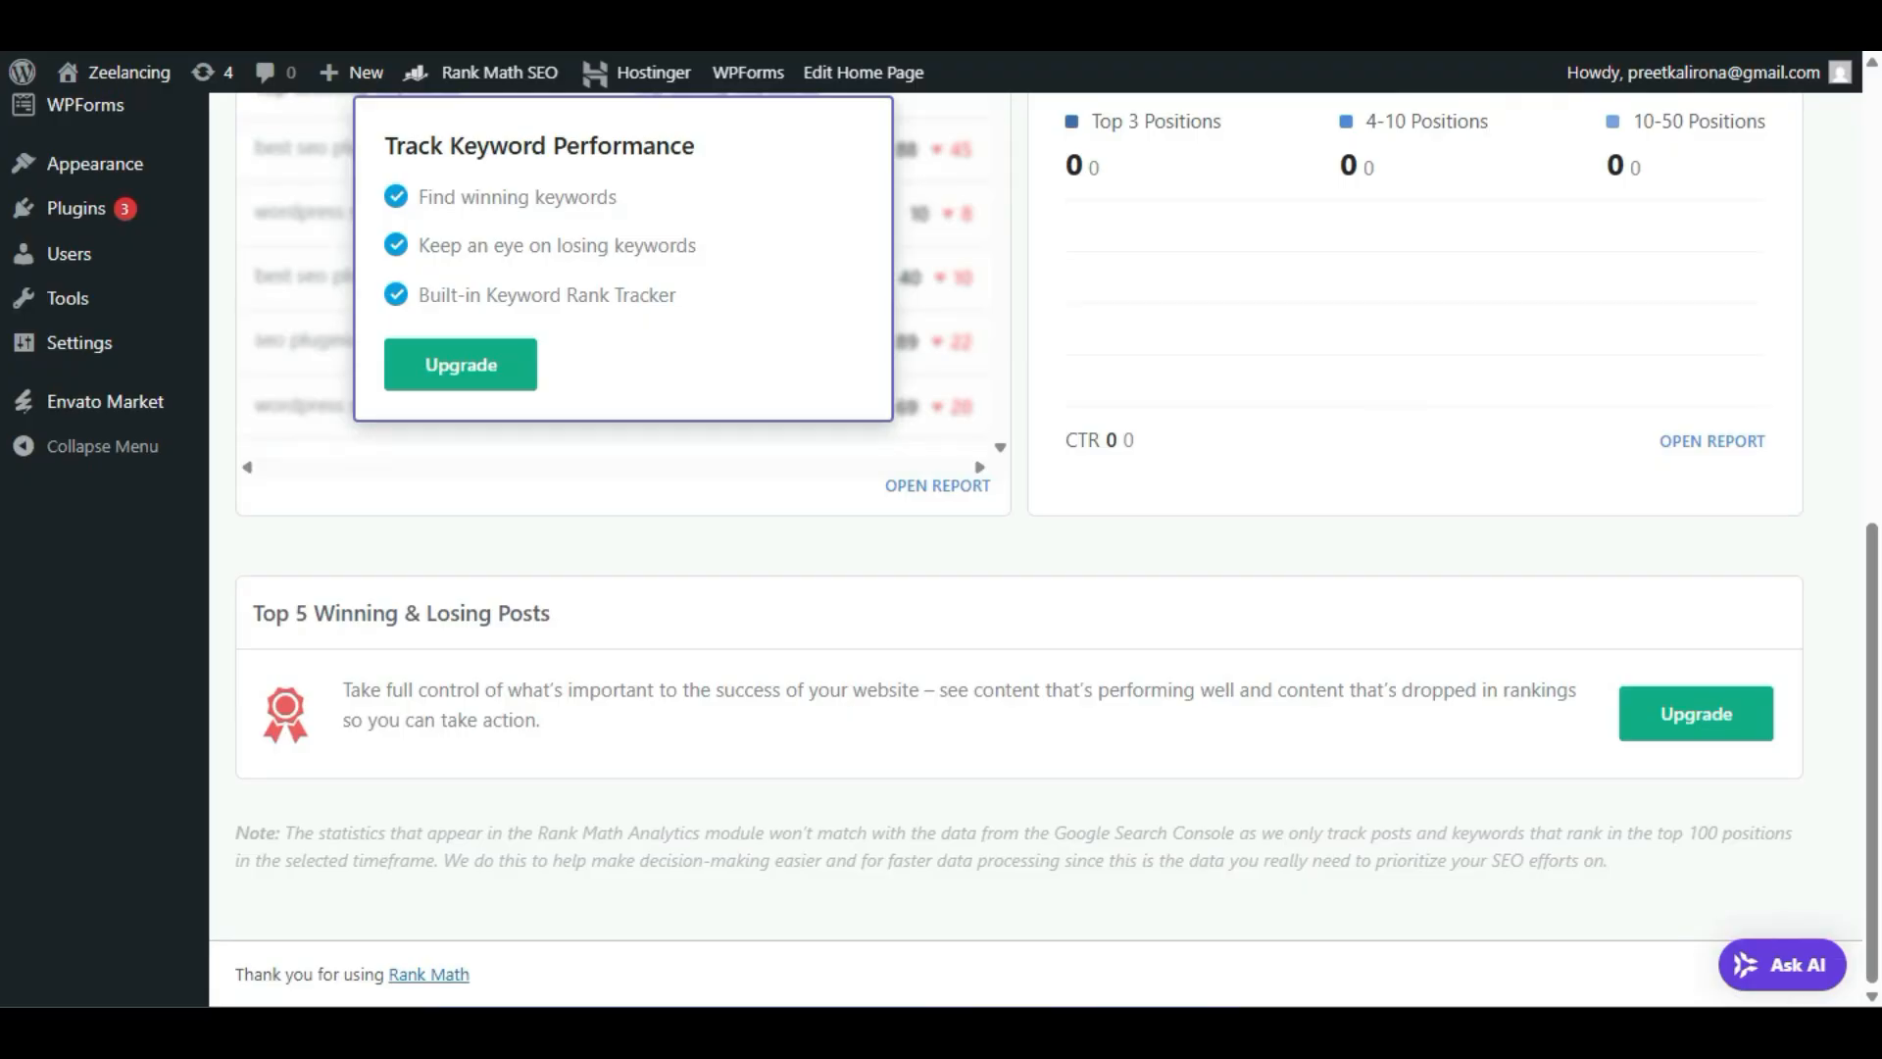
{"action": "scroll", "coordinate": [1035, 549], "scroll_direction": "up", "scroll_amount": 2}
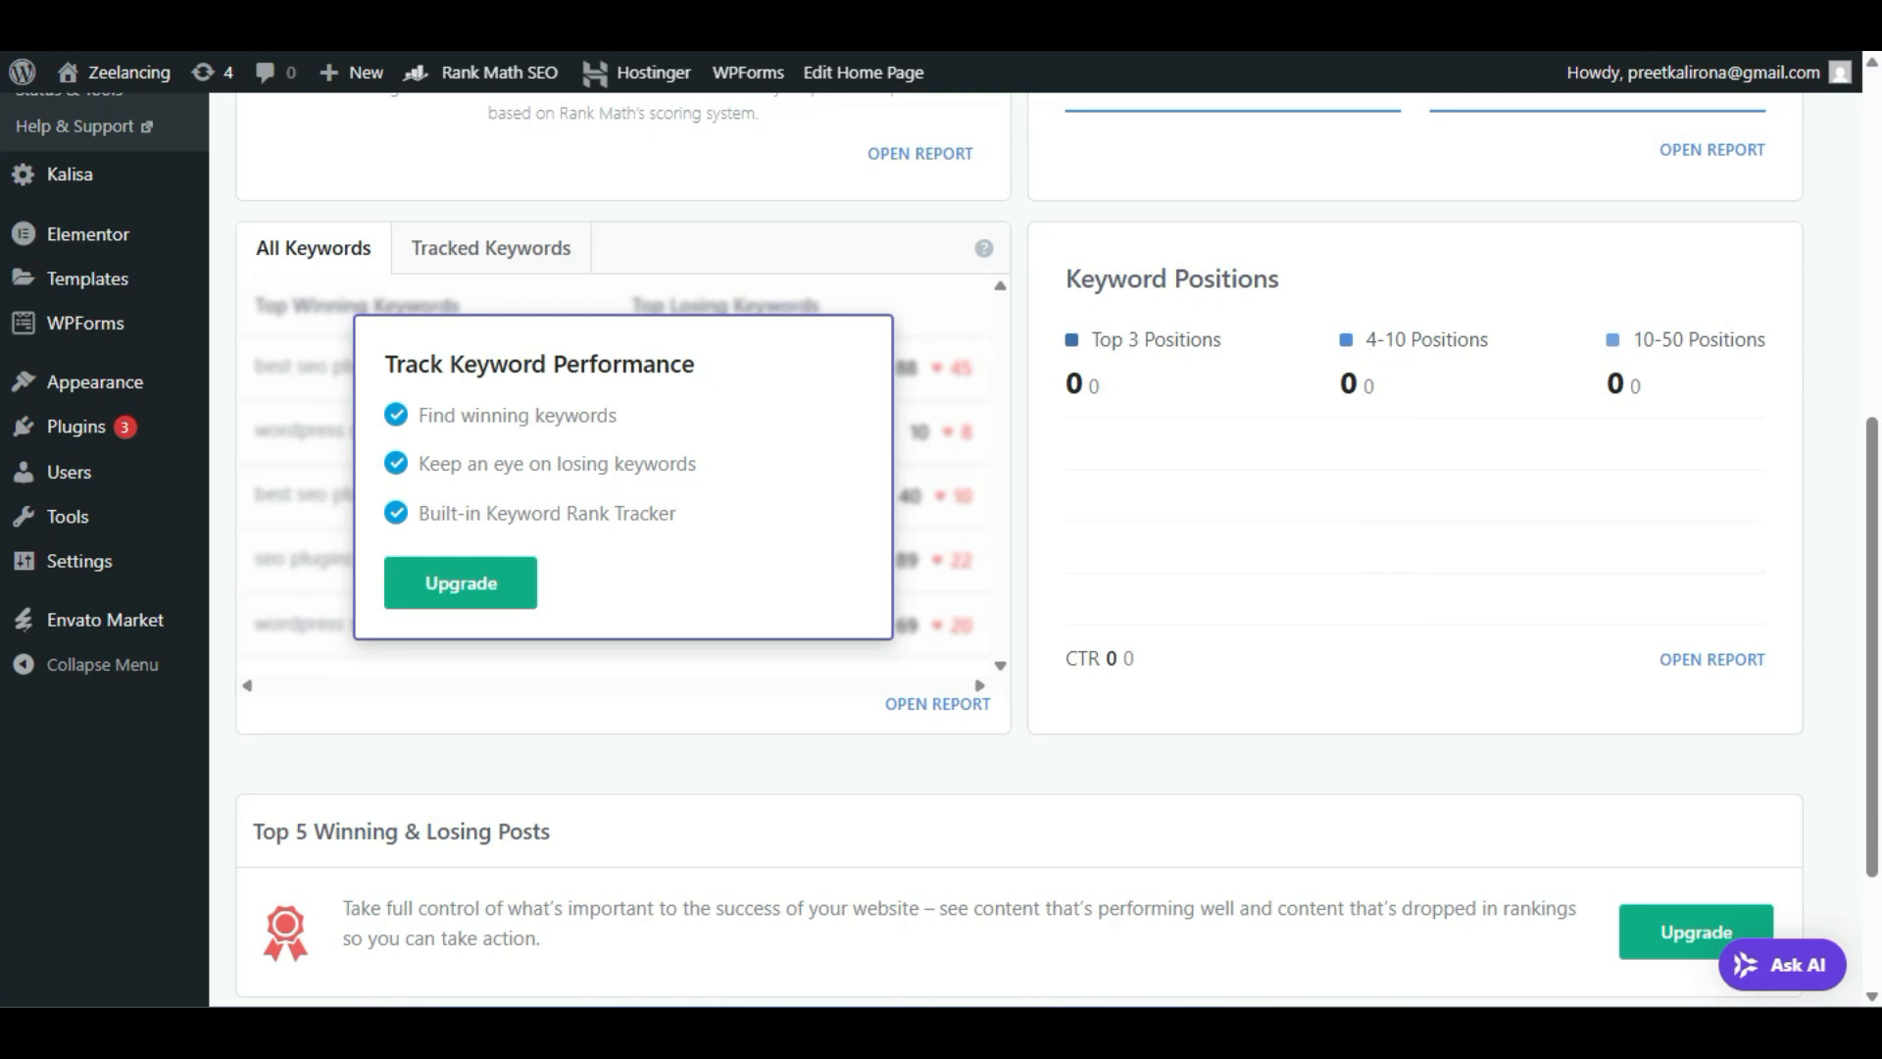
{"action": "scroll", "coordinate": [1035, 549], "scroll_direction": "up", "scroll_amount": 4}
{"action": "scroll", "coordinate": [1035, 549], "scroll_direction": "up", "scroll_amount": 2}
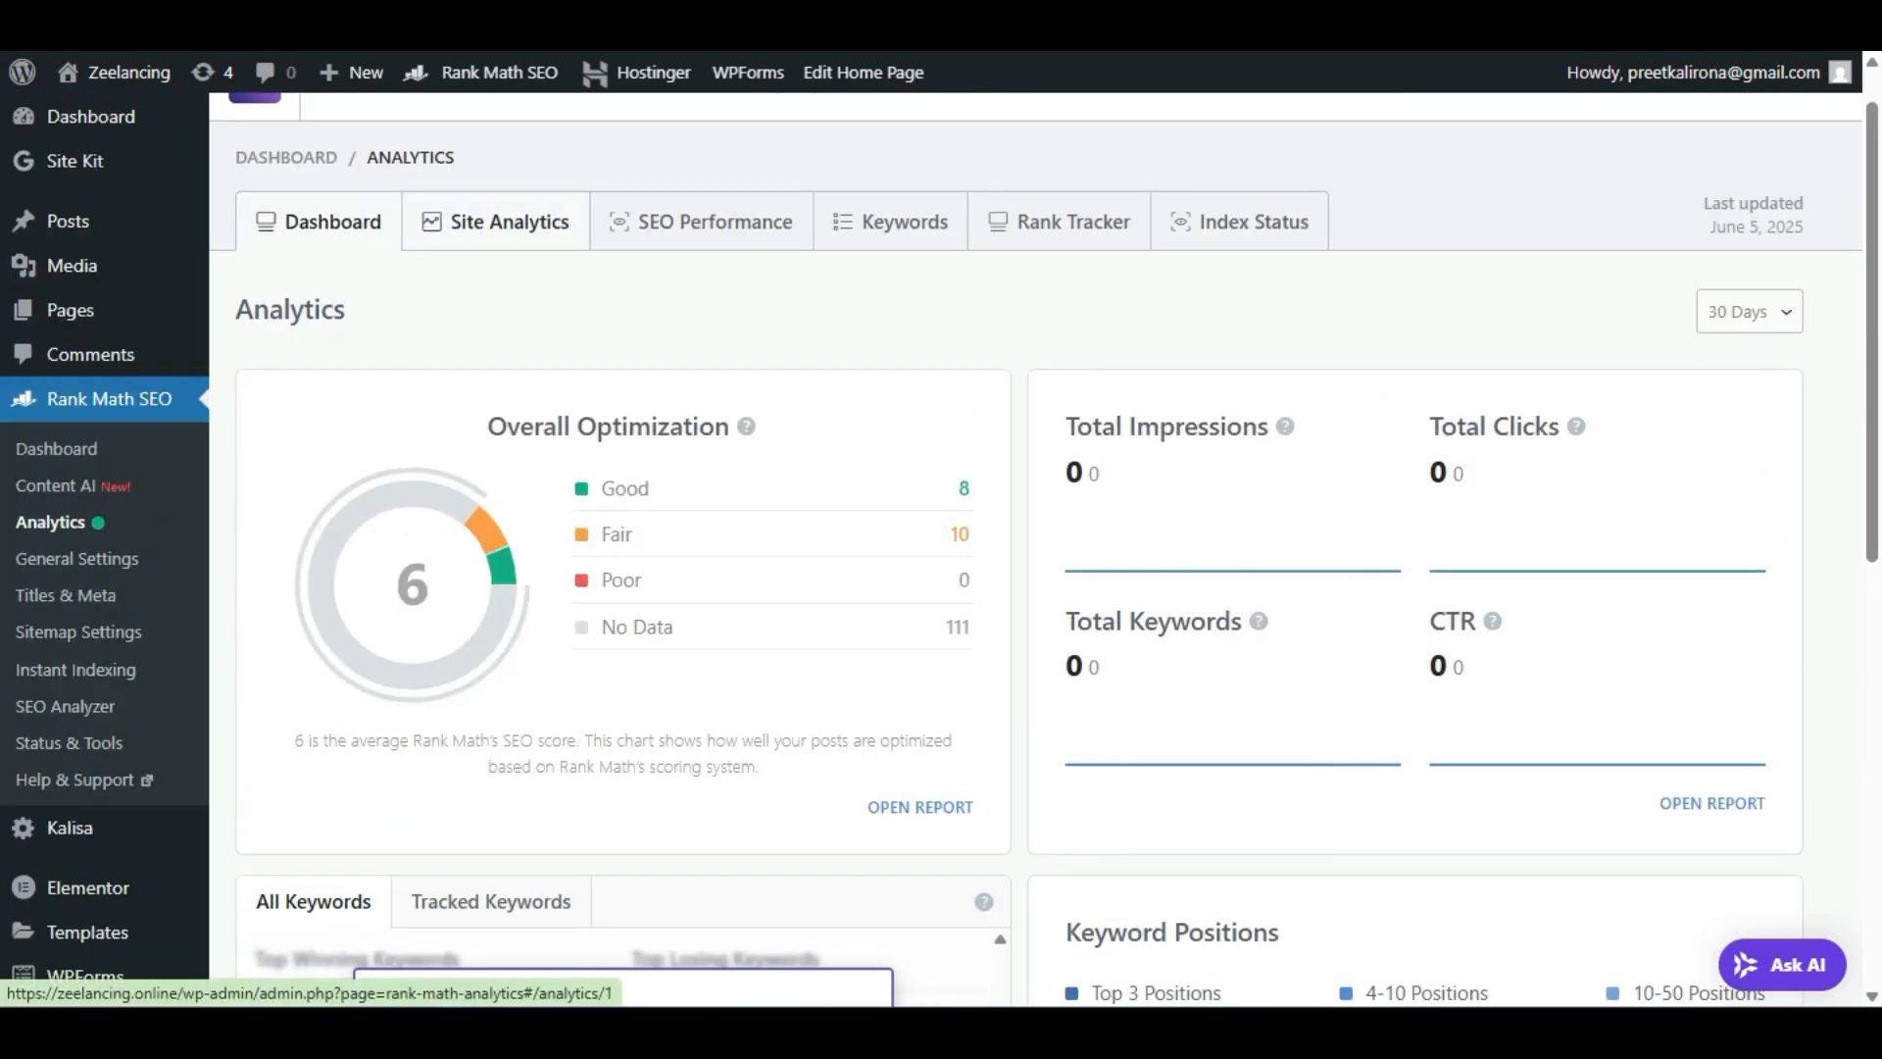
Browse the Site Analytics, SEO Performance, Keywords, Rank Tracker and Index Status tabs of Rank Math Analytics.
{"action": "left_click", "coordinate": [497, 221]}
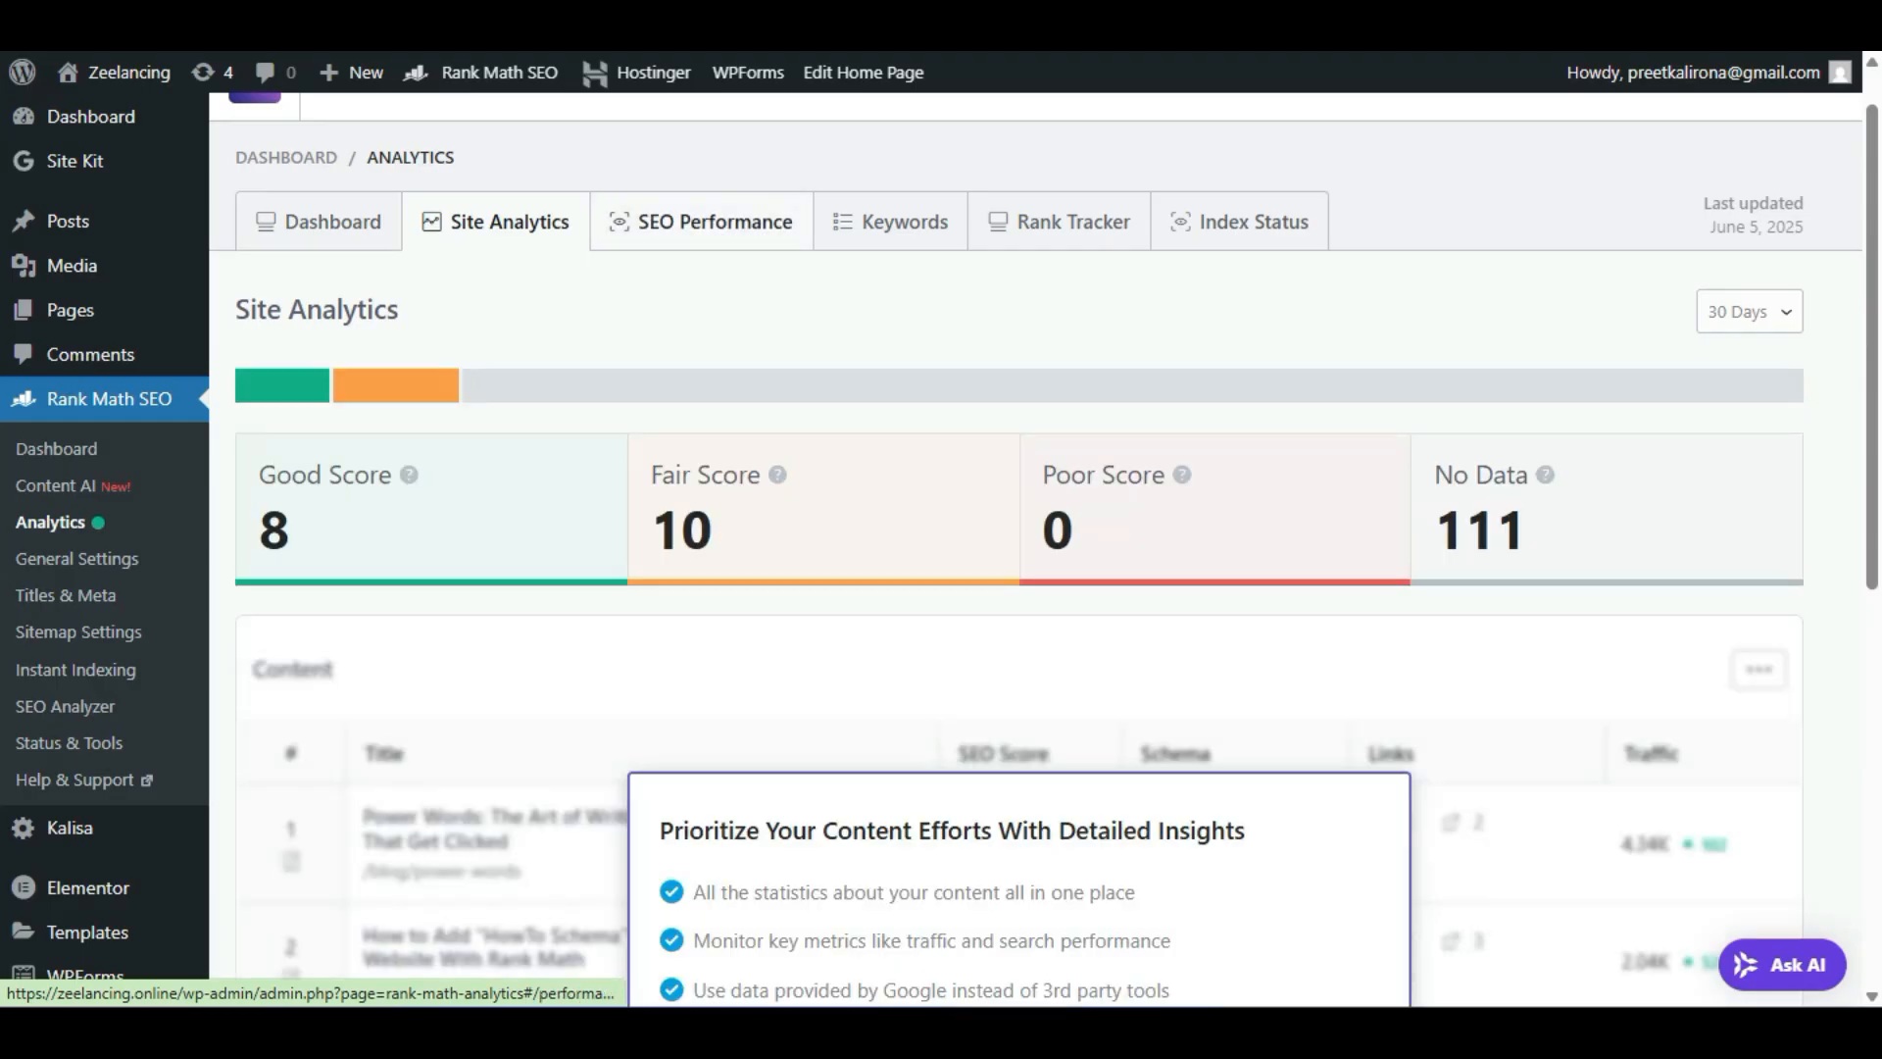
{"action": "left_click", "coordinate": [701, 222]}
{"action": "left_click", "coordinate": [890, 222]}
{"action": "left_click", "coordinate": [1060, 221]}
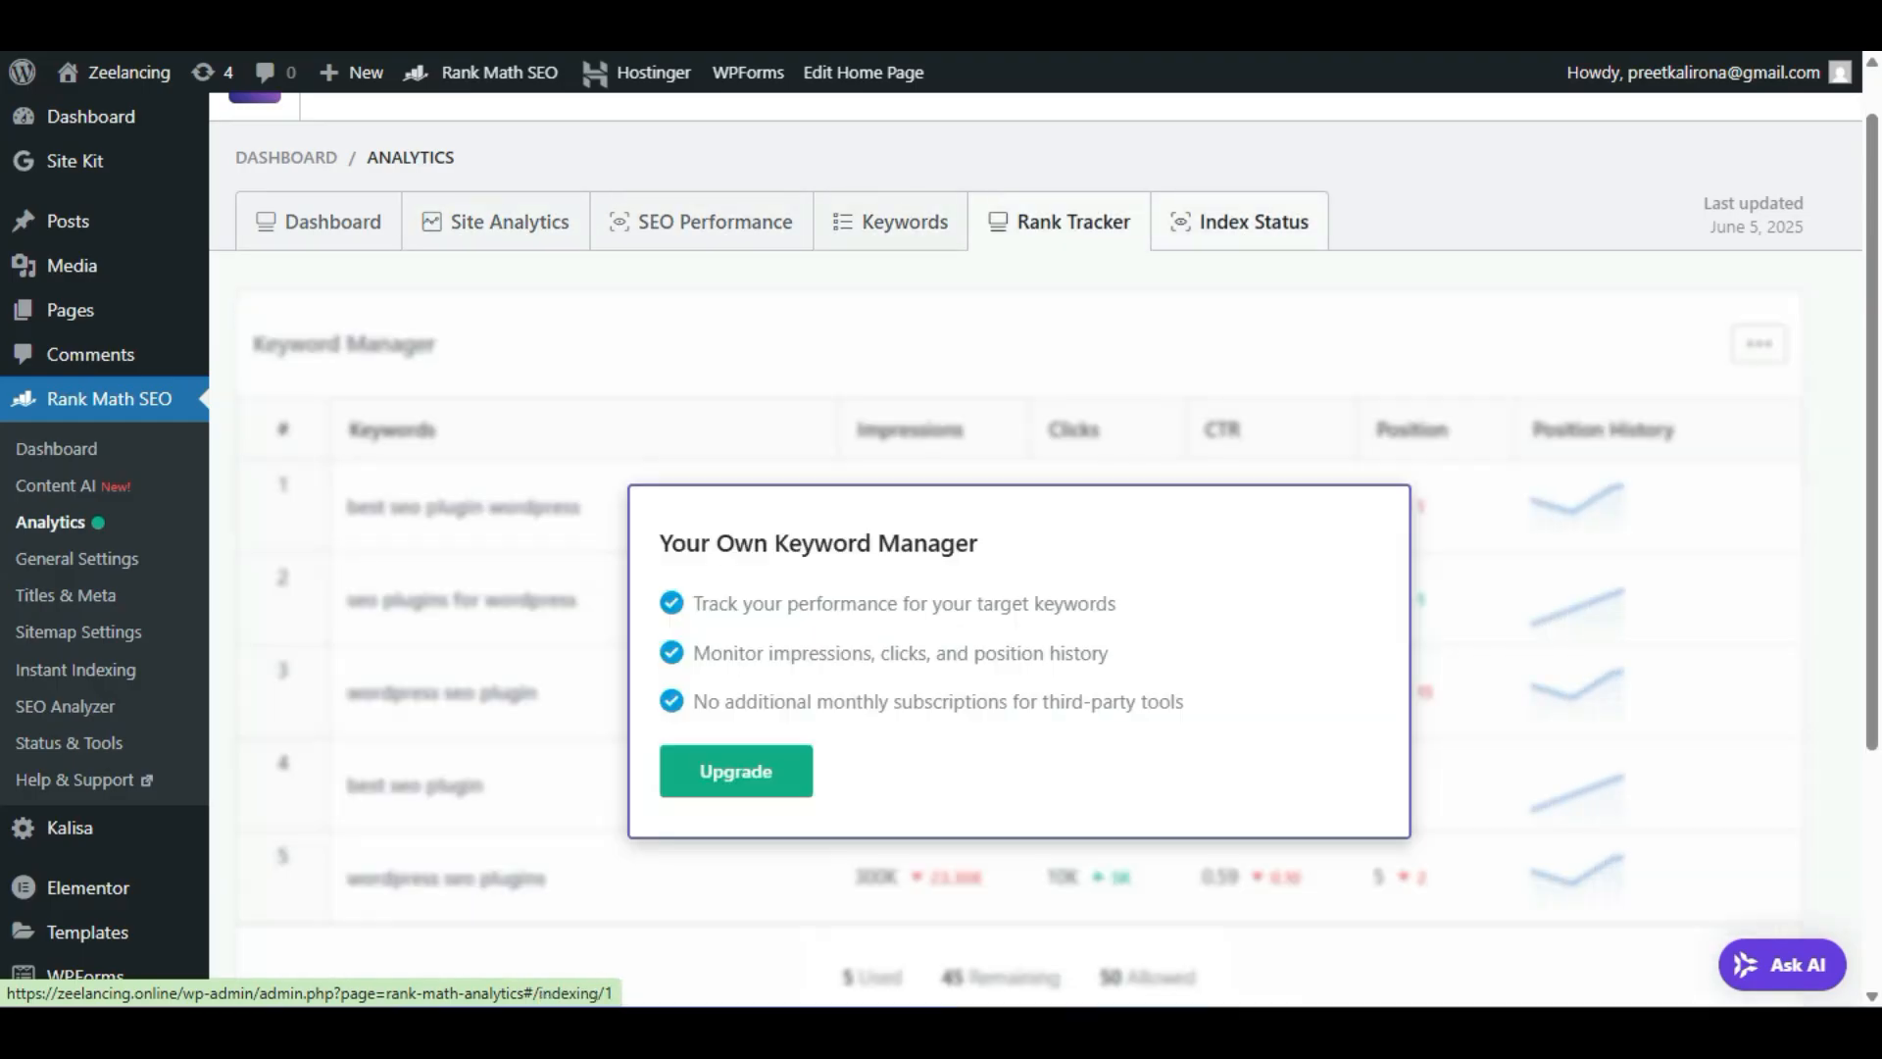
{"action": "left_click", "coordinate": [1241, 222]}
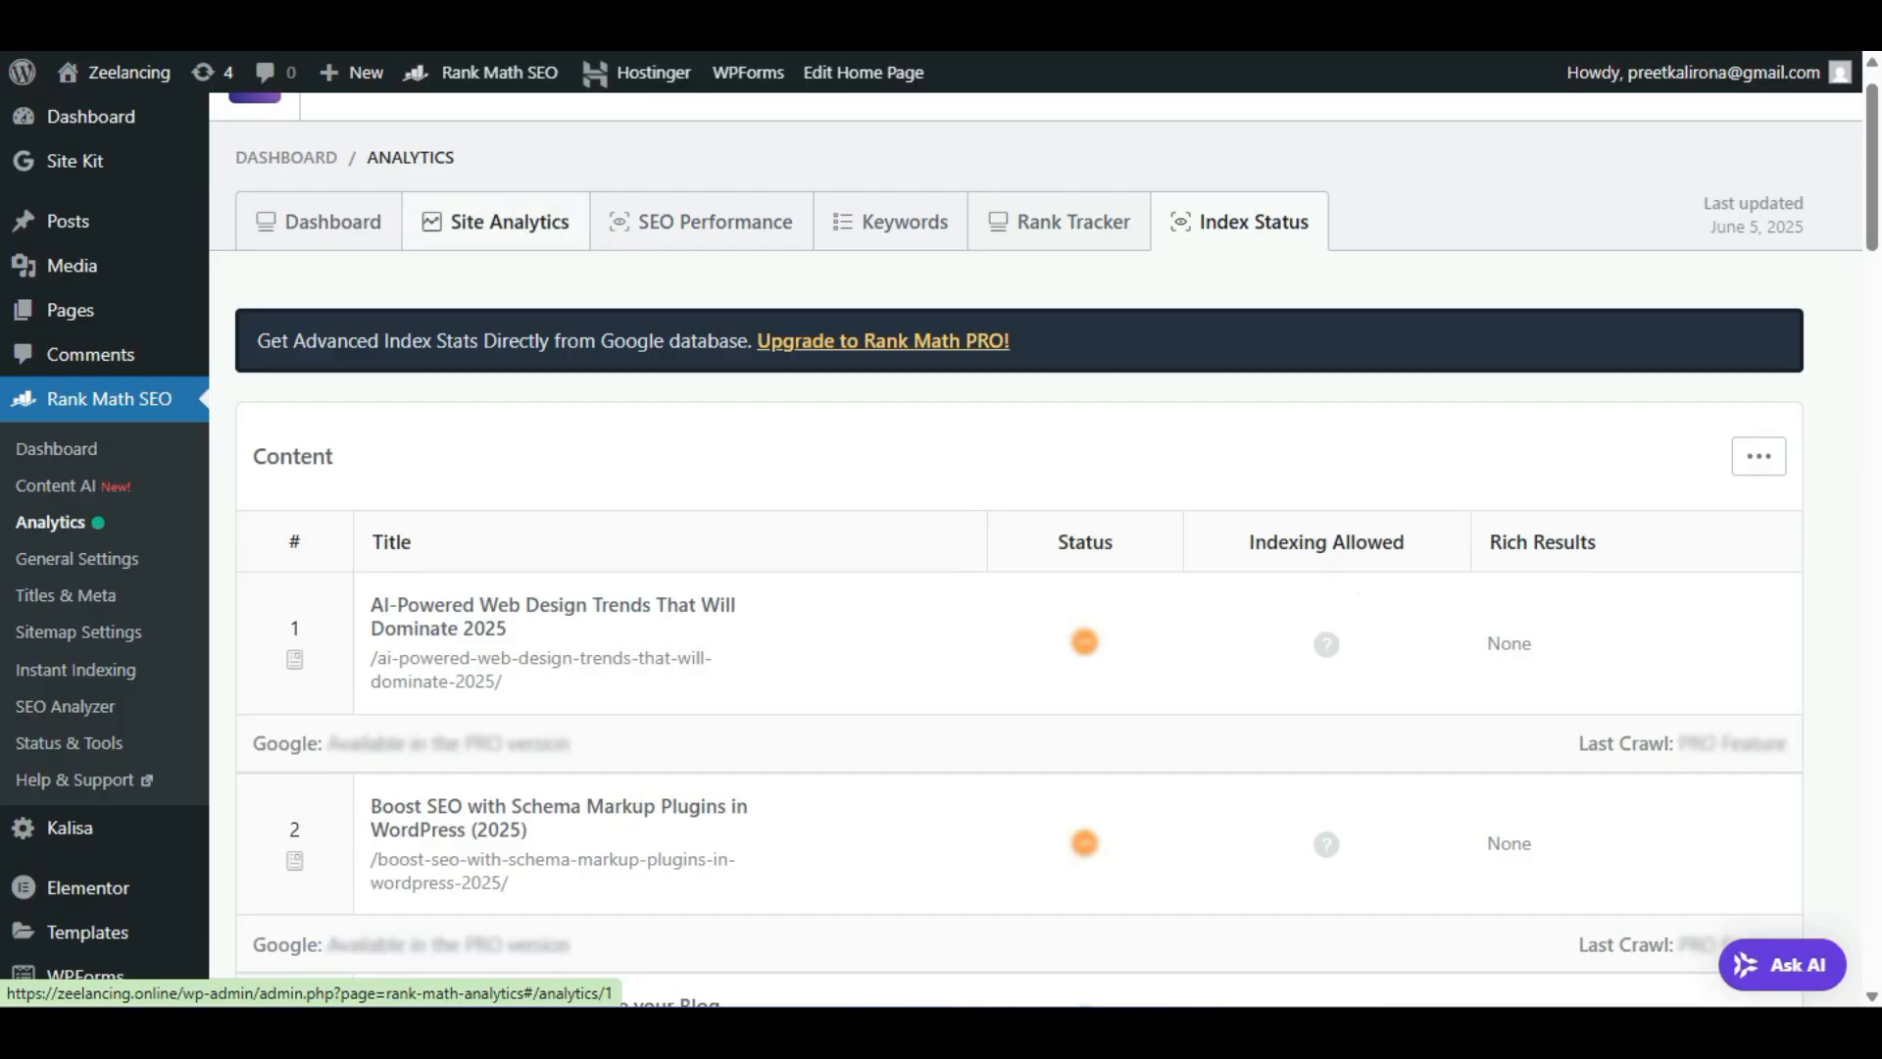
{"action": "left_click", "coordinate": [496, 221]}
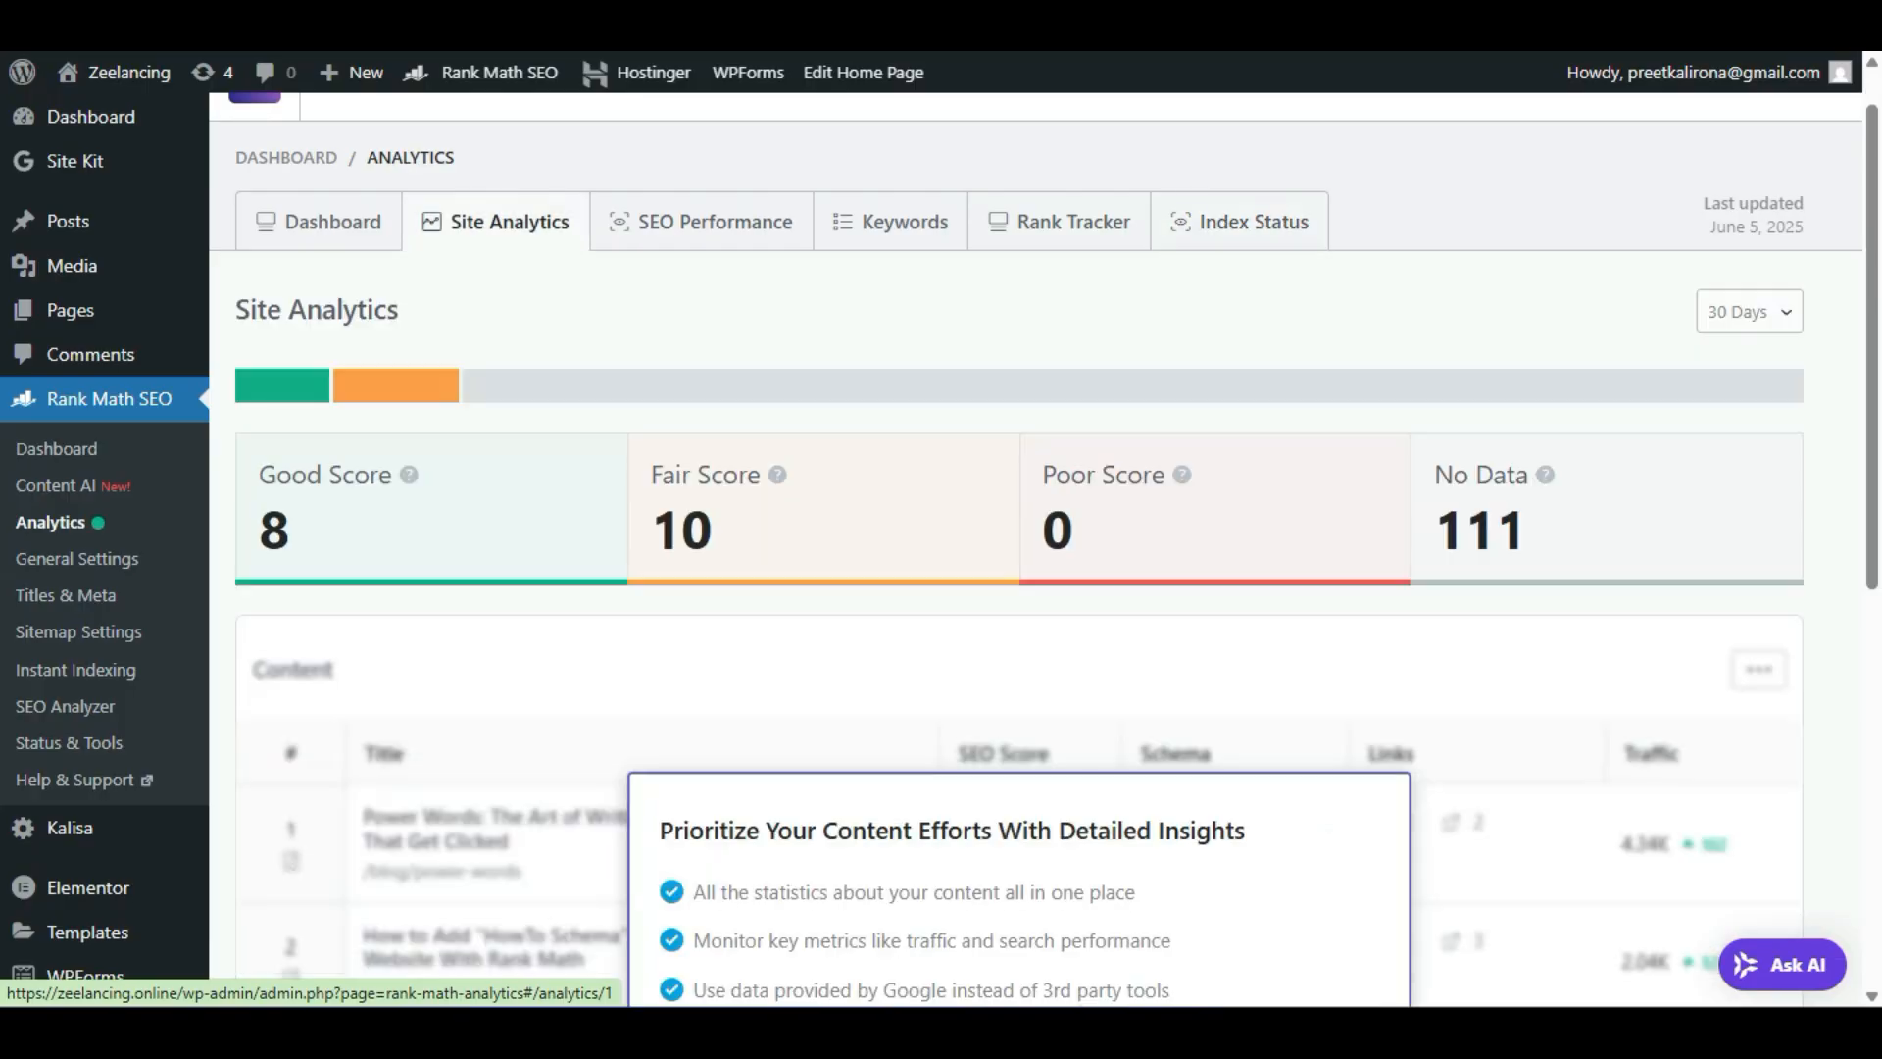
{"action": "scroll", "coordinate": [1035, 549], "scroll_direction": "down", "scroll_amount": 4}
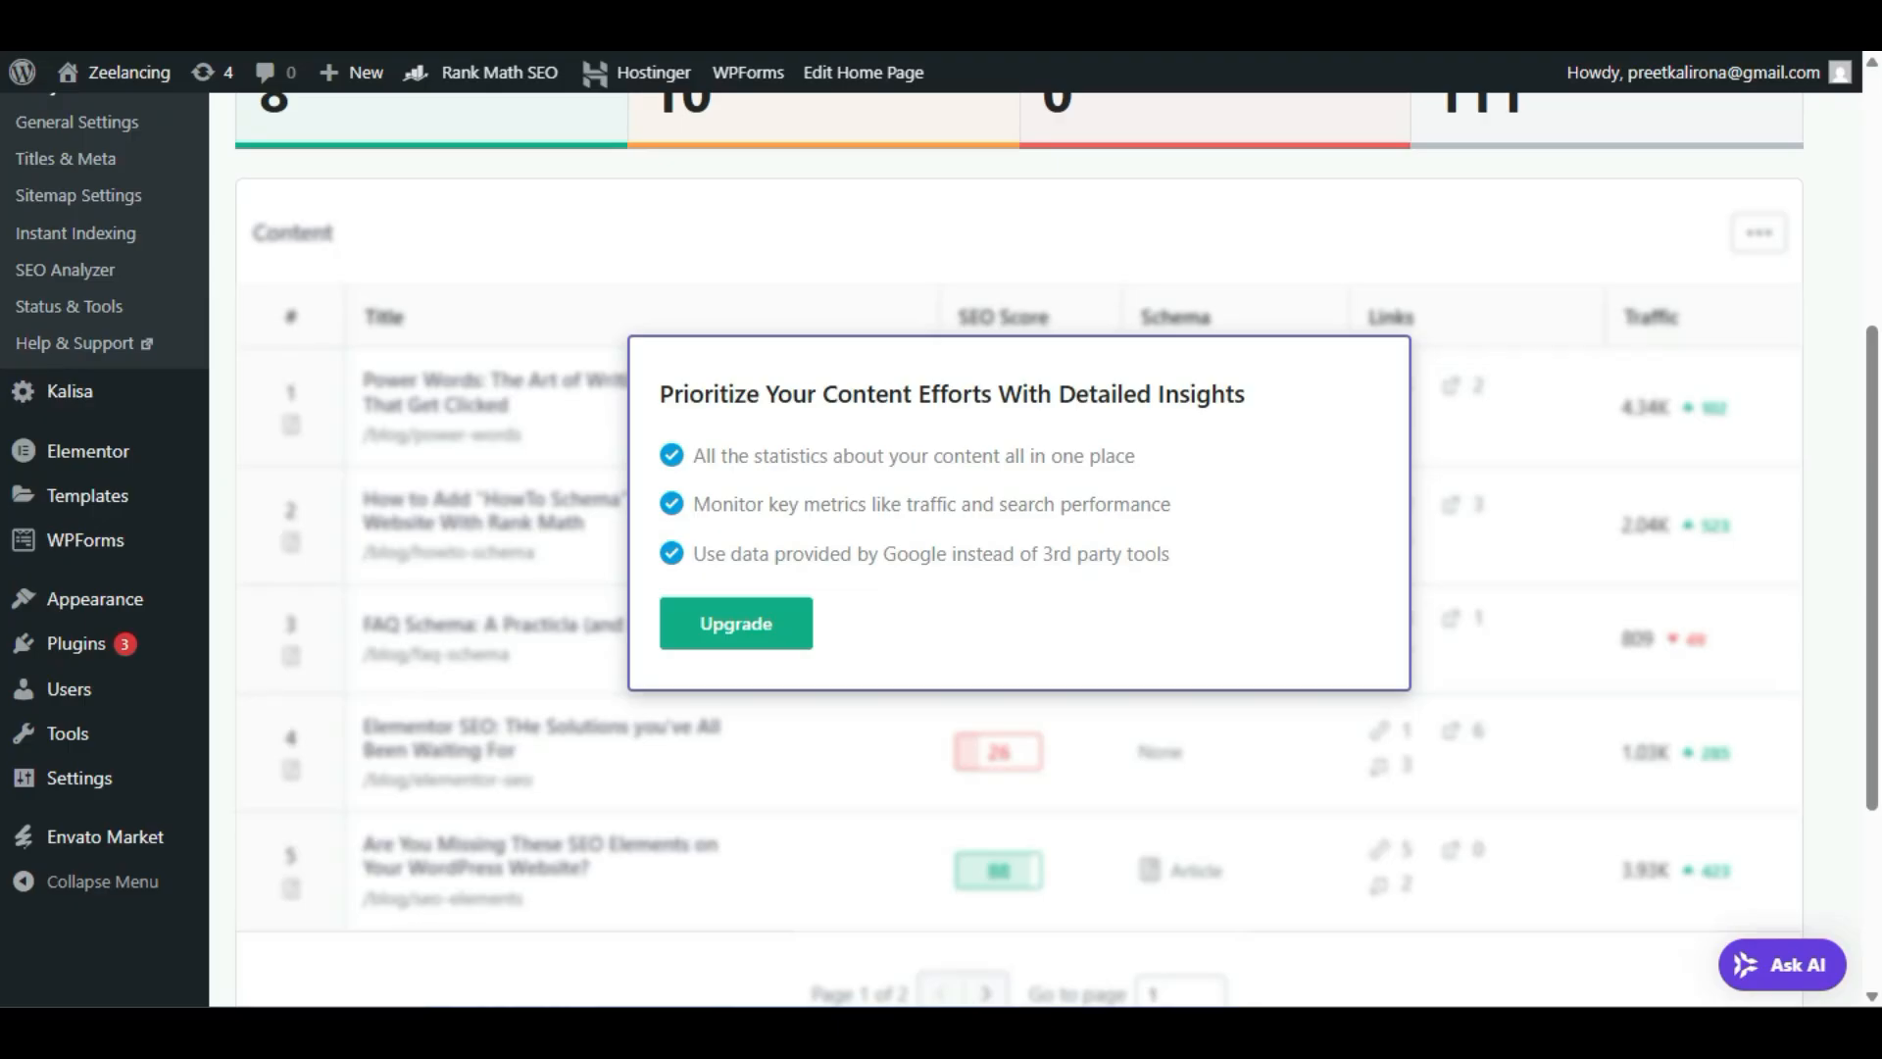
{"action": "scroll", "coordinate": [1036, 549], "scroll_direction": "up", "scroll_amount": 2}
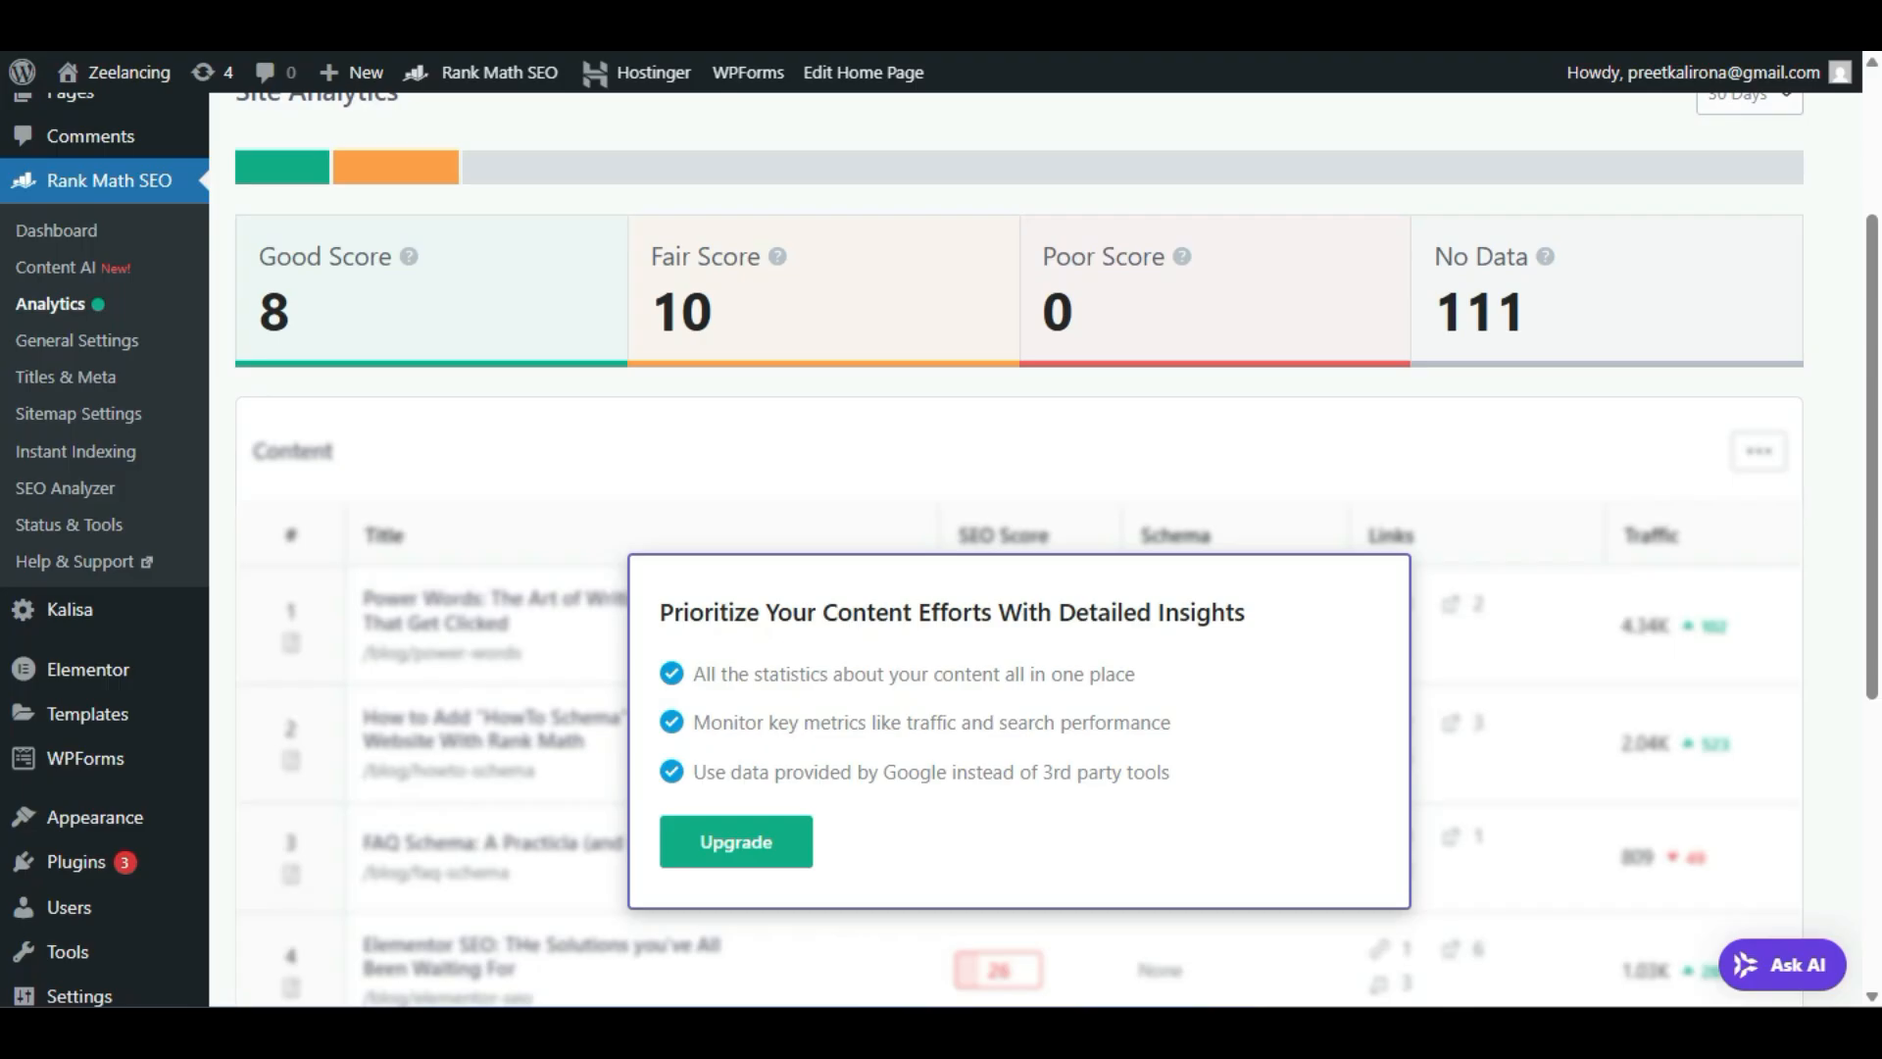